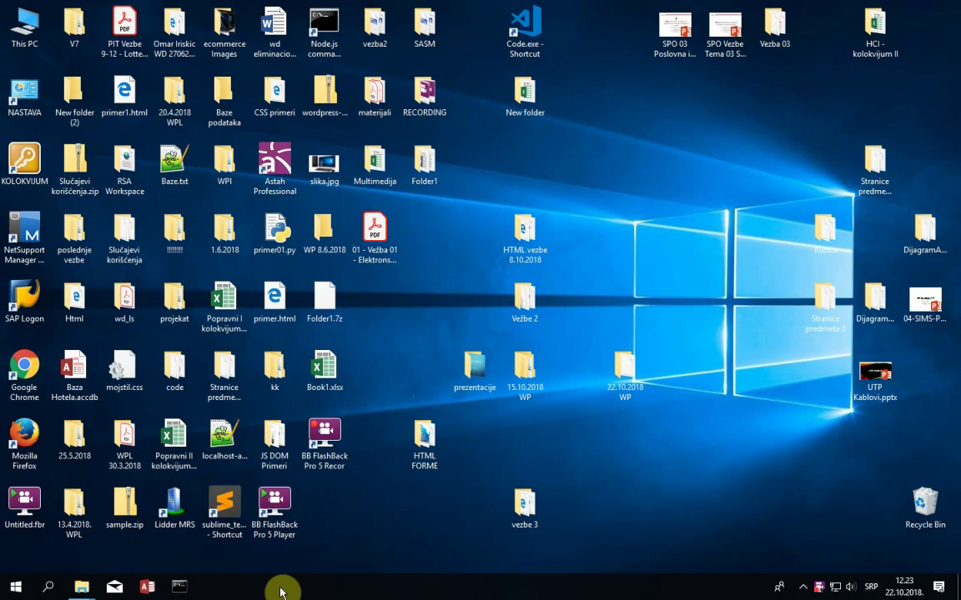
- Search the Start menu for 'XAM' and launch XAMPP Control Panel
{"action": "left_click", "coordinate": [10, 588]}
{"action": "type", "text": "XAM"}
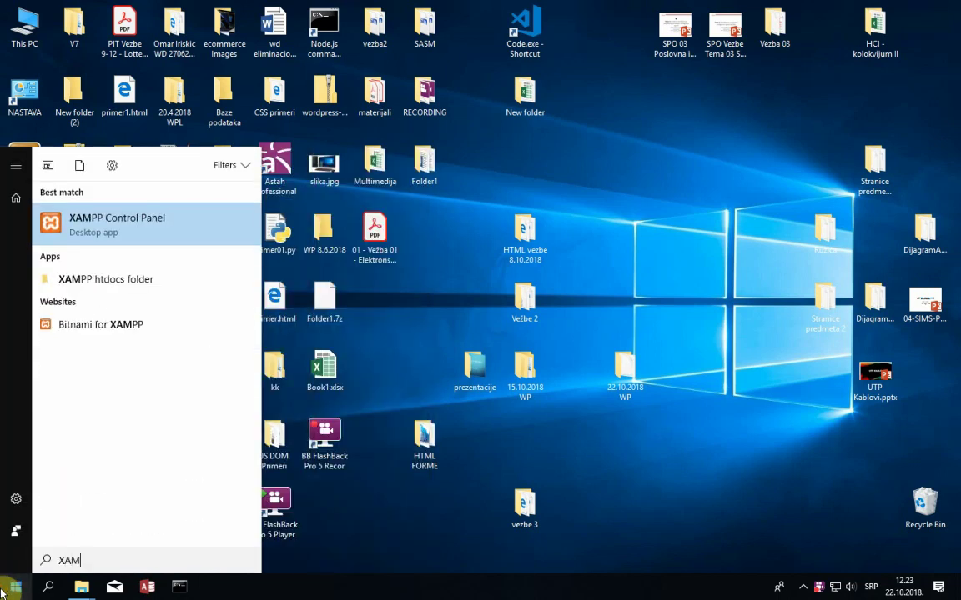
{"action": "left_click", "coordinate": [153, 225]}
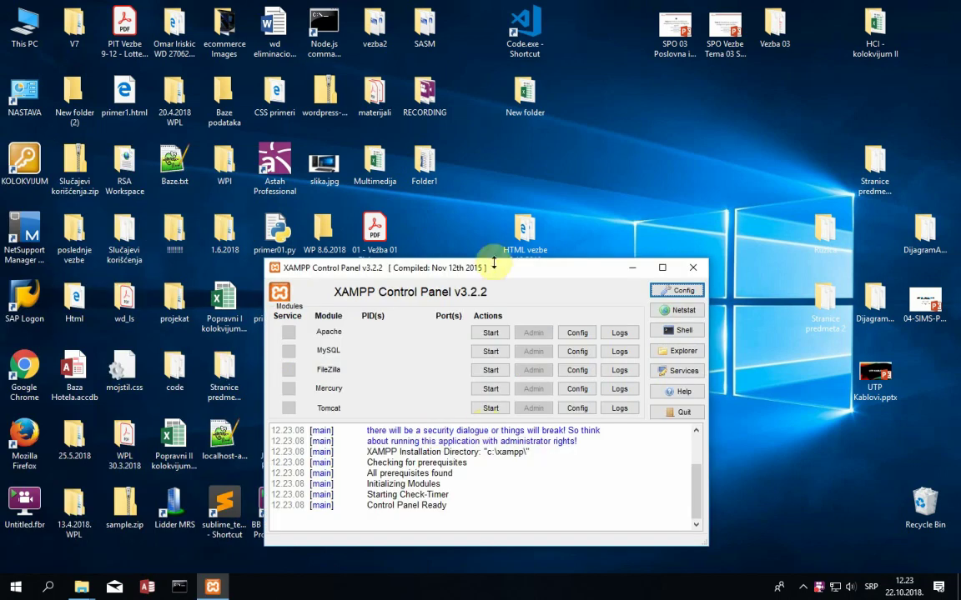
{"action": "left_click_drag", "start_coordinate": [497, 269], "coordinate": [461, 210]}
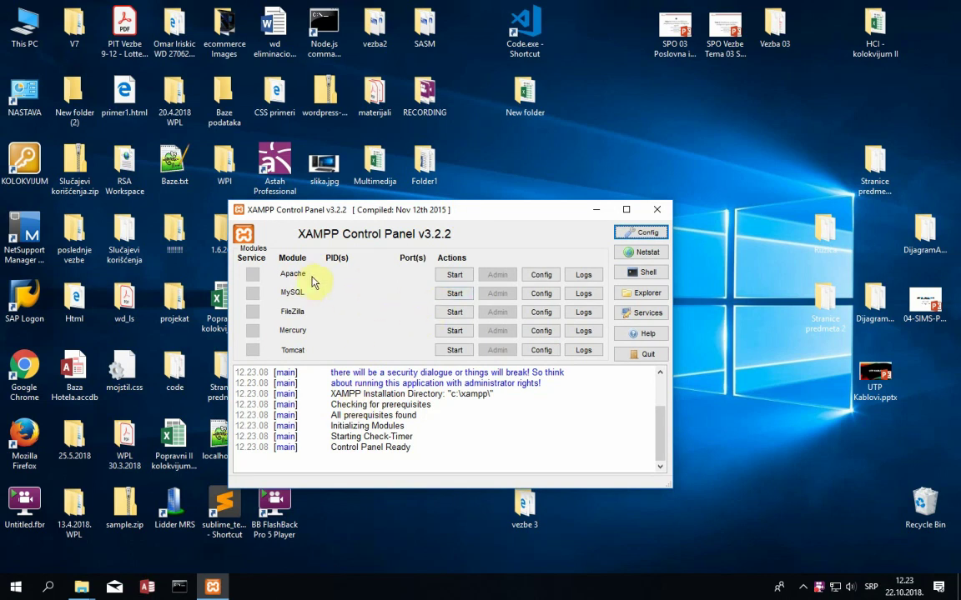
- Start the Apache and MySQL servers in XAMPP
{"action": "left_click", "coordinate": [455, 277]}
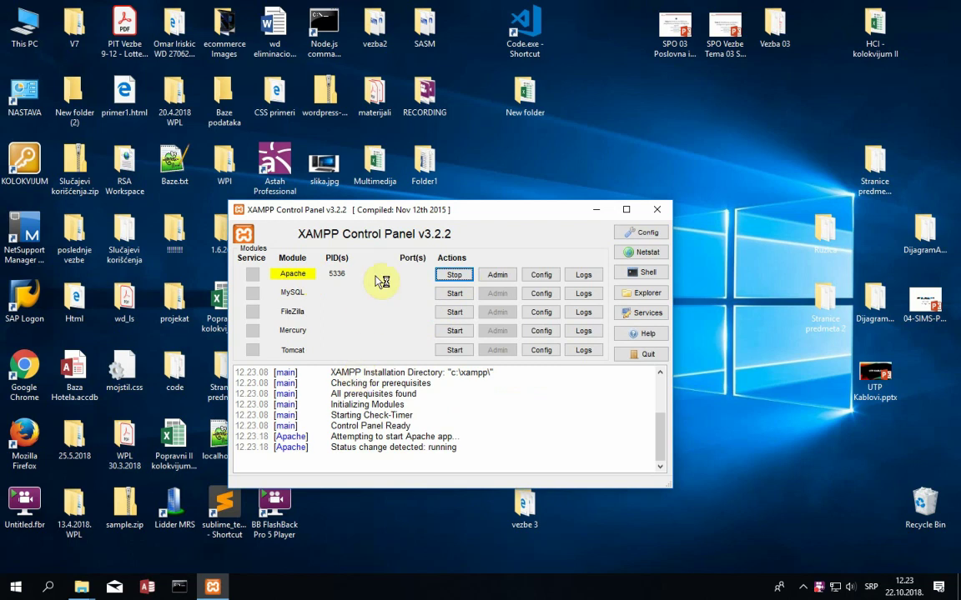
{"action": "left_click_drag", "start_coordinate": [411, 212], "coordinate": [406, 198]}
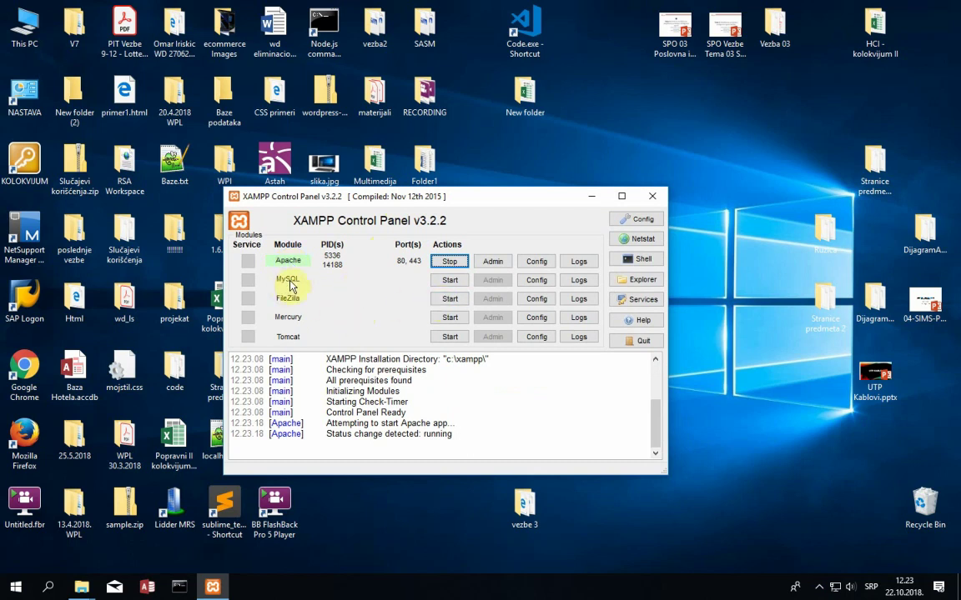
{"action": "left_click", "coordinate": [449, 281]}
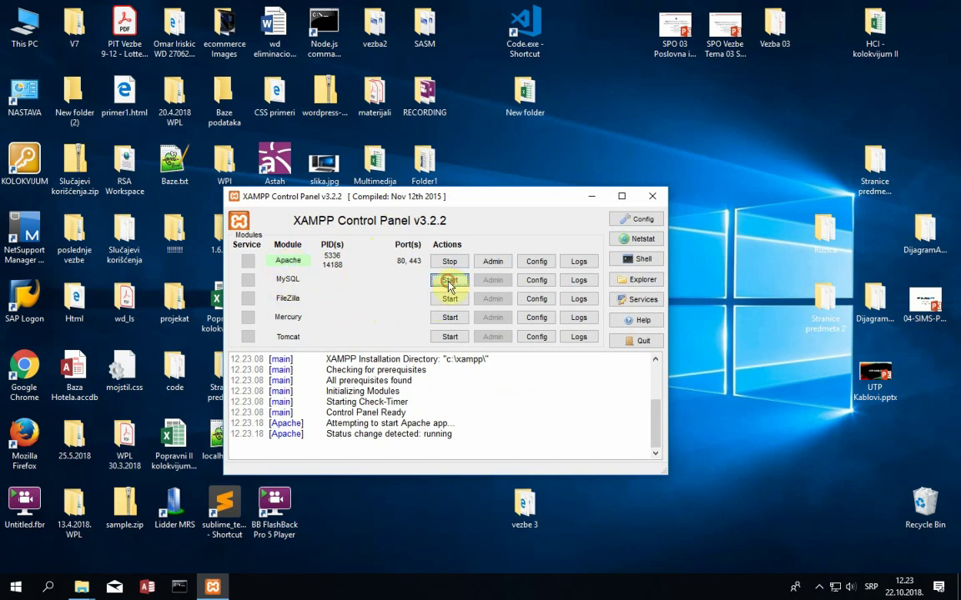
- Minimize the screen recorder window from the hidden background apps
{"action": "left_click", "coordinate": [819, 587]}
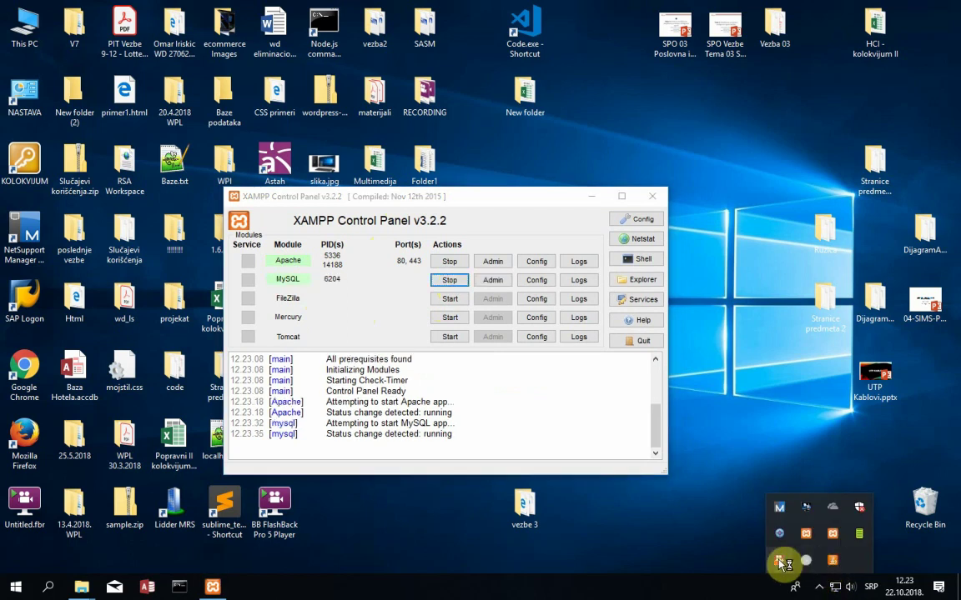
{"action": "left_click", "coordinate": [779, 560]}
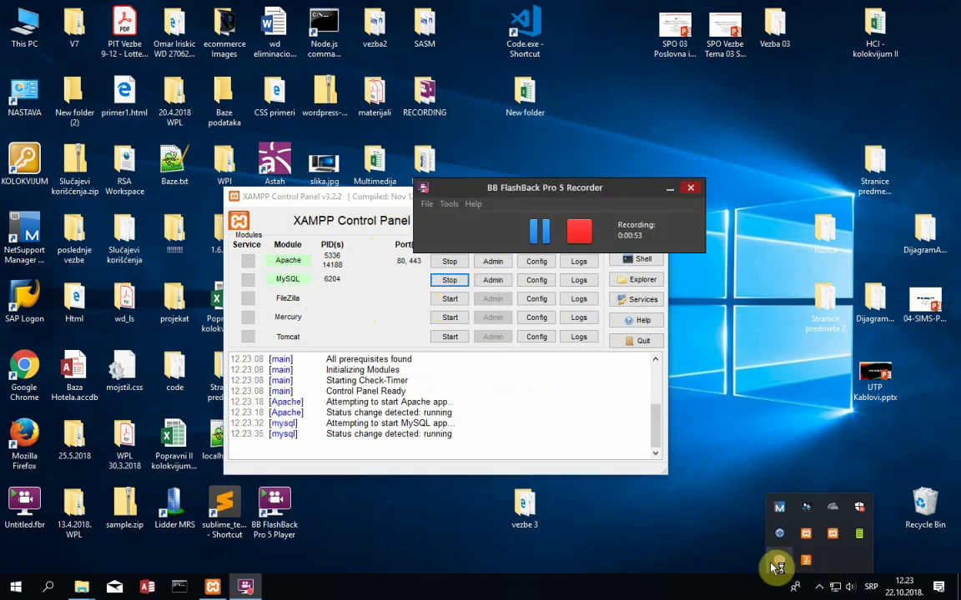
{"action": "left_click", "coordinate": [672, 195]}
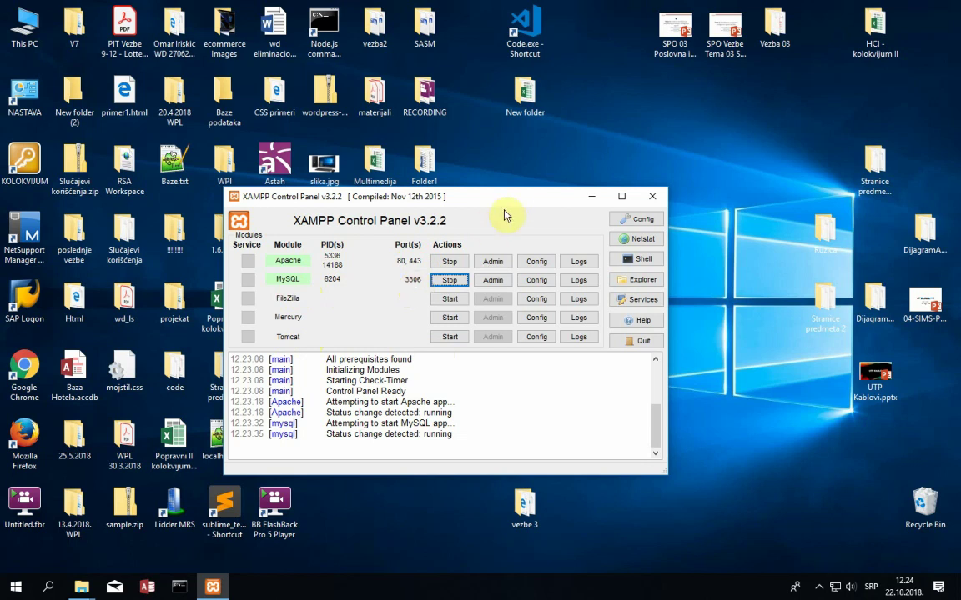
- Move XAMPP Control Panel to the desktop's right side and launch Google Chrome
{"action": "left_click_drag", "start_coordinate": [510, 199], "coordinate": [534, 190]}
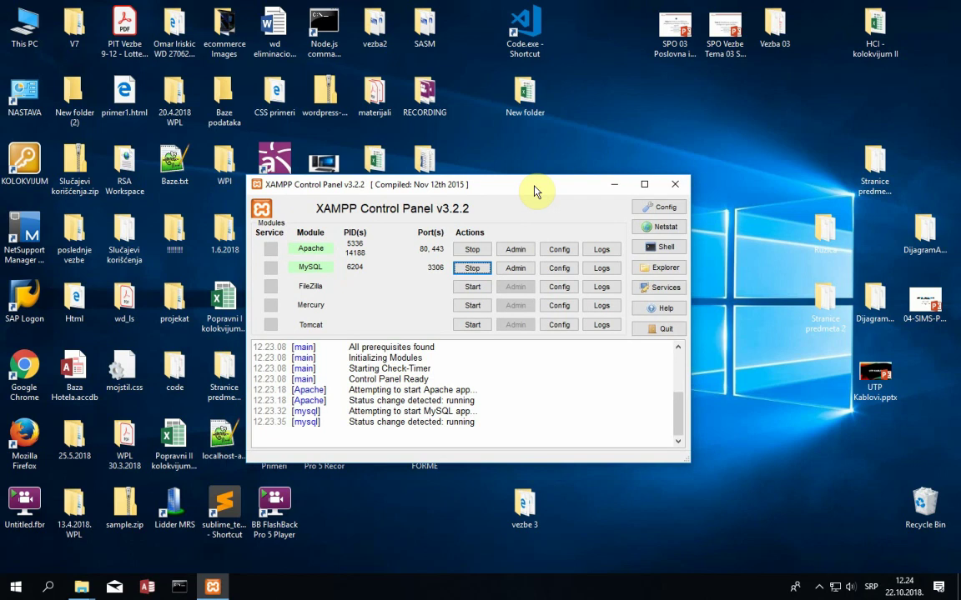
{"action": "left_click_drag", "start_coordinate": [535, 190], "coordinate": [593, 163]}
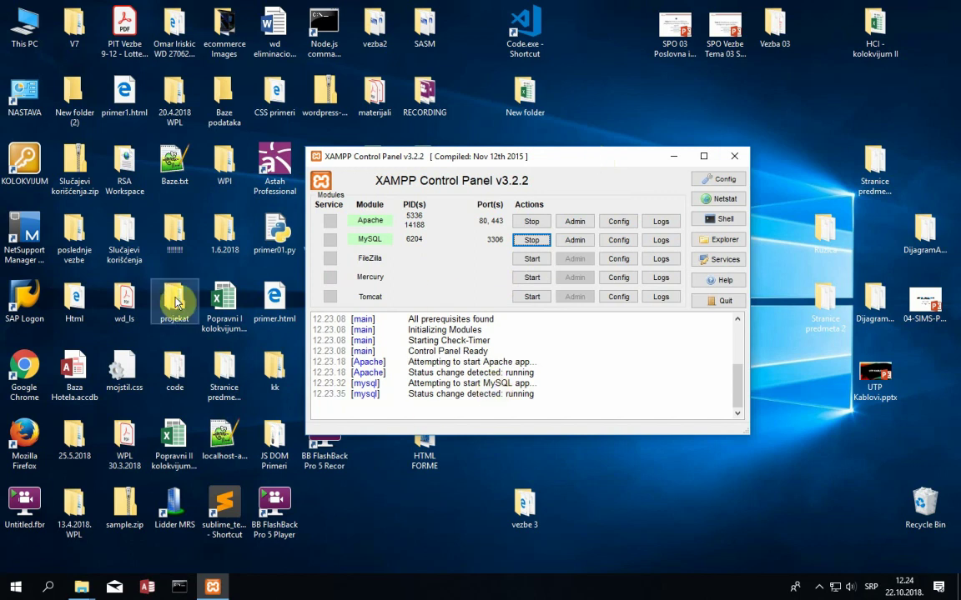
{"action": "left_click_drag", "start_coordinate": [435, 158], "coordinate": [580, 205]}
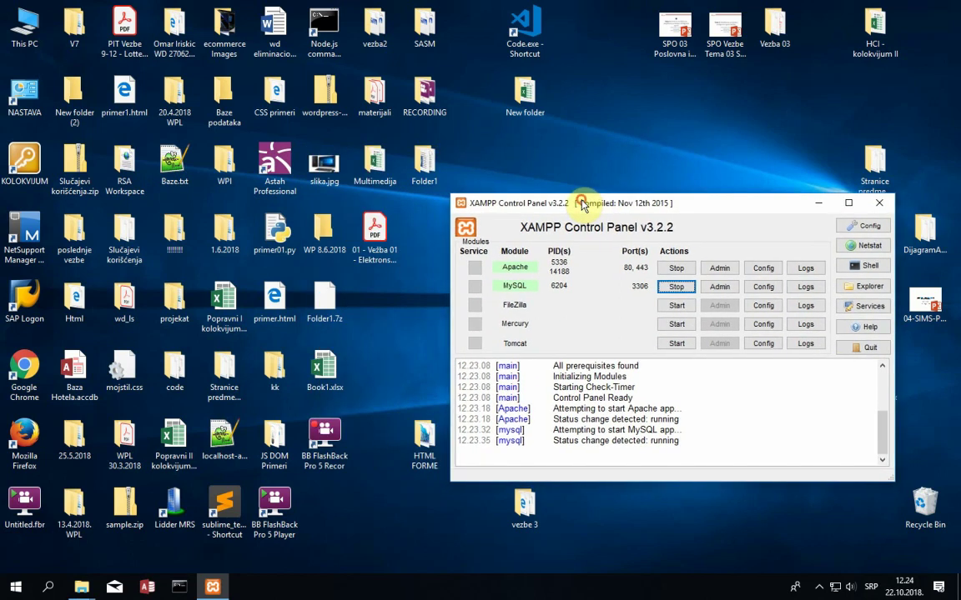
{"action": "double_click", "coordinate": [29, 406]}
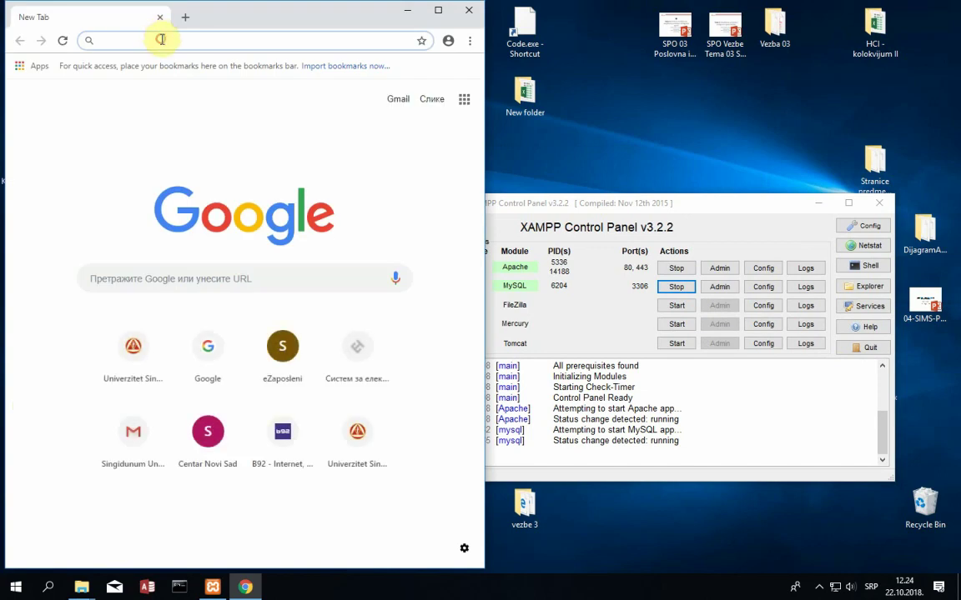
- Load localhost in Chrome and maximize the browser window
{"action": "type", "text": "LOCA"}
{"action": "key", "text": "BackSpace"}
{"action": "key", "text": "BackSpace"}
{"action": "key", "text": "BackSpace"}
{"action": "key", "text": "BackSpace"}
{"action": "type", "text": "lo"}
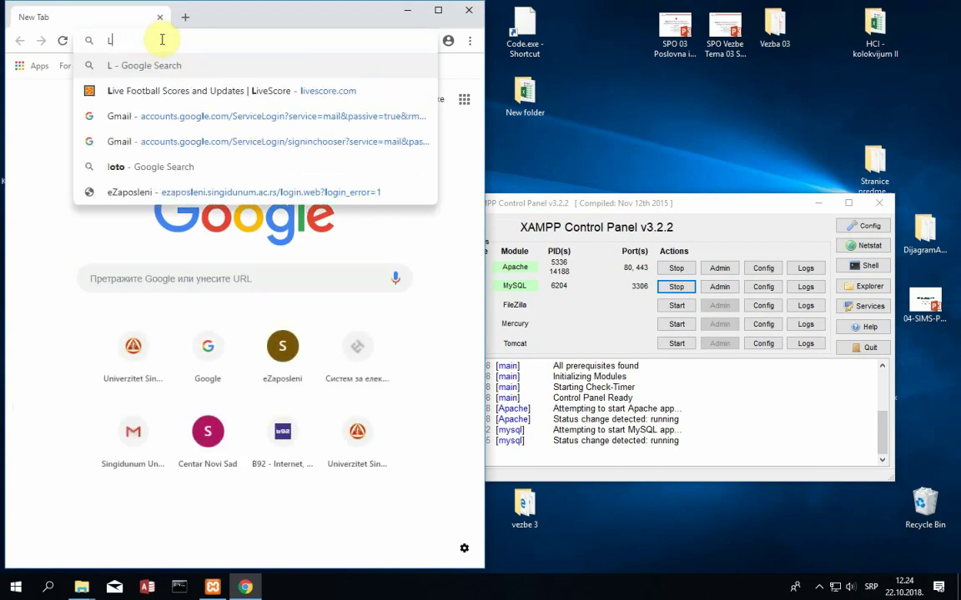
{"action": "type", "text": "calhost"}
{"action": "key", "text": "Return"}
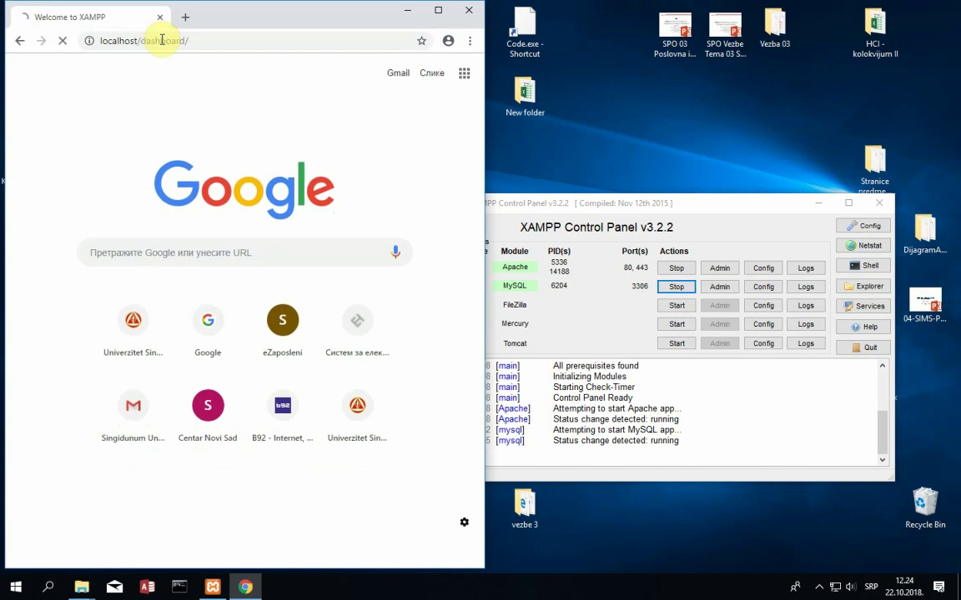
{"action": "double_click", "coordinate": [242, 17]}
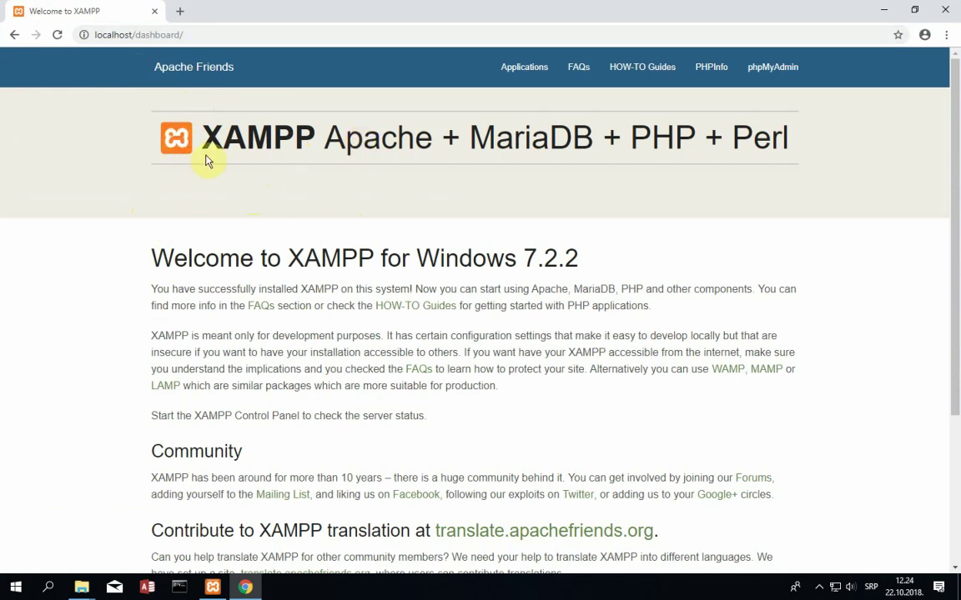
- Replace the address with 127.0.0.1 to load the XAMPP dashboard
{"action": "left_click", "coordinate": [216, 38]}
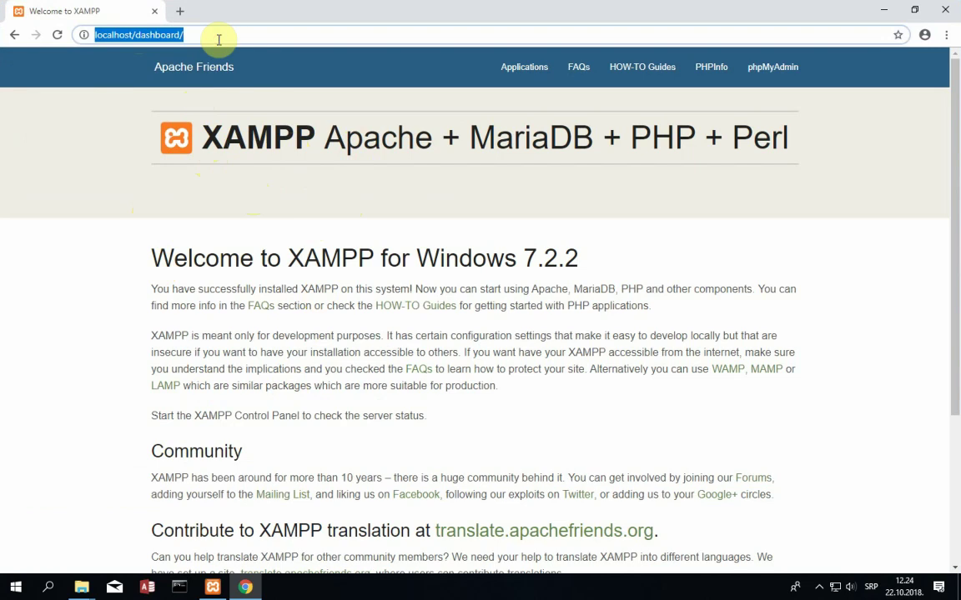
{"action": "left_click", "coordinate": [132, 34]}
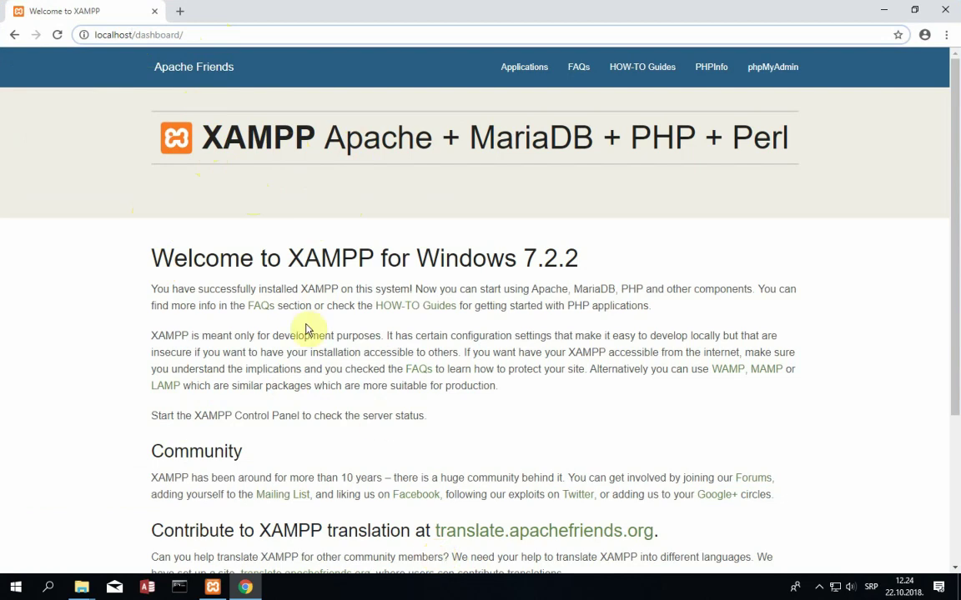
{"action": "left_click_drag", "start_coordinate": [125, 34], "coordinate": [197, 37]}
{"action": "left_click_drag", "start_coordinate": [96, 35], "coordinate": [96, 40]}
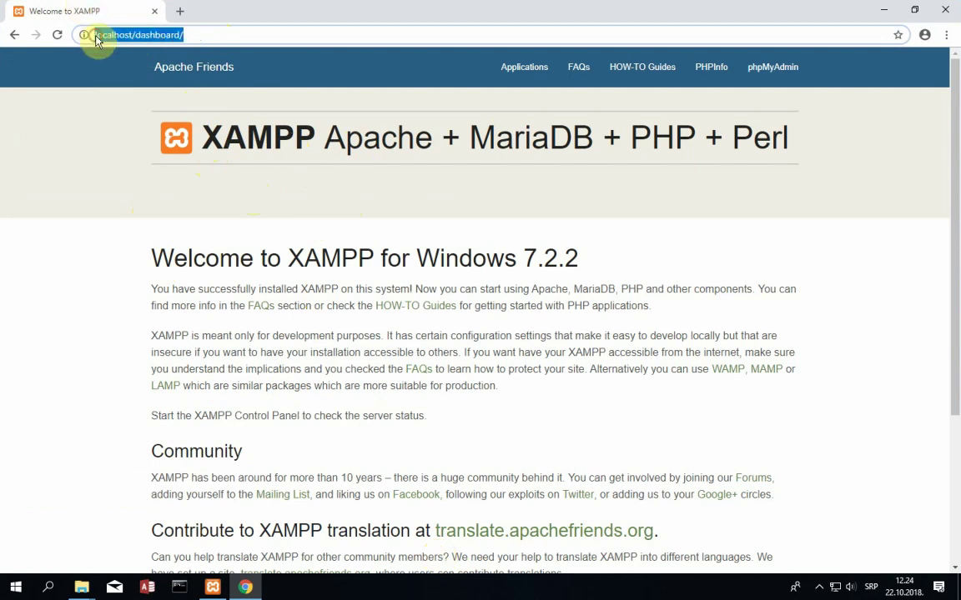
{"action": "key", "text": "BackSpace"}
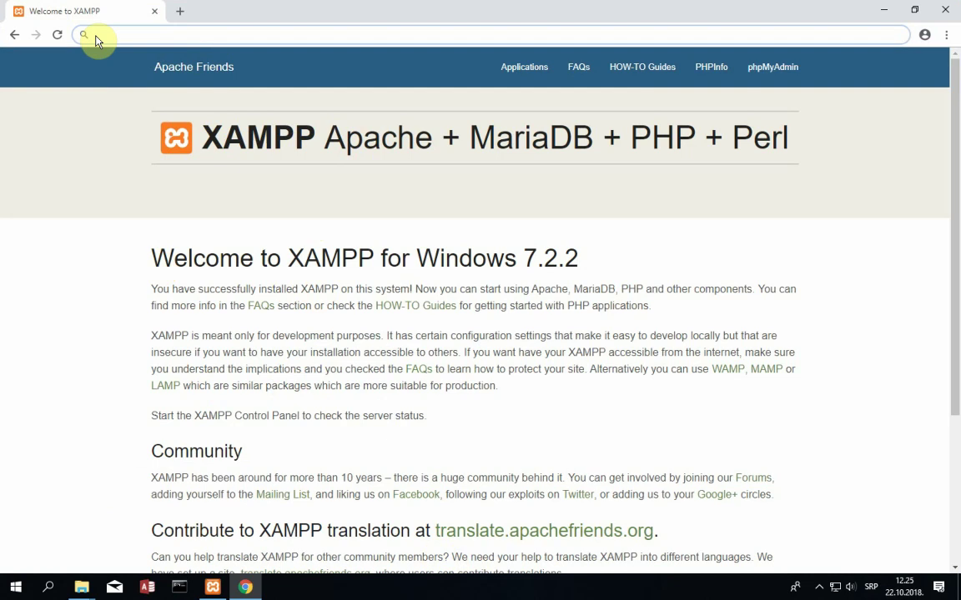
{"action": "type", "text": "127.0.0.1"}
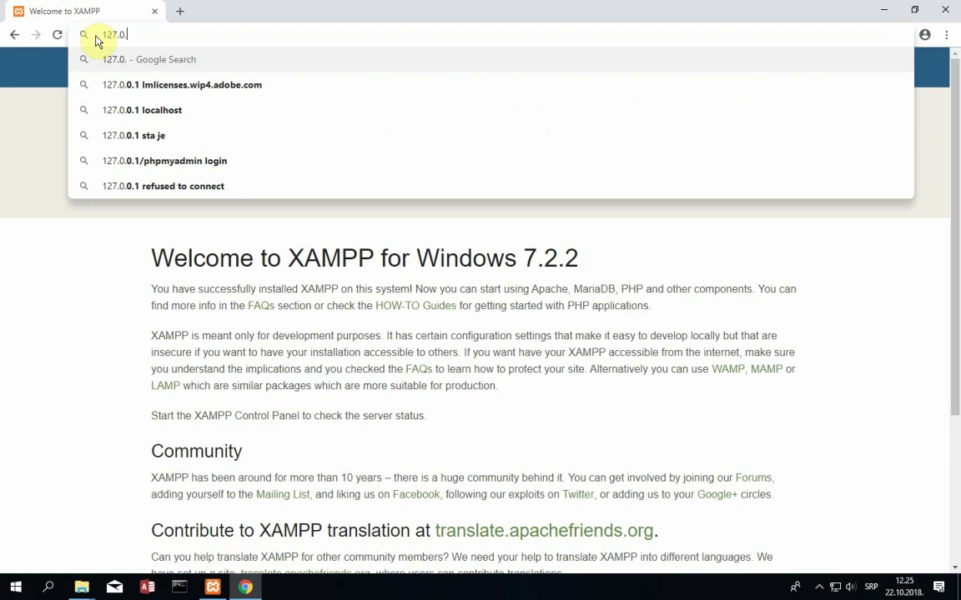
{"action": "key", "text": "Return"}
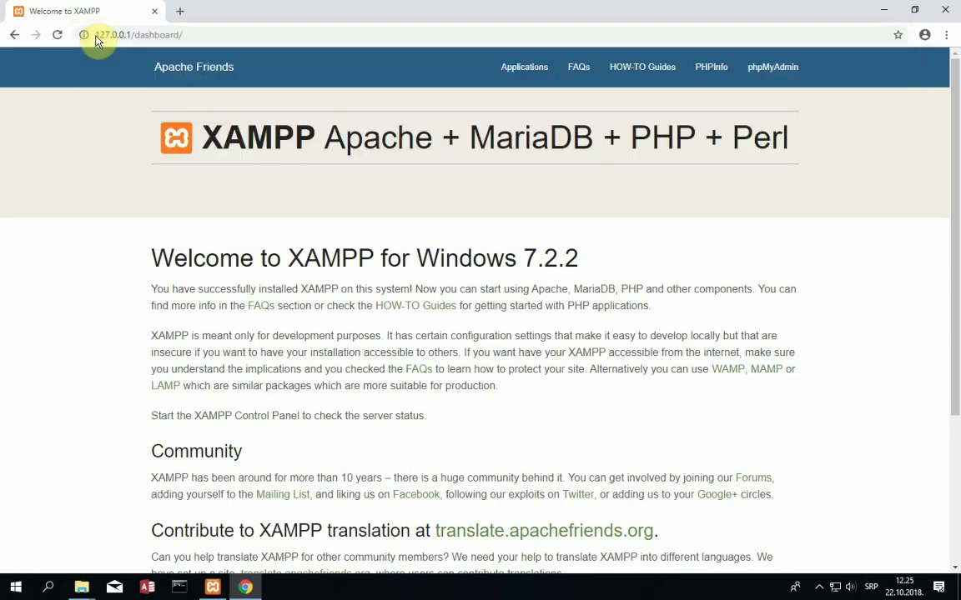
- Replace the address with 'goo' to open the Google homepage
{"action": "left_click_drag", "start_coordinate": [93, 35], "coordinate": [184, 36]}
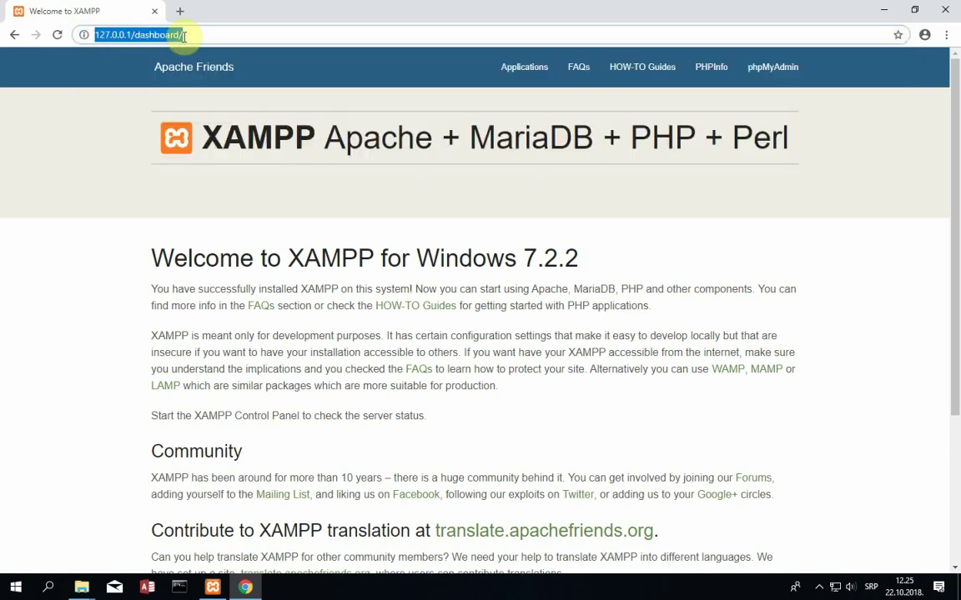
{"action": "left_click", "coordinate": [184, 35]}
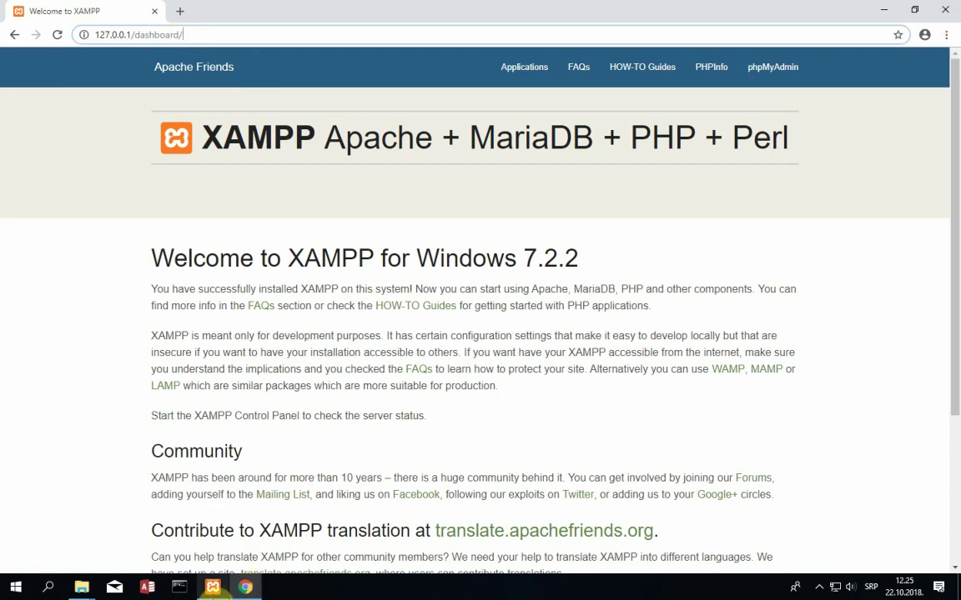
{"action": "key", "text": "ctrl+a"}
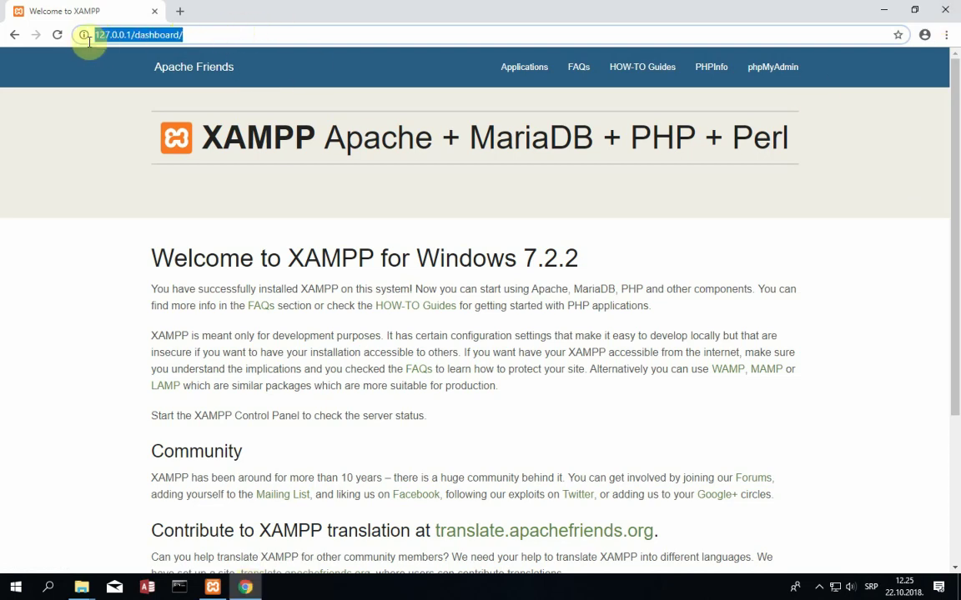
{"action": "type", "text": "google.com"}
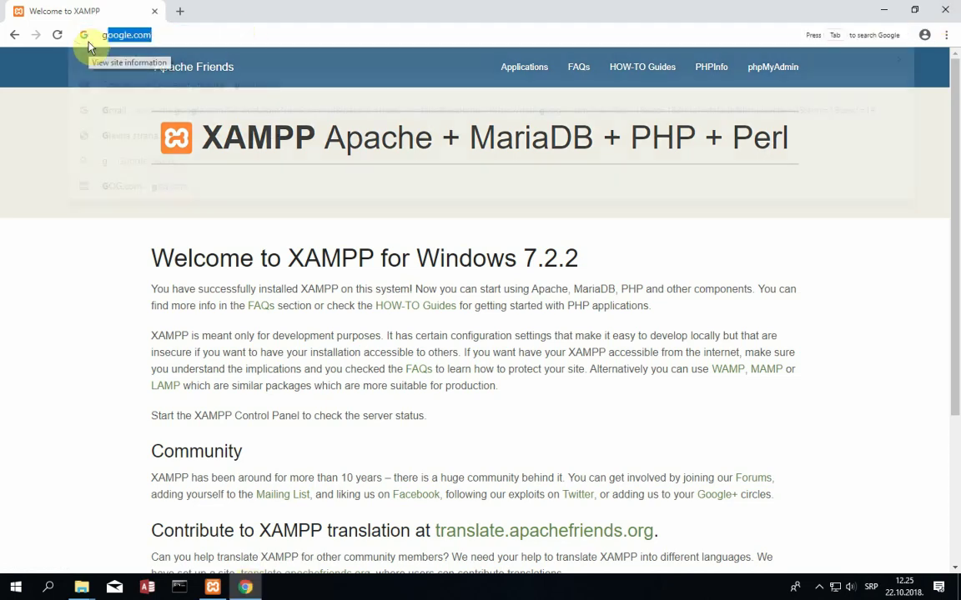
{"action": "key", "text": "Return"}
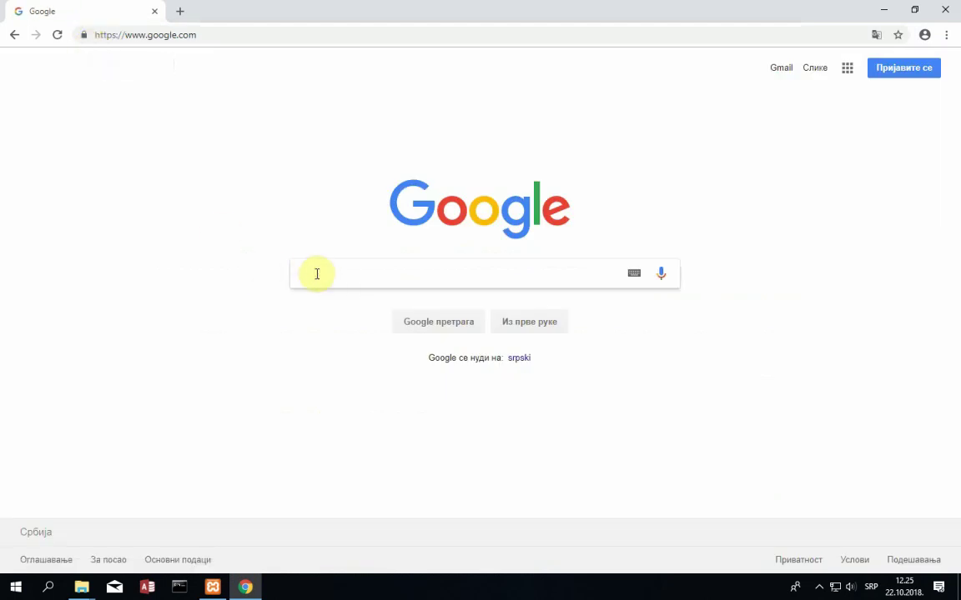
- Search Google for 'wordpress download' and open the Serbian WordPress download page
{"action": "type", "text": "wordpres"}
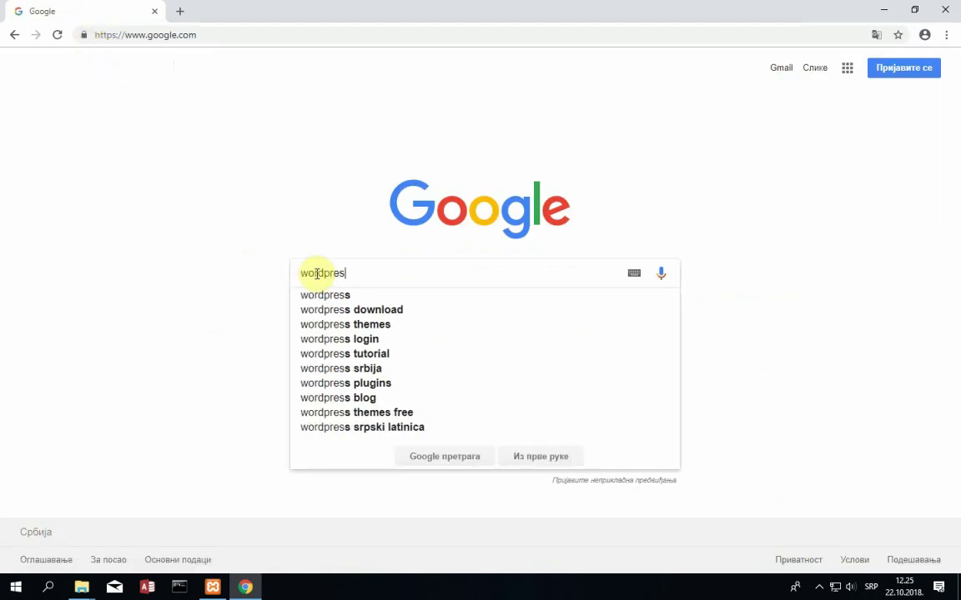
{"action": "type", "text": "s download"}
{"action": "key", "text": "Return"}
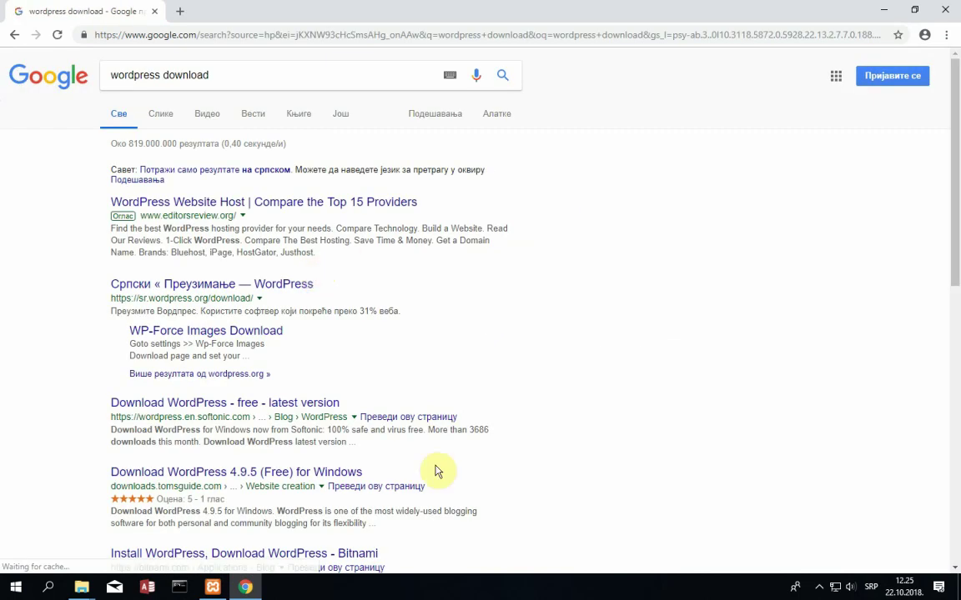
{"action": "scroll", "coordinate": [417, 451], "scroll_direction": "down", "scroll_amount": 3}
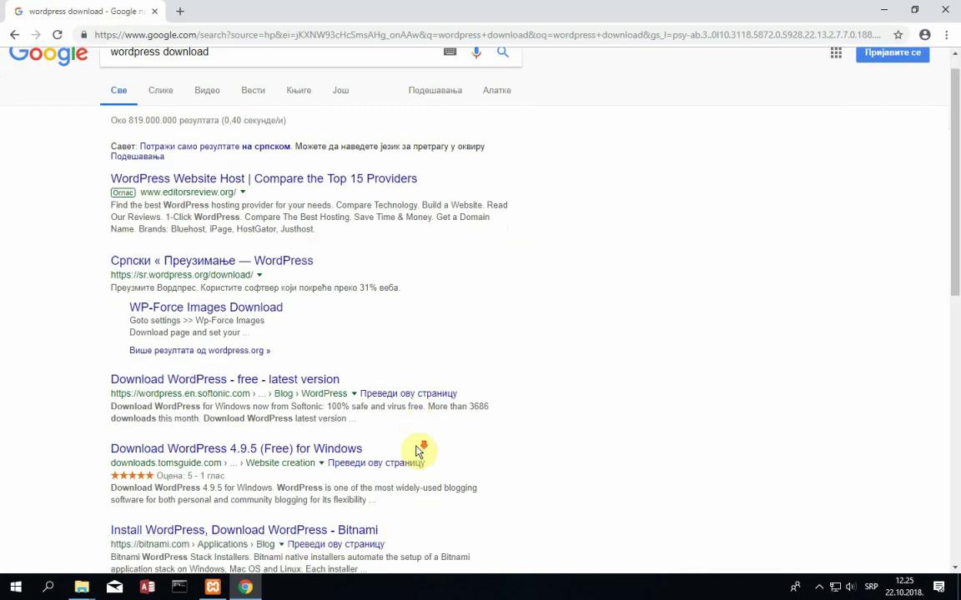
{"action": "scroll", "coordinate": [407, 444], "scroll_direction": "up", "scroll_amount": 2}
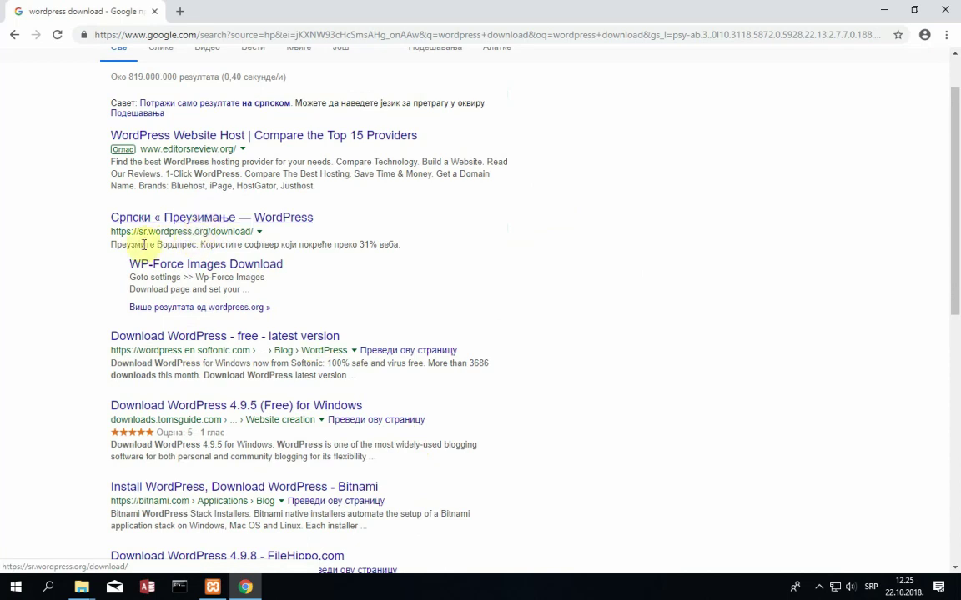
{"action": "left_click", "coordinate": [192, 221]}
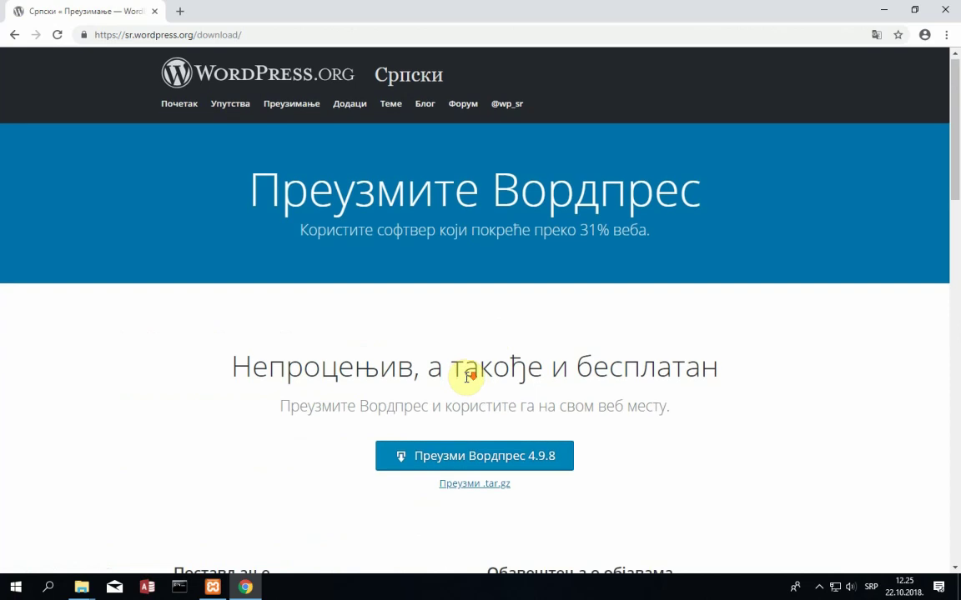
{"action": "scroll", "coordinate": [471, 382], "scroll_direction": "down", "scroll_amount": 1}
{"action": "scroll", "coordinate": [500, 421], "scroll_direction": "up", "scroll_amount": 1}
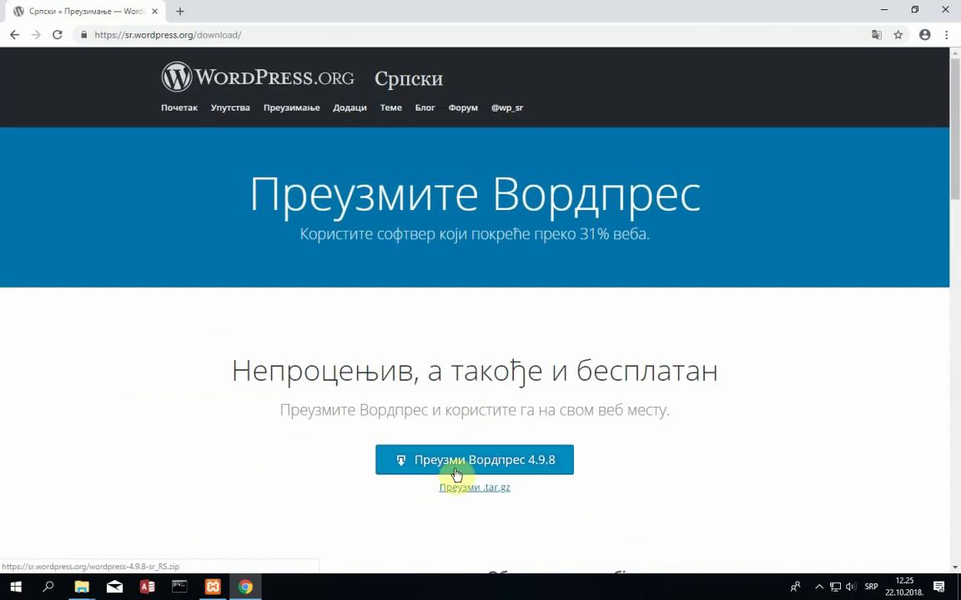
{"action": "scroll", "coordinate": [504, 342], "scroll_direction": "down", "scroll_amount": 2}
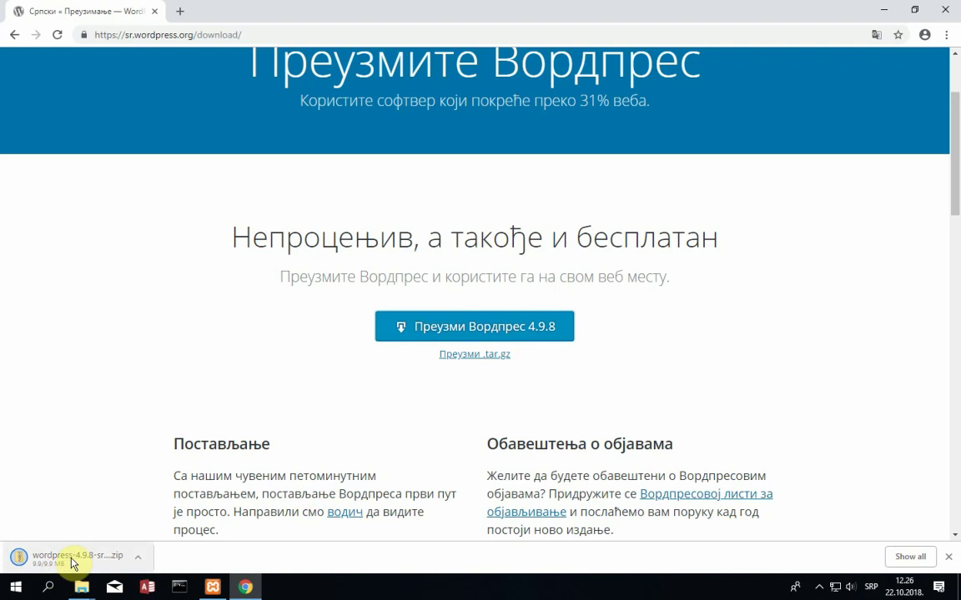
- Use the finished download's 'Show in folder' option to reveal the WordPress zip
{"action": "left_click", "coordinate": [137, 557]}
{"action": "left_click", "coordinate": [188, 513]}
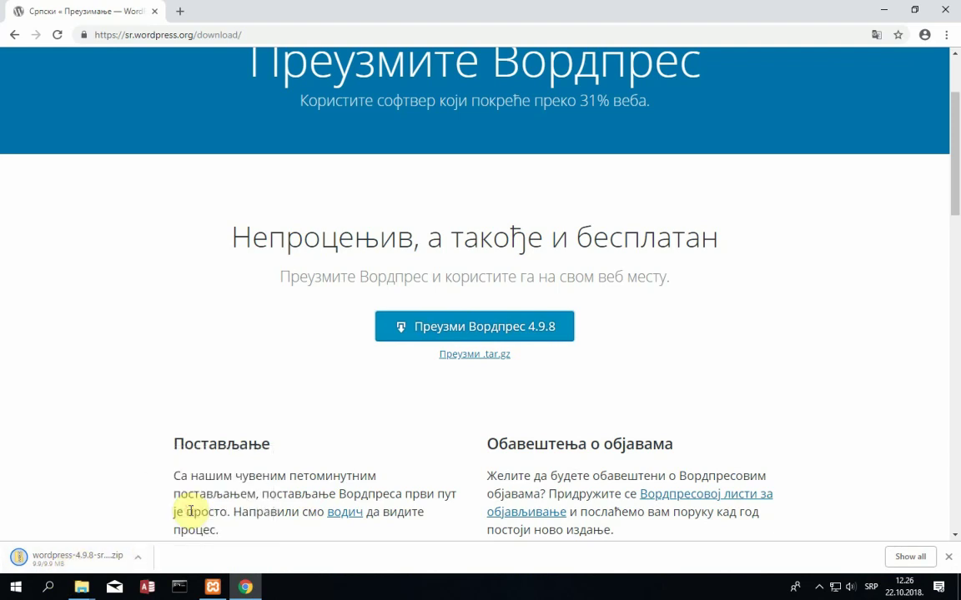
{"action": "left_click", "coordinate": [136, 558]}
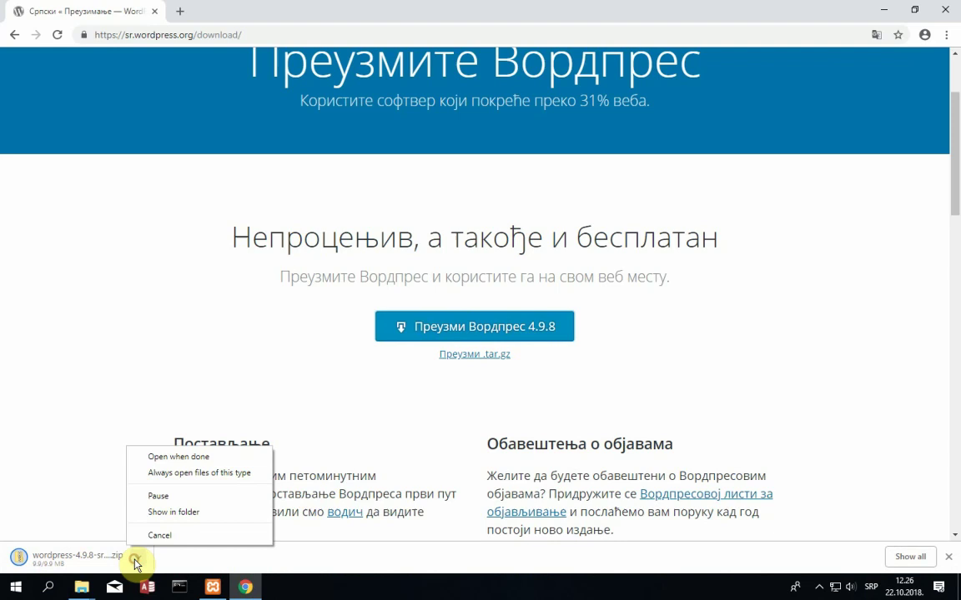
{"action": "left_click", "coordinate": [185, 512]}
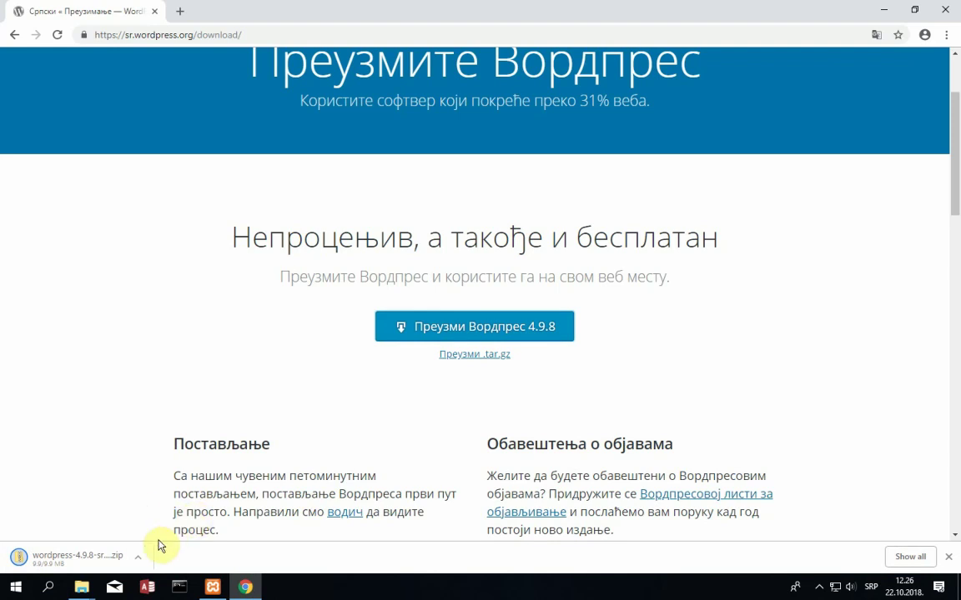
{"action": "left_click", "coordinate": [138, 557]}
{"action": "left_click", "coordinate": [172, 512]}
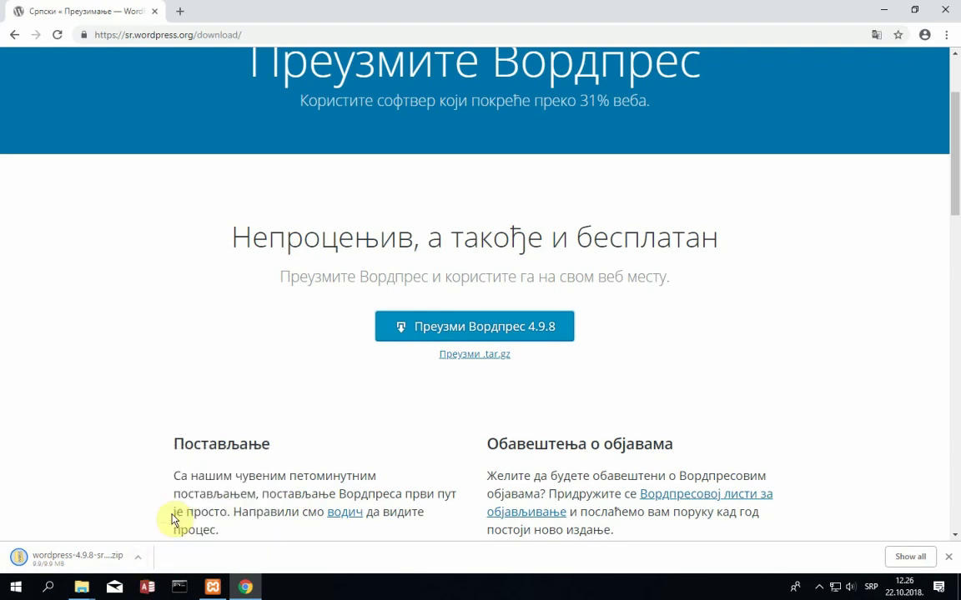
{"action": "left_click", "coordinate": [136, 566]}
{"action": "left_click", "coordinate": [184, 513]}
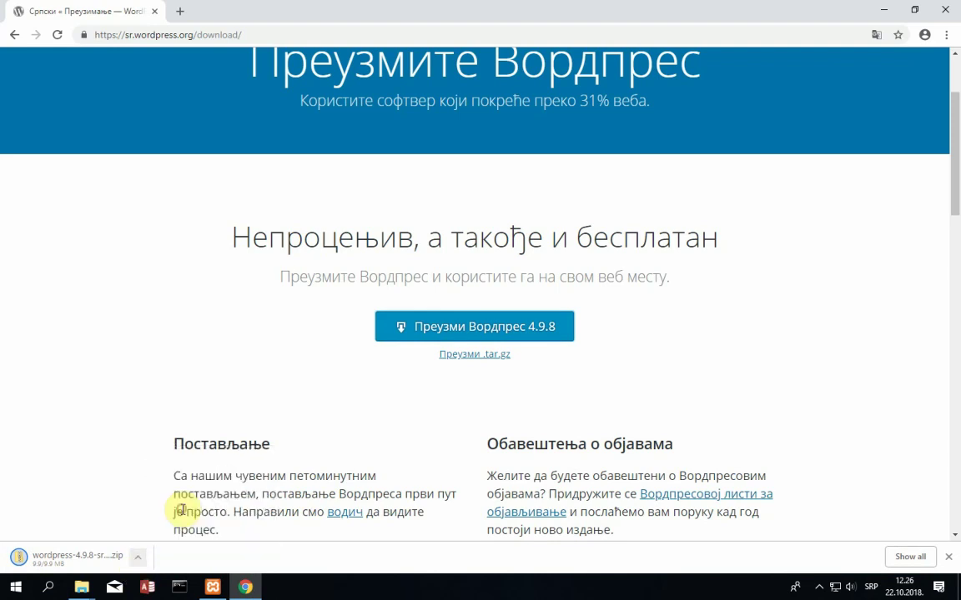
- Snap Chrome to the left half of the screen and show the zip in File Explorer
{"action": "scroll", "coordinate": [192, 501], "scroll_direction": "down", "scroll_amount": 3}
{"action": "scroll", "coordinate": [163, 467], "scroll_direction": "up", "scroll_amount": 2}
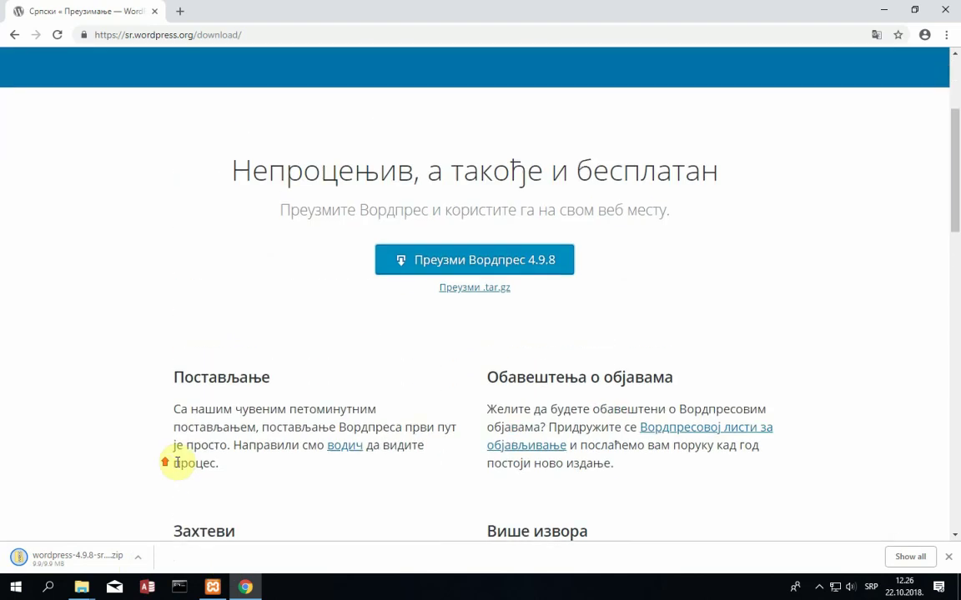
{"action": "left_click_drag", "start_coordinate": [415, 16], "coordinate": [2, 17]}
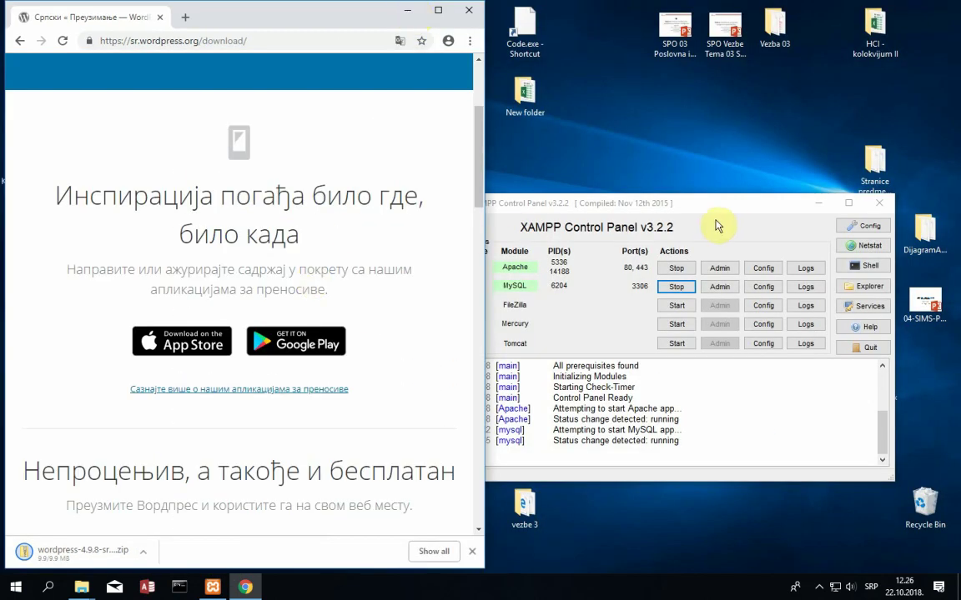
{"action": "left_click", "coordinate": [143, 552]}
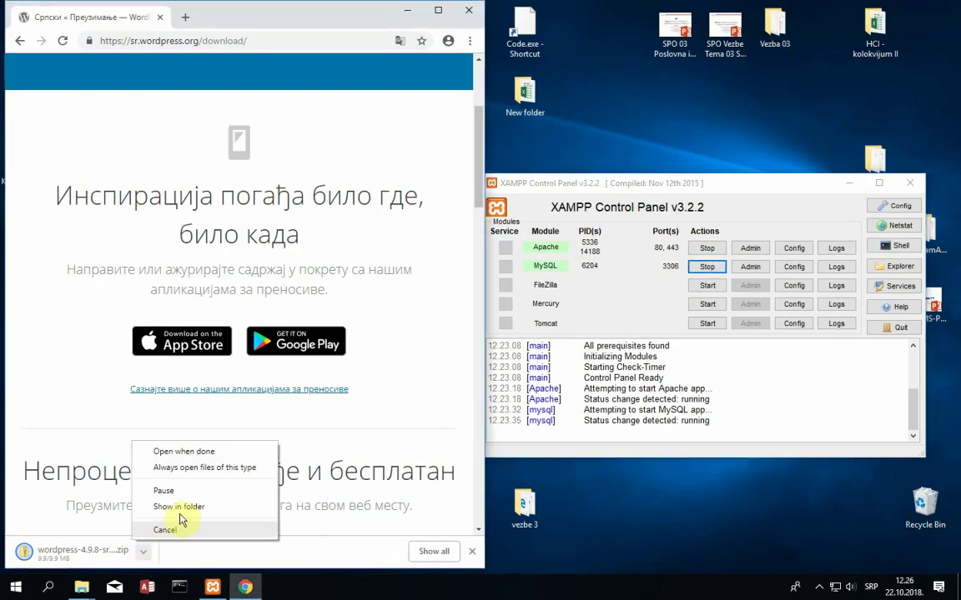
{"action": "left_click", "coordinate": [183, 509]}
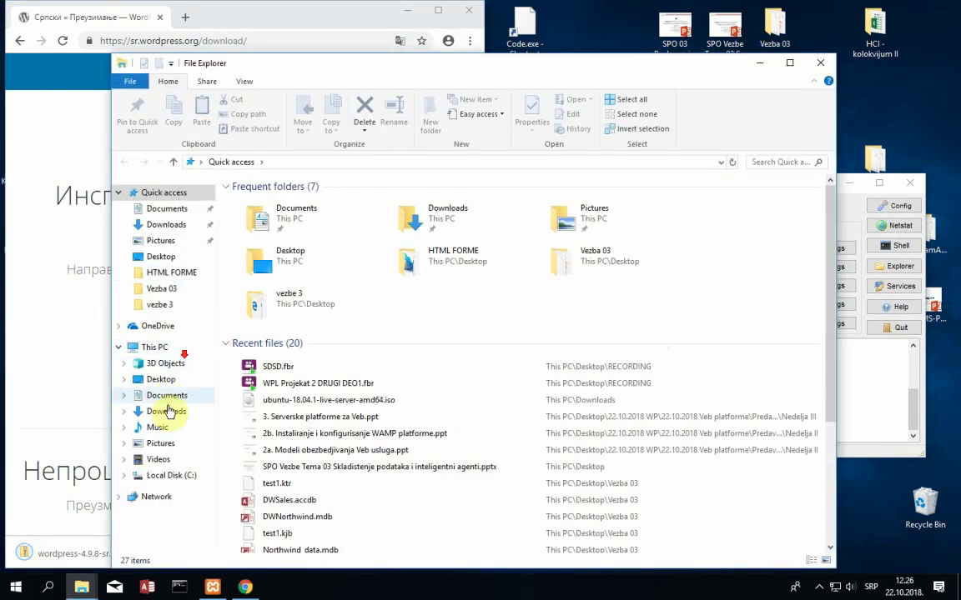
- Select wordpress-4.9.8-sr_RS.zip in the Downloads folder
{"action": "left_click", "coordinate": [174, 410]}
{"action": "left_click", "coordinate": [282, 204]}
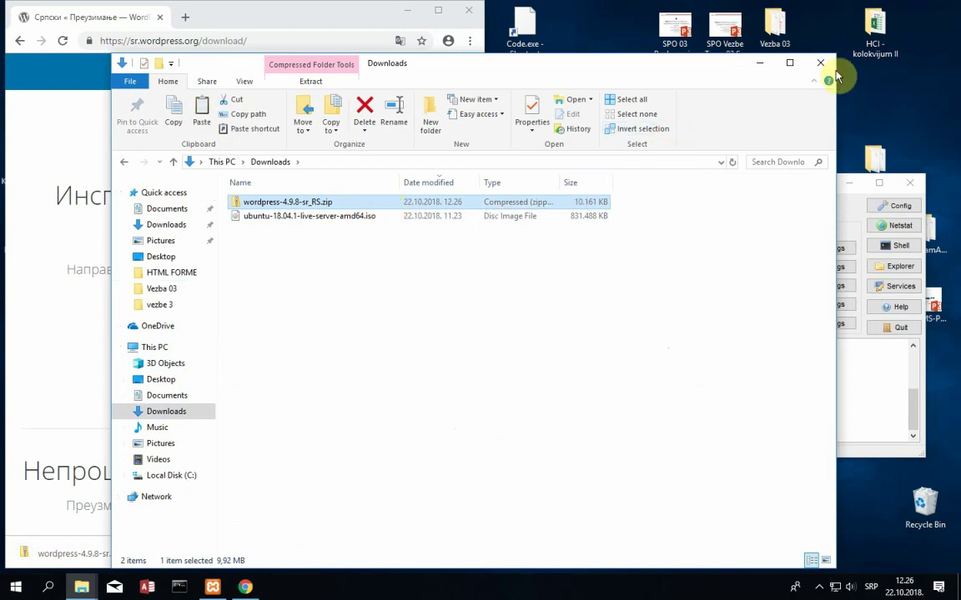
{"action": "left_click", "coordinate": [759, 64]}
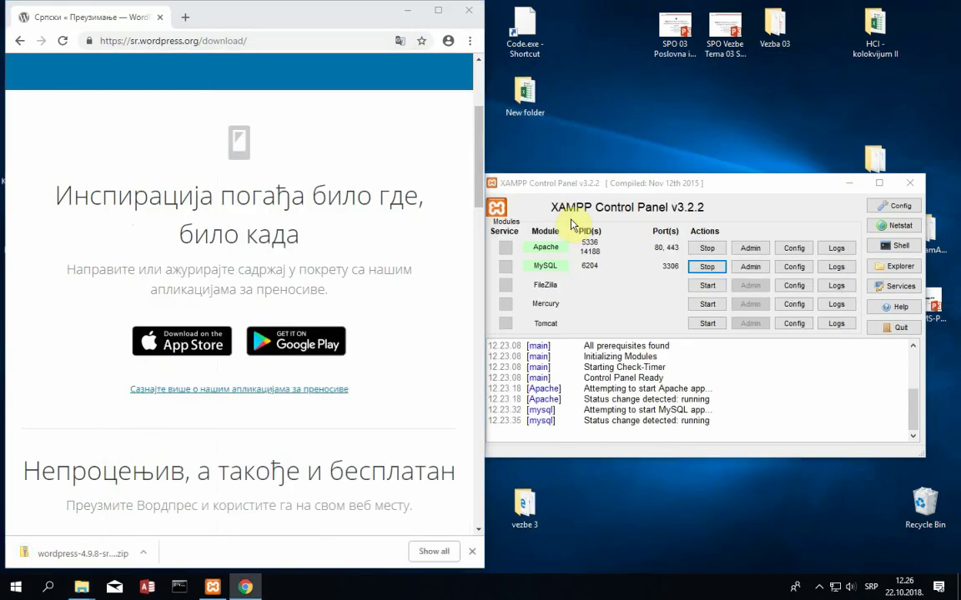
- Paste the zip into C:\xampp\htdocs in a new, maximized Explorer window
{"action": "key", "text": "super+e"}
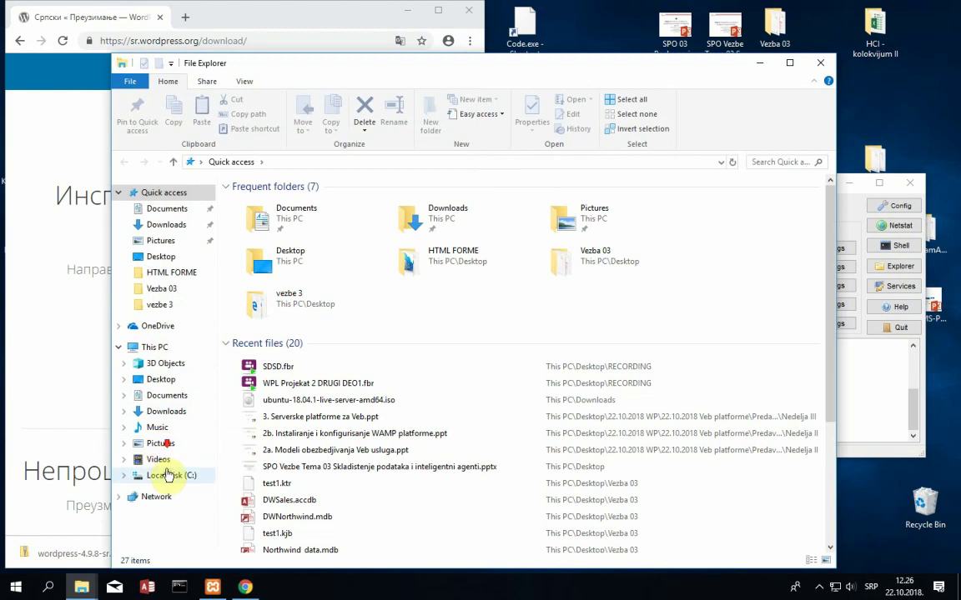
{"action": "left_click", "coordinate": [172, 476]}
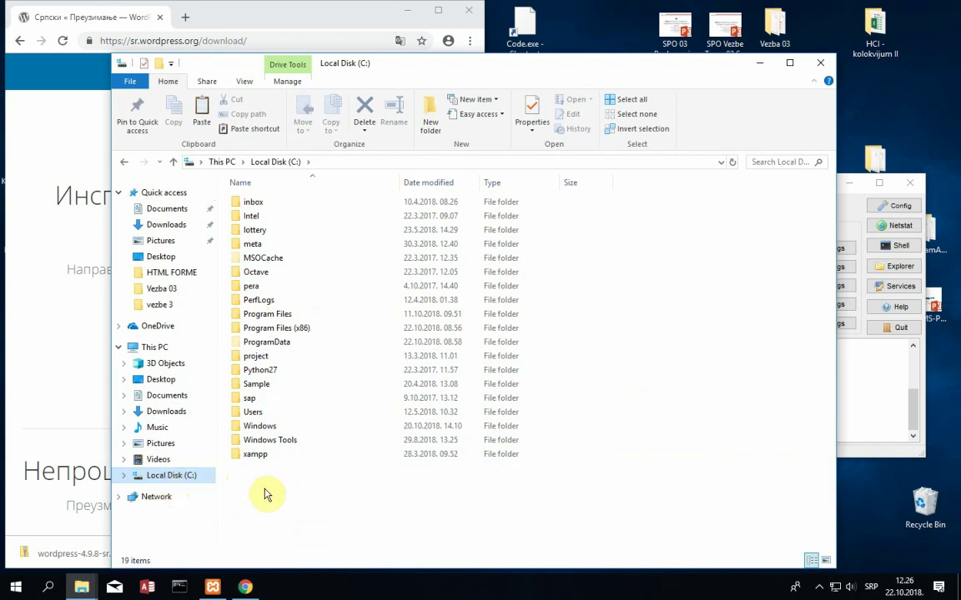
{"action": "double_click", "coordinate": [255, 456]}
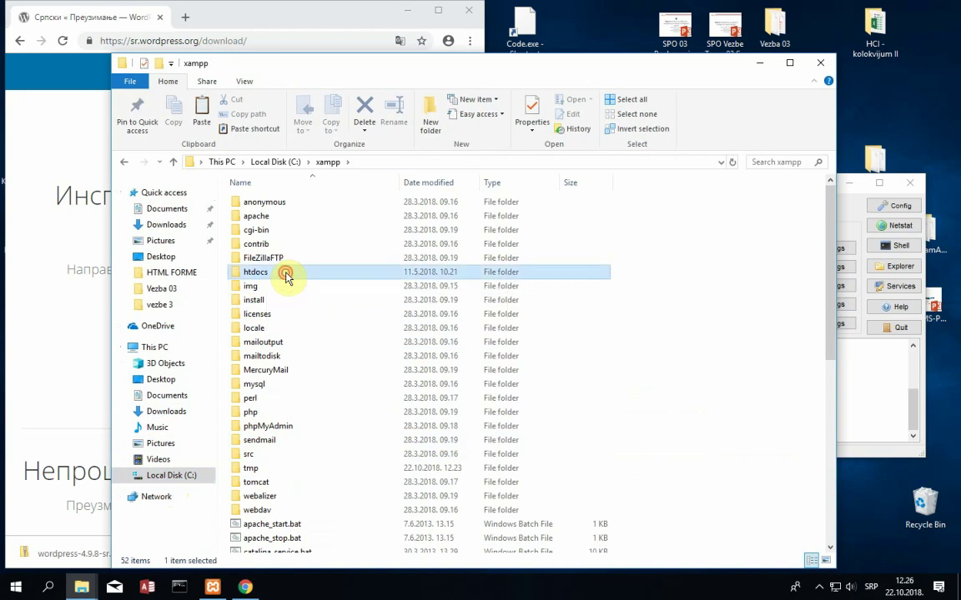
{"action": "double_click", "coordinate": [285, 275]}
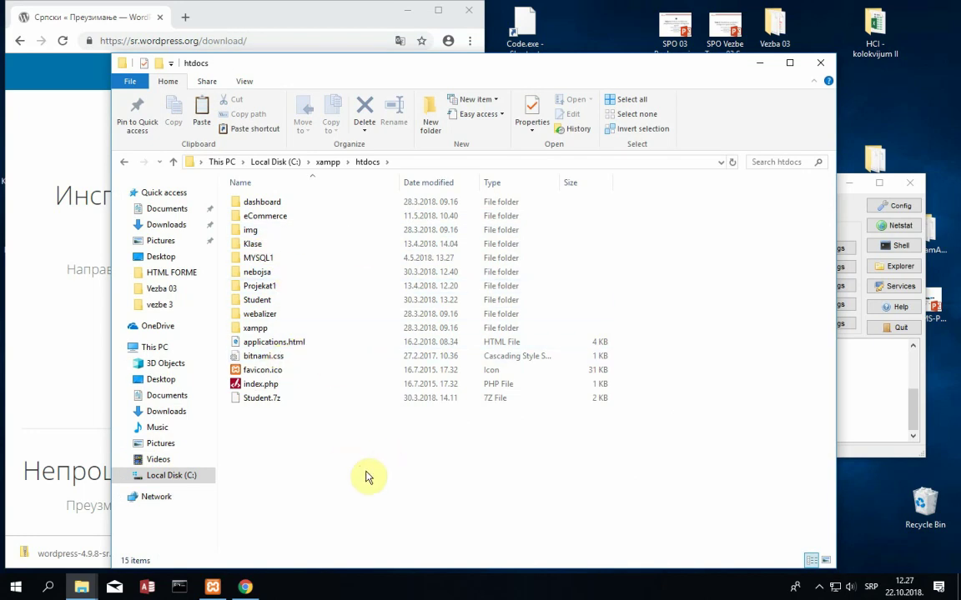
{"action": "key", "text": "ctrl+v"}
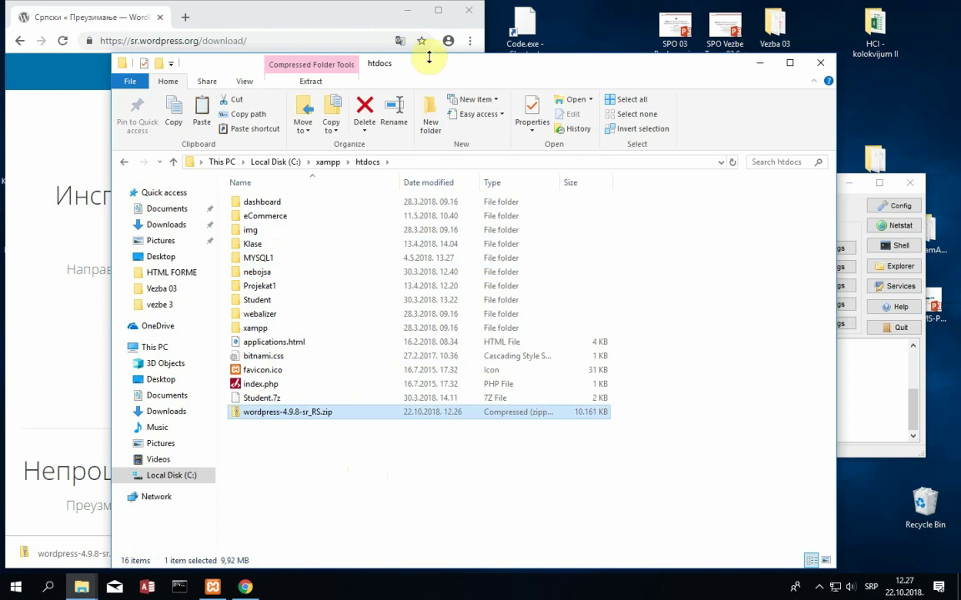
{"action": "double_click", "coordinate": [392, 65]}
- Extract the WordPress zip into htdocs with 7-Zip's Extract Here
{"action": "left_click", "coordinate": [206, 401]}
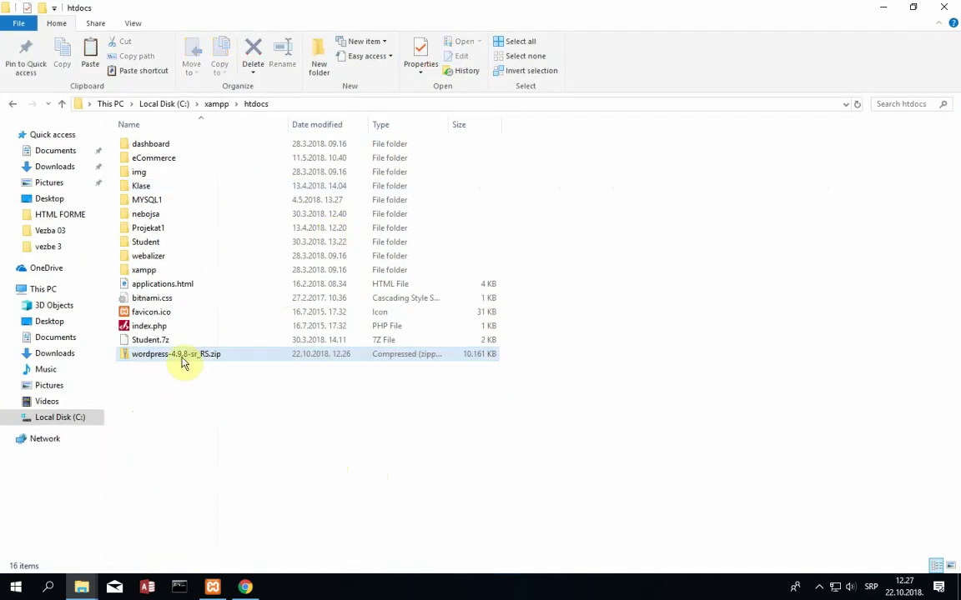
{"action": "left_click", "coordinate": [181, 360]}
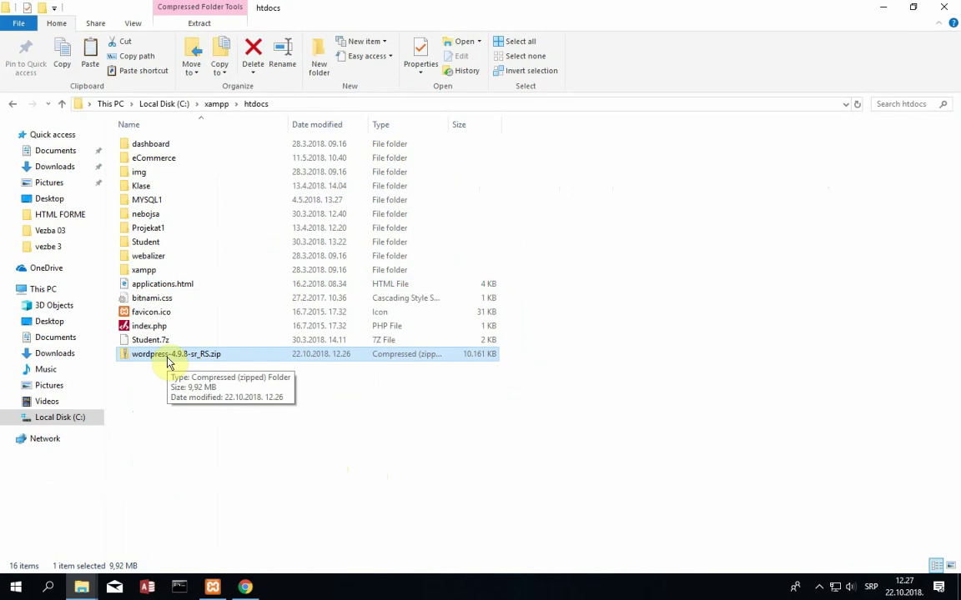
{"action": "right_click", "coordinate": [167, 362]}
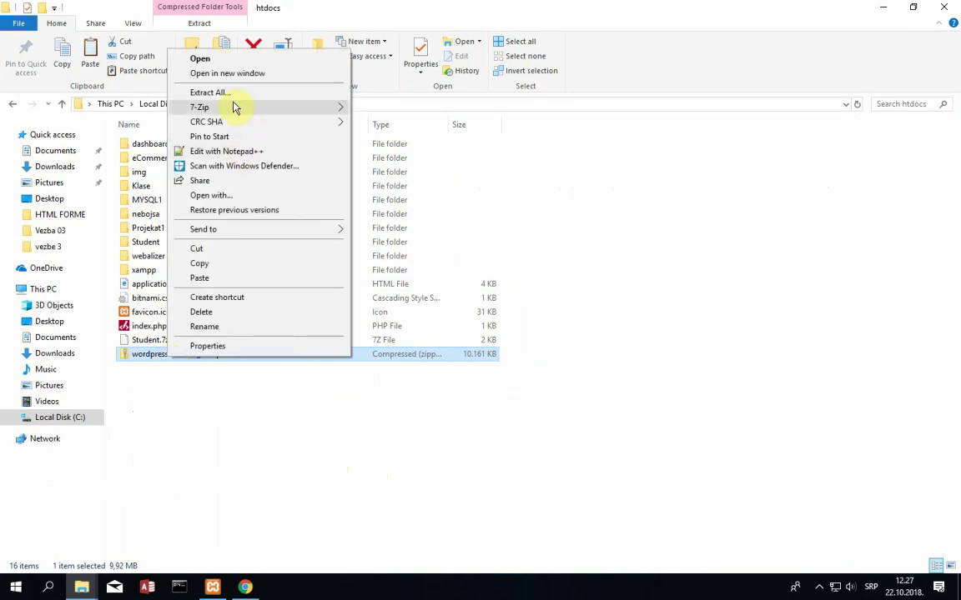
{"action": "mouse_move", "coordinate": [241, 105]}
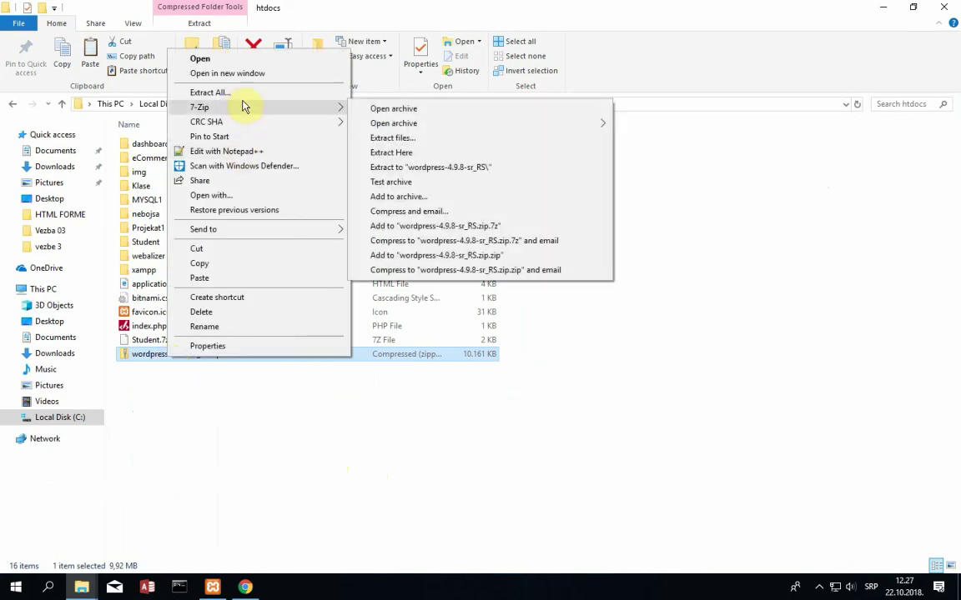
{"action": "left_click", "coordinate": [393, 154]}
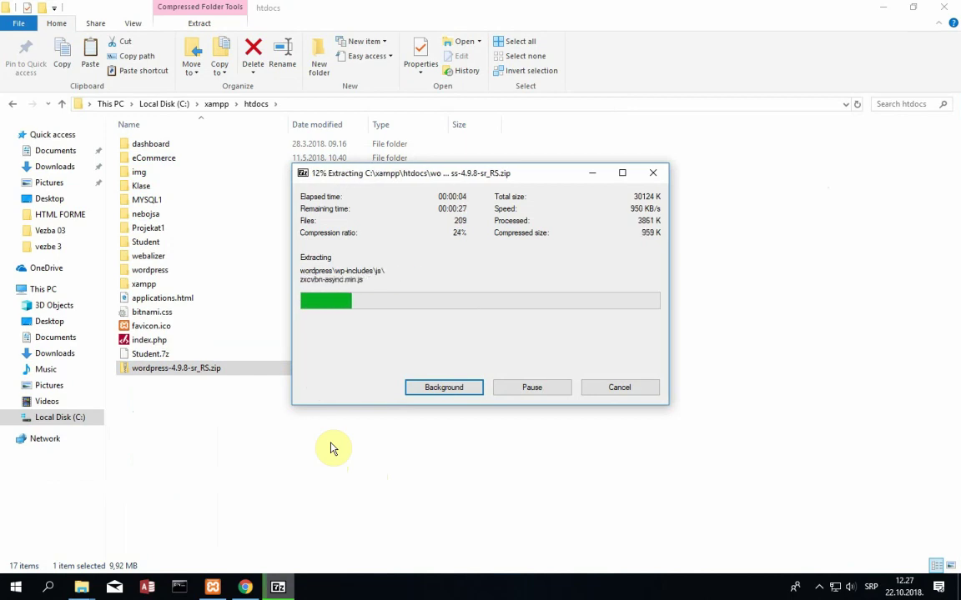
{"action": "left_click_drag", "start_coordinate": [532, 173], "coordinate": [498, 176]}
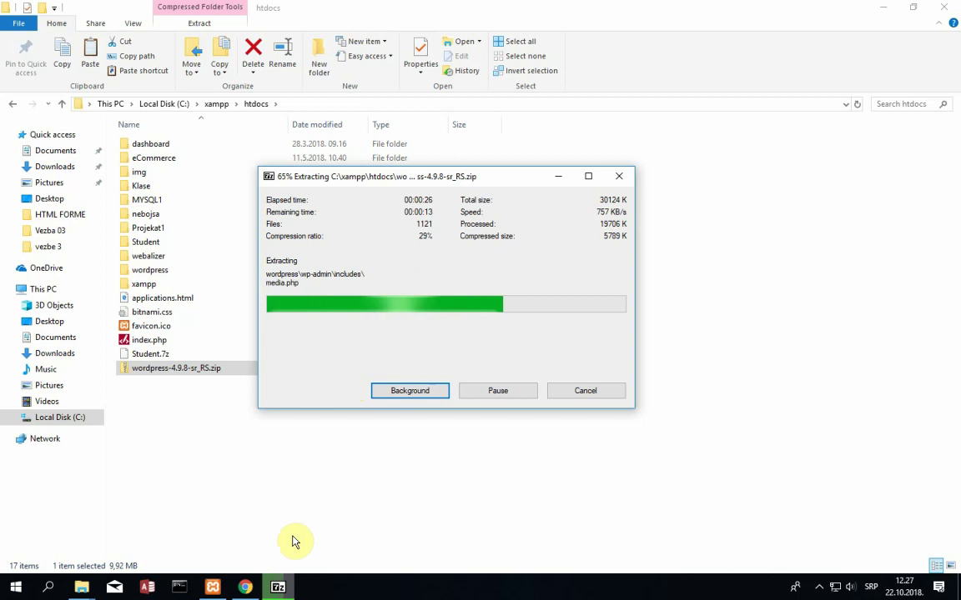
- Close Google Chrome from its taskbar menu and clear the file selection
{"action": "left_click", "coordinate": [246, 588]}
{"action": "right_click", "coordinate": [248, 588]}
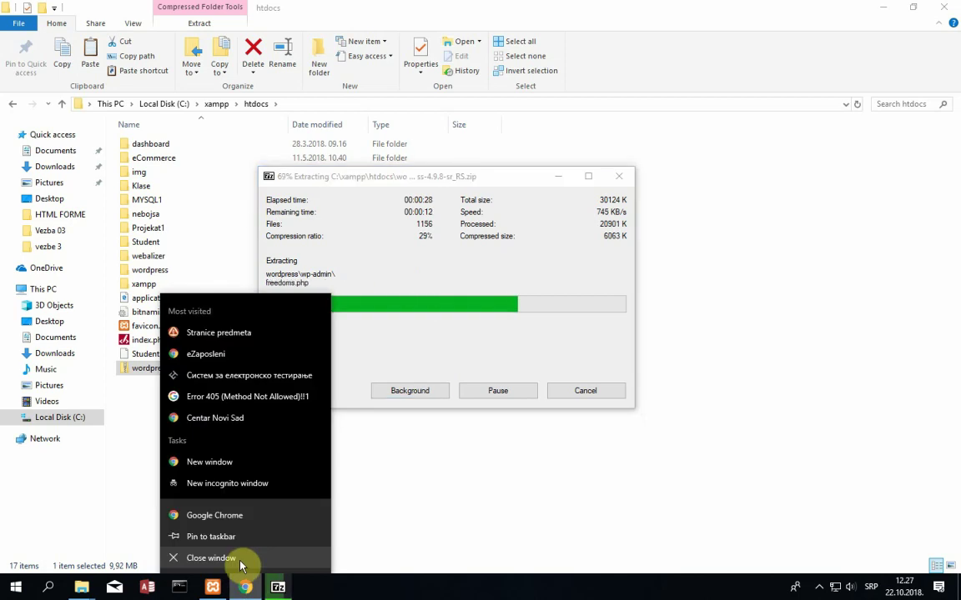
{"action": "left_click", "coordinate": [240, 559]}
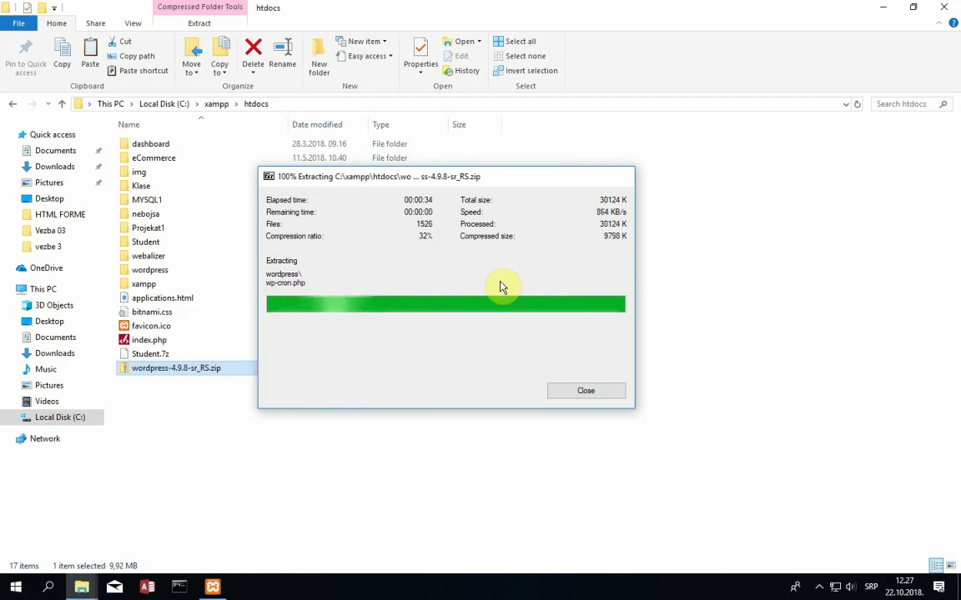
{"action": "left_click", "coordinate": [346, 389]}
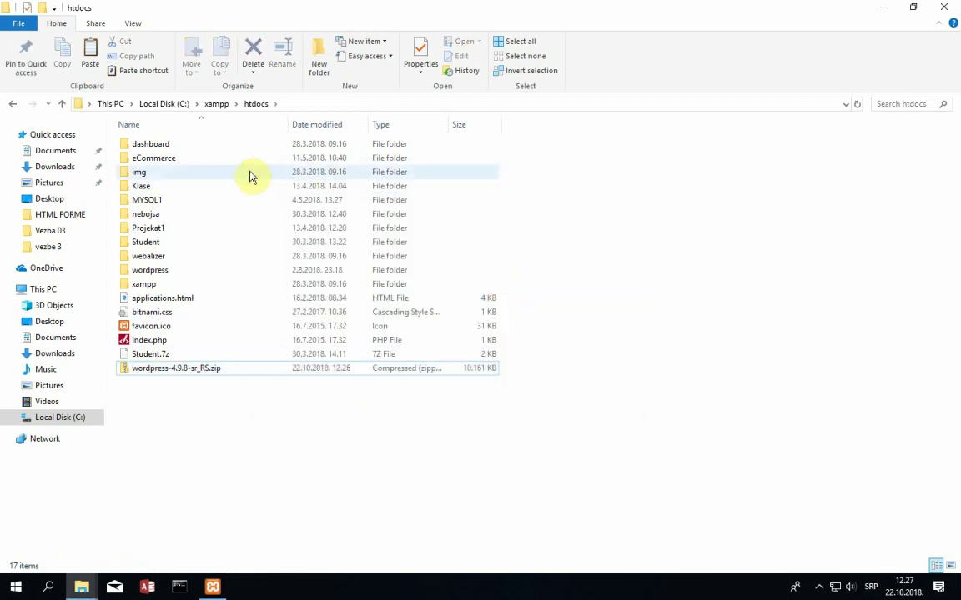
- Open the extracted wordpress folder to check its contents, then return to htdocs
{"action": "left_click", "coordinate": [198, 275]}
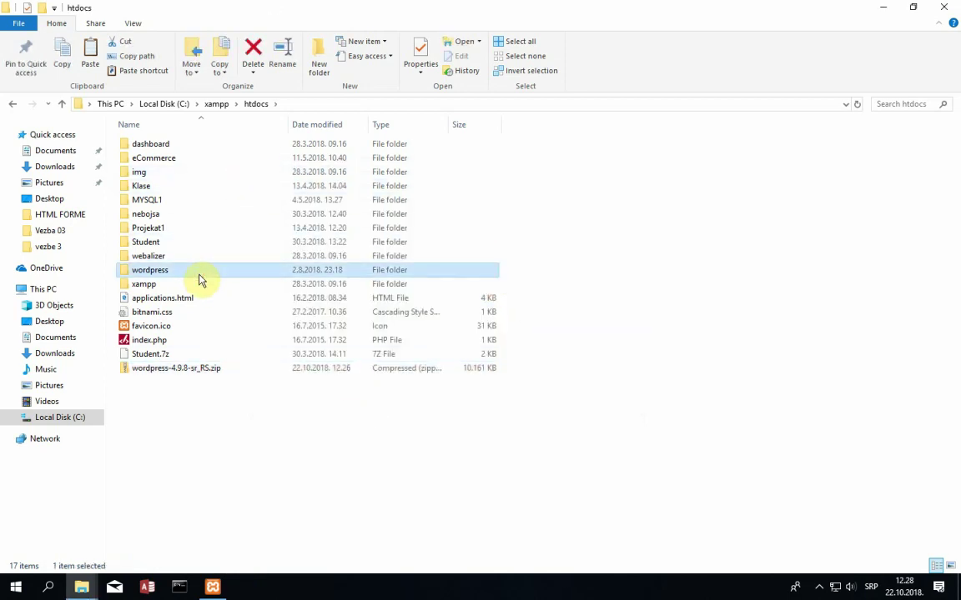
{"action": "double_click", "coordinate": [198, 275]}
{"action": "left_click", "coordinate": [13, 104]}
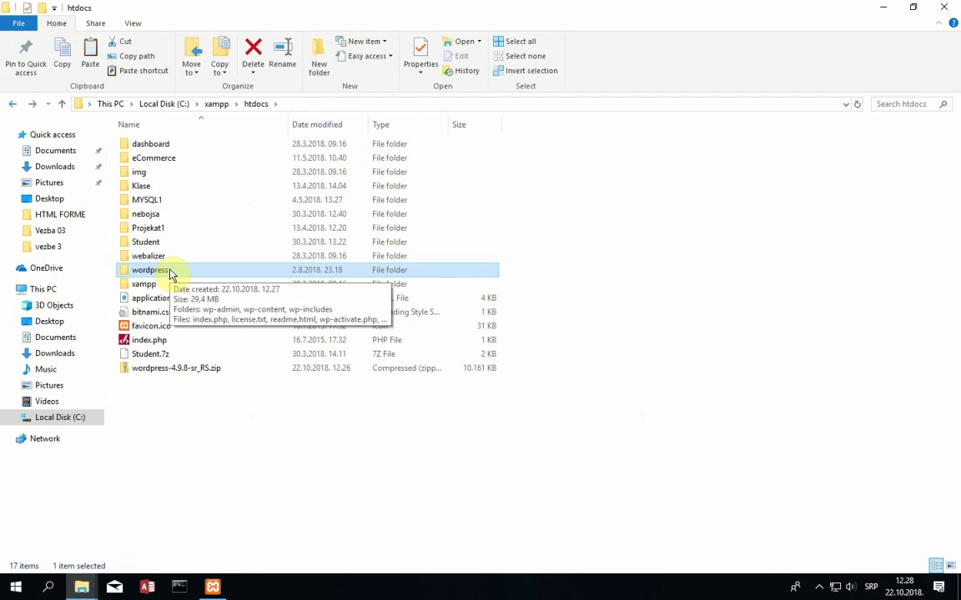
{"action": "left_click", "coordinate": [247, 425]}
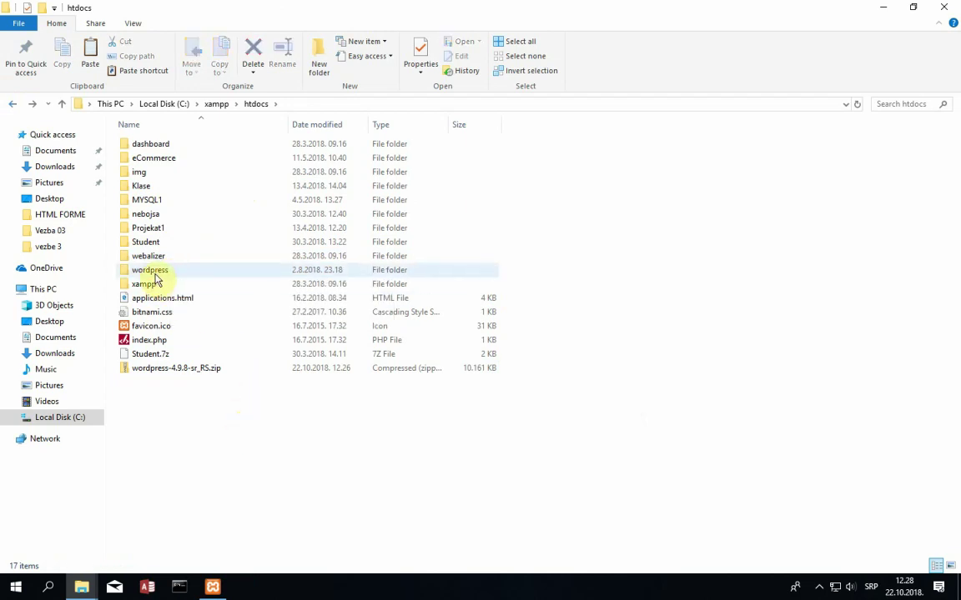
{"action": "left_click", "coordinate": [155, 275]}
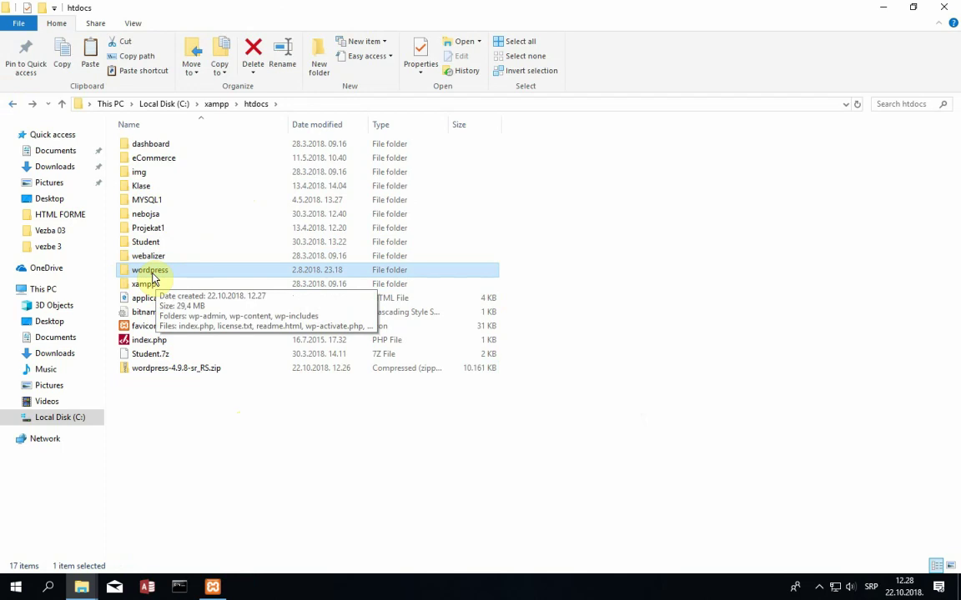
- Rename the wordpress folder to 'hardware' and verify its contents
{"action": "right_click", "coordinate": [155, 278]}
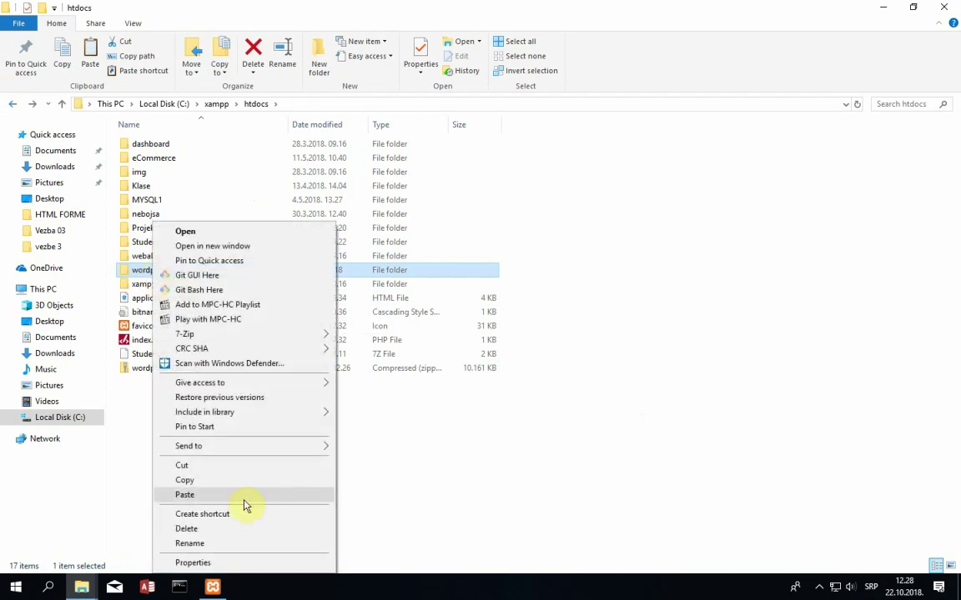
{"action": "left_click", "coordinate": [196, 489]}
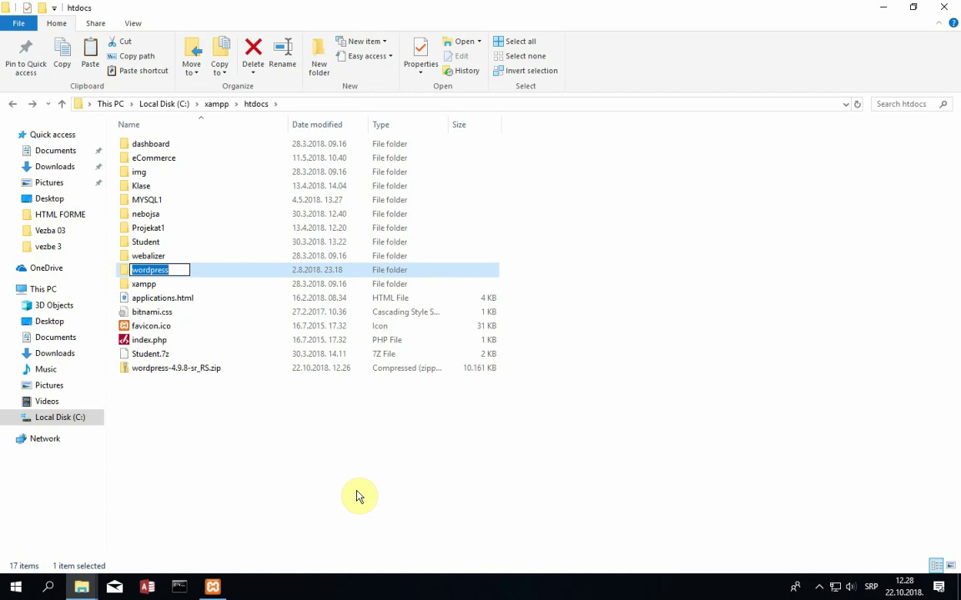
{"action": "type", "text": "hard"}
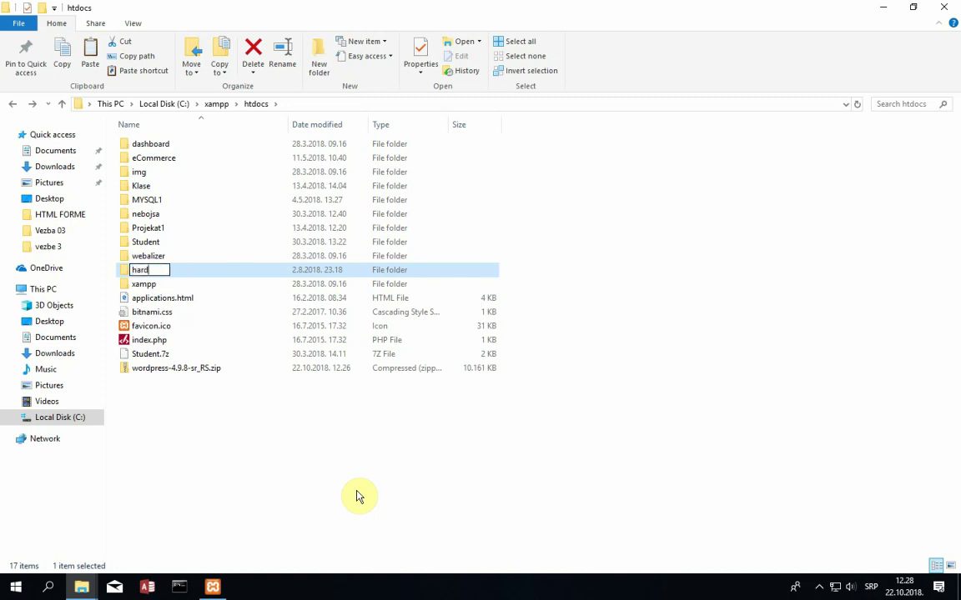
{"action": "type", "text": "ware store"}
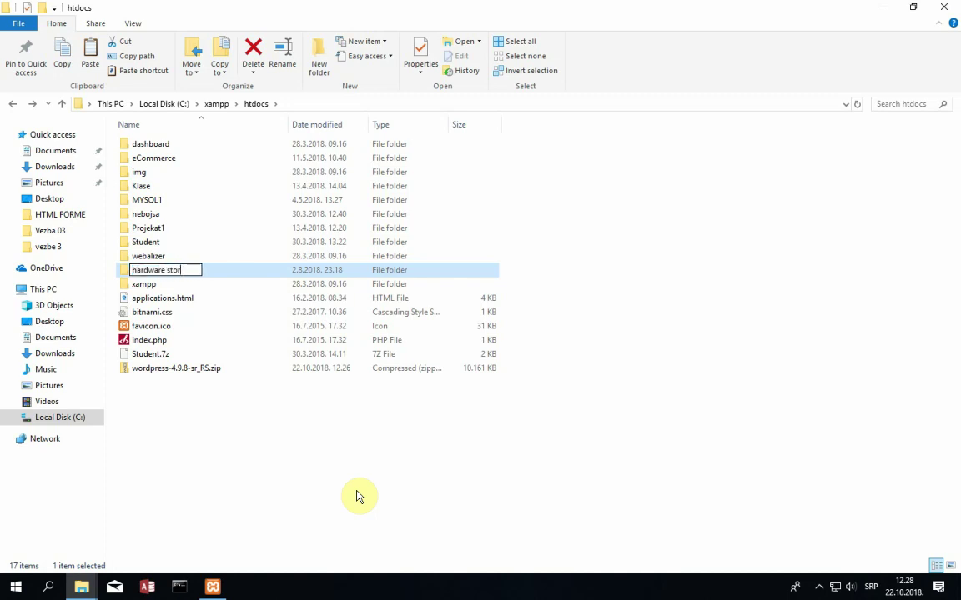
{"action": "key", "text": "BackSpace"}
{"action": "key", "text": "BackSpace"}
{"action": "key", "text": "BackSpace"}
{"action": "key", "text": "BackSpace"}
{"action": "key", "text": "BackSpace"}
{"action": "key", "text": "Return"}
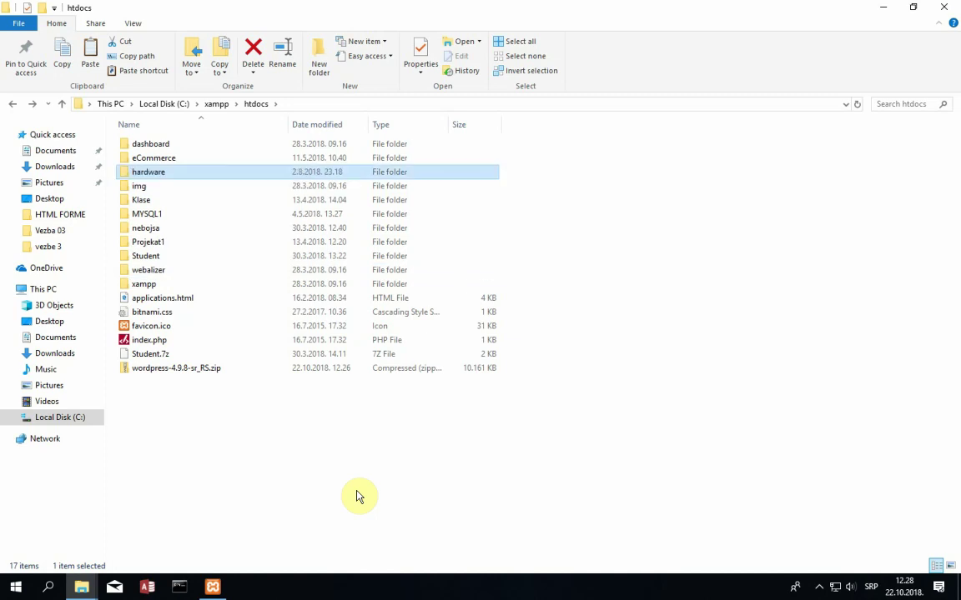
{"action": "double_click", "coordinate": [163, 173]}
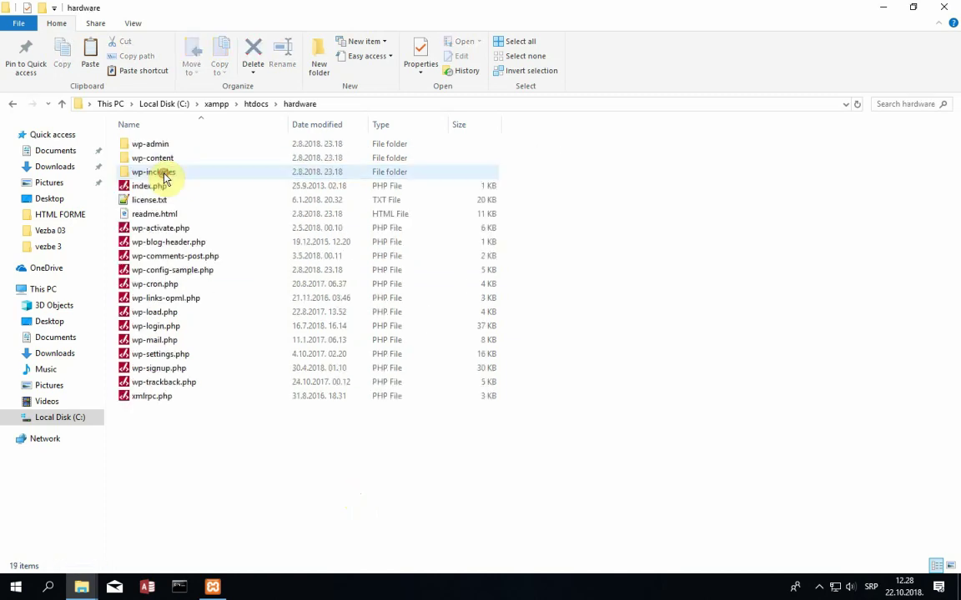
{"action": "left_click", "coordinate": [13, 104]}
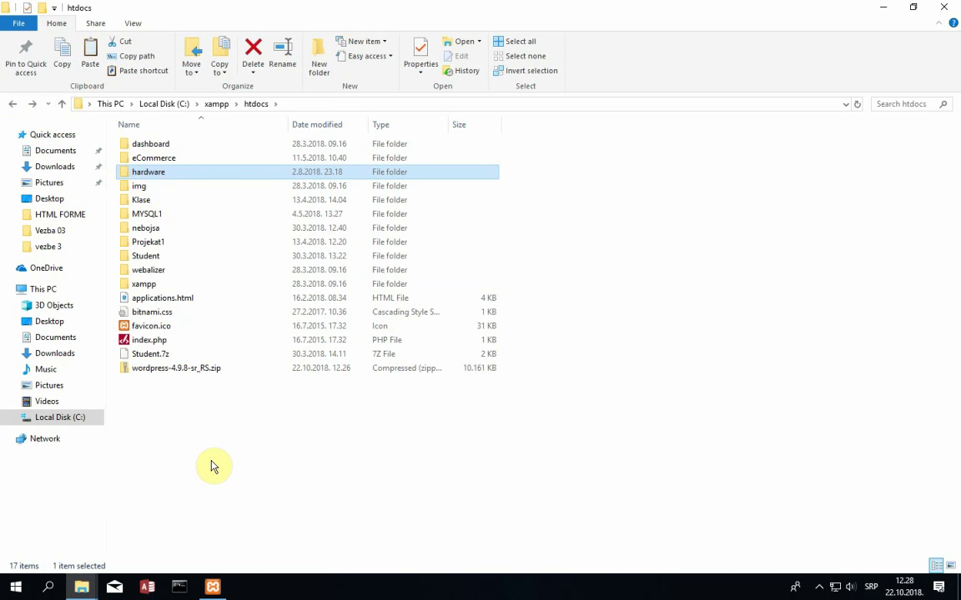
{"action": "left_click", "coordinate": [198, 457]}
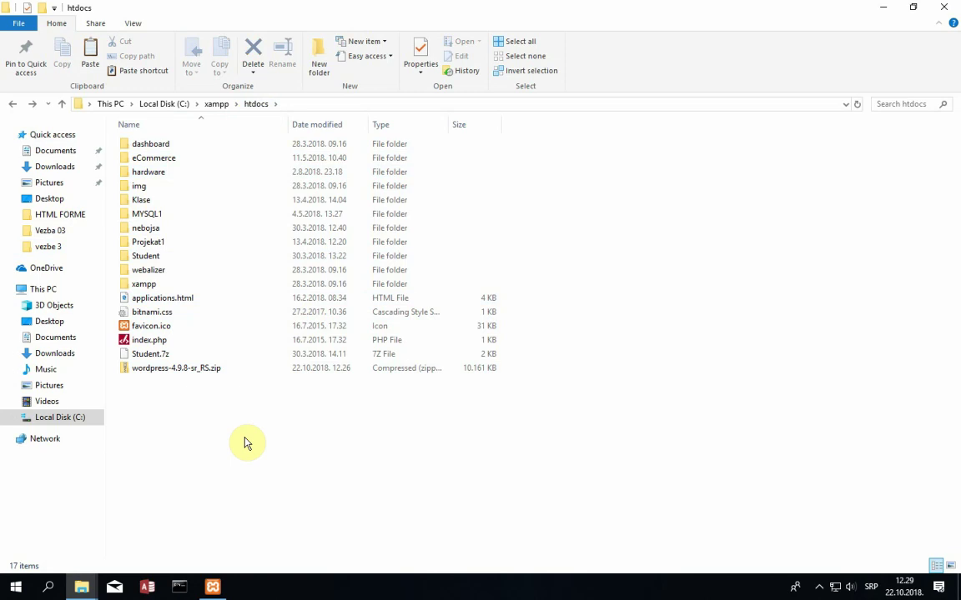
{"action": "left_click", "coordinate": [15, 587]}
- Launch Chrome from Start search and load localhost/phpmyadmin
{"action": "type", "text": "ch"}
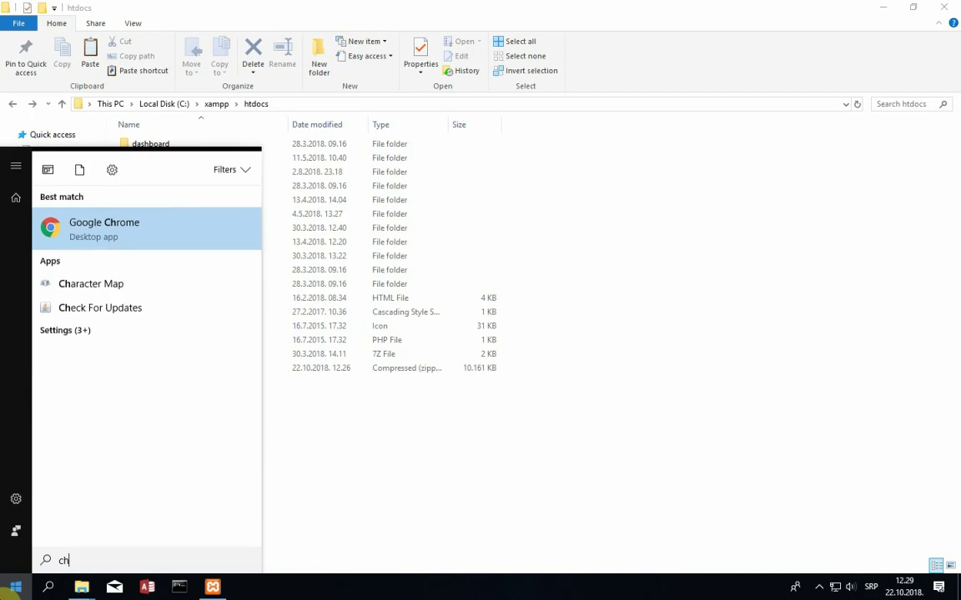
{"action": "key", "text": "Return"}
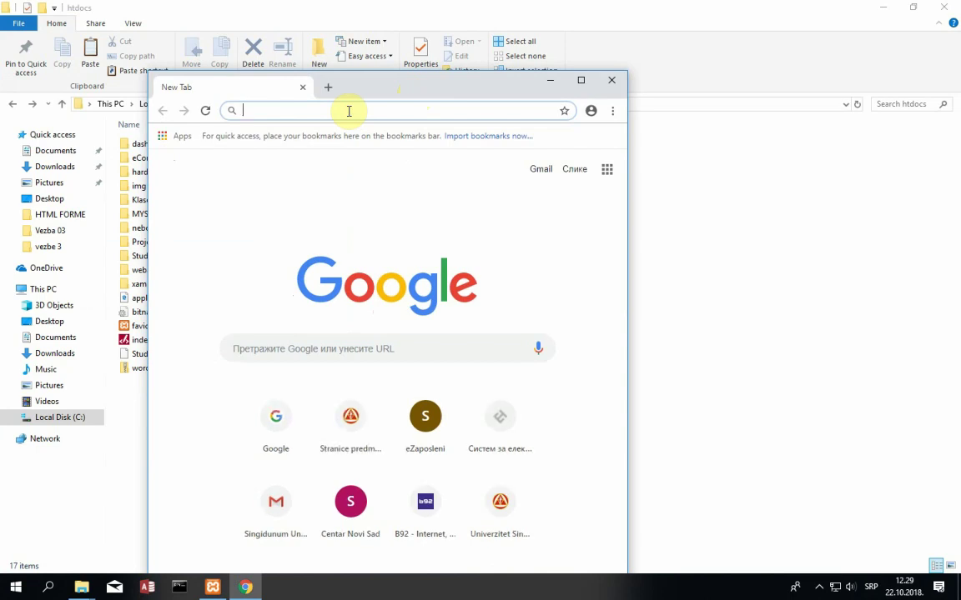
{"action": "type", "text": "localhis"}
{"action": "key", "text": "BackSpace"}
{"action": "key", "text": "BackSpace"}
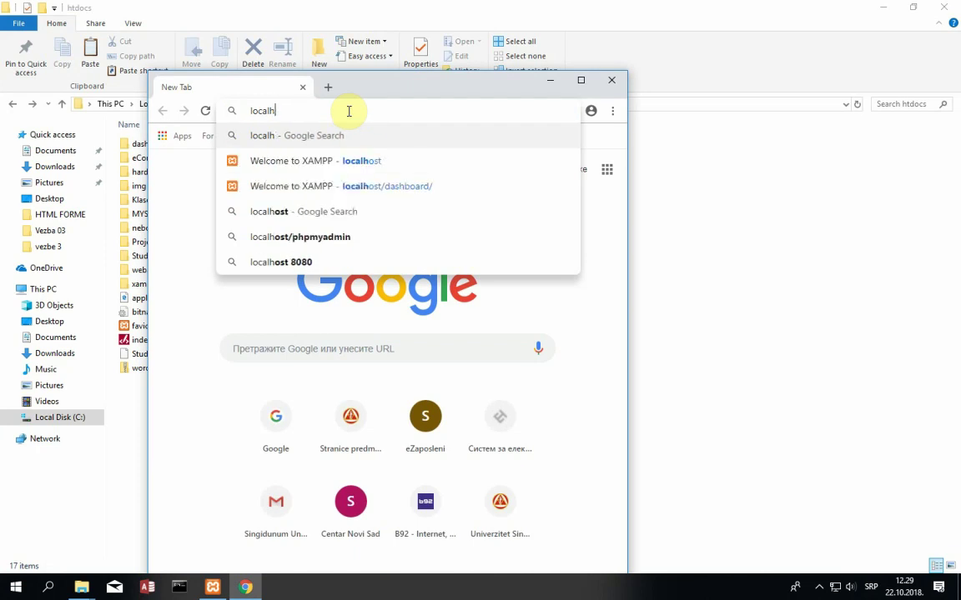
{"action": "type", "text": "ost"}
{"action": "type", "text": "/ph"}
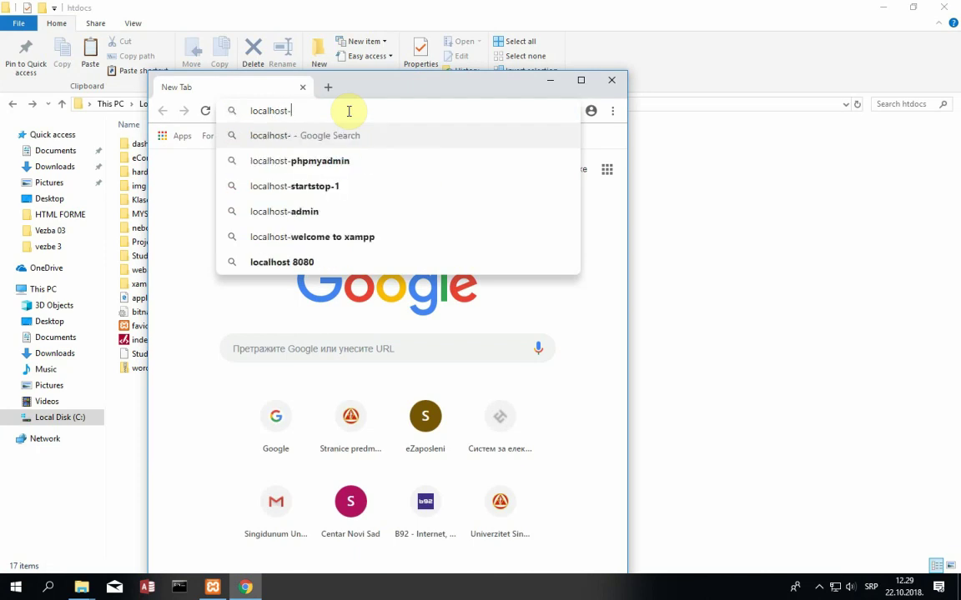
{"action": "type", "text": "pm"}
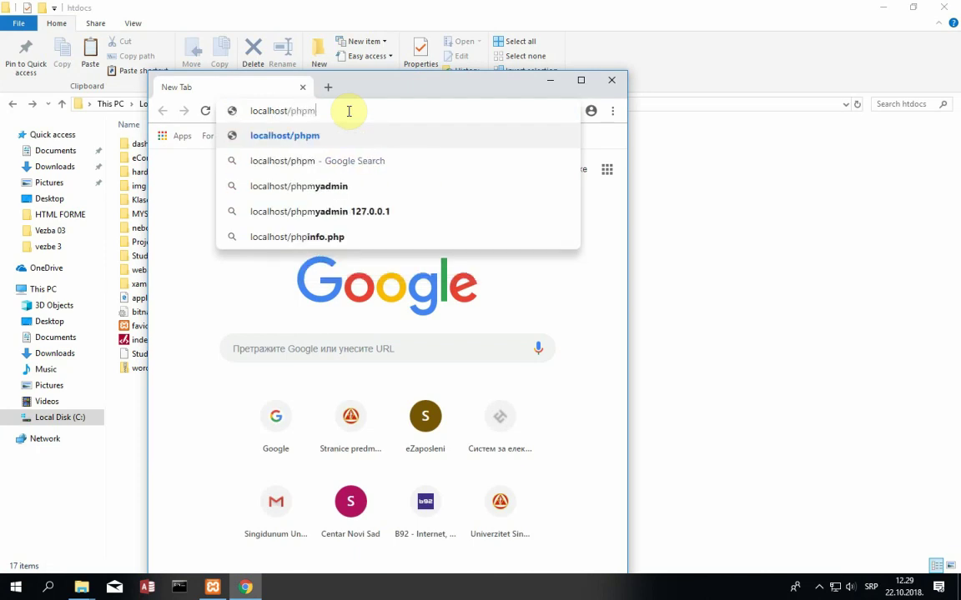
{"action": "type", "text": "yadmin"}
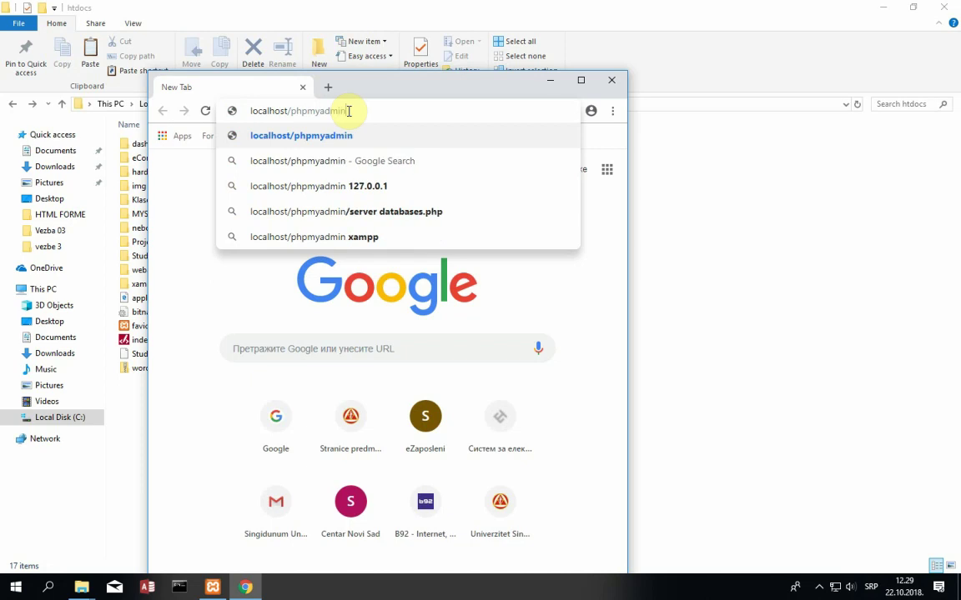
{"action": "key", "text": "Return"}
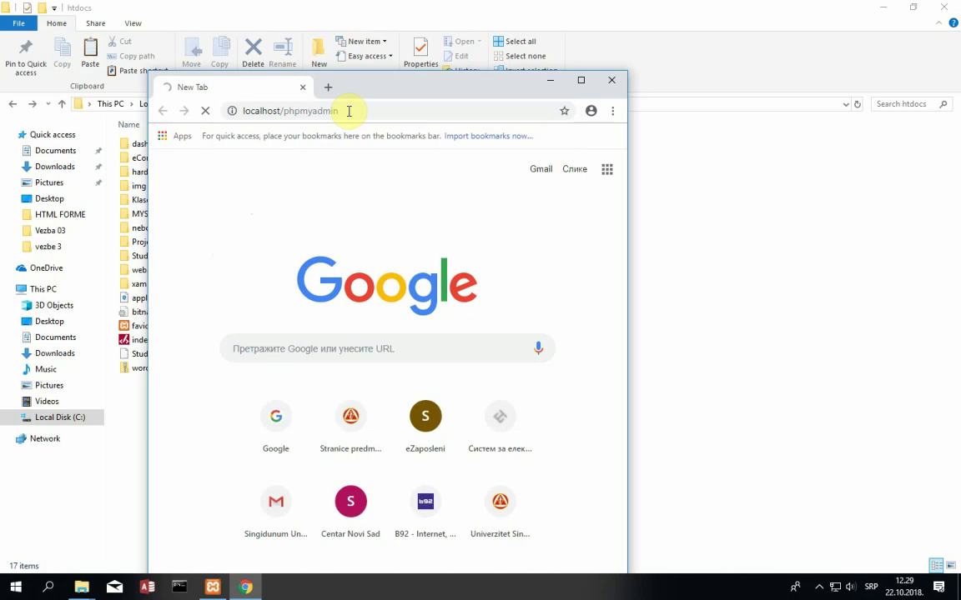
{"action": "left_click_drag", "start_coordinate": [362, 90], "coordinate": [377, 69]}
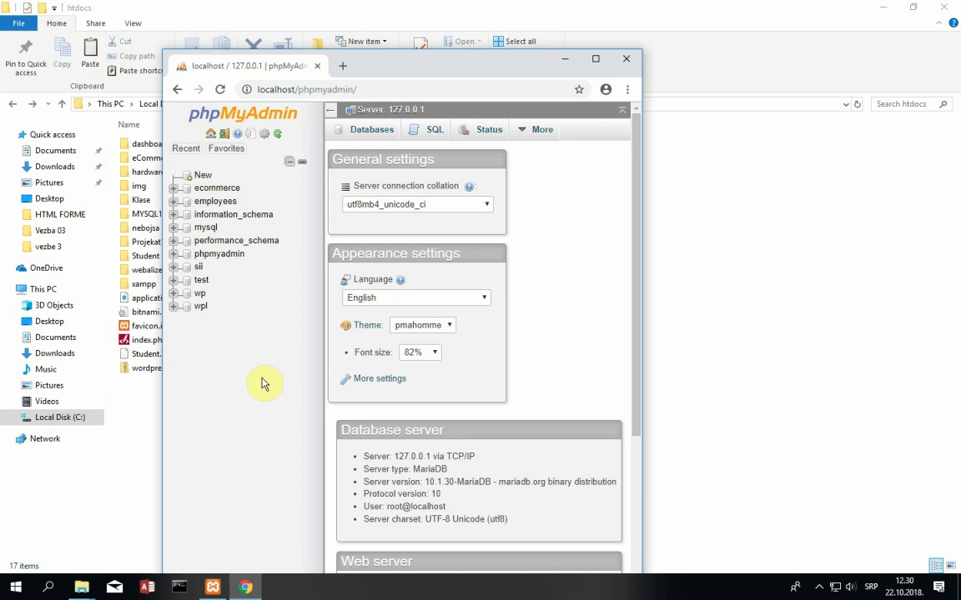
- Highlight the database server user text, then maximize the phpMyAdmin Chrome window
{"action": "left_click_drag", "start_coordinate": [385, 506], "coordinate": [446, 508]}
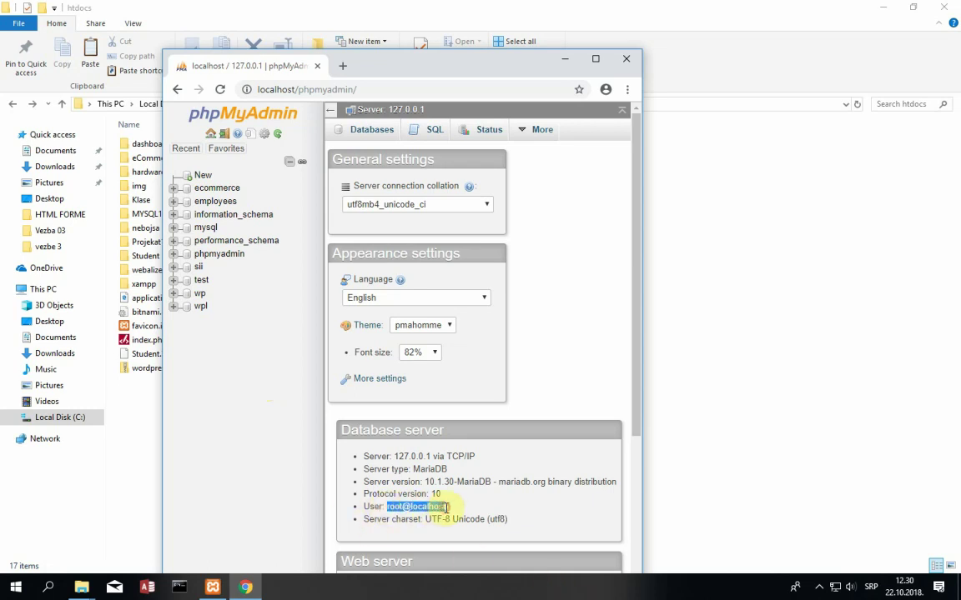
{"action": "left_click", "coordinate": [445, 509]}
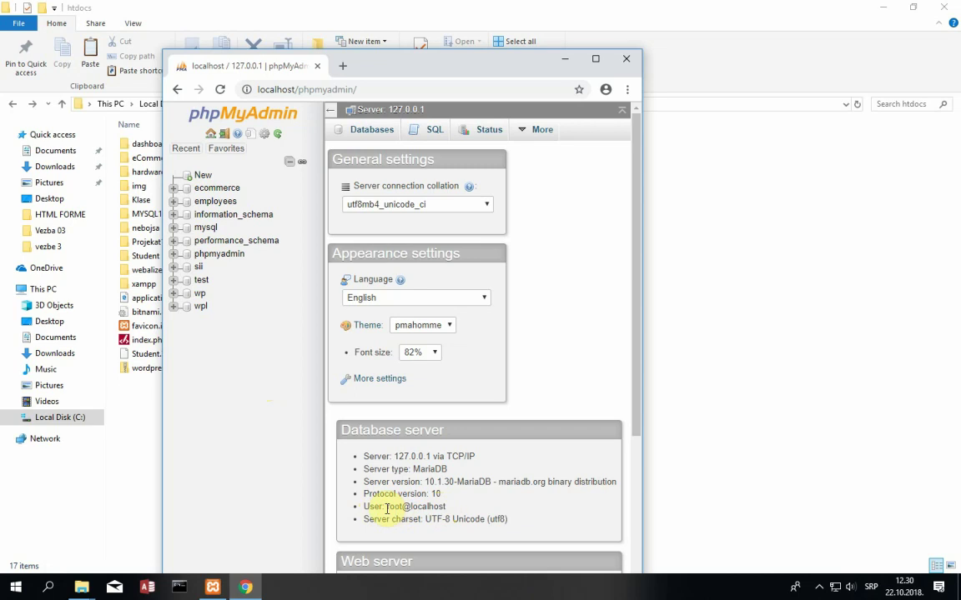
{"action": "left_click_drag", "start_coordinate": [386, 507], "coordinate": [446, 508]}
{"action": "left_click", "coordinate": [448, 510]}
{"action": "double_click", "coordinate": [427, 69]}
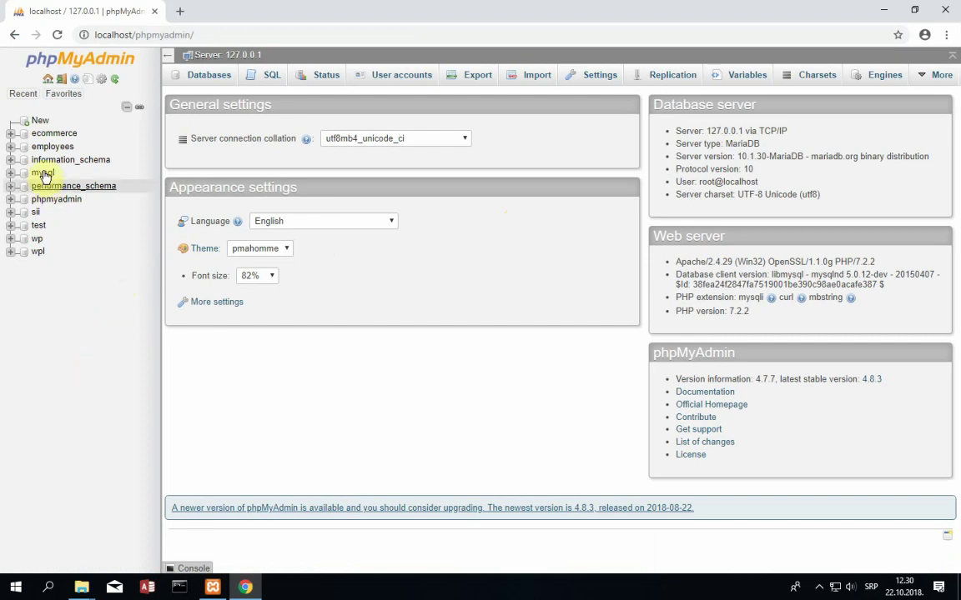
- Enter a new database name and choose utf32_unicode_ci collation, without creating it yet
{"action": "left_click", "coordinate": [40, 125]}
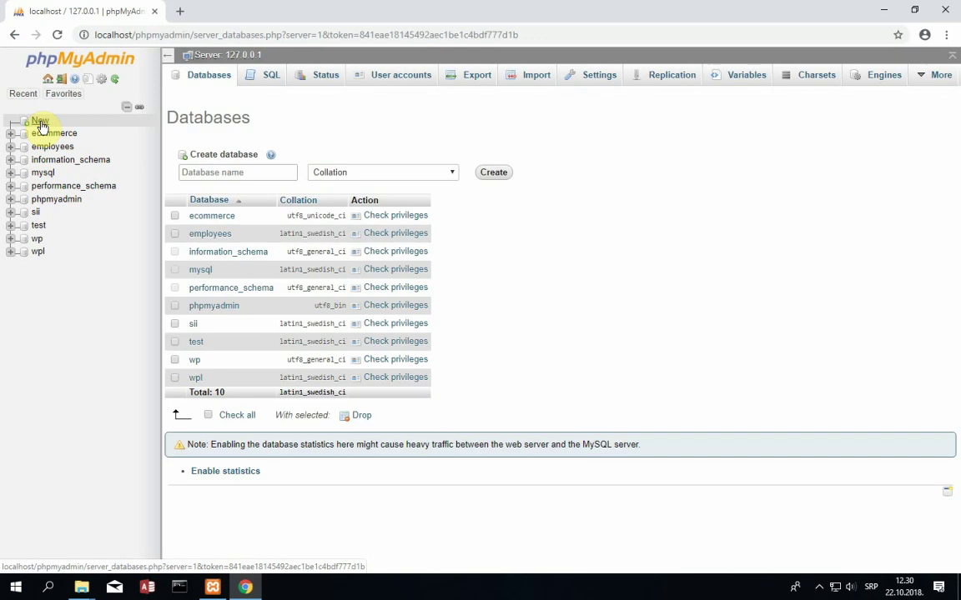
{"action": "left_click", "coordinate": [380, 172]}
{"action": "left_click", "coordinate": [279, 167]}
{"action": "left_click", "coordinate": [242, 172]}
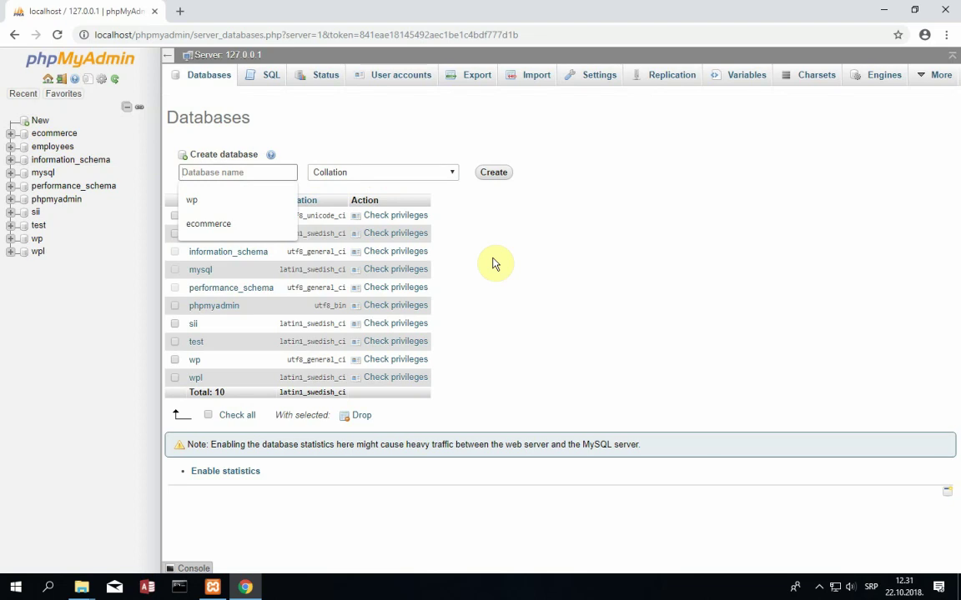
{"action": "type", "text": "nebojsa"}
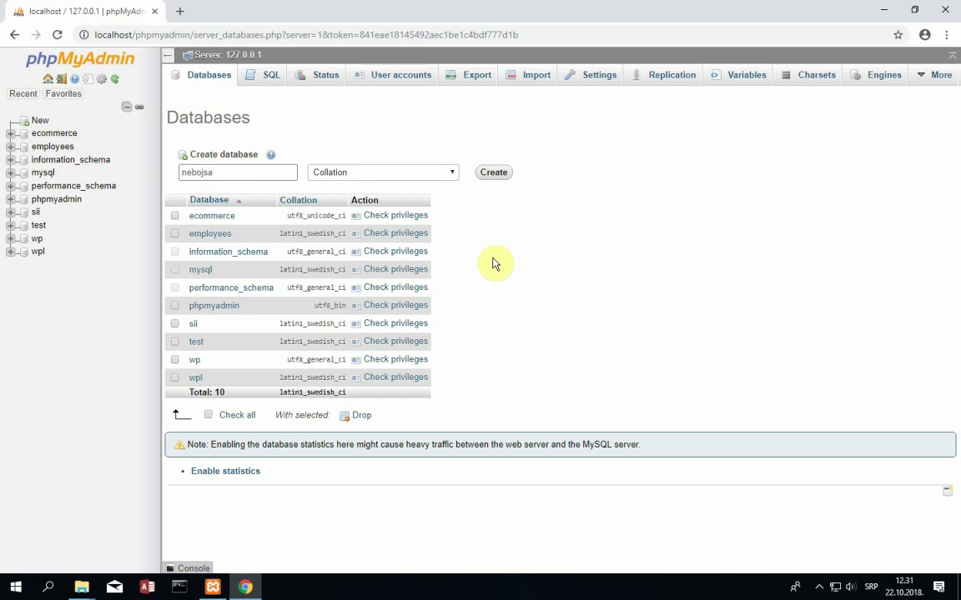
{"action": "left_click", "coordinate": [420, 173]}
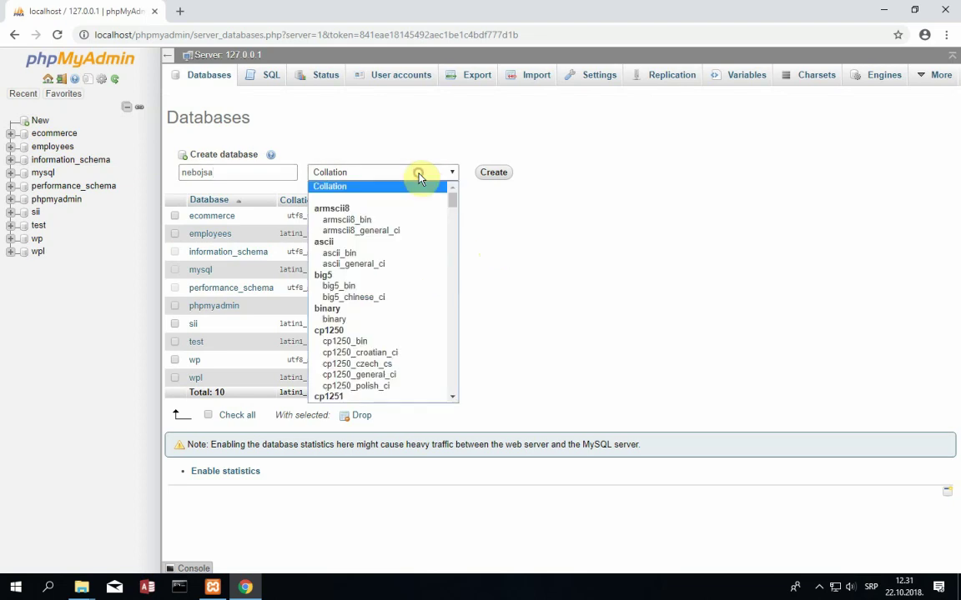
{"action": "left_click_drag", "start_coordinate": [451, 202], "coordinate": [444, 329]}
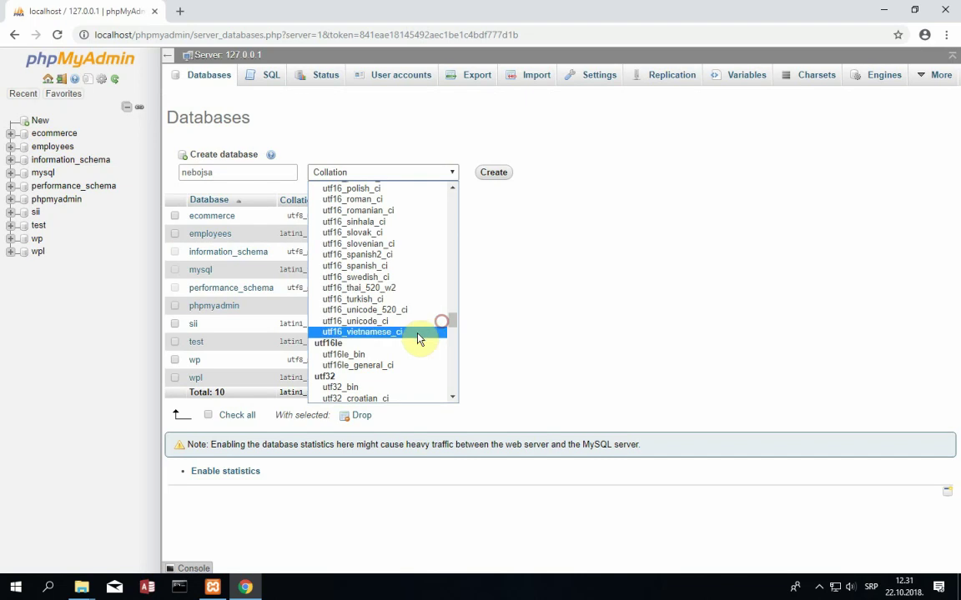
{"action": "scroll", "coordinate": [421, 335], "scroll_direction": "down", "scroll_amount": 3}
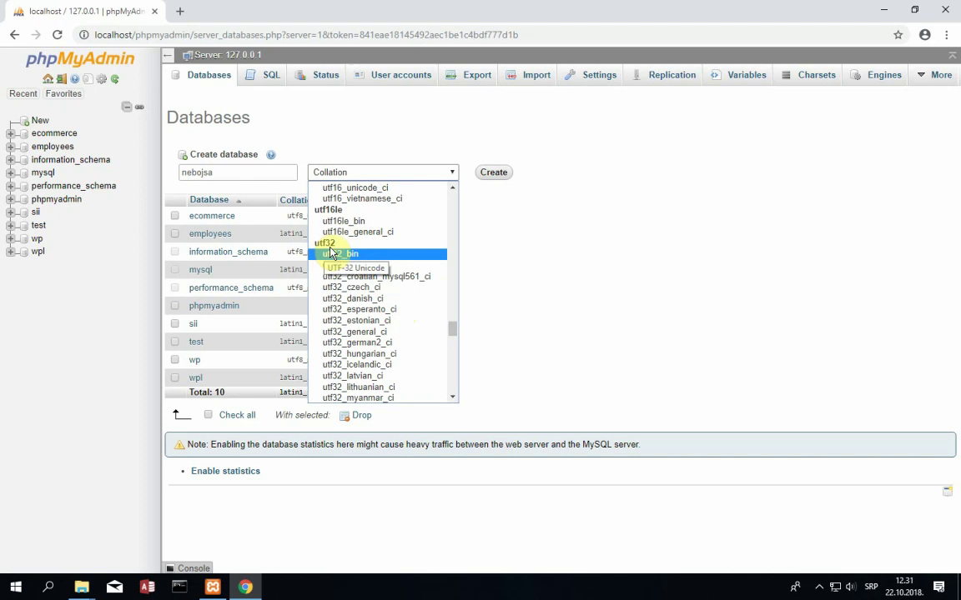
{"action": "scroll", "coordinate": [354, 325], "scroll_direction": "down", "scroll_amount": 3}
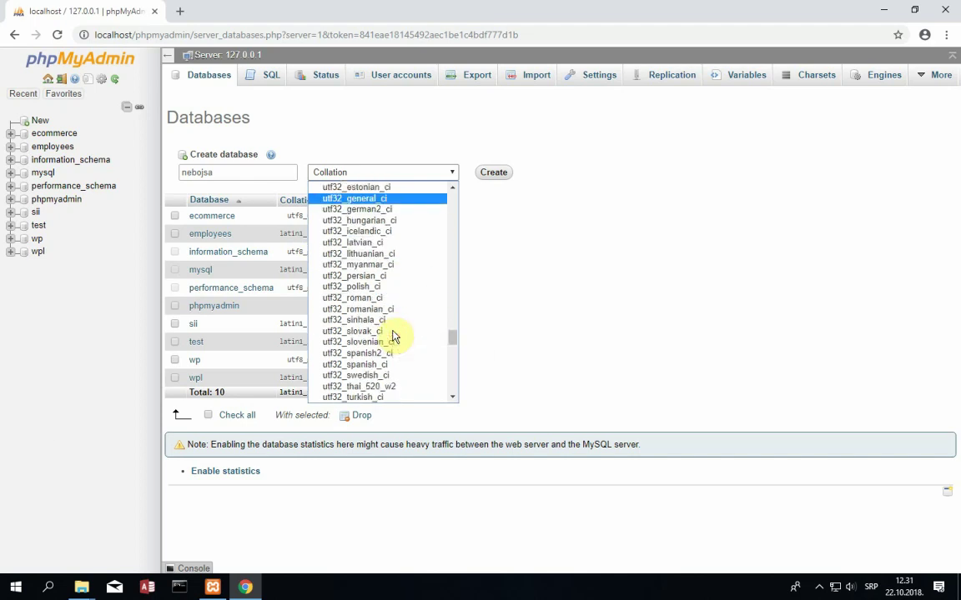
{"action": "scroll", "coordinate": [394, 336], "scroll_direction": "down", "scroll_amount": 4}
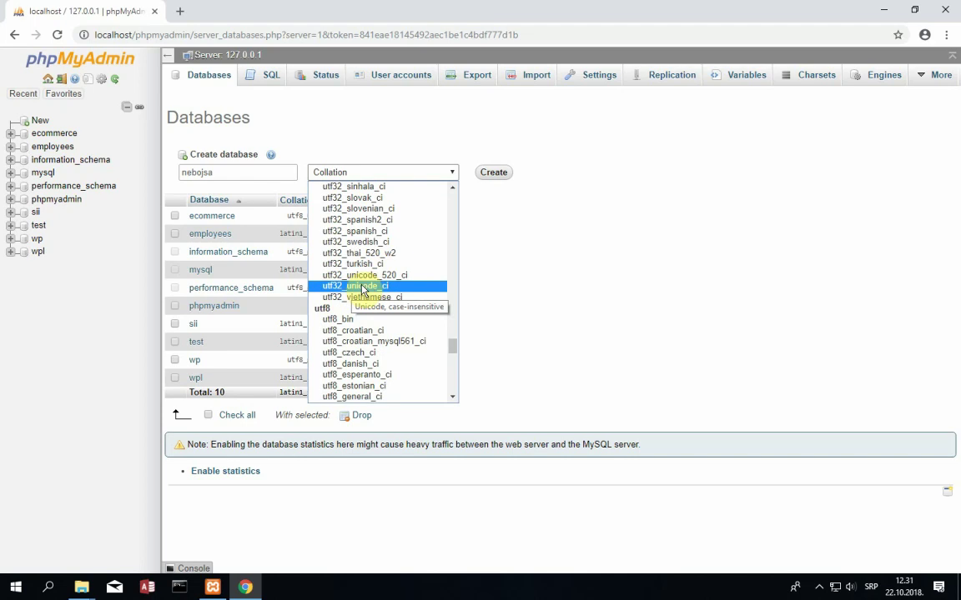
{"action": "left_click", "coordinate": [364, 287]}
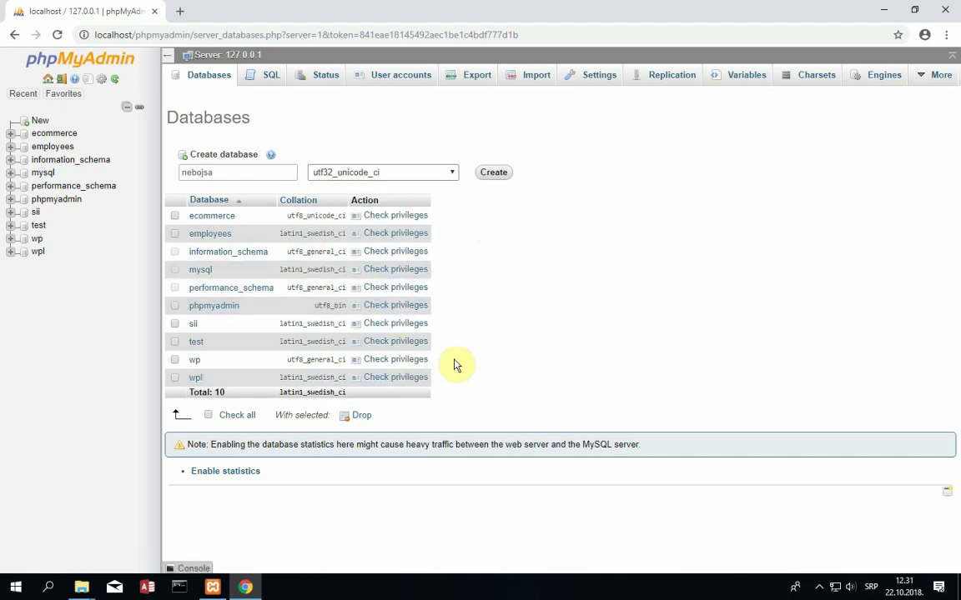
- Create the utf32_unicode_ci database, which opens with an empty Structure page
{"action": "left_click", "coordinate": [488, 177]}
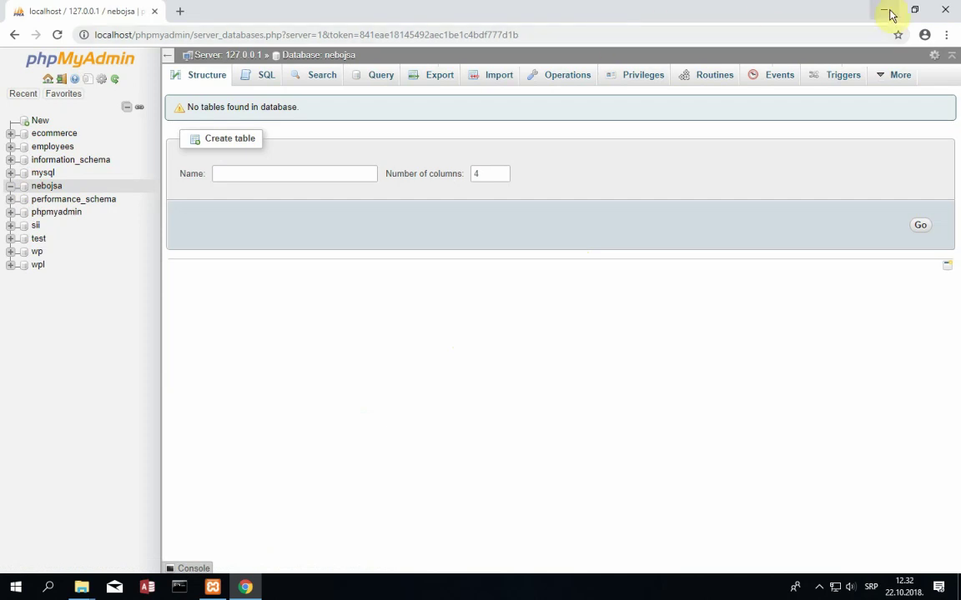
{"action": "left_click", "coordinate": [584, 35]}
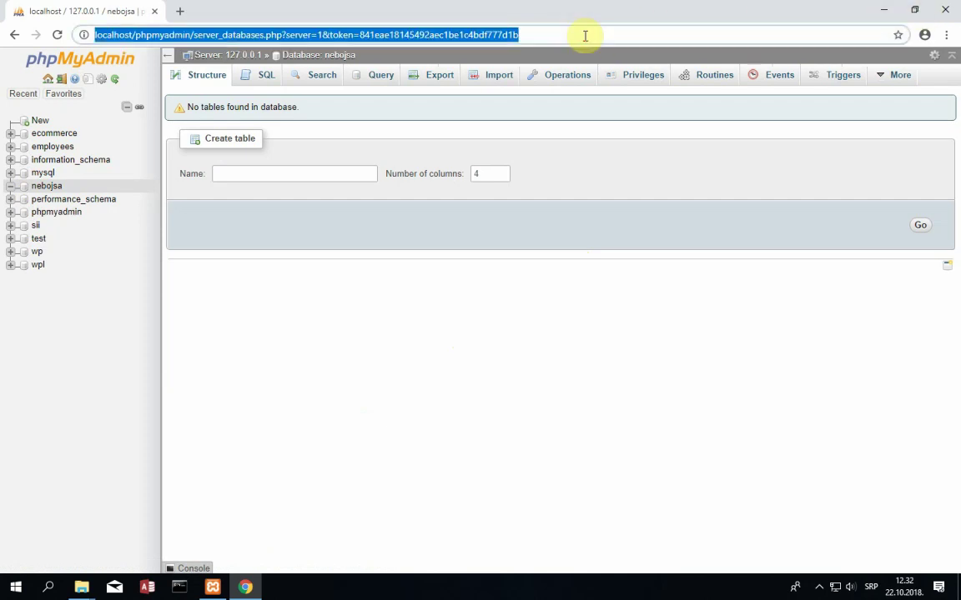
{"action": "left_click", "coordinate": [77, 589]}
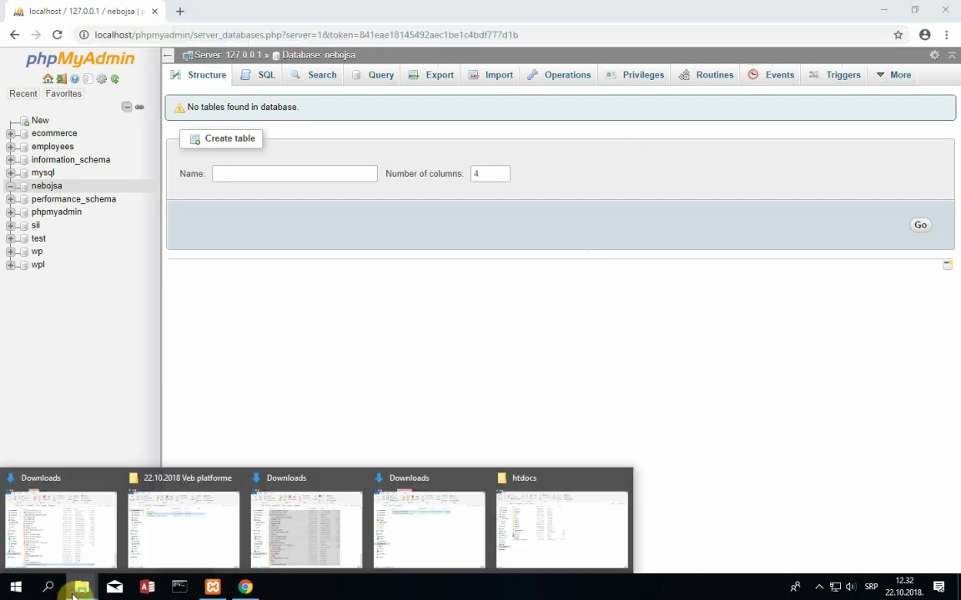
- Close the extra Downloads windows and check the hardware folder in htdocs
{"action": "left_click", "coordinate": [109, 478]}
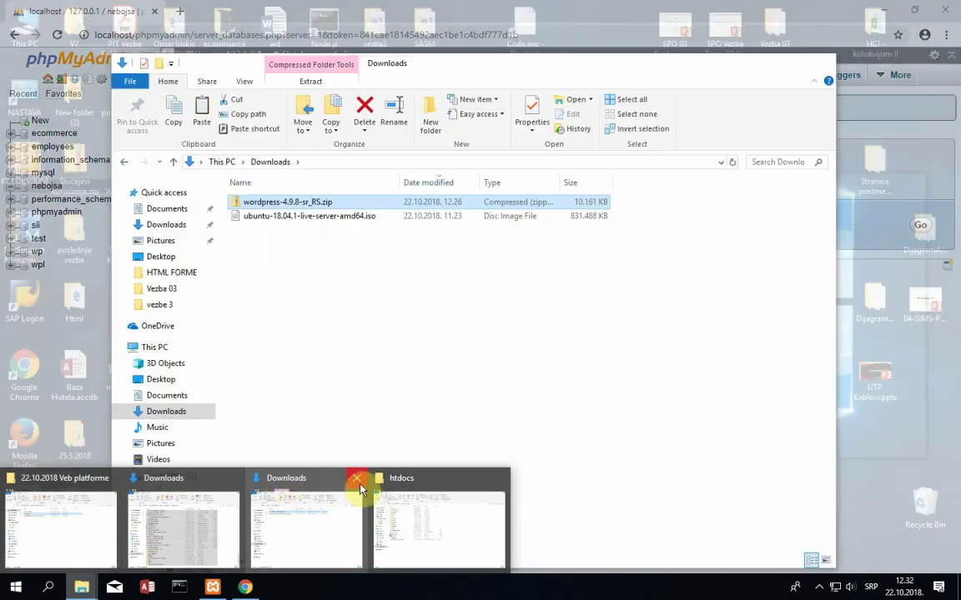
{"action": "left_click", "coordinate": [361, 477]}
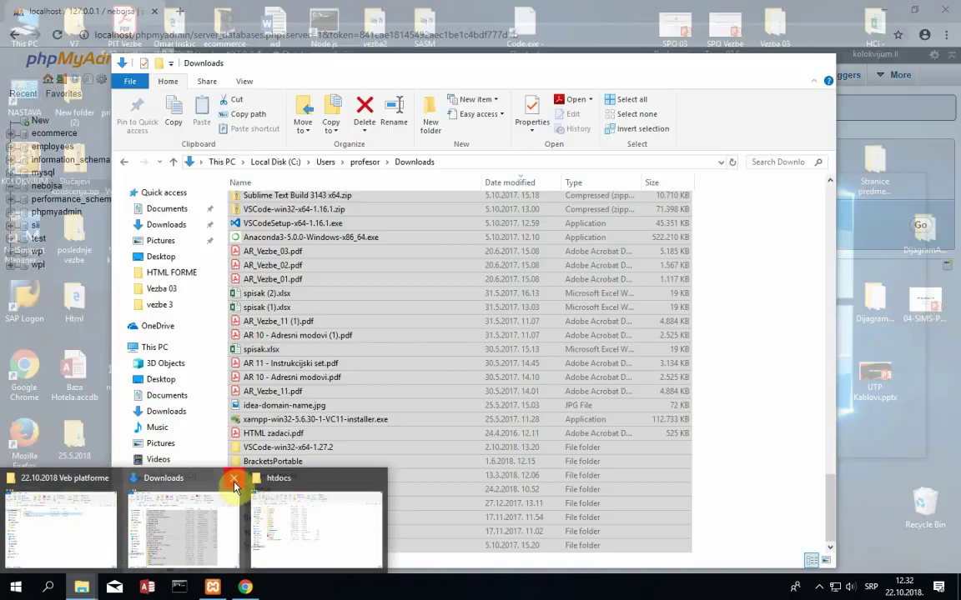
{"action": "left_click", "coordinate": [234, 478]}
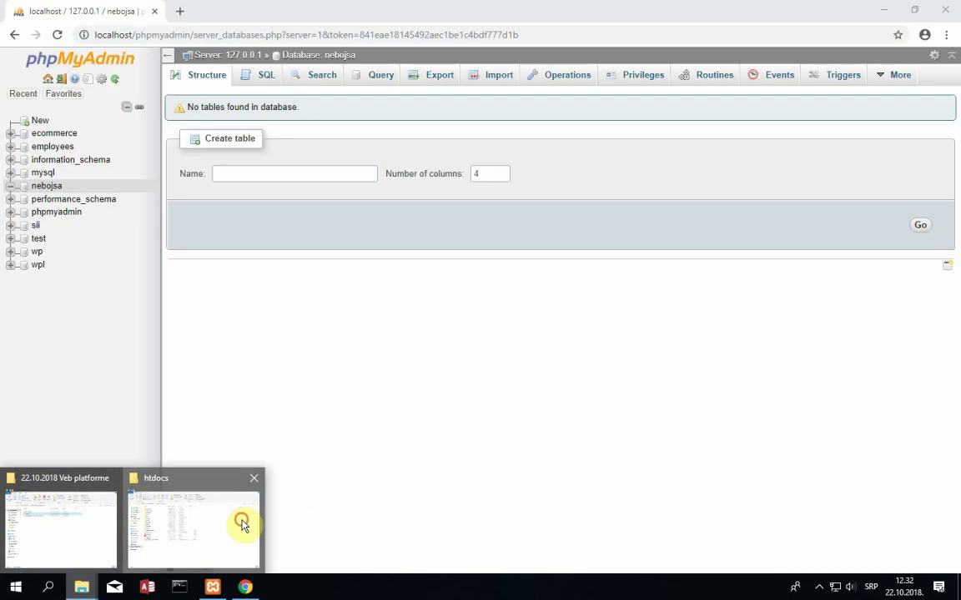
{"action": "left_click", "coordinate": [242, 524]}
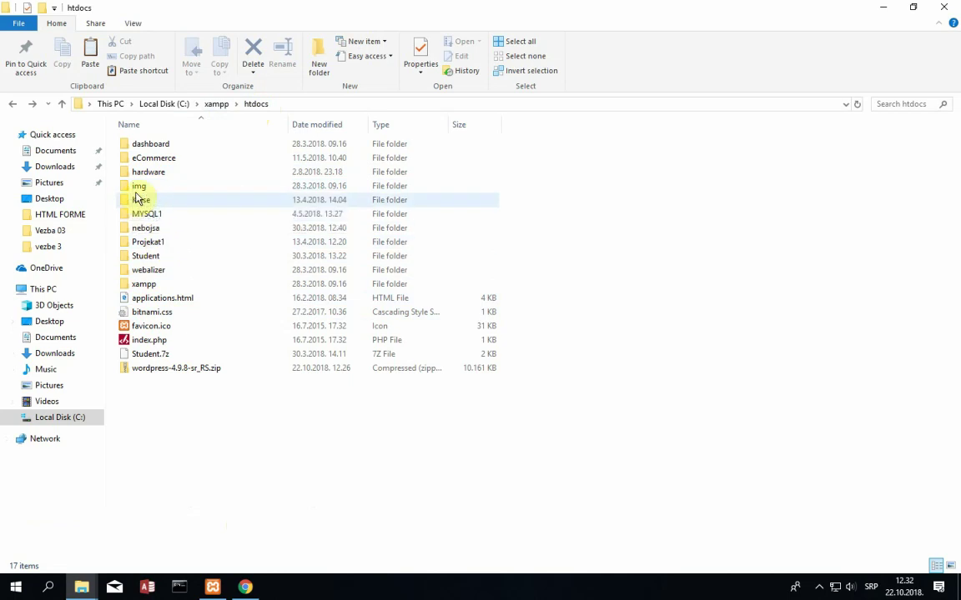
{"action": "mouse_move", "coordinate": [162, 175]}
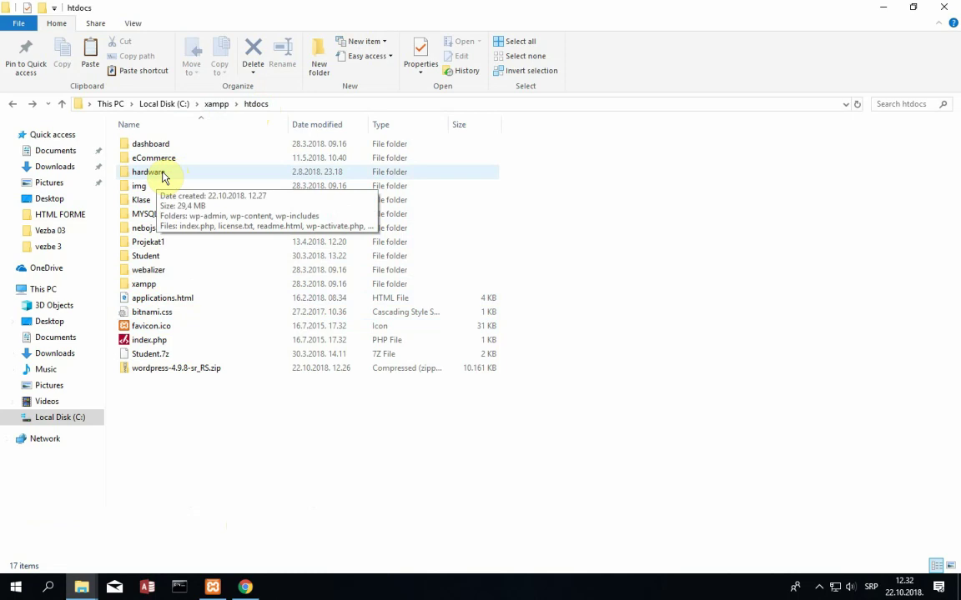
{"action": "left_click", "coordinate": [244, 588]}
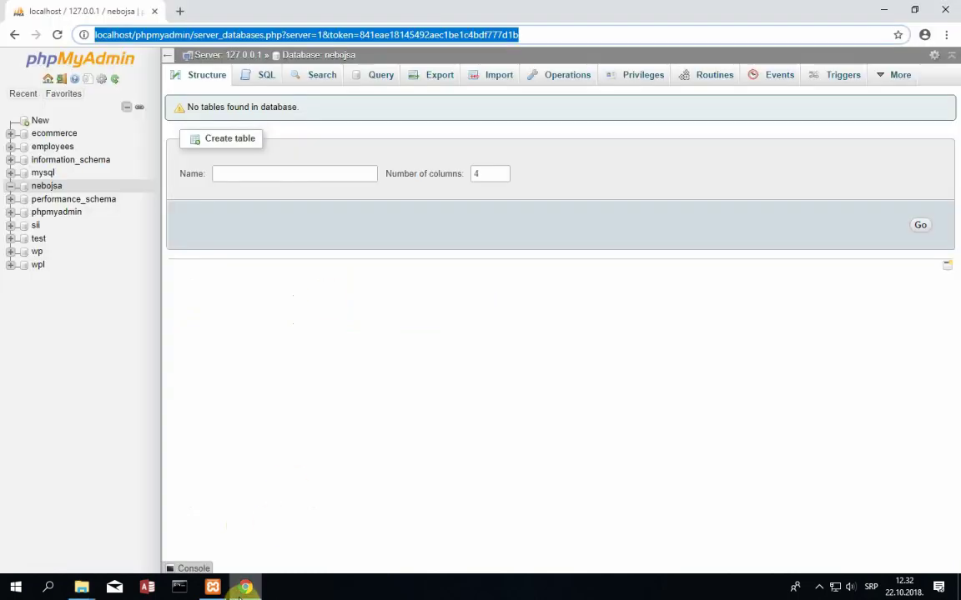
- Load localhost/hardware to reach WordPress's setup-config welcome page
{"action": "type", "text": "loca"}
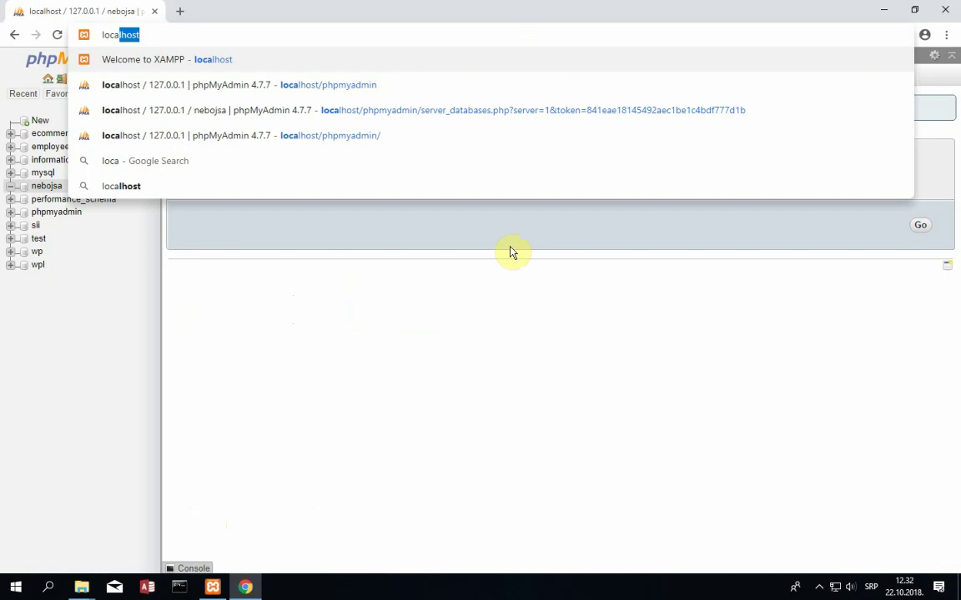
{"action": "type", "text": "lhost"}
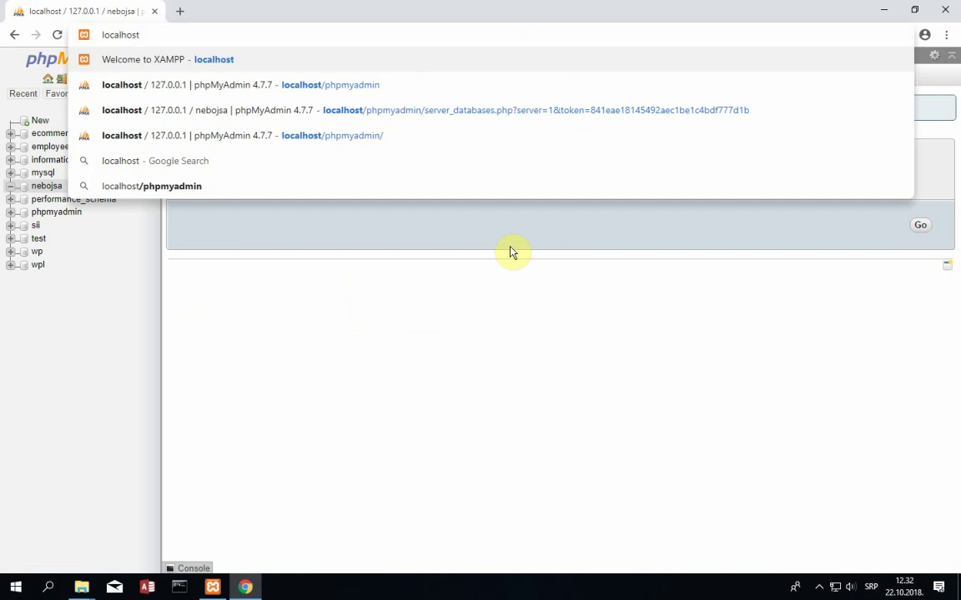
{"action": "type", "text": "/hardware"}
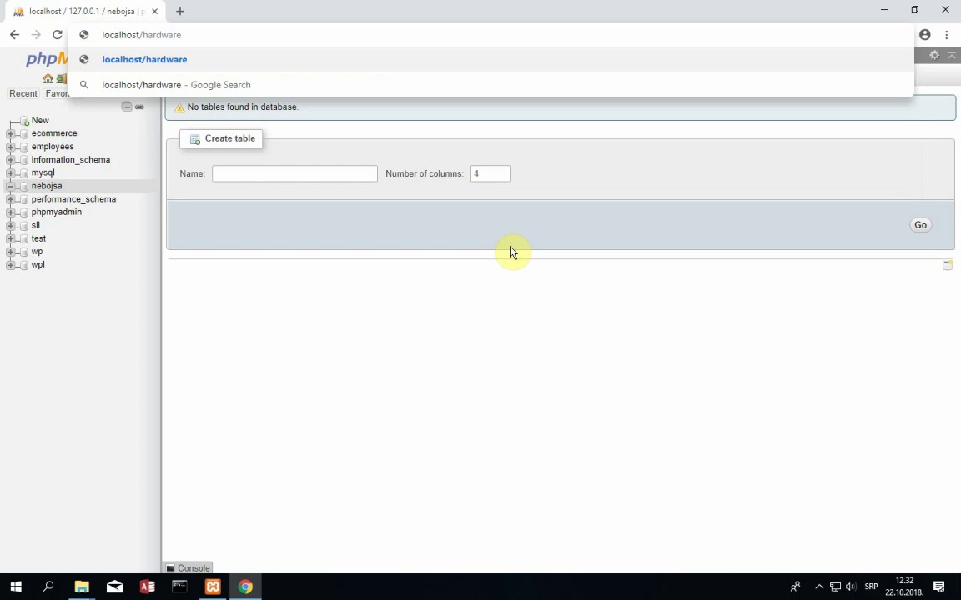
{"action": "key", "text": "Return"}
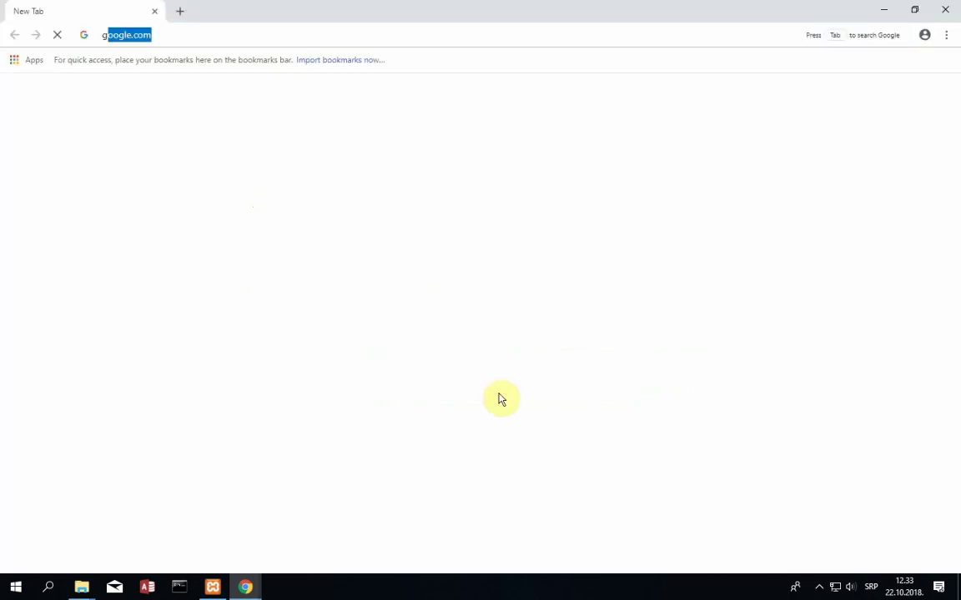
- Search for en.wordpress.org and open its Get WordPress download page
{"action": "key", "text": "Return"}
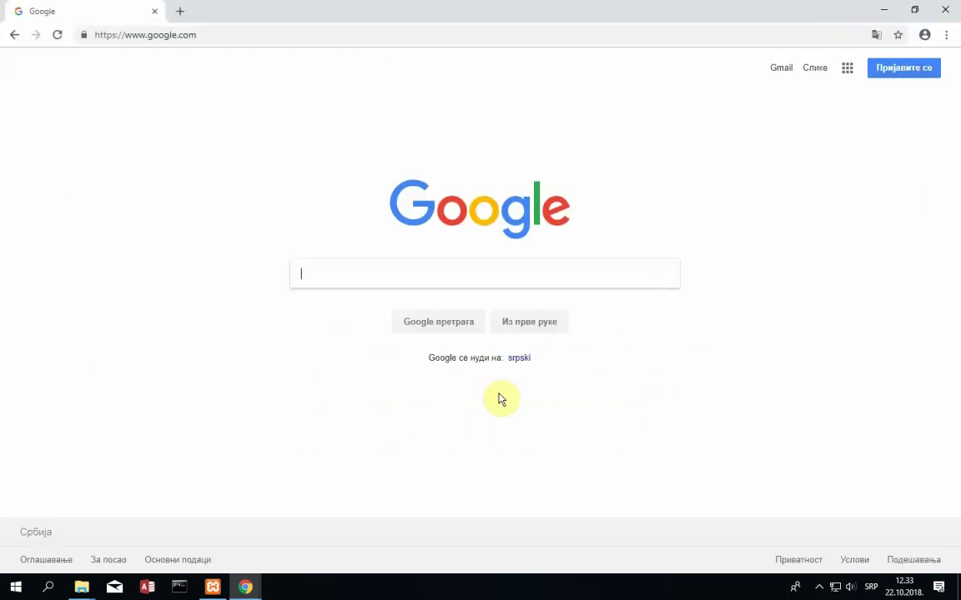
{"action": "type", "text": "en.wordpr"}
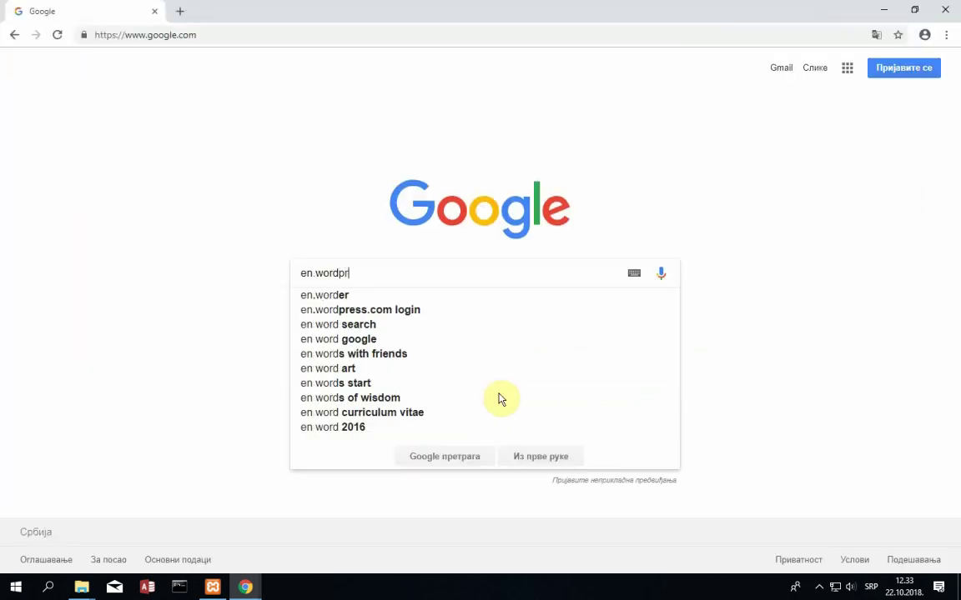
{"action": "type", "text": "ess.org"}
{"action": "key", "text": "Return"}
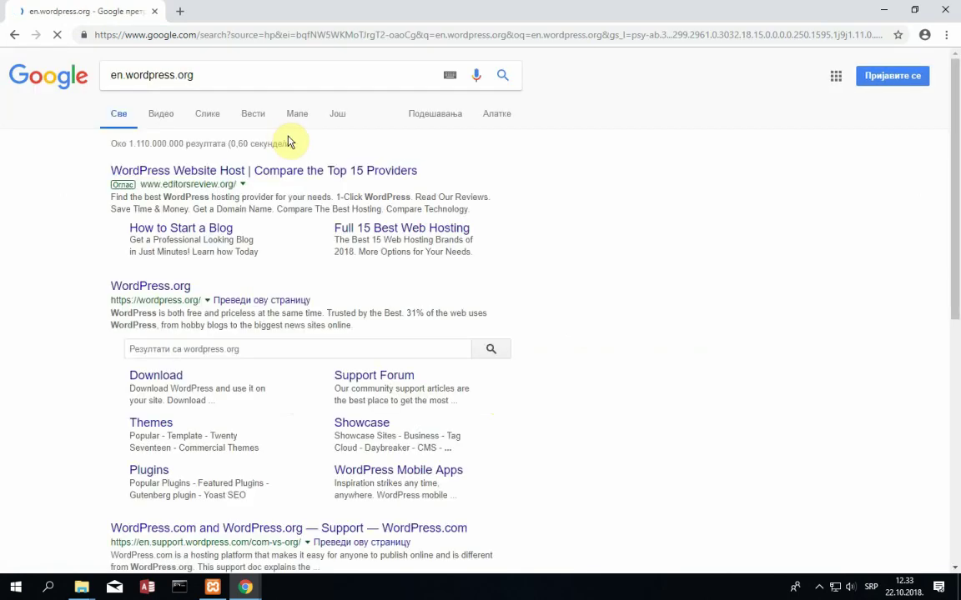
{"action": "left_click", "coordinate": [187, 288]}
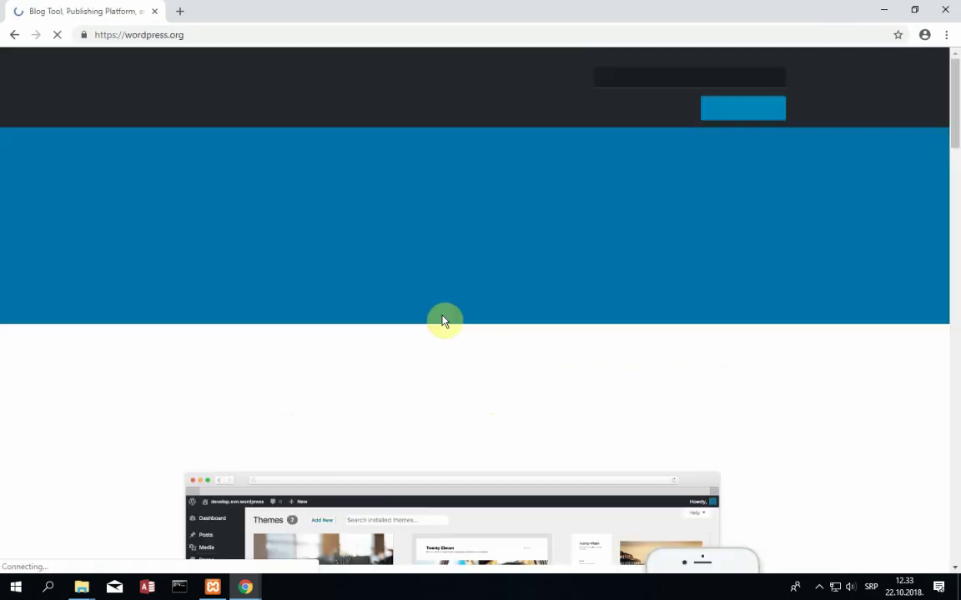
{"action": "scroll", "coordinate": [433, 365], "scroll_direction": "down", "scroll_amount": 5}
{"action": "scroll", "coordinate": [432, 365], "scroll_direction": "up", "scroll_amount": 5}
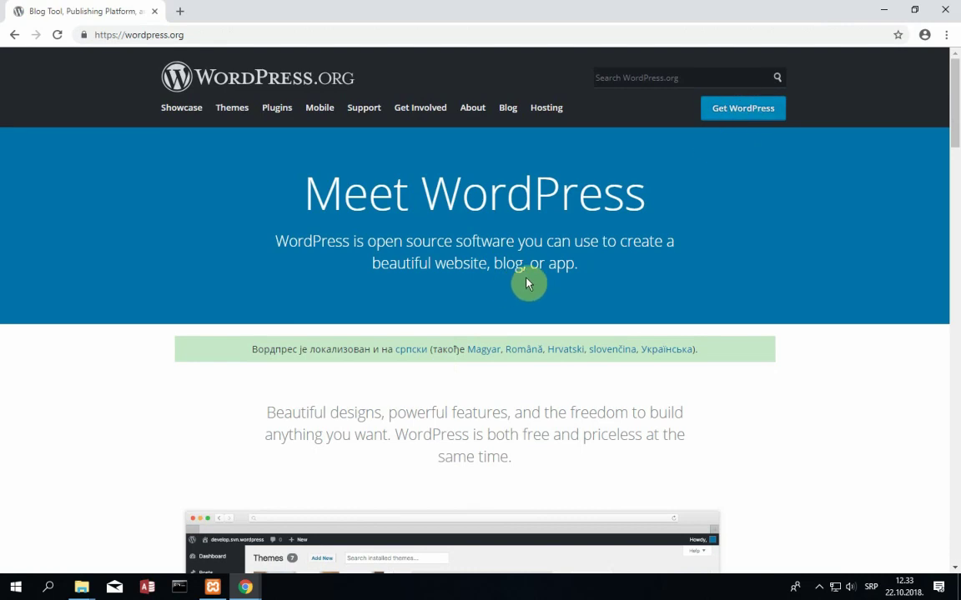
{"action": "left_click", "coordinate": [718, 118]}
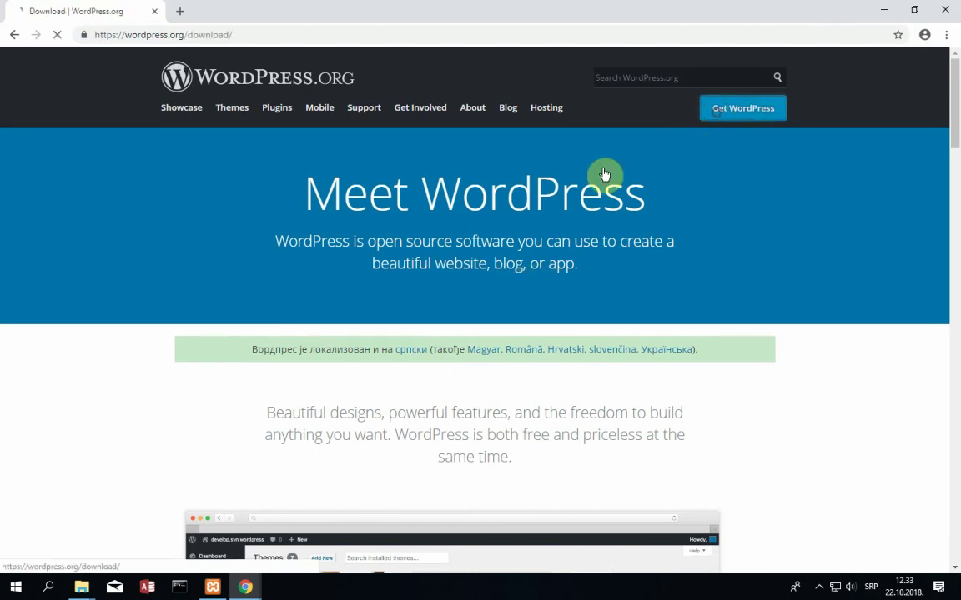
- Dismiss the site survey and close the local WordPress setup window
{"action": "scroll", "coordinate": [351, 351], "scroll_direction": "down", "scroll_amount": 1}
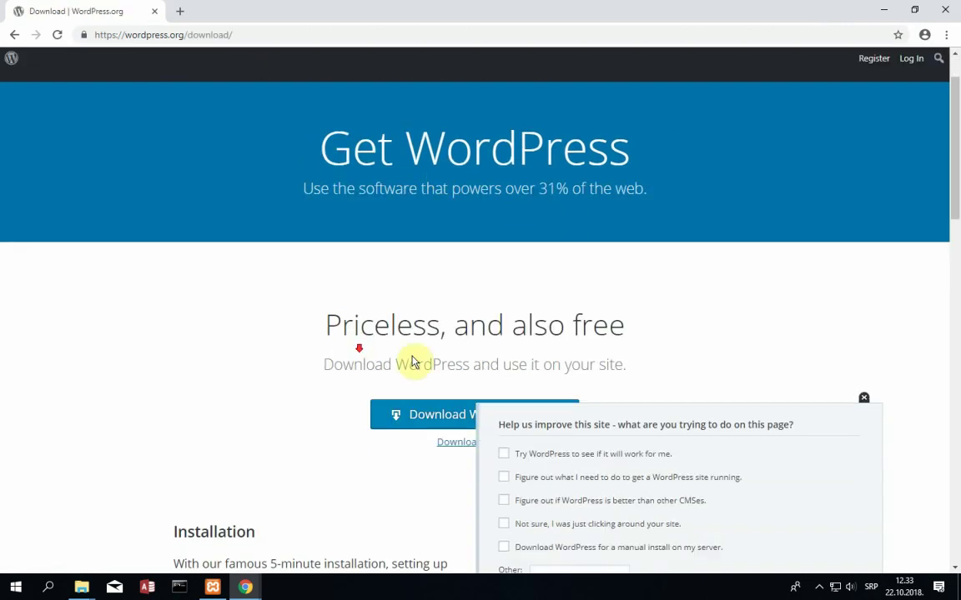
{"action": "left_click", "coordinate": [862, 320]}
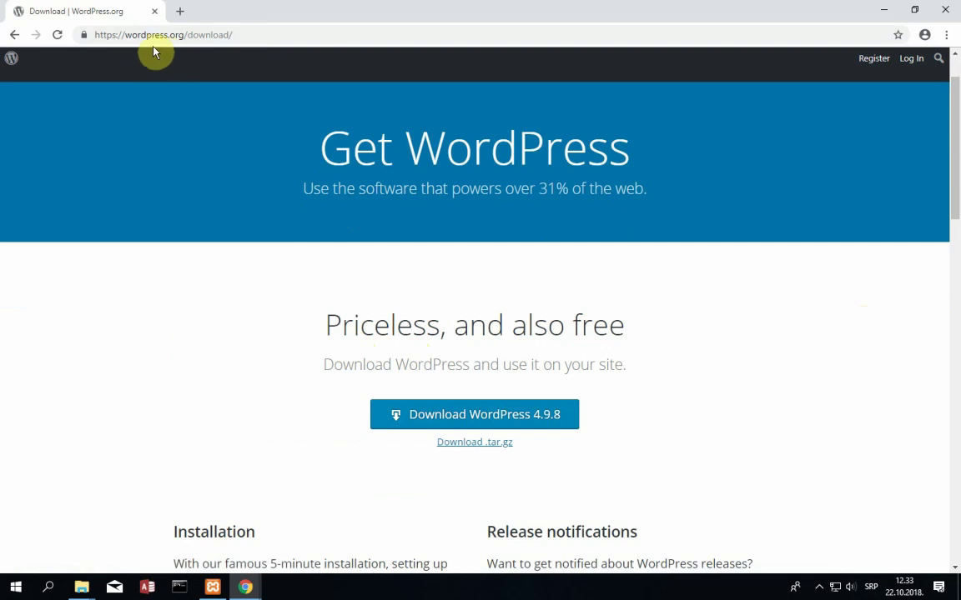
{"action": "left_click", "coordinate": [240, 589]}
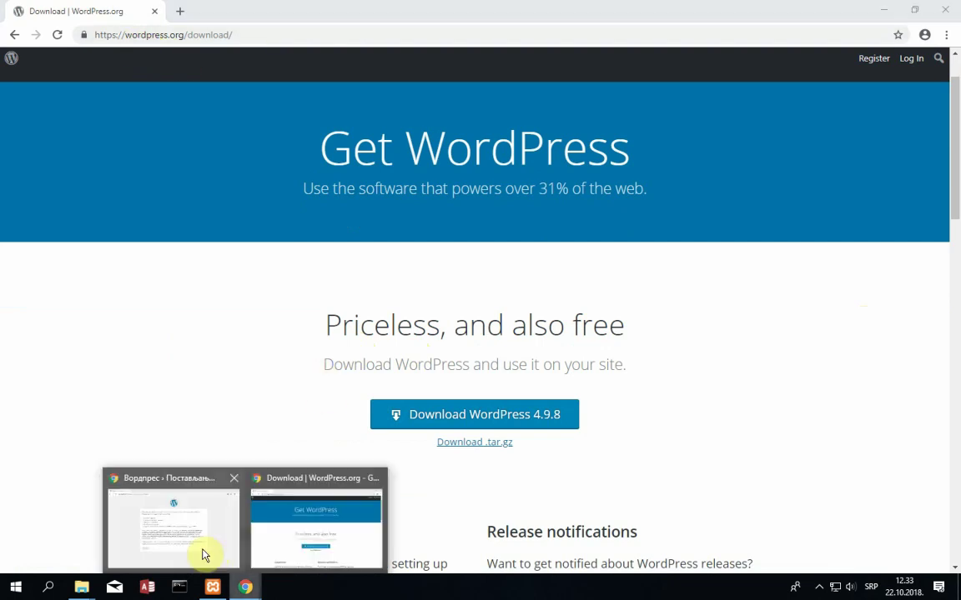
{"action": "left_click", "coordinate": [204, 553]}
{"action": "left_click", "coordinate": [947, 8]}
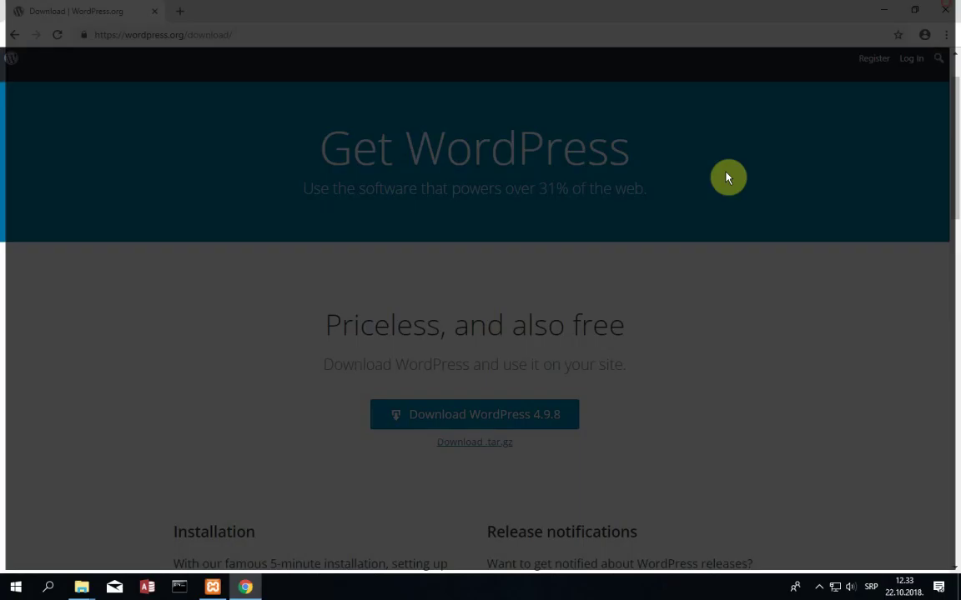
- Download wordpress-4.9.8.zip and show it in its folder
{"action": "scroll", "coordinate": [444, 360], "scroll_direction": "down", "scroll_amount": 1}
{"action": "left_click", "coordinate": [447, 351]}
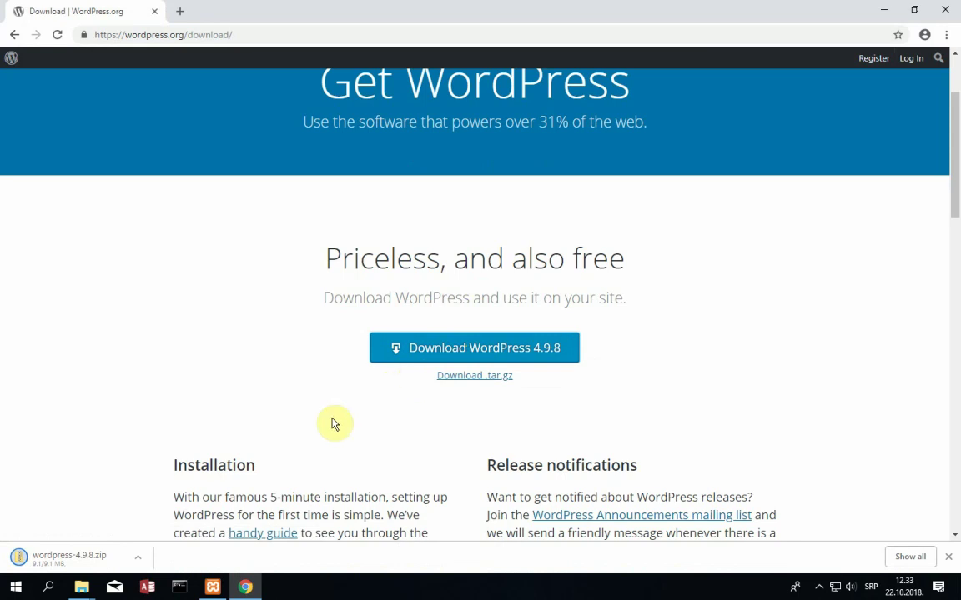
{"action": "left_click", "coordinate": [139, 562]}
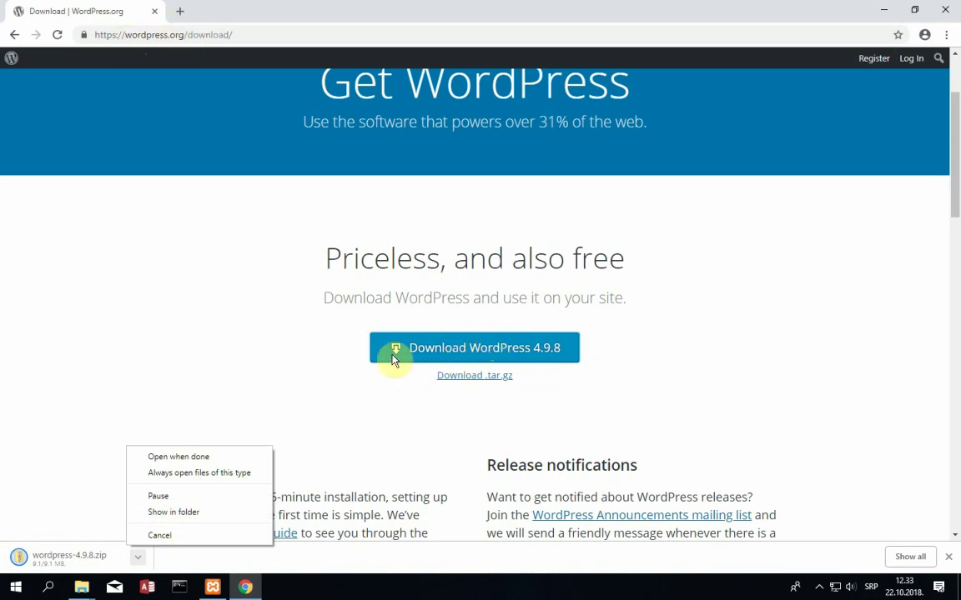
{"action": "left_click", "coordinate": [219, 514]}
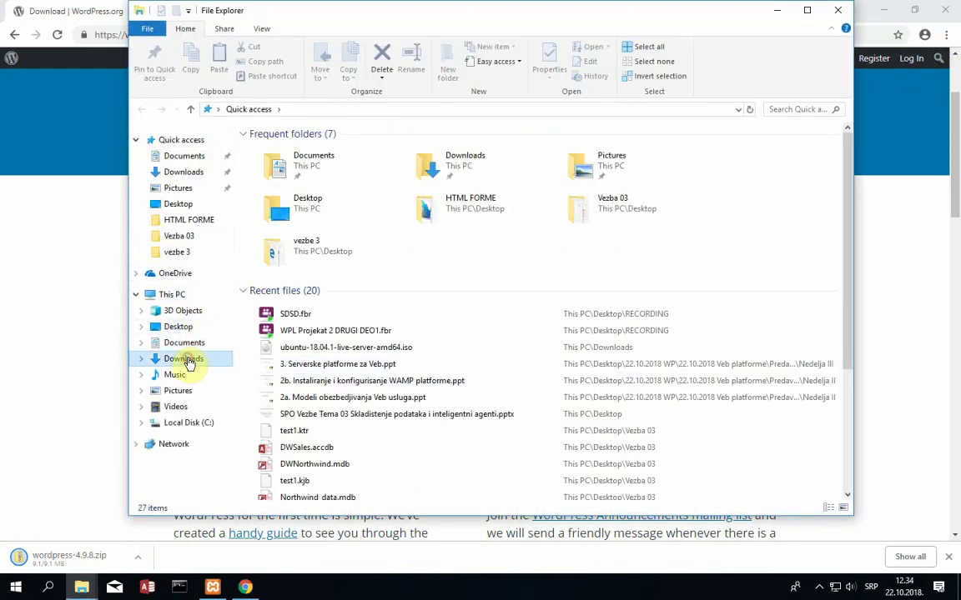
- Select wordpress-4.9.8.zip in Downloads and open C:\xampp\htdocs in a second window
{"action": "left_click", "coordinate": [186, 359]}
{"action": "left_click", "coordinate": [345, 149]}
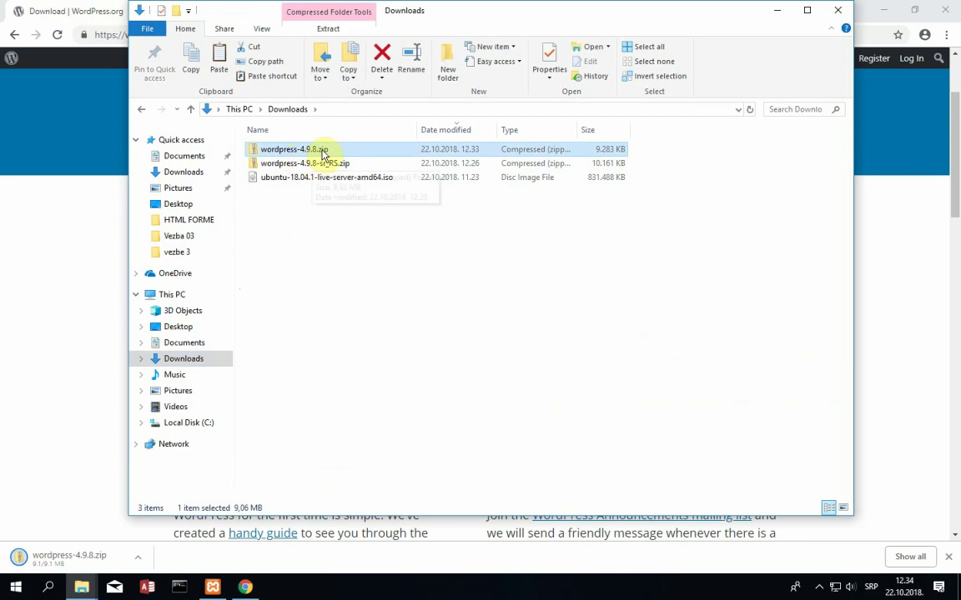
{"action": "left_click", "coordinate": [333, 167]}
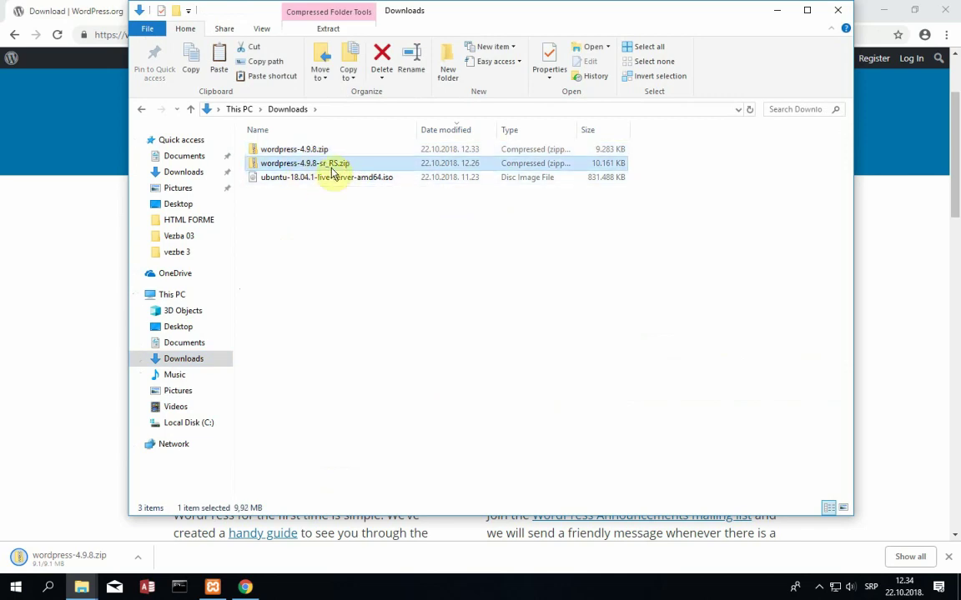
{"action": "left_click", "coordinate": [286, 151]}
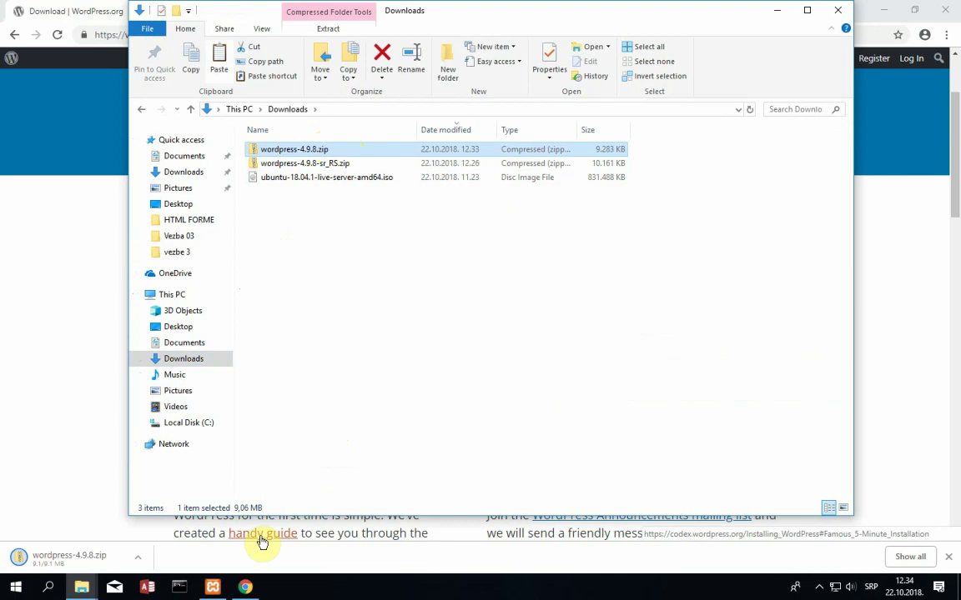
{"action": "key", "text": "super+e"}
{"action": "left_click", "coordinate": [196, 439]}
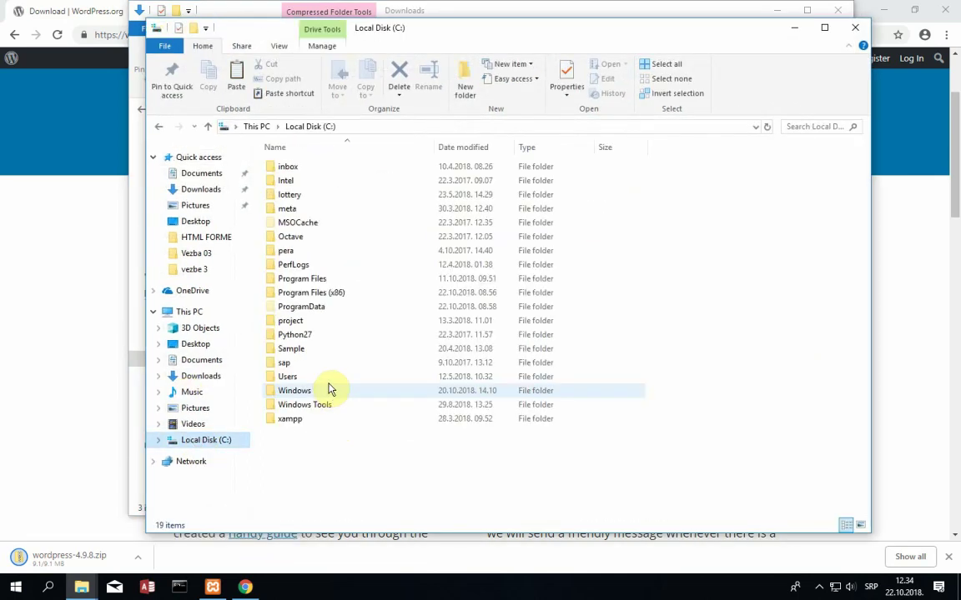
{"action": "double_click", "coordinate": [305, 419]}
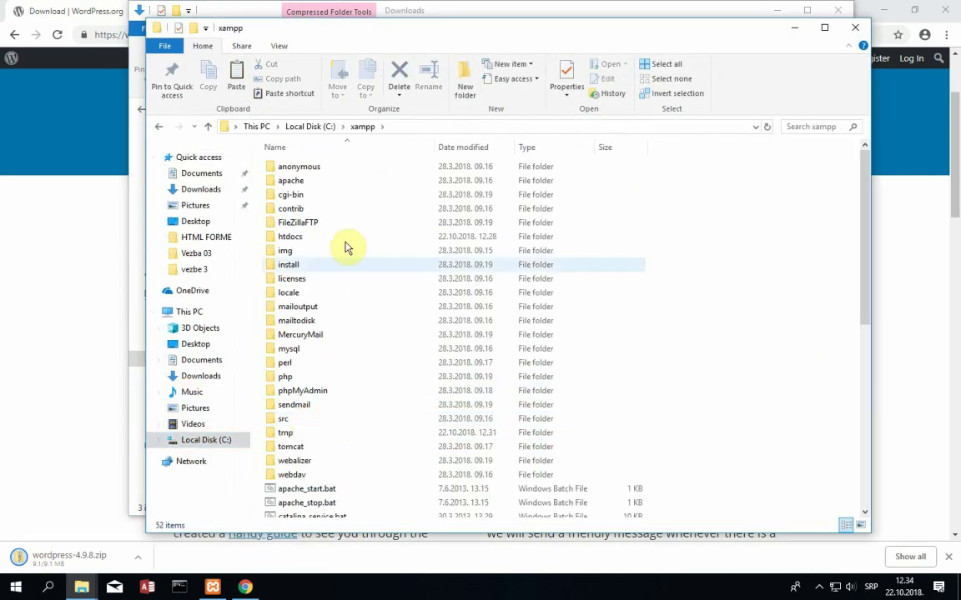
{"action": "double_click", "coordinate": [302, 240]}
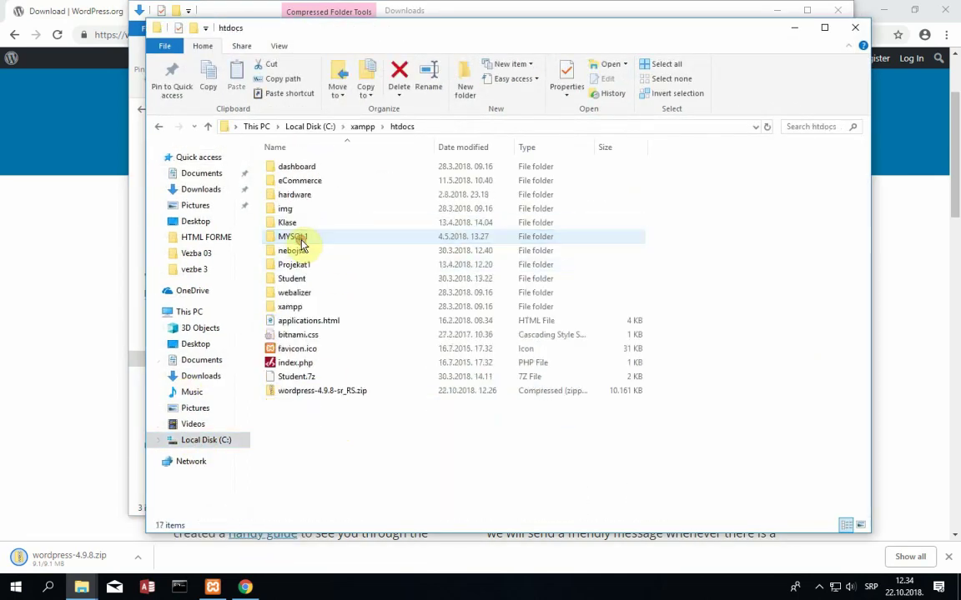
- Delete the old folders, including hardware, and the sr_RS zip, then paste wordpress-4.9.8.zip
{"action": "left_click", "coordinate": [317, 252]}
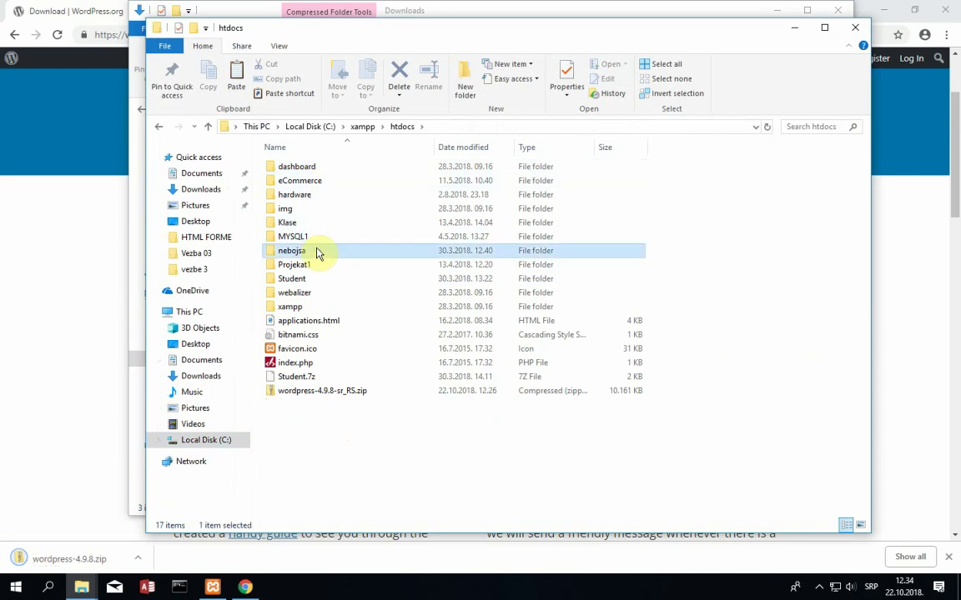
{"action": "key", "text": "shift+Delete"}
{"action": "key", "text": "Escape"}
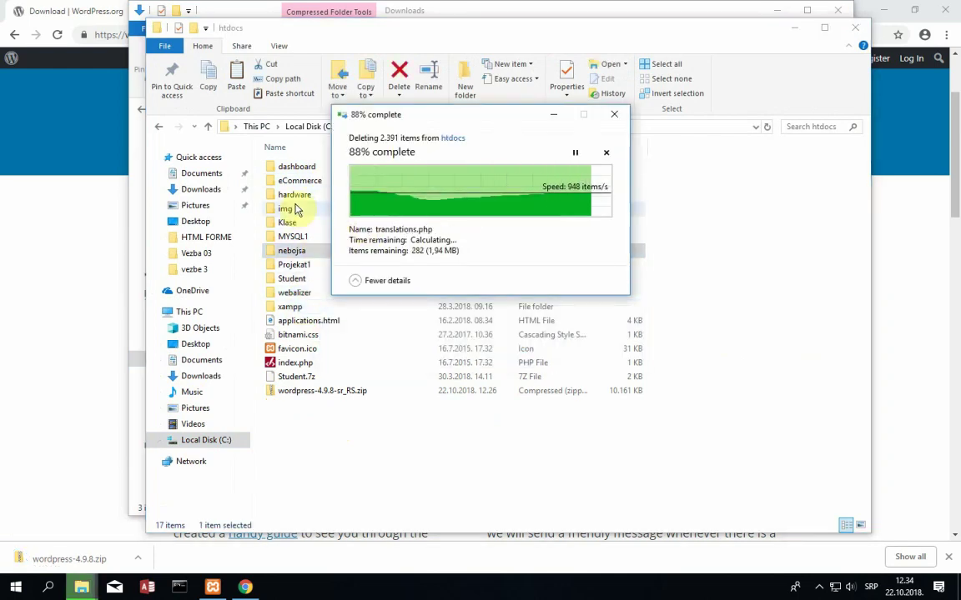
{"action": "key", "text": "shift+Delete"}
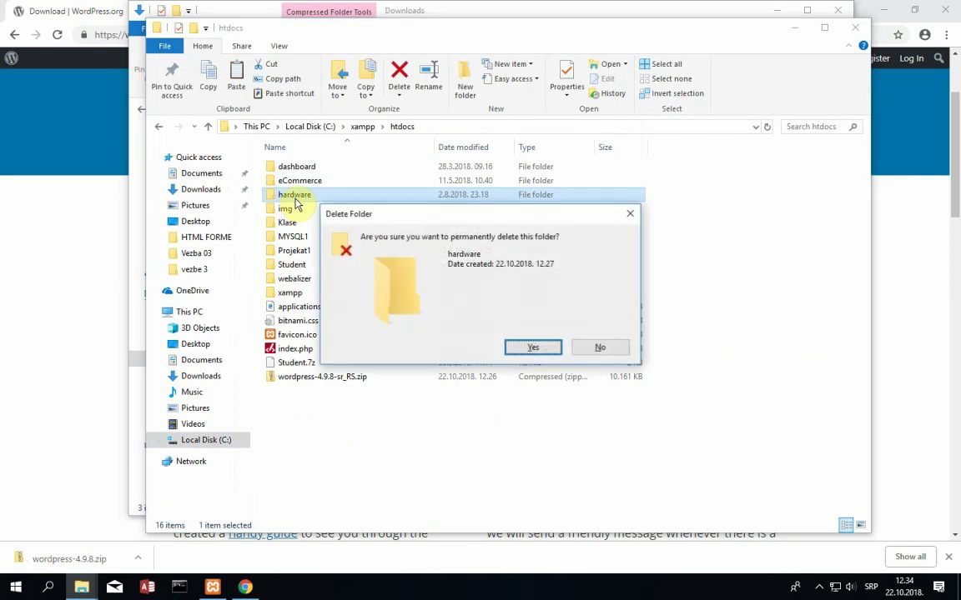
{"action": "key", "text": "Return"}
{"action": "left_click", "coordinate": [354, 377]}
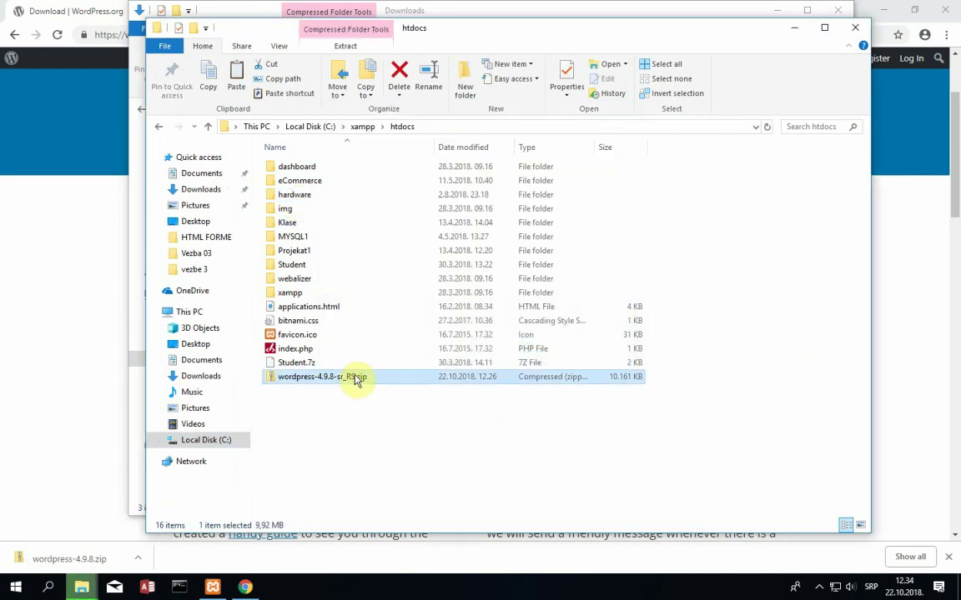
{"action": "key", "text": "Delete"}
{"action": "key", "text": "ctrl+z"}
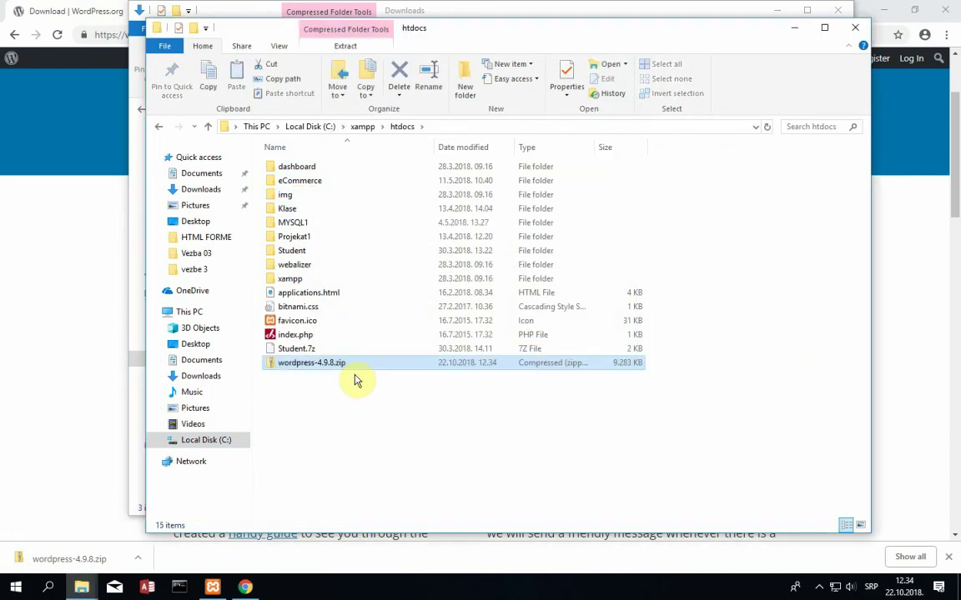
- Extract wordpress-4.9.8.zip into htdocs with 7-Zip
{"action": "right_click", "coordinate": [338, 364]}
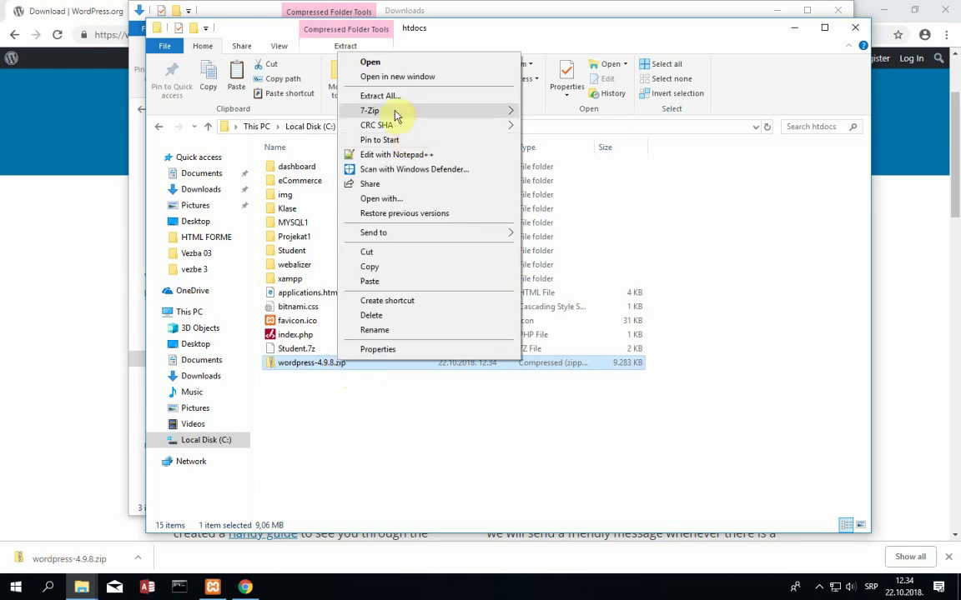
{"action": "mouse_move", "coordinate": [439, 111]}
{"action": "left_click", "coordinate": [568, 171]}
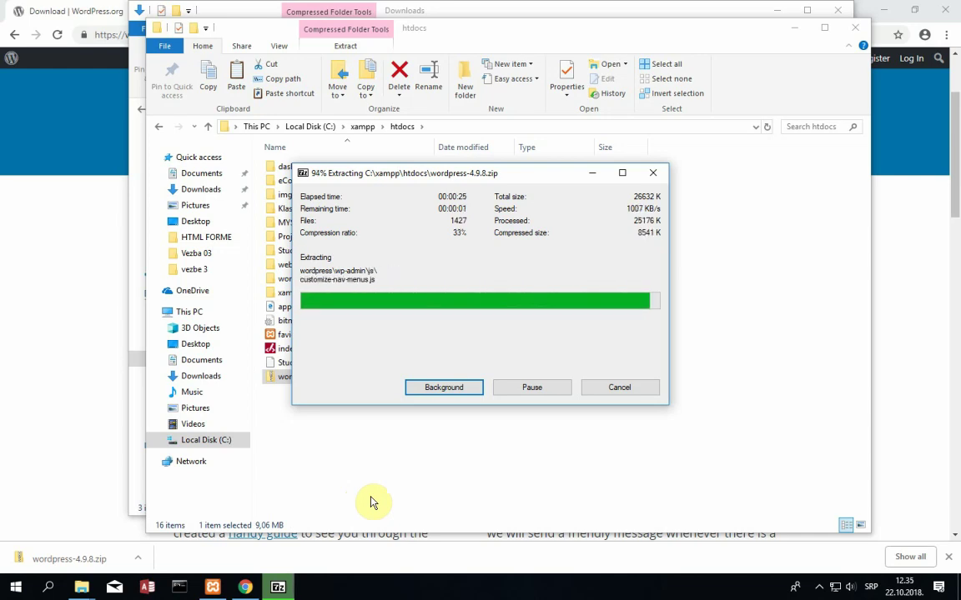
{"action": "left_click", "coordinate": [819, 587]}
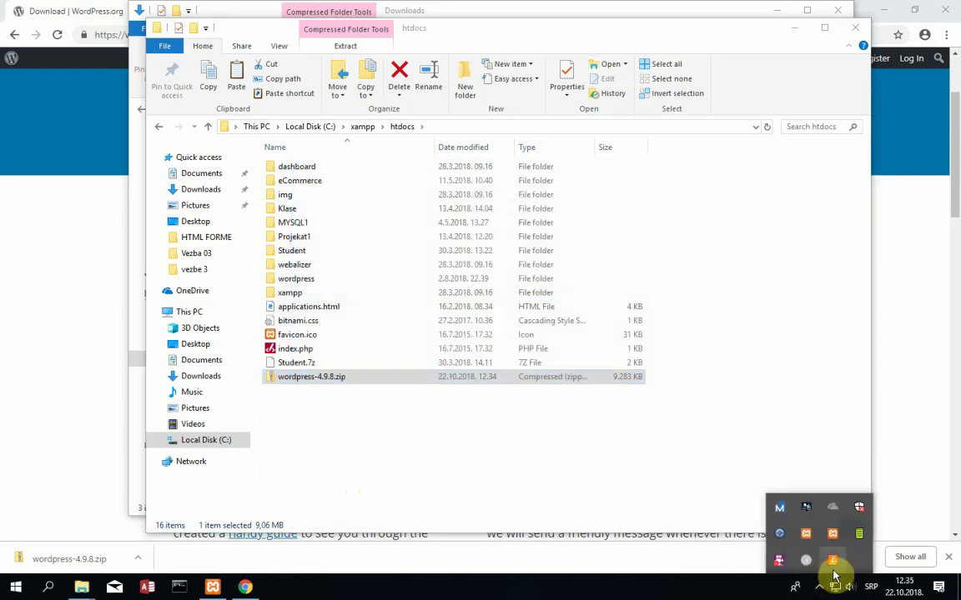
{"action": "left_click", "coordinate": [780, 561]}
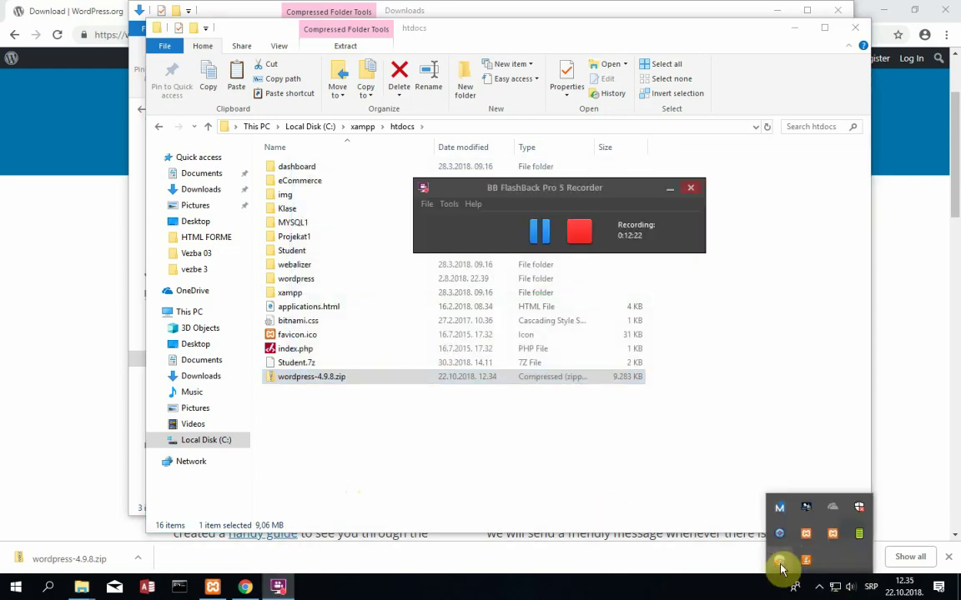
{"action": "left_click", "coordinate": [668, 190]}
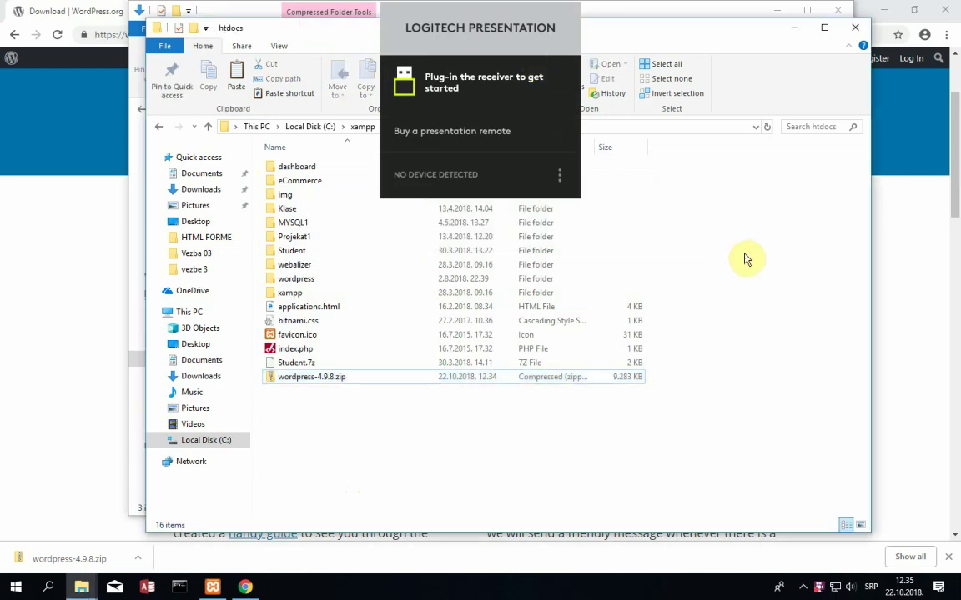
{"action": "left_click", "coordinate": [689, 234]}
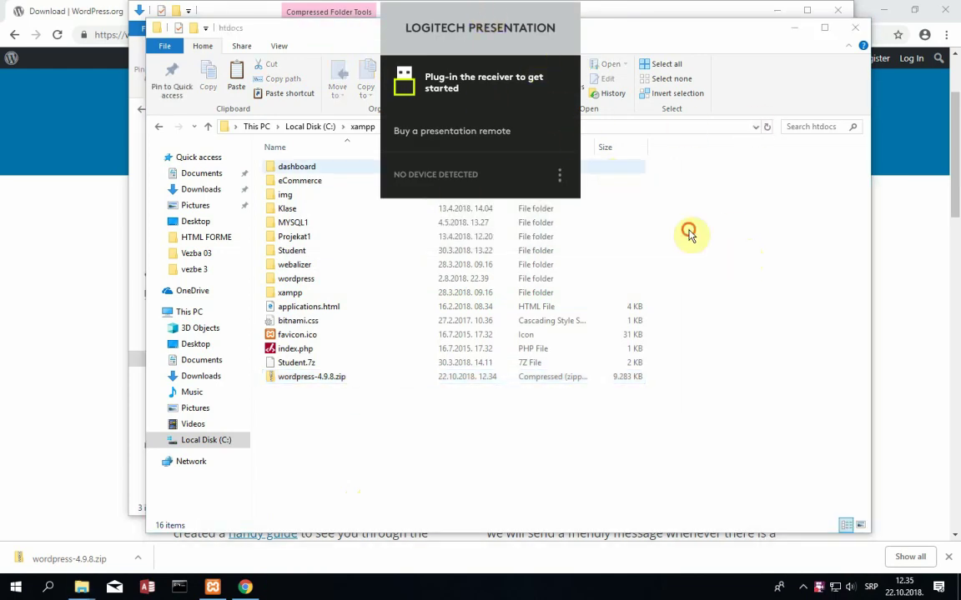
{"action": "left_click", "coordinate": [325, 380]}
{"action": "right_click", "coordinate": [317, 379]}
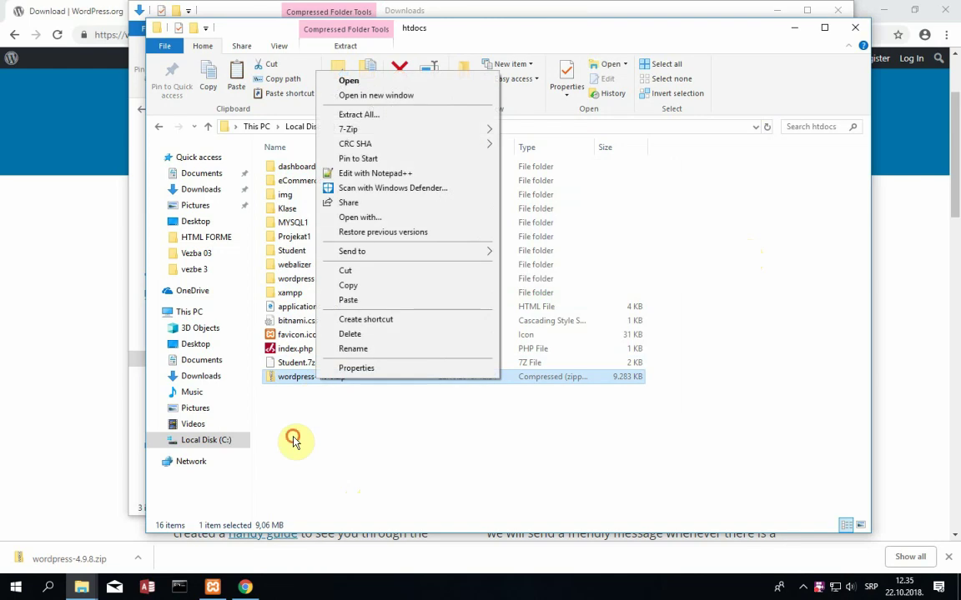
{"action": "left_click", "coordinate": [296, 440]}
- Check the extracted wordpress folder and rename it to hardware
{"action": "double_click", "coordinate": [306, 278]}
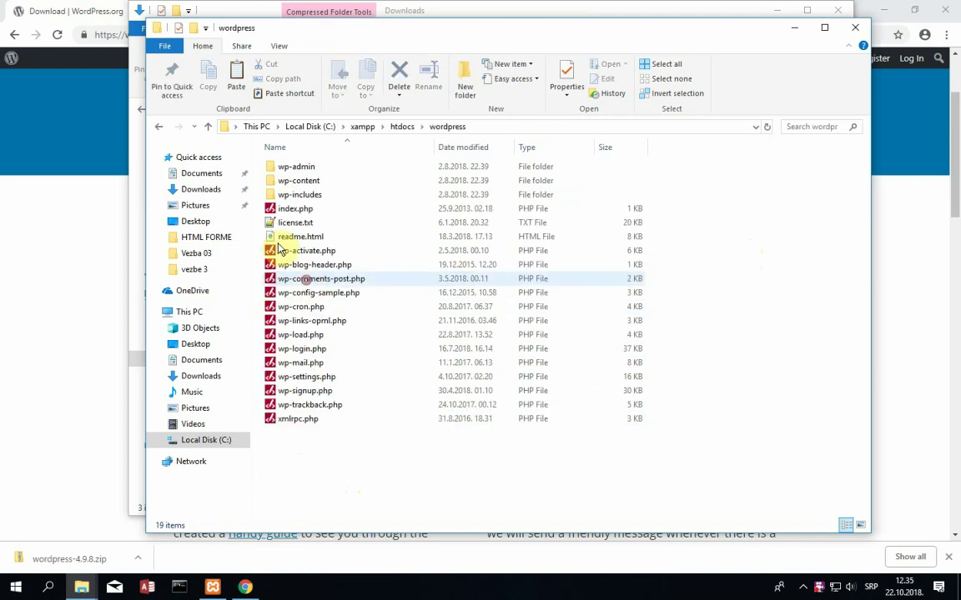
{"action": "left_click", "coordinate": [160, 126]}
{"action": "left_click", "coordinate": [300, 279]}
{"action": "right_click", "coordinate": [302, 279]}
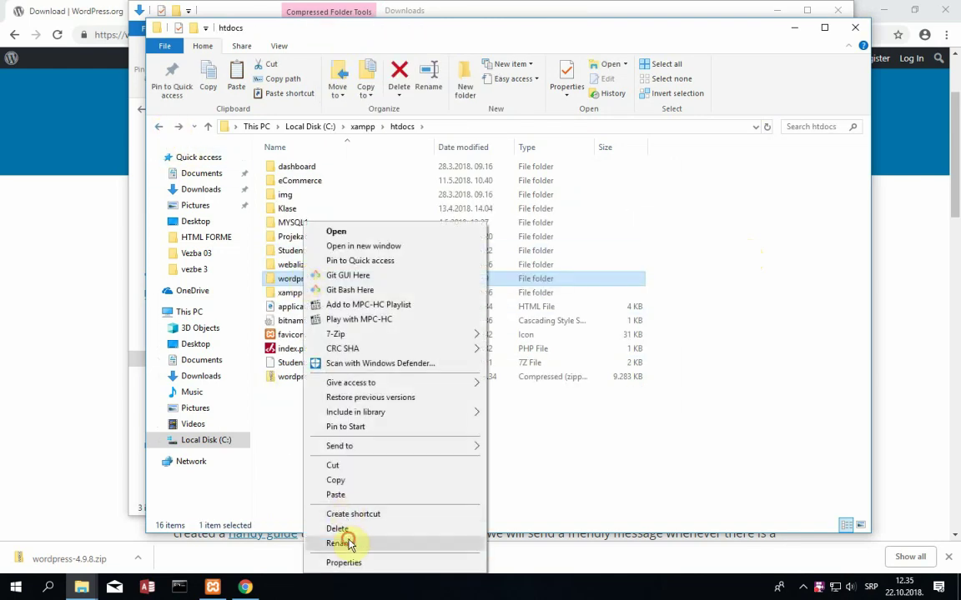
{"action": "left_click", "coordinate": [343, 542]}
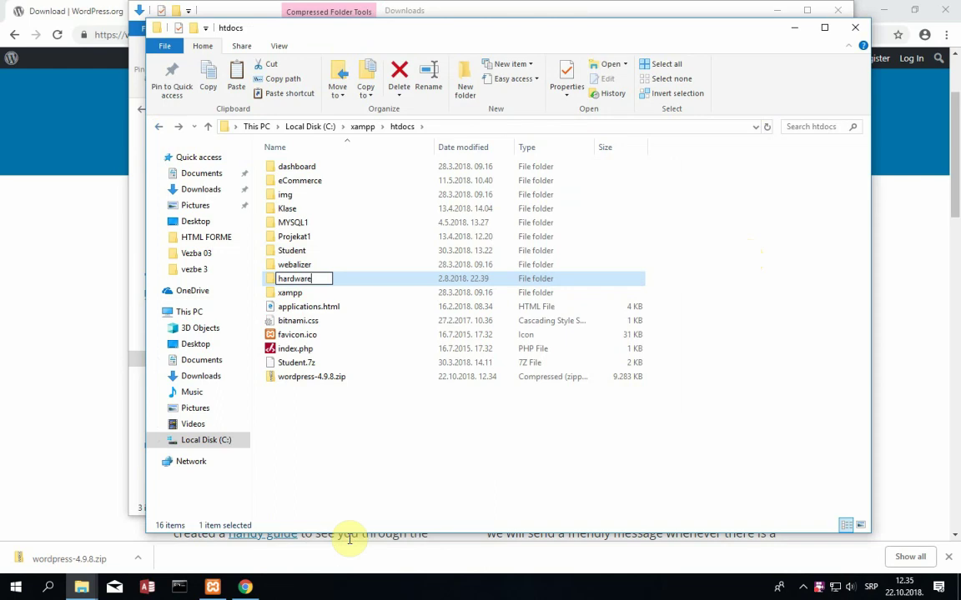
{"action": "key", "text": "Return"}
{"action": "left_click", "coordinate": [27, 442]}
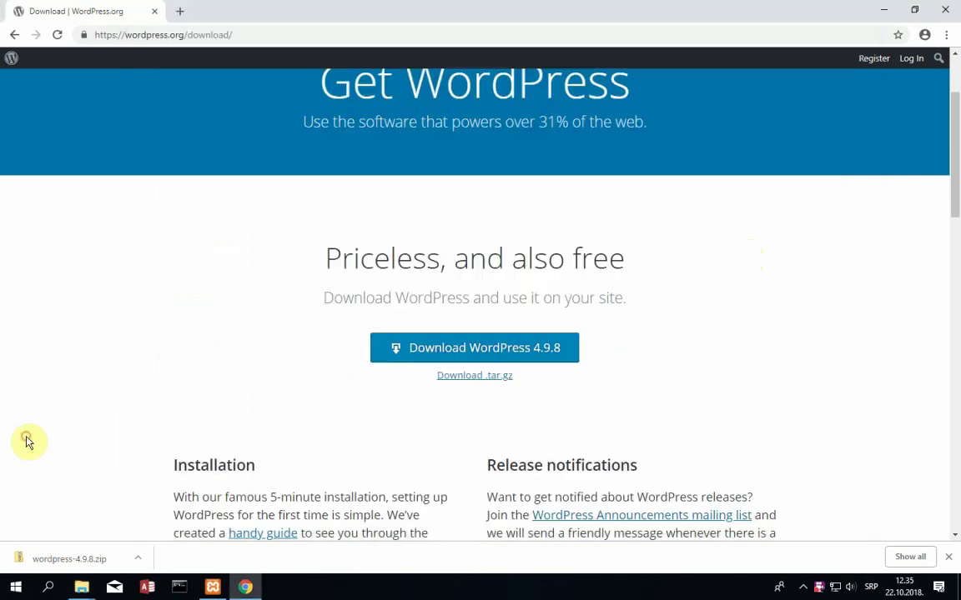
- Load localhost/hardware in Chrome
{"action": "left_click", "coordinate": [237, 35]}
{"action": "type", "text": "loc"}
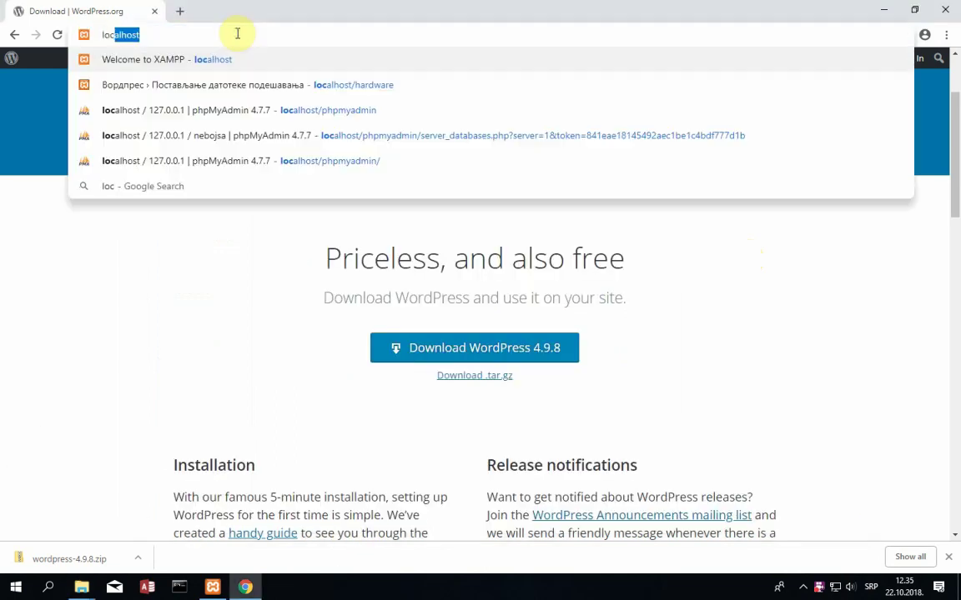
{"action": "type", "text": "alhost/hardw"}
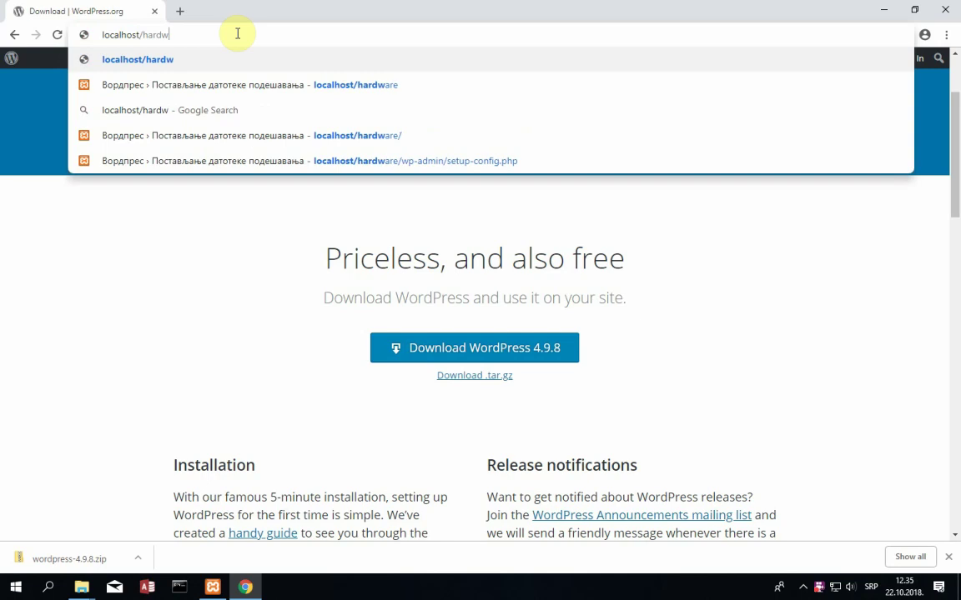
{"action": "key", "text": "BackSpace"}
{"action": "type", "text": "ware"}
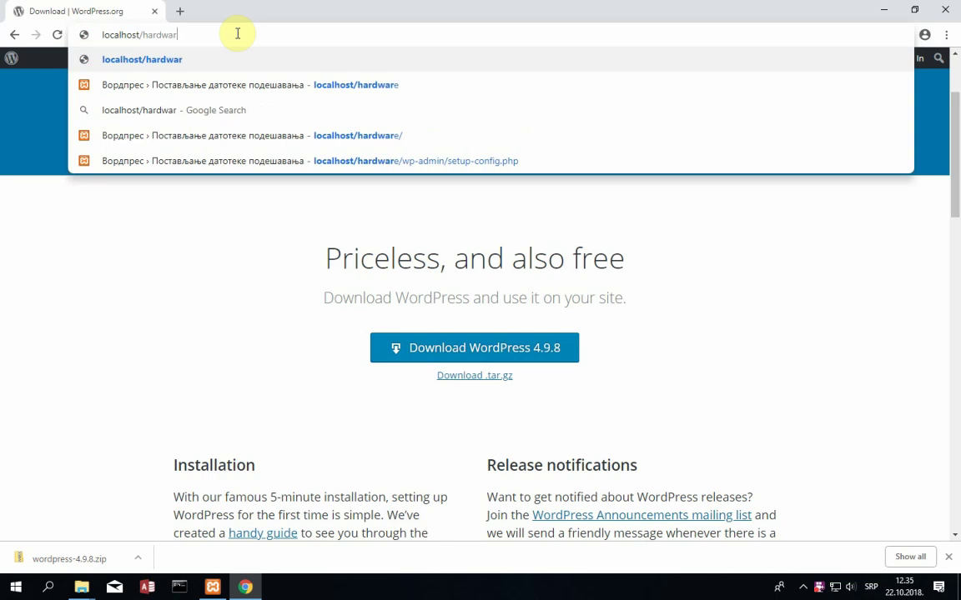
{"action": "key", "text": "Return"}
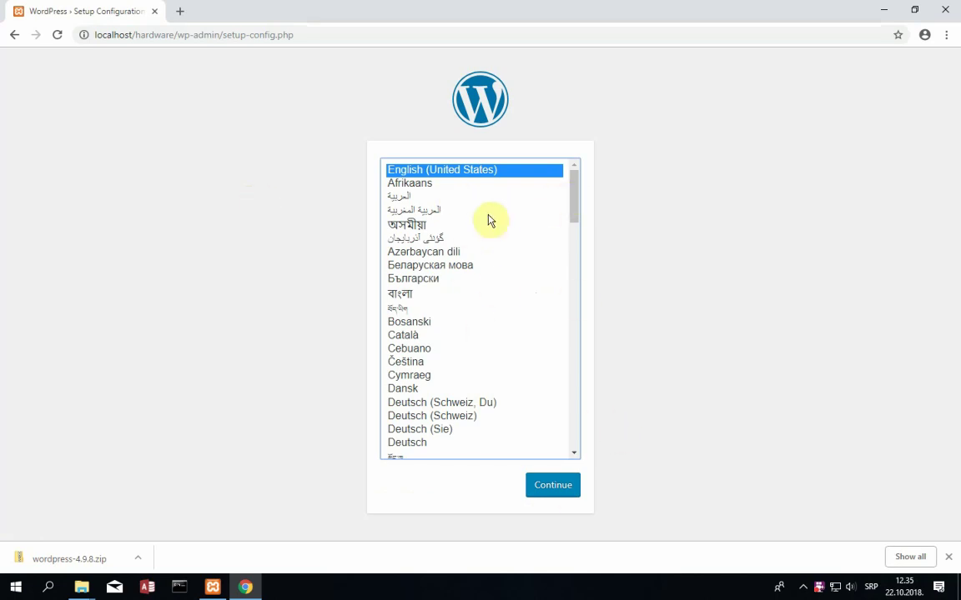
- Choose English (United States) as the setup language and continue
{"action": "left_click", "coordinate": [429, 224]}
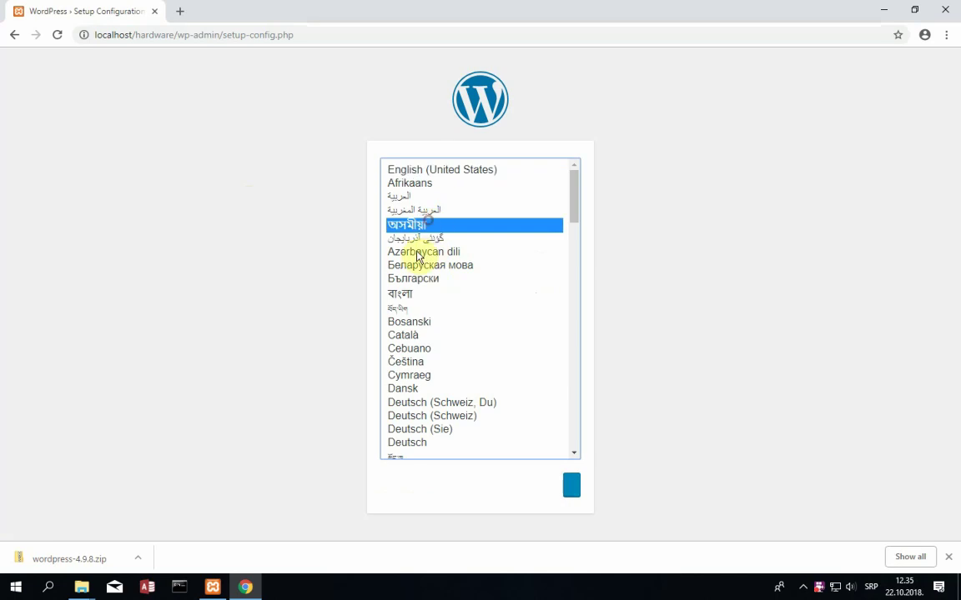
{"action": "left_click", "coordinate": [425, 238]}
{"action": "left_click", "coordinate": [432, 170]}
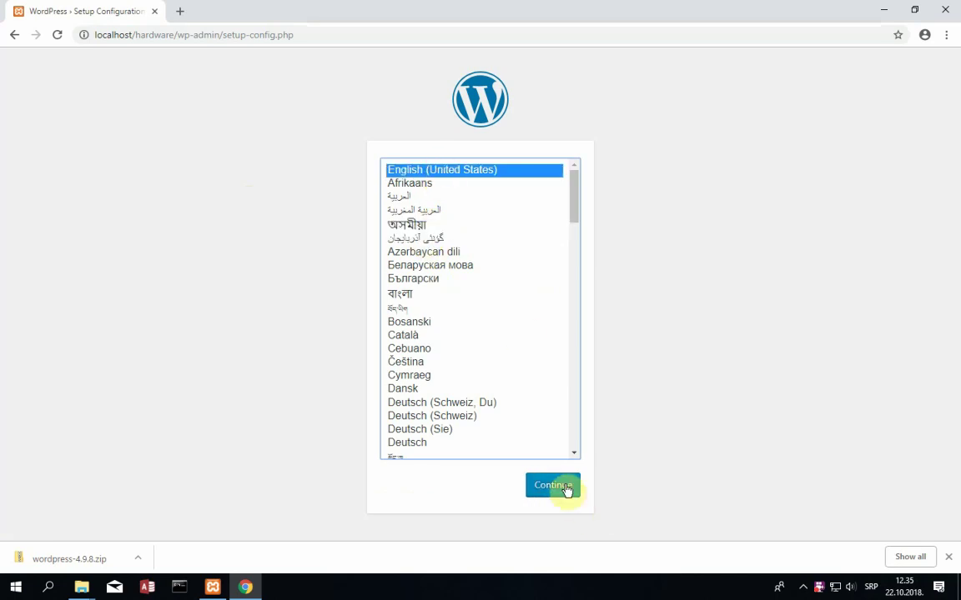
{"action": "left_click", "coordinate": [566, 489]}
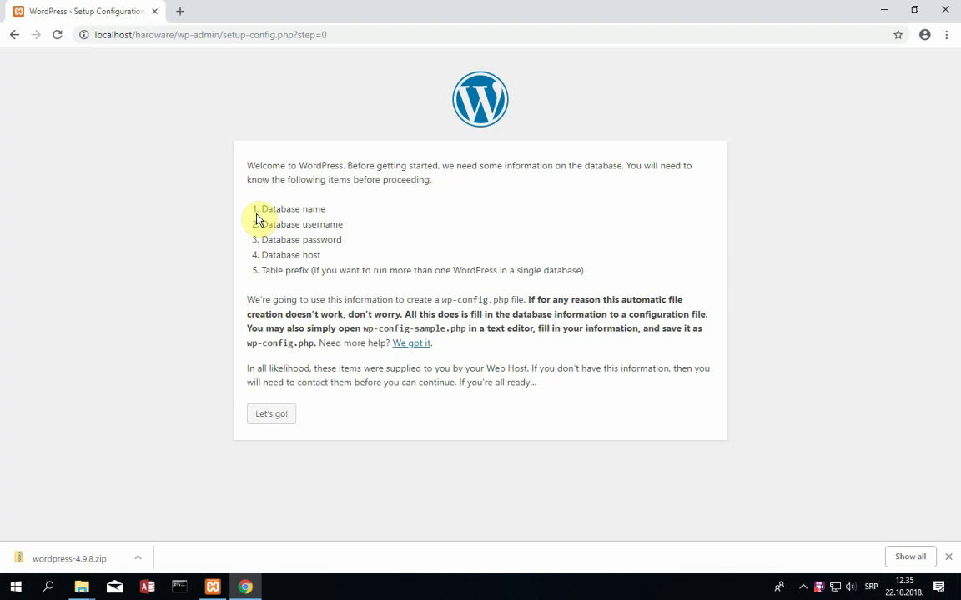
- Open the database connection form, enter username root and leave the password empty
{"action": "left_click_drag", "start_coordinate": [264, 209], "coordinate": [332, 206]}
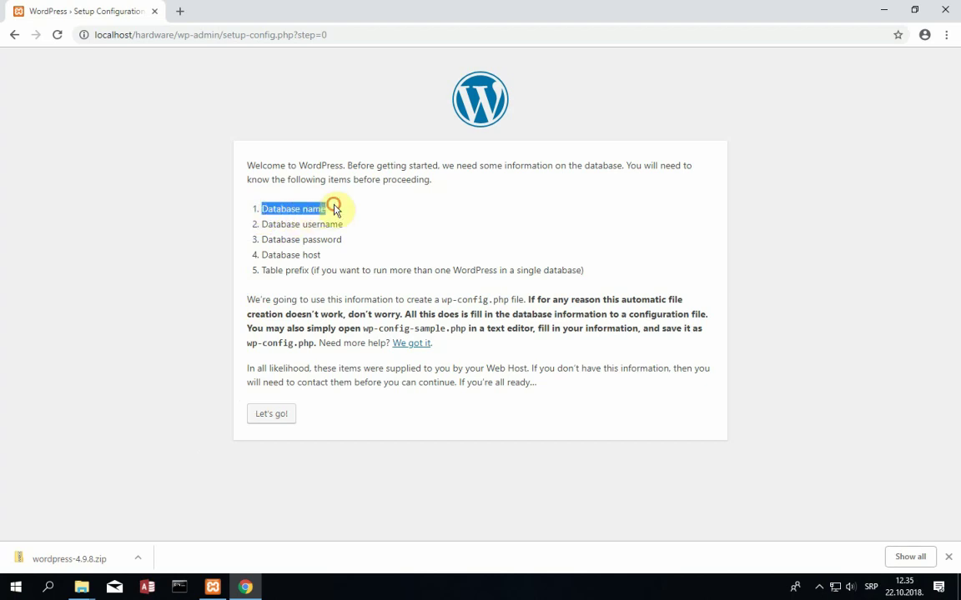
{"action": "left_click", "coordinate": [333, 224]}
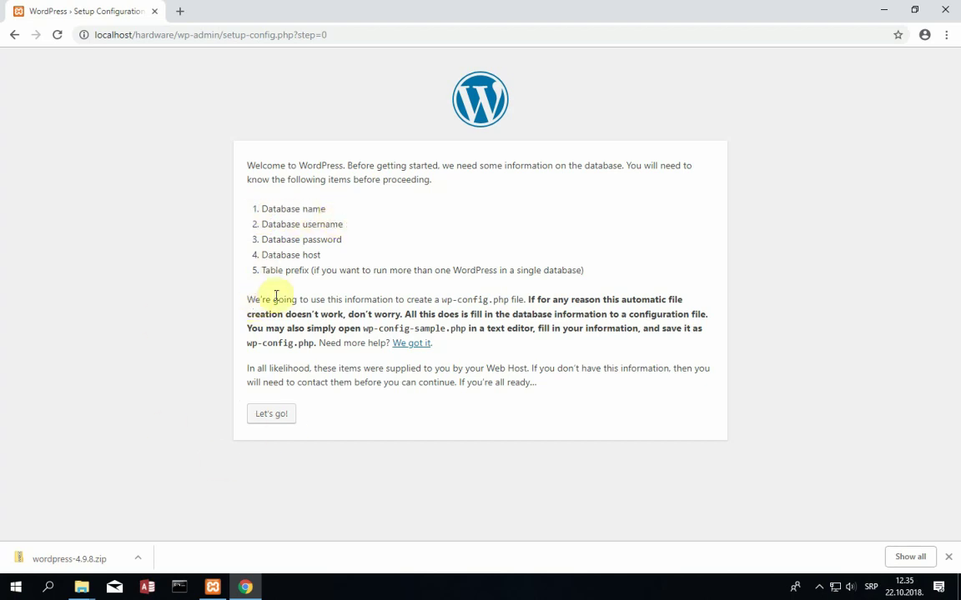
{"action": "left_click", "coordinate": [285, 423]}
{"action": "left_click", "coordinate": [389, 201]}
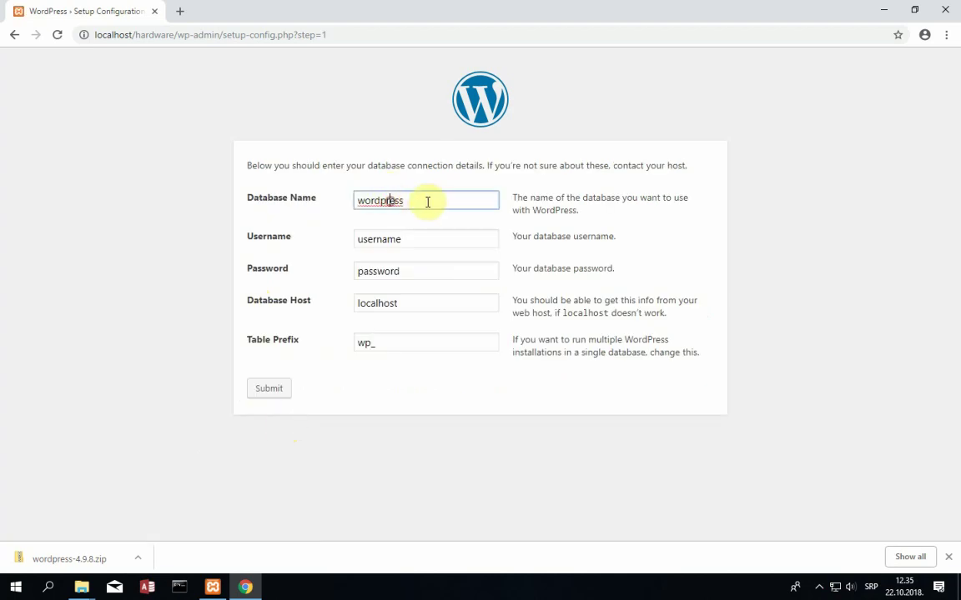
{"action": "left_click_drag", "start_coordinate": [427, 202], "coordinate": [338, 217]}
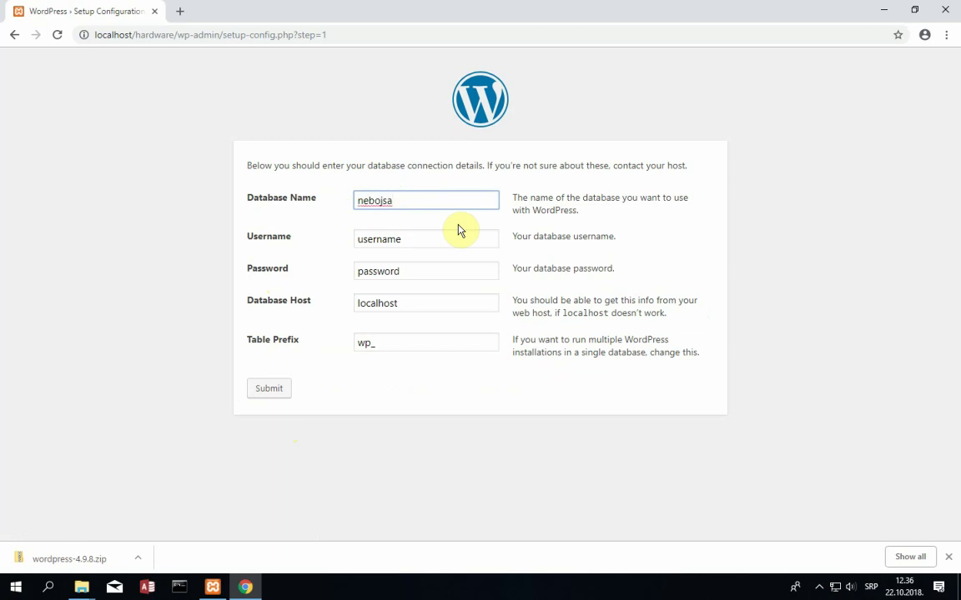
{"action": "key", "text": "Tab"}
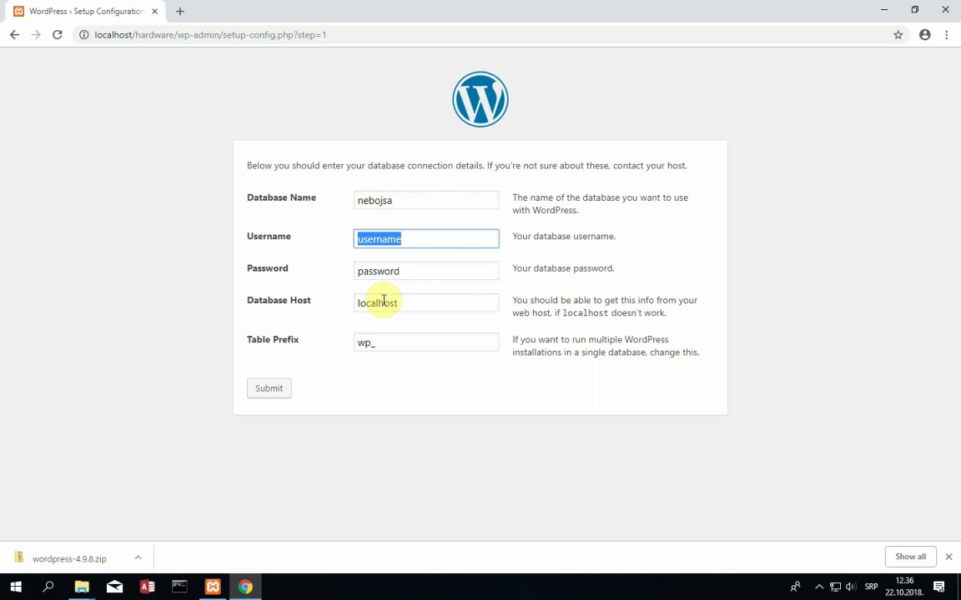
{"action": "type", "text": "root"}
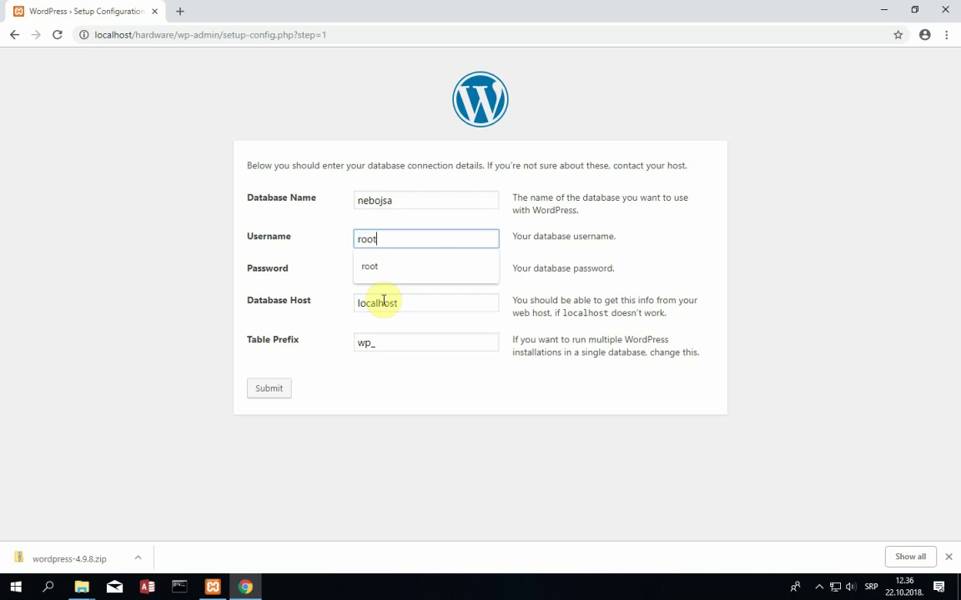
{"action": "key", "text": "Tab"}
{"action": "key", "text": "BackSpace"}
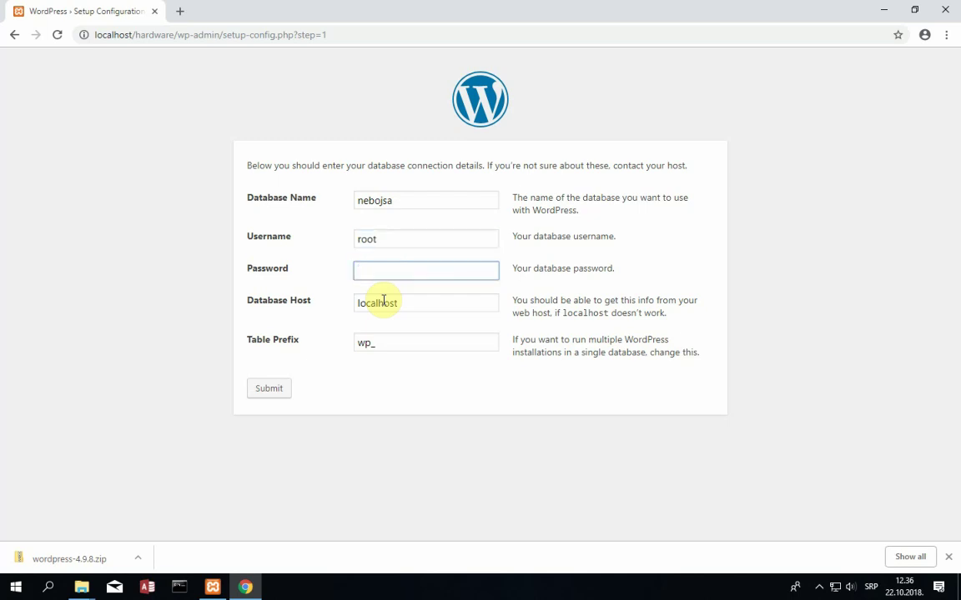
- Keep host localhost and table prefix wp_, then submit the connection details
{"action": "left_click", "coordinate": [404, 309]}
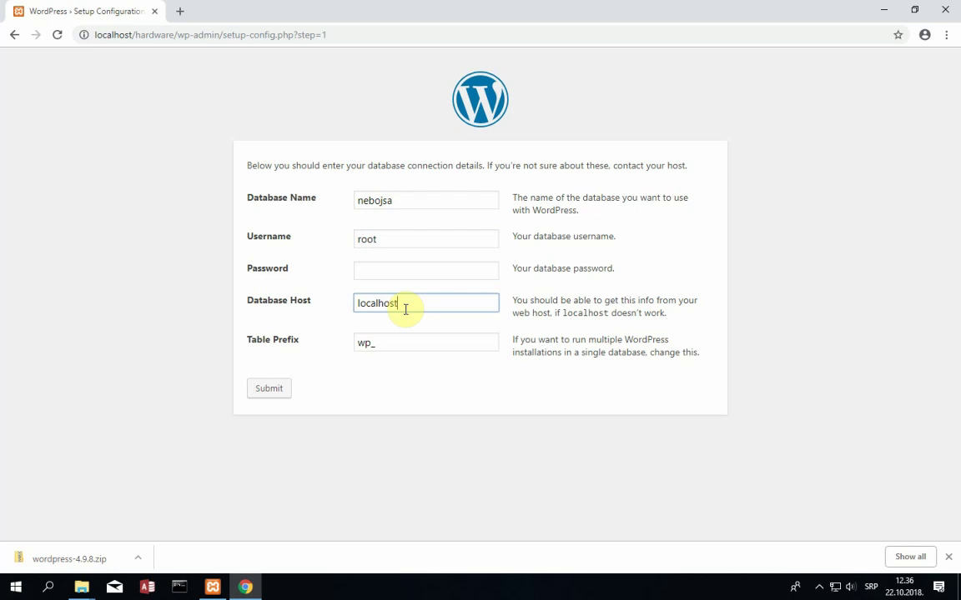
{"action": "left_click_drag", "start_coordinate": [403, 308], "coordinate": [342, 339]}
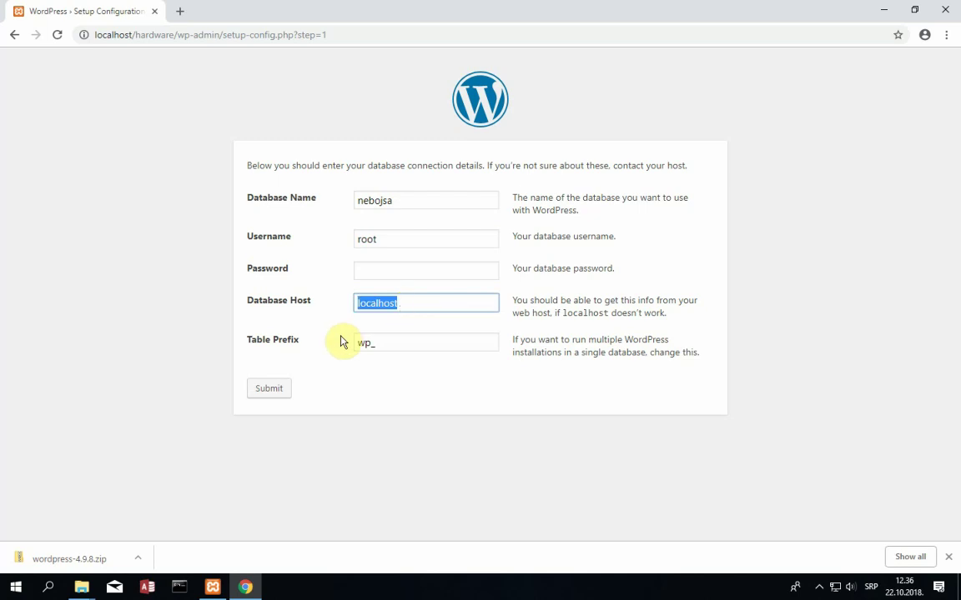
{"action": "left_click", "coordinate": [412, 308]}
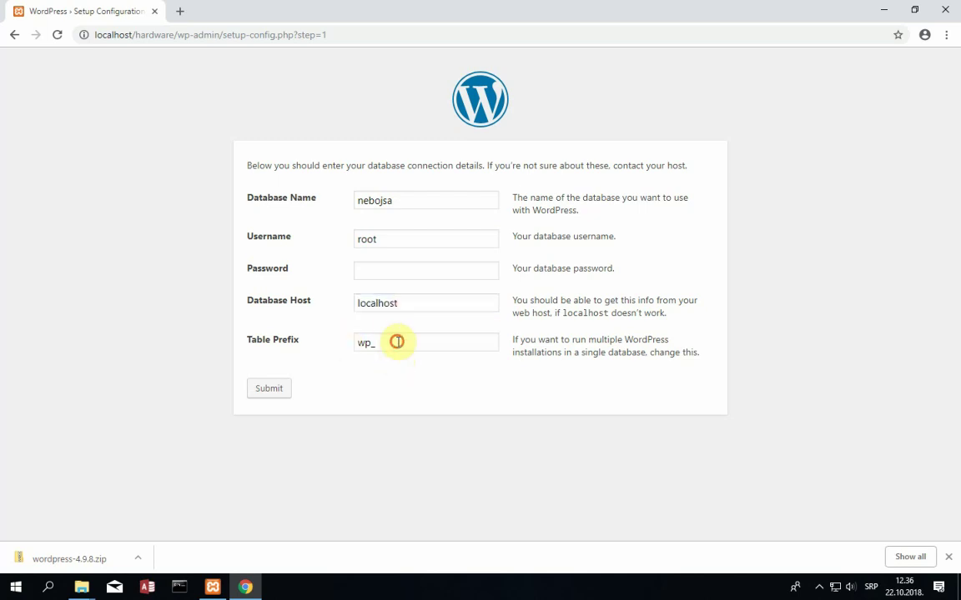
{"action": "left_click", "coordinate": [395, 341]}
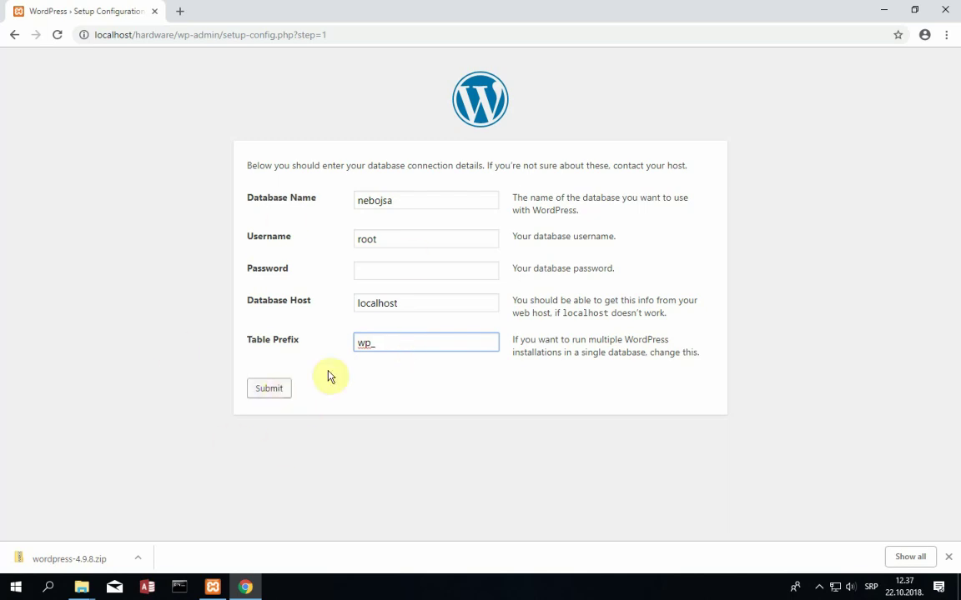
{"action": "left_click", "coordinate": [262, 392]}
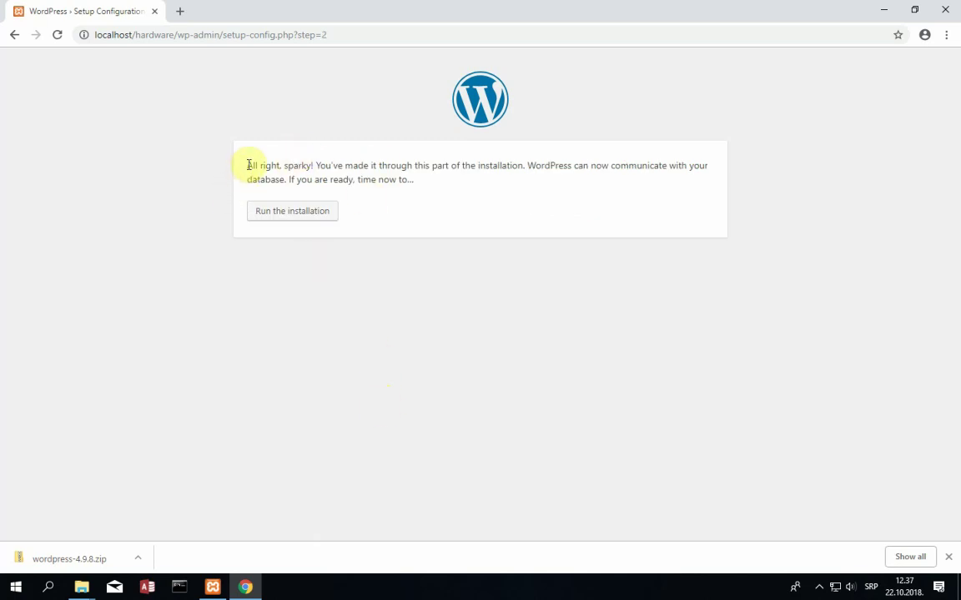
- Run the installation from the database success page to open install.php
{"action": "left_click_drag", "start_coordinate": [248, 165], "coordinate": [422, 193]}
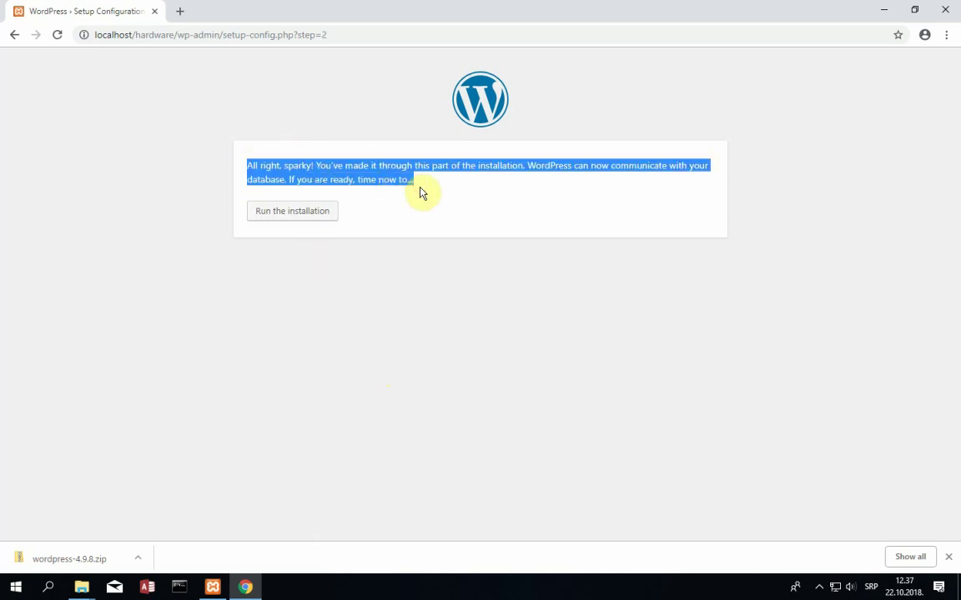
{"action": "left_click", "coordinate": [421, 193]}
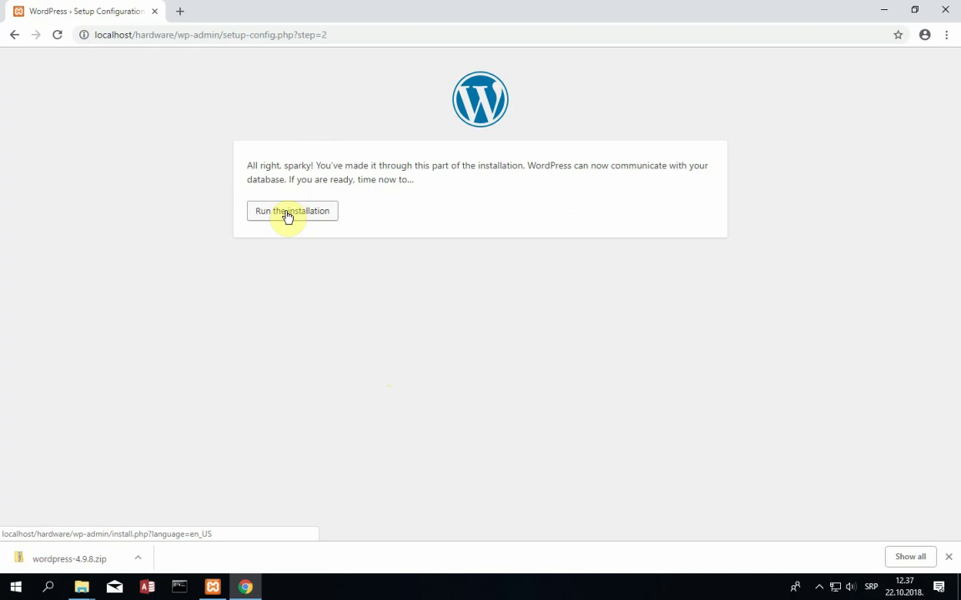
{"action": "left_click", "coordinate": [287, 215]}
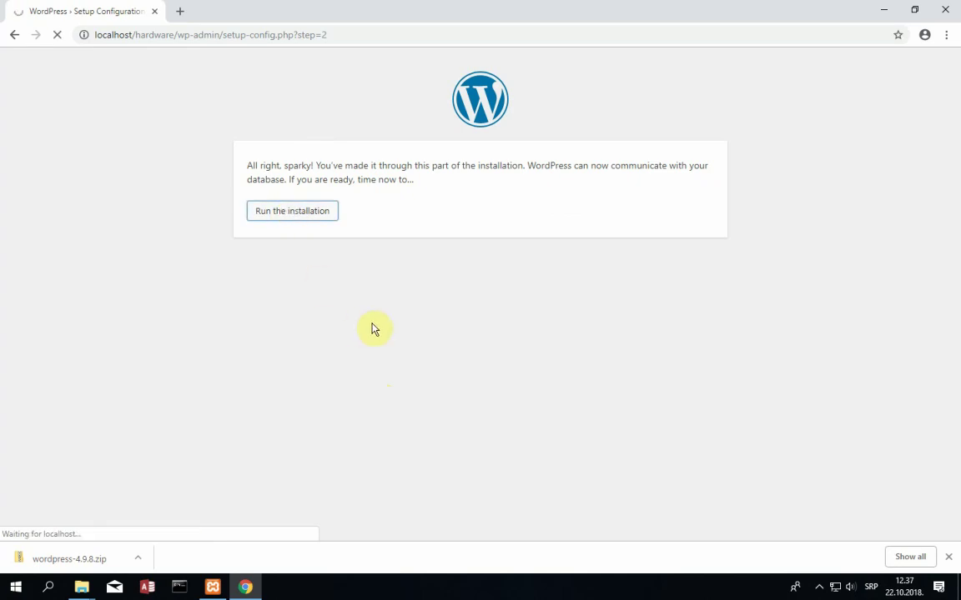
{"action": "scroll", "coordinate": [377, 347], "scroll_direction": "down", "scroll_amount": 2}
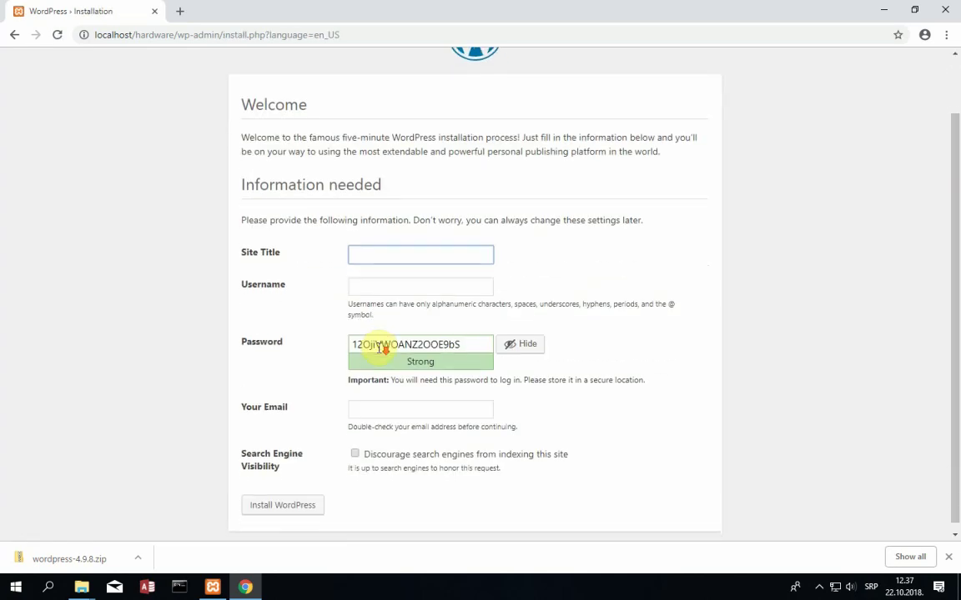
- Enter HARDWARE STORE as the site title and fill in the admin username
{"action": "scroll", "coordinate": [356, 377], "scroll_direction": "up", "scroll_amount": 1}
{"action": "scroll", "coordinate": [356, 377], "scroll_direction": "down", "scroll_amount": 1}
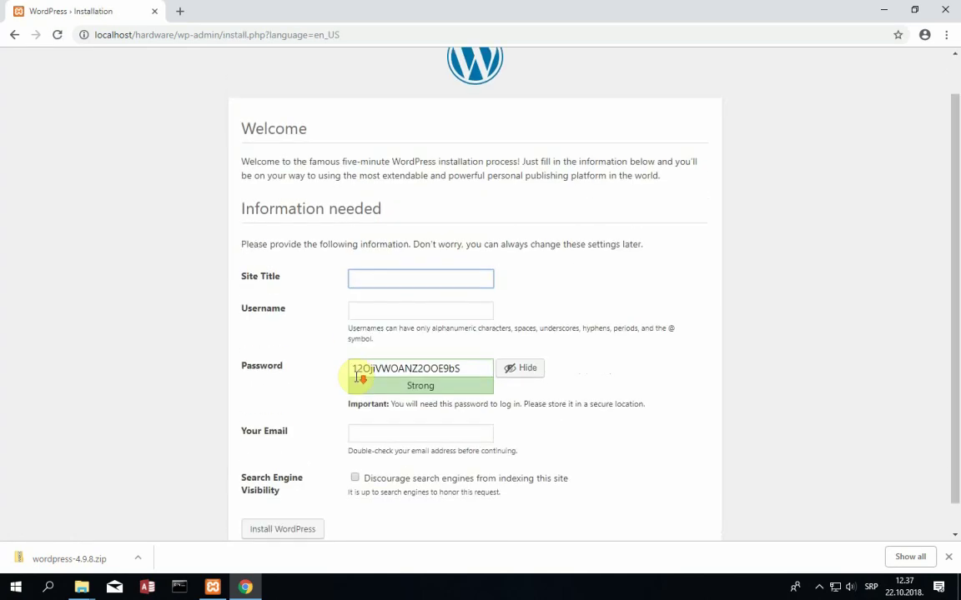
{"action": "left_click", "coordinate": [383, 249]}
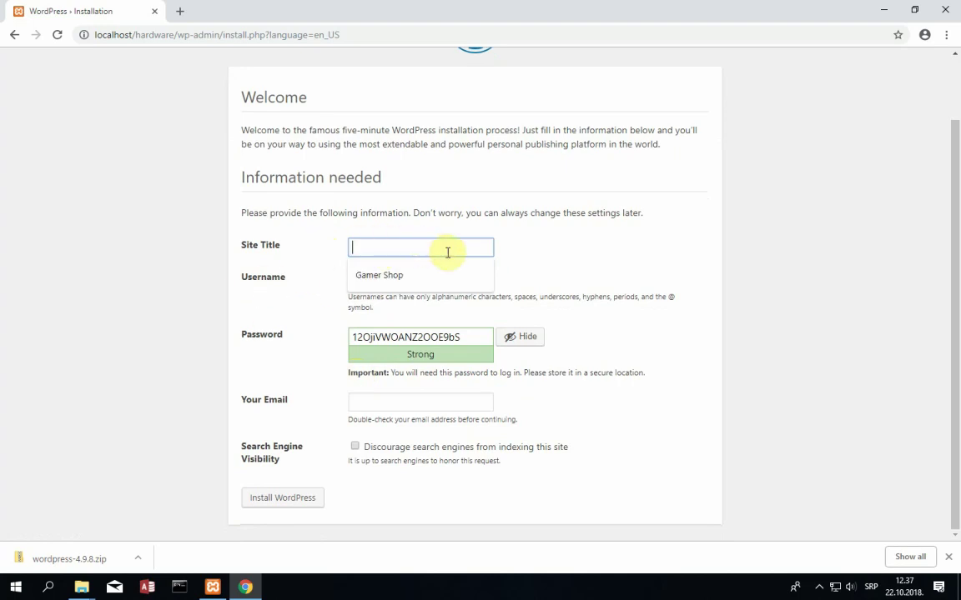
{"action": "type", "text": "HARDW"}
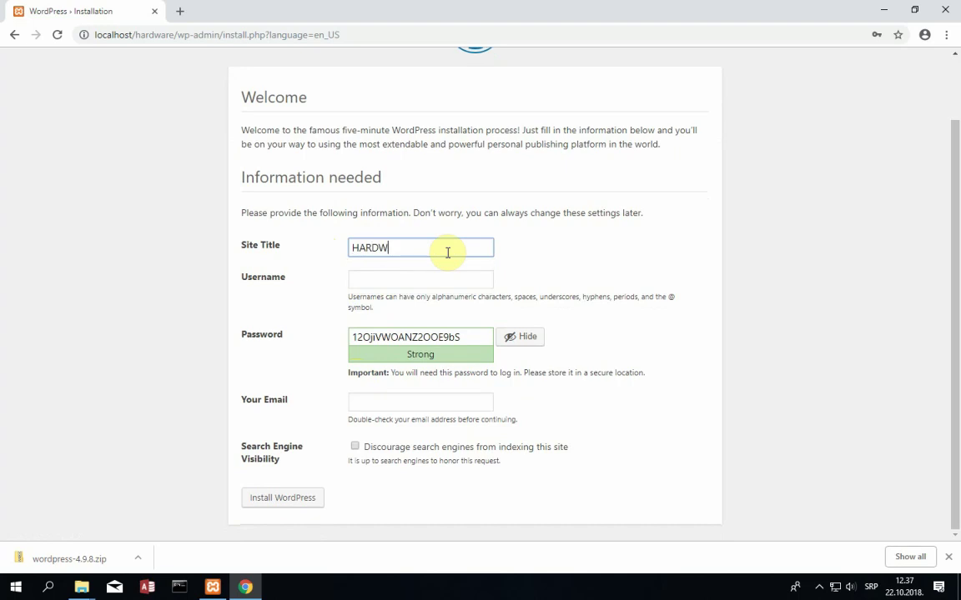
{"action": "type", "text": "ARE STORE"}
{"action": "key", "text": "Tab"}
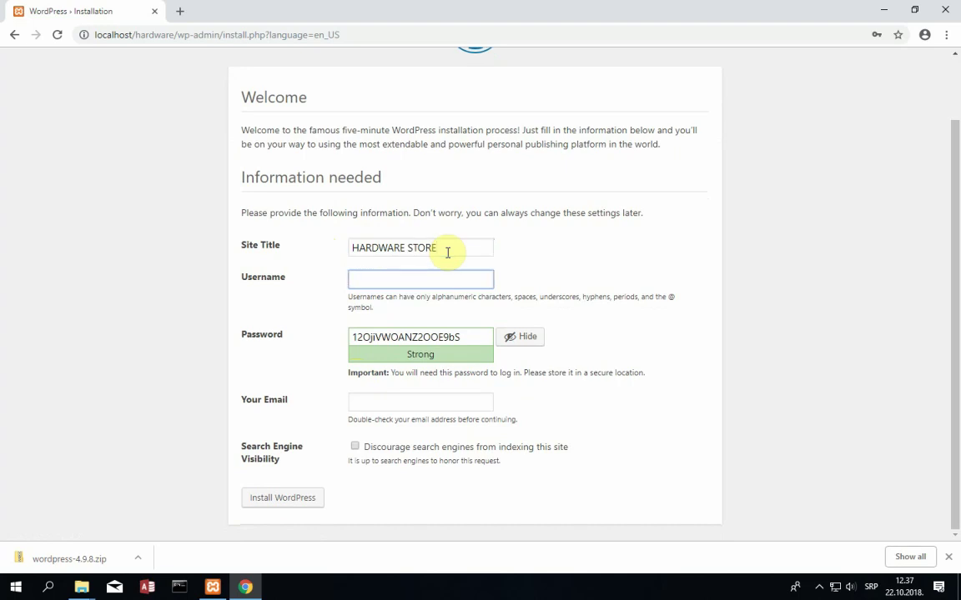
{"action": "type", "text": "nebojsa"}
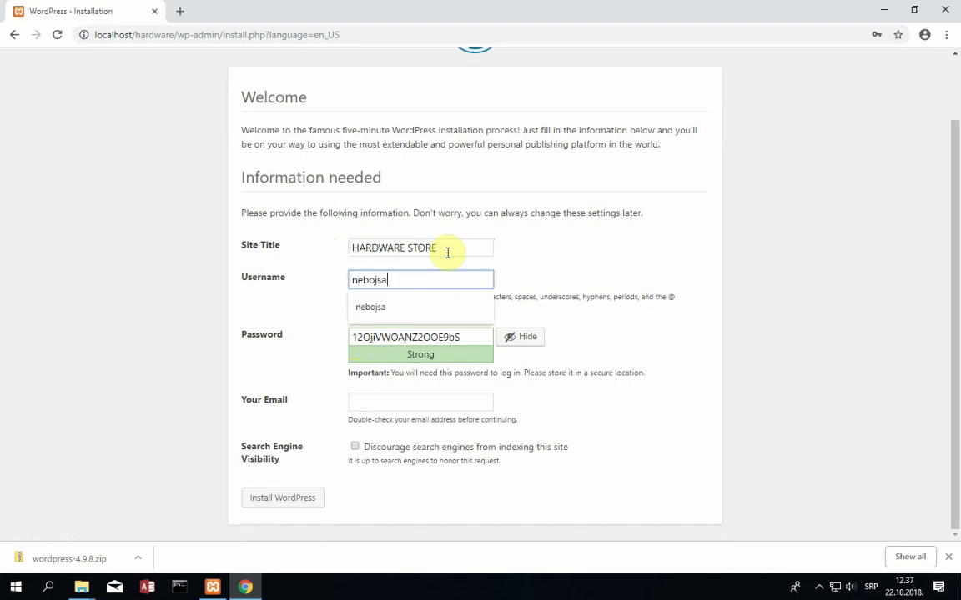
- Replace the generated password with a custom one, autofill the admin email, and submit the install
{"action": "key", "text": "Tab"}
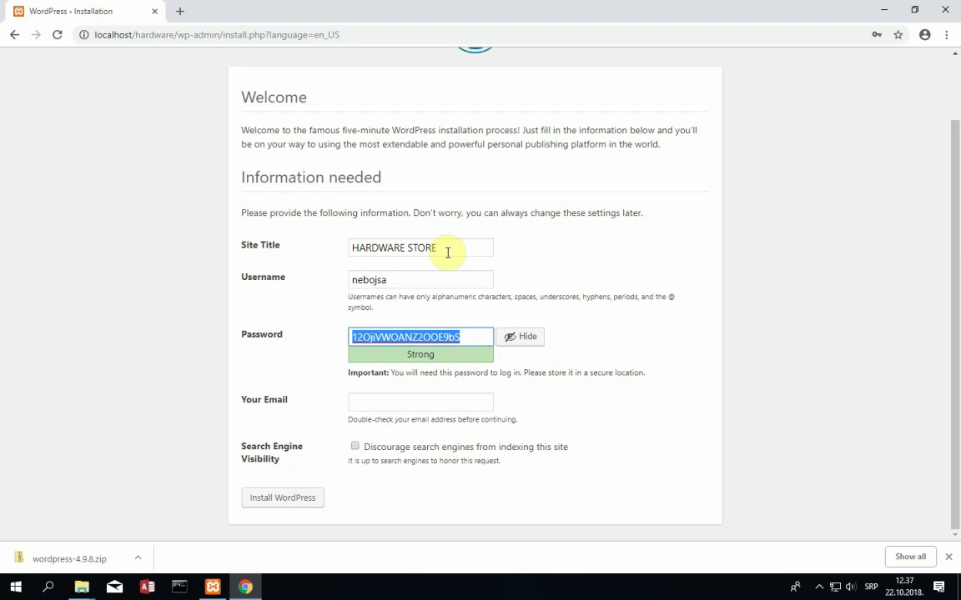
{"action": "left_click", "coordinate": [526, 338]}
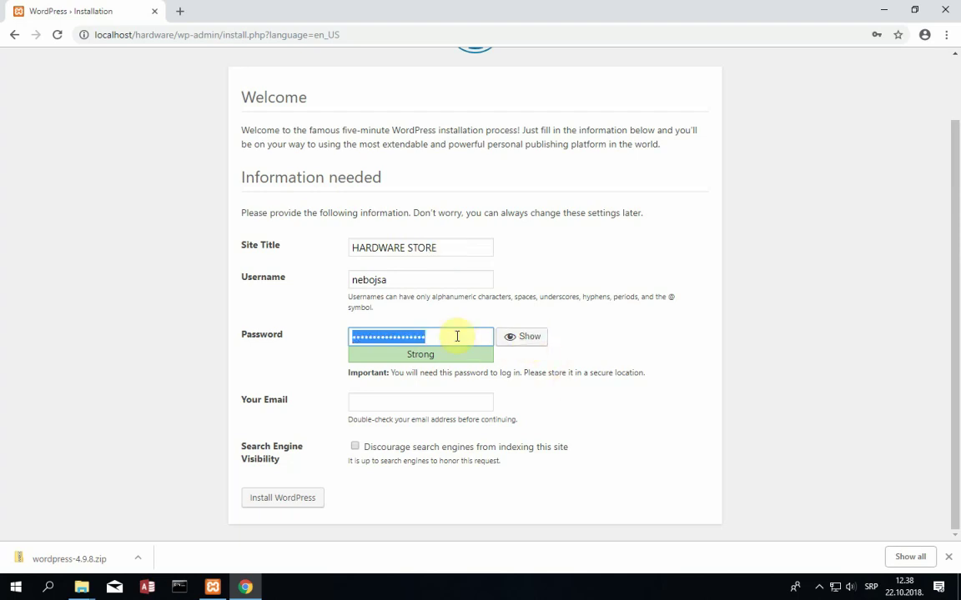
{"action": "type", "text": "a"}
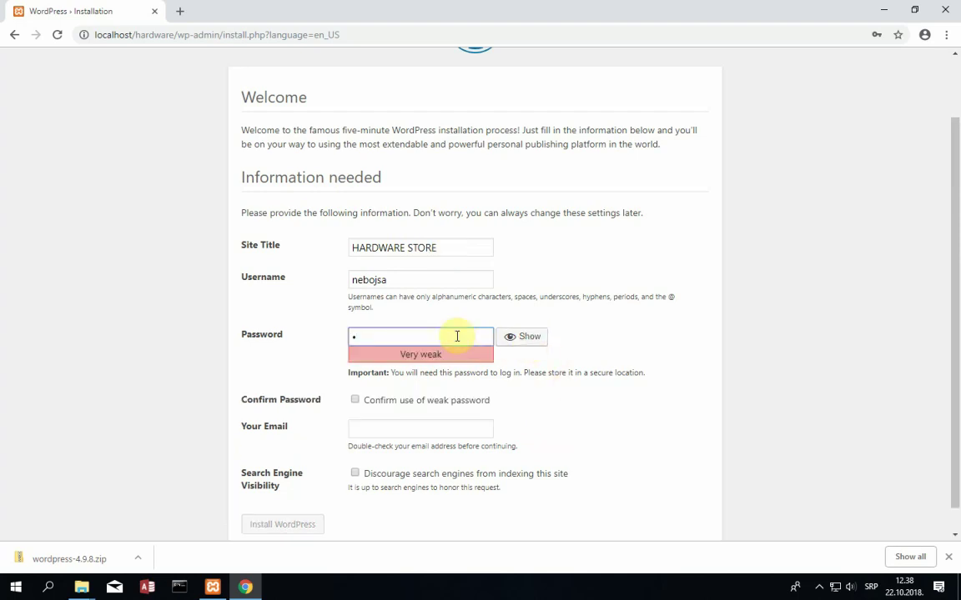
{"action": "type", "text": "dmin1234567"}
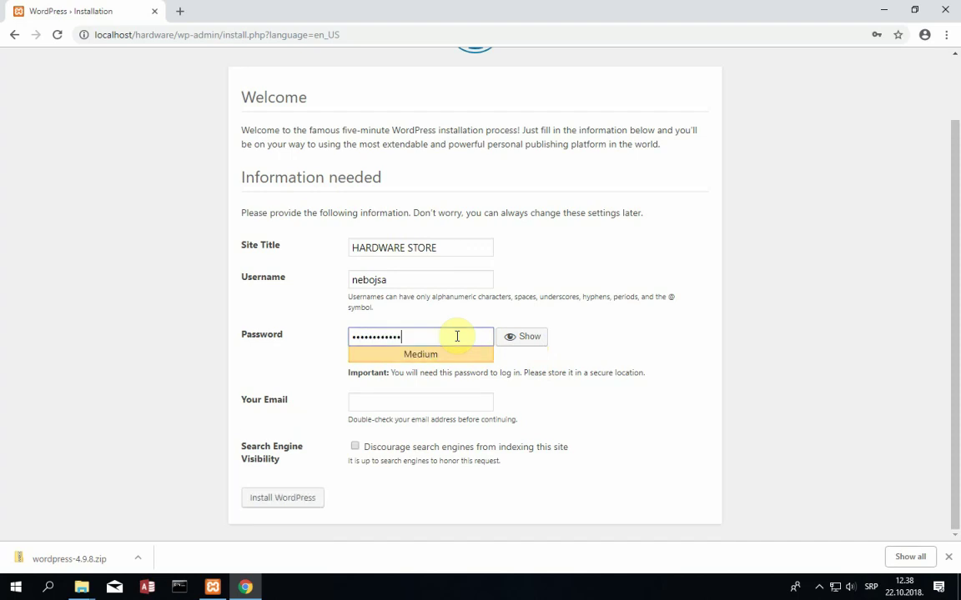
{"action": "key", "text": "Tab"}
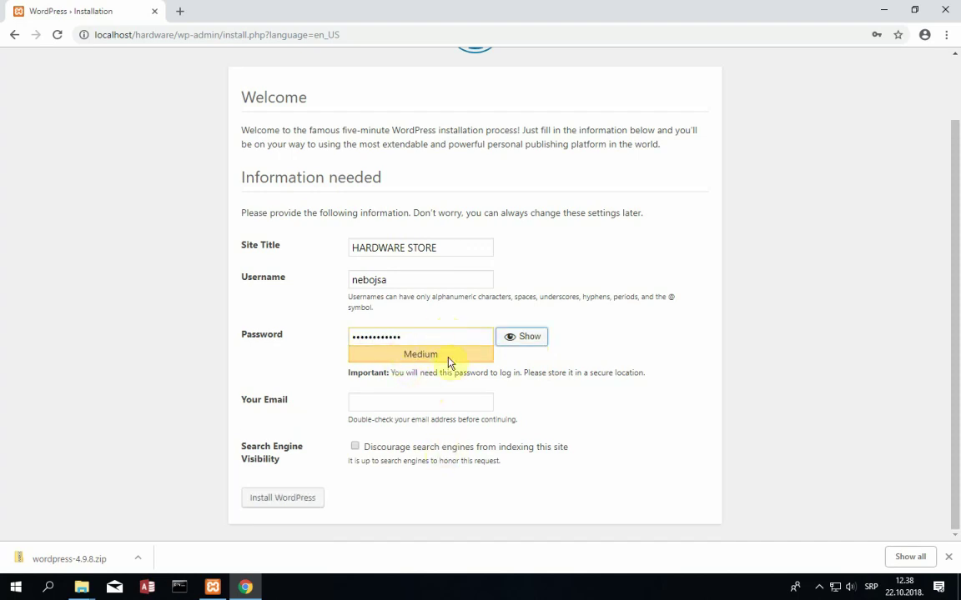
{"action": "left_click", "coordinate": [436, 398]}
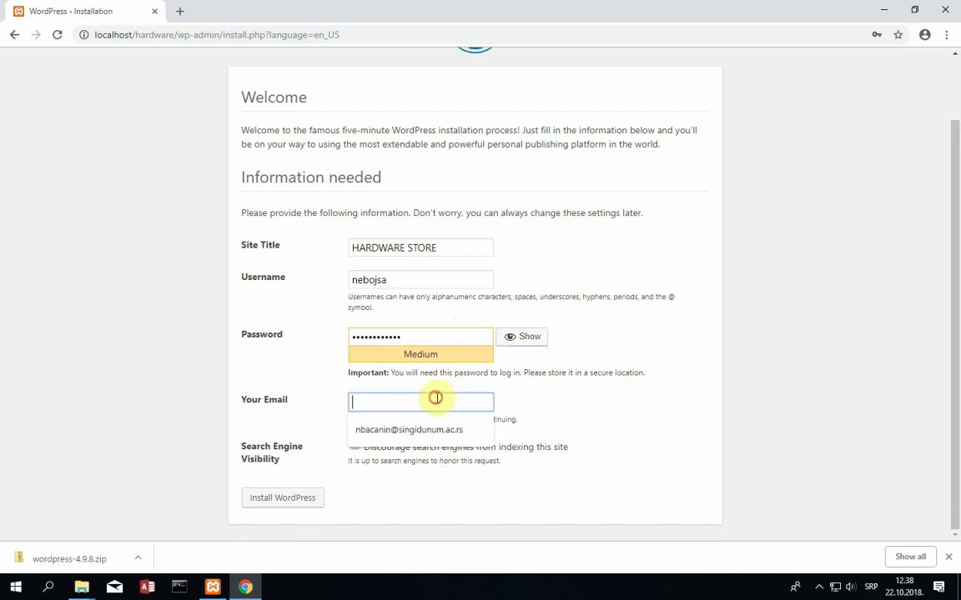
{"action": "left_click", "coordinate": [409, 433]}
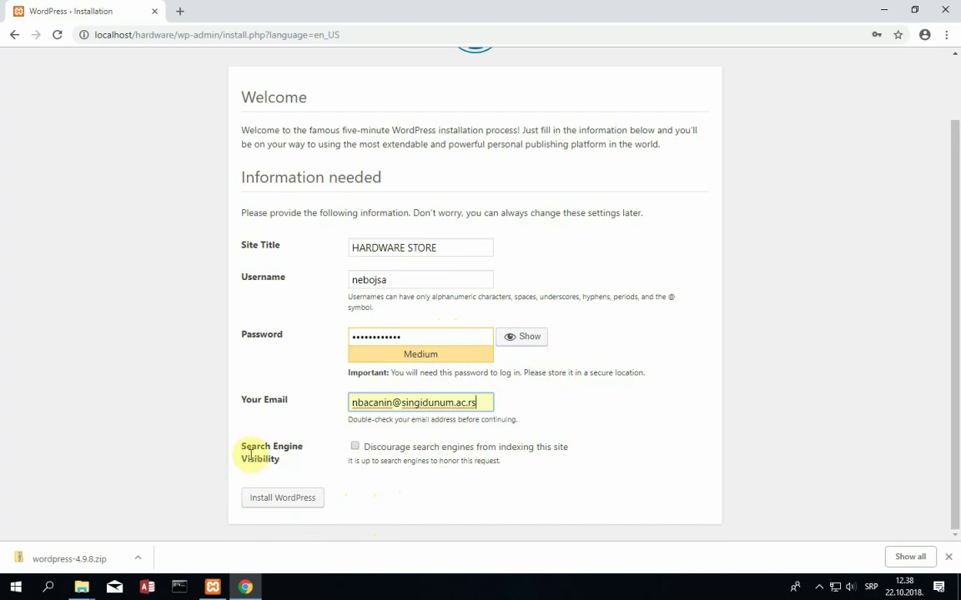
{"action": "left_click_drag", "start_coordinate": [245, 447], "coordinate": [285, 463]}
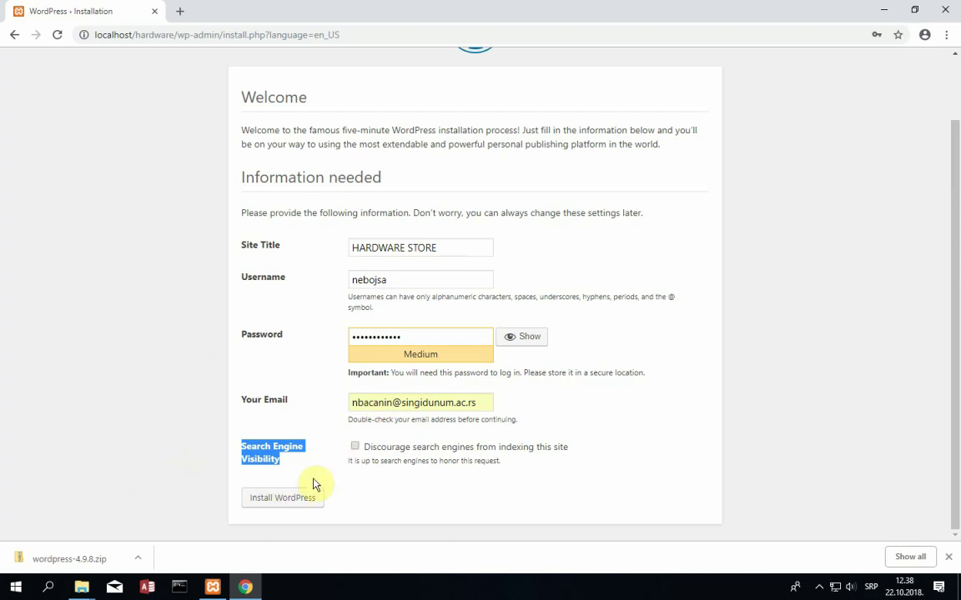
{"action": "left_click", "coordinate": [298, 508]}
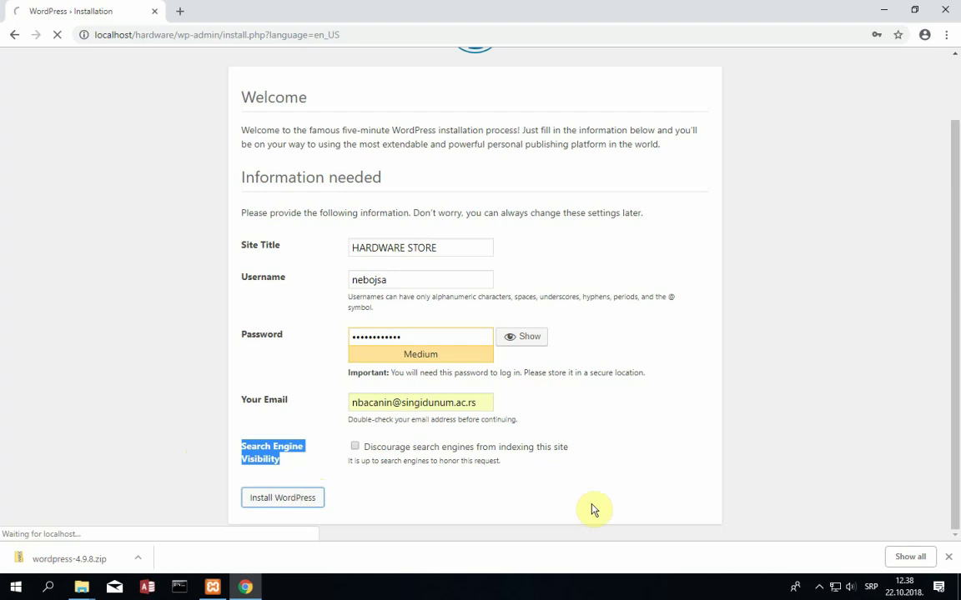
- Tuck away the screen recorder window and raise the speaker volume to 31
{"action": "left_click", "coordinate": [820, 589]}
{"action": "left_click", "coordinate": [779, 560]}
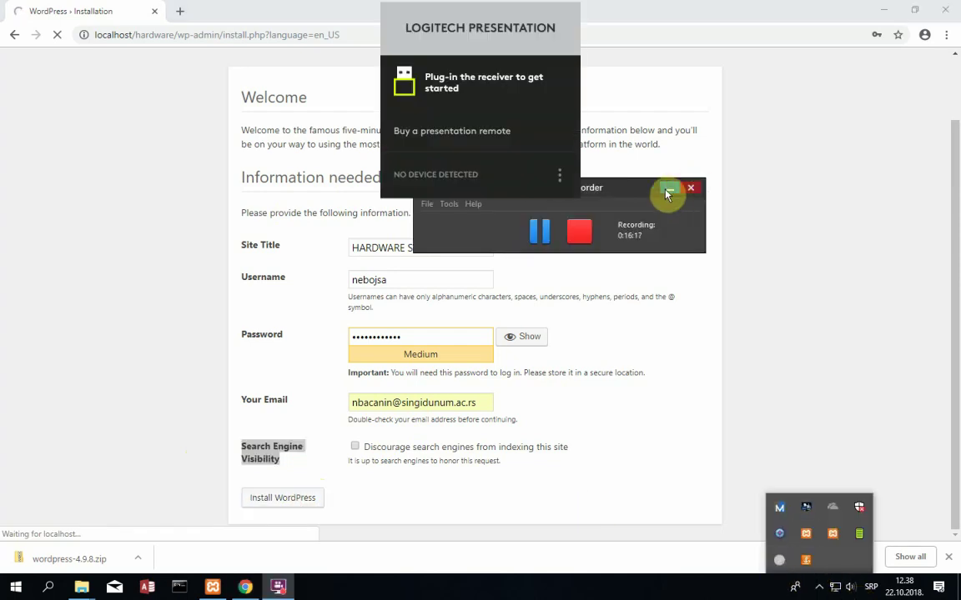
{"action": "left_click", "coordinate": [668, 192]}
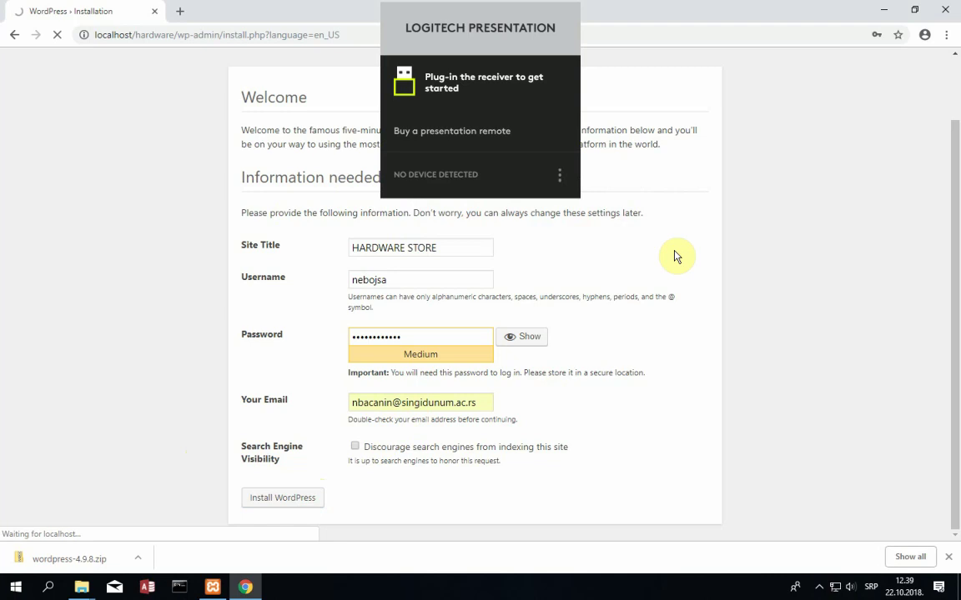
{"action": "left_click", "coordinate": [850, 587]}
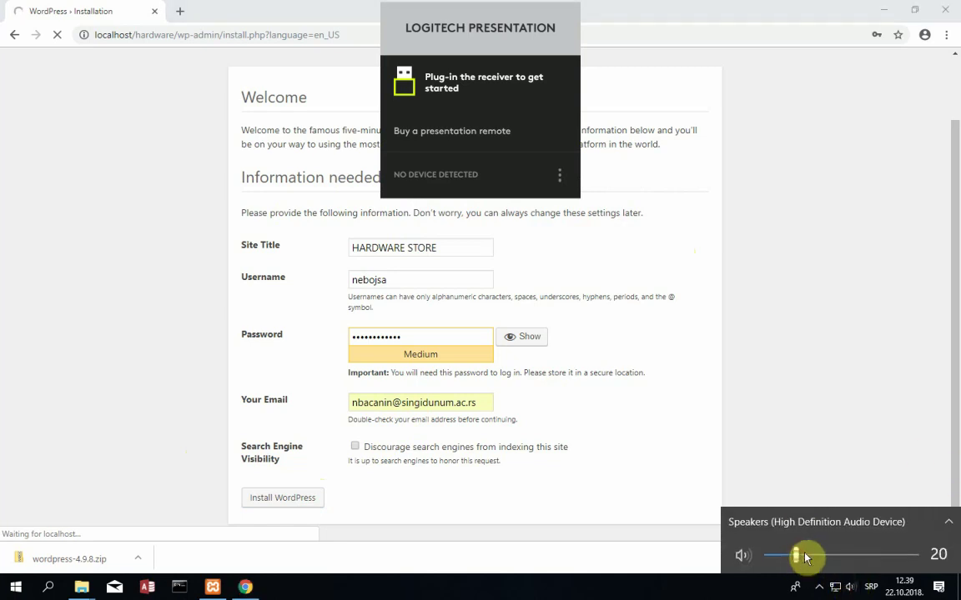
{"action": "left_click_drag", "start_coordinate": [806, 557], "coordinate": [813, 556]}
{"action": "left_click", "coordinate": [692, 453]}
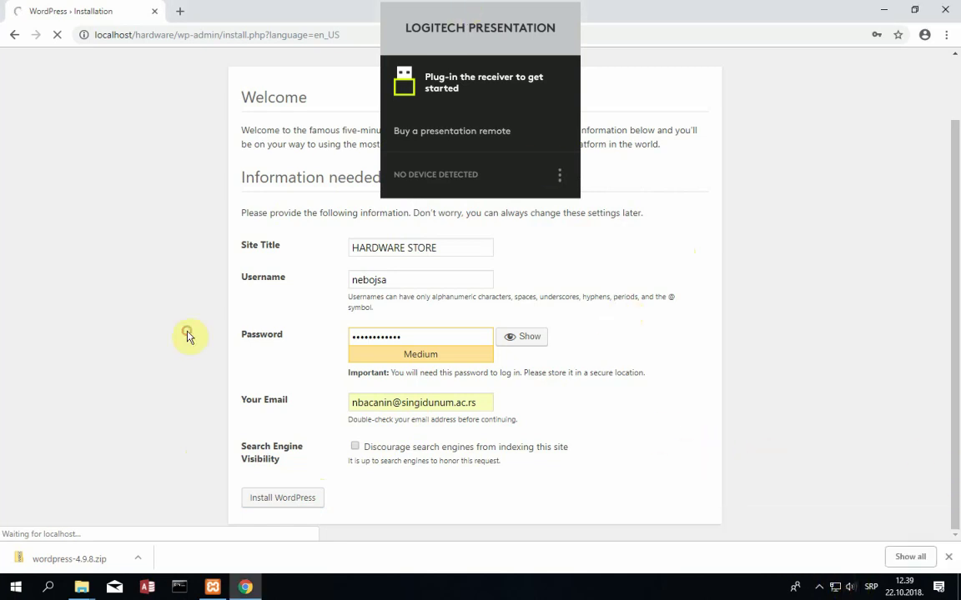
- Dismiss the Logitech panel, resubmit the installation, and continue to the login page
{"action": "left_click", "coordinate": [761, 185]}
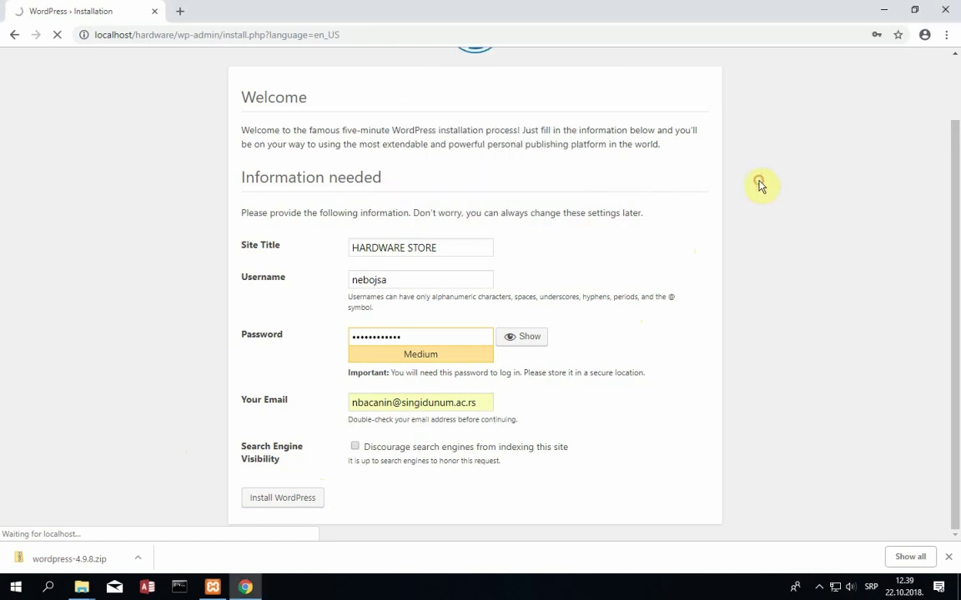
{"action": "left_click", "coordinate": [285, 500]}
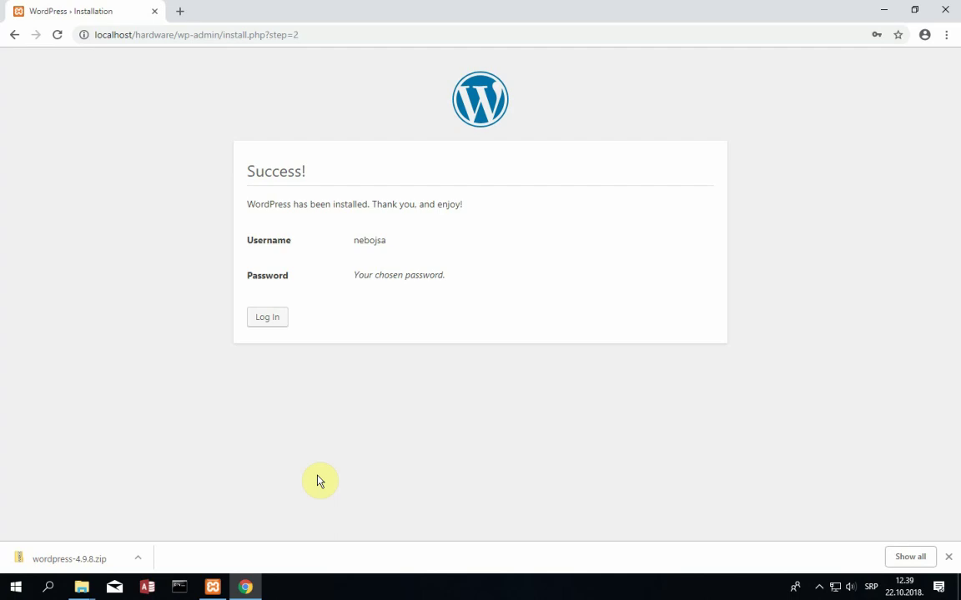
{"action": "left_click", "coordinate": [274, 320]}
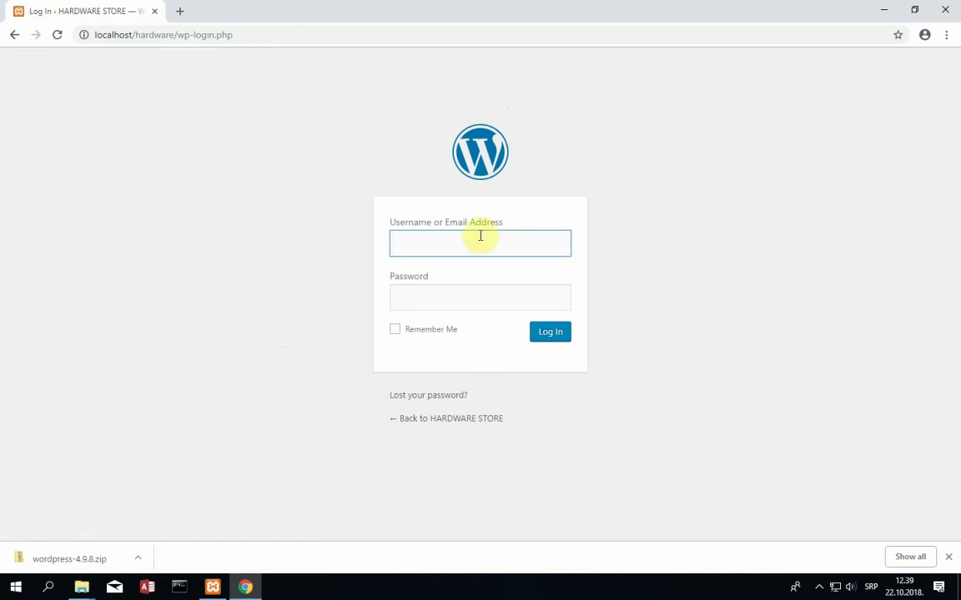
- Close the browser, the htdocs windows and the Downloads window, then launch Google Chrome
{"action": "left_click", "coordinate": [946, 8]}
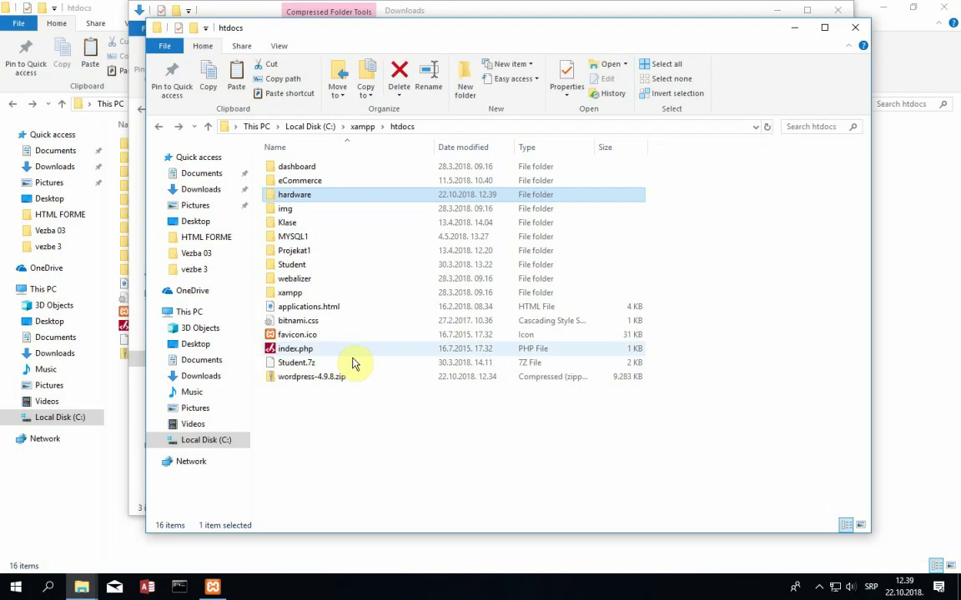
{"action": "left_click", "coordinate": [855, 29]}
{"action": "left_click", "coordinate": [838, 10]}
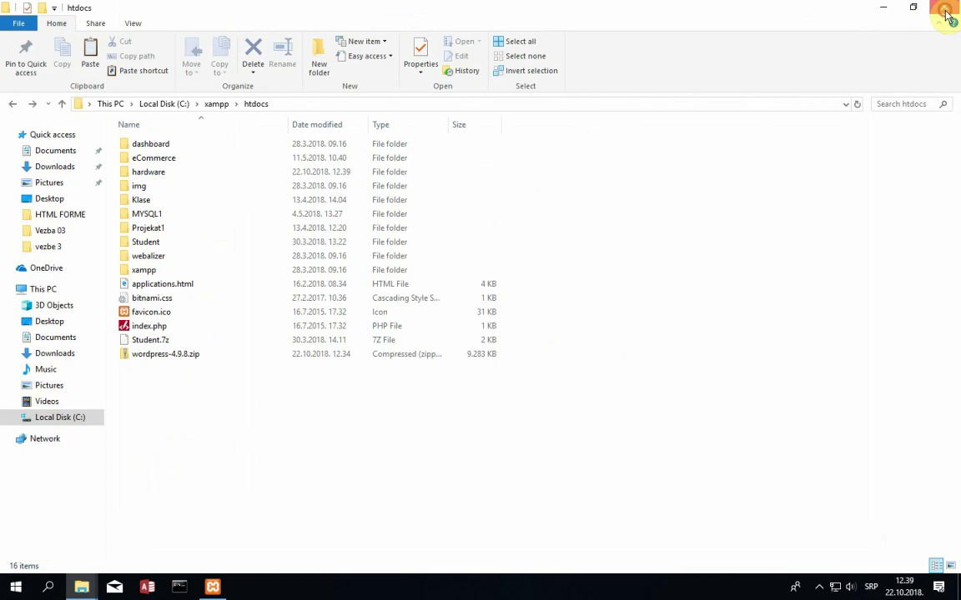
{"action": "left_click", "coordinate": [944, 7]}
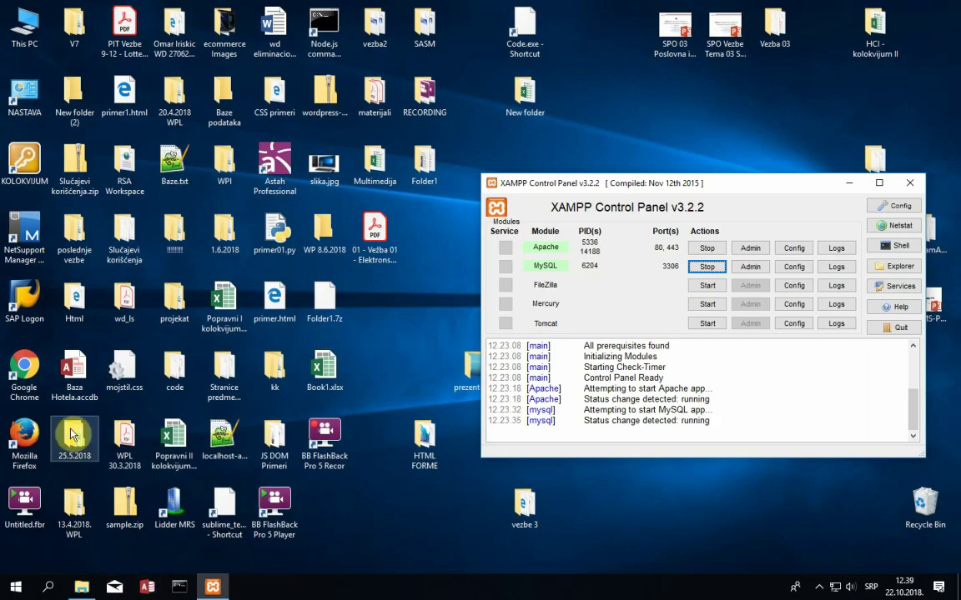
{"action": "double_click", "coordinate": [8, 386]}
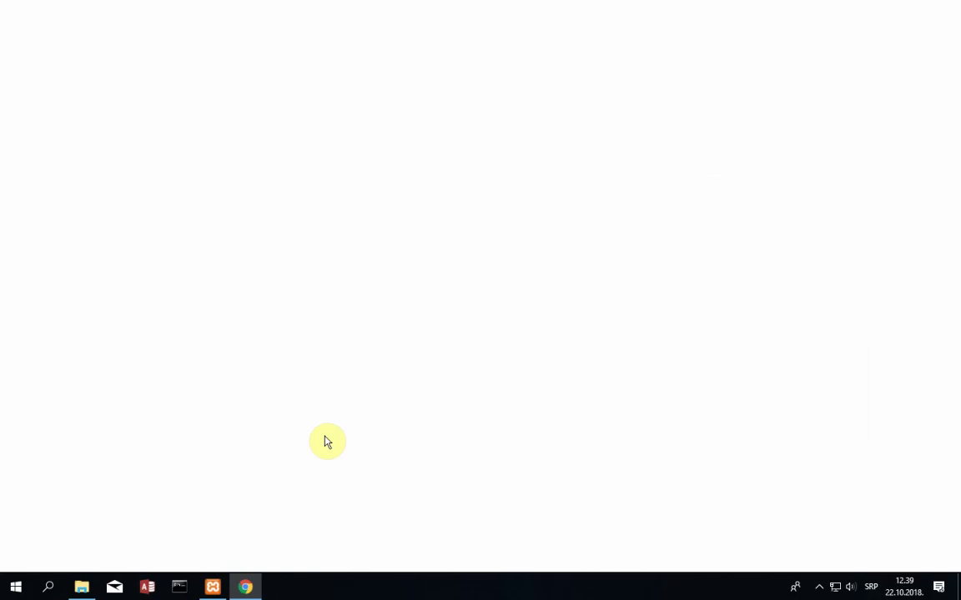
- Load localhost/hardware/wp-admin in Chrome to reach the HARDWARE STORE login form
{"action": "type", "text": "localhost"}
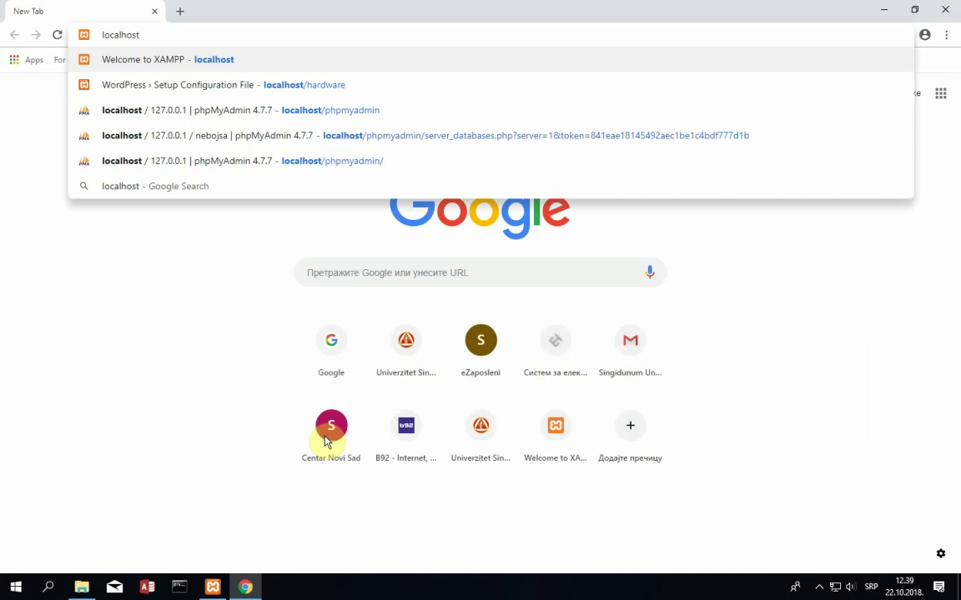
{"action": "type", "text": "/har"}
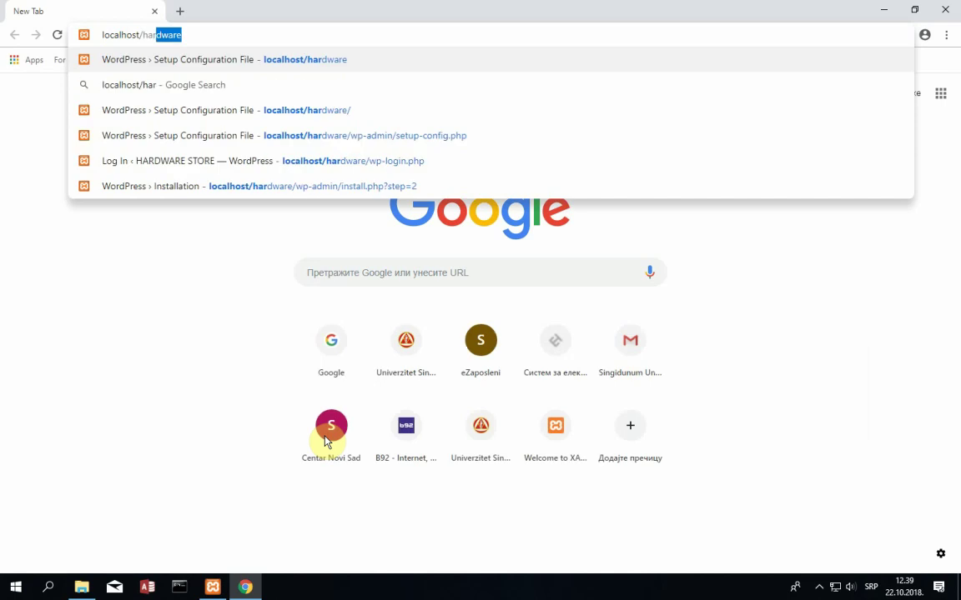
{"action": "type", "text": "dware/"}
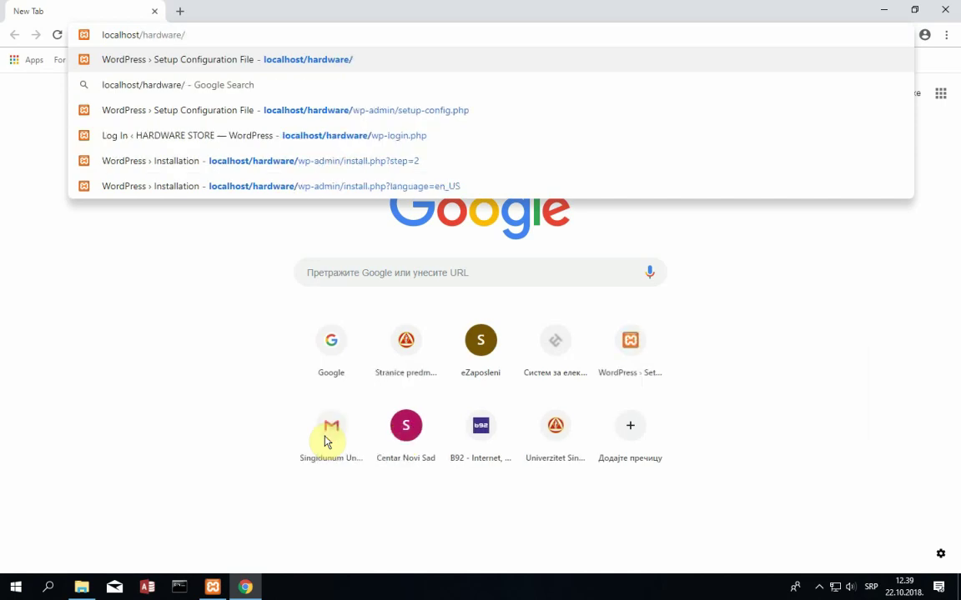
{"action": "type", "text": "wp-admin"}
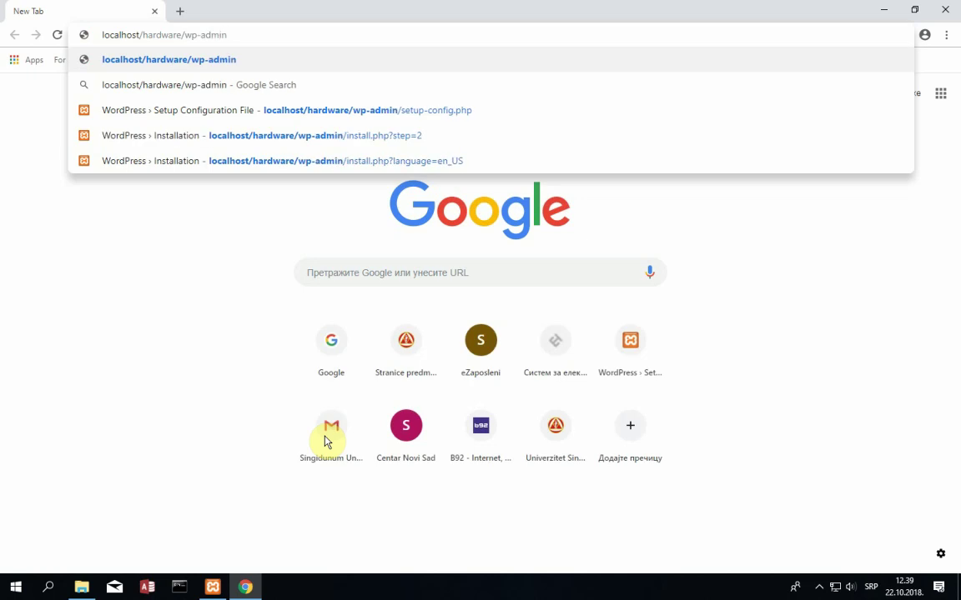
{"action": "key", "text": "Return"}
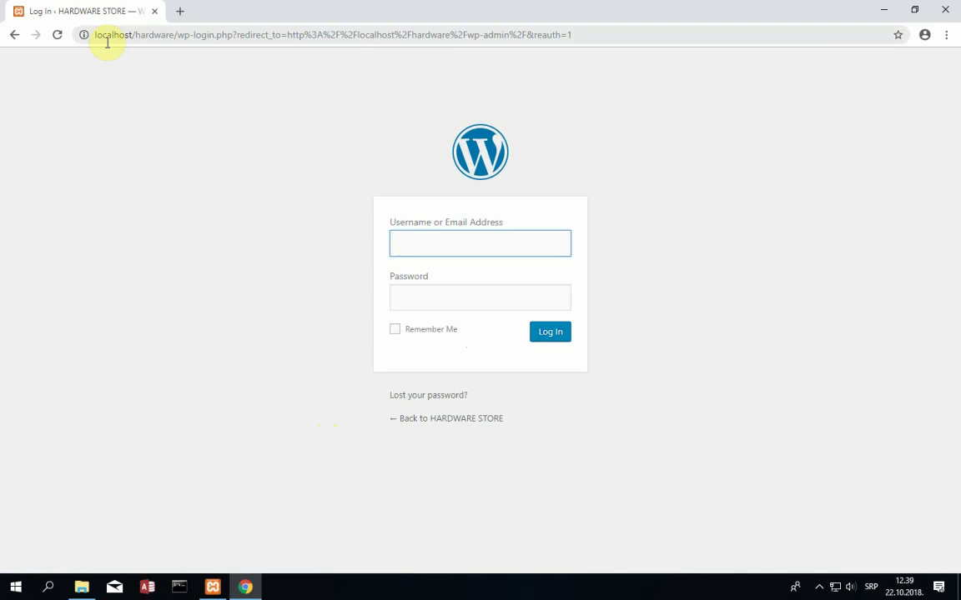
{"action": "left_click", "coordinate": [153, 35]}
{"action": "type", "text": "loc"}
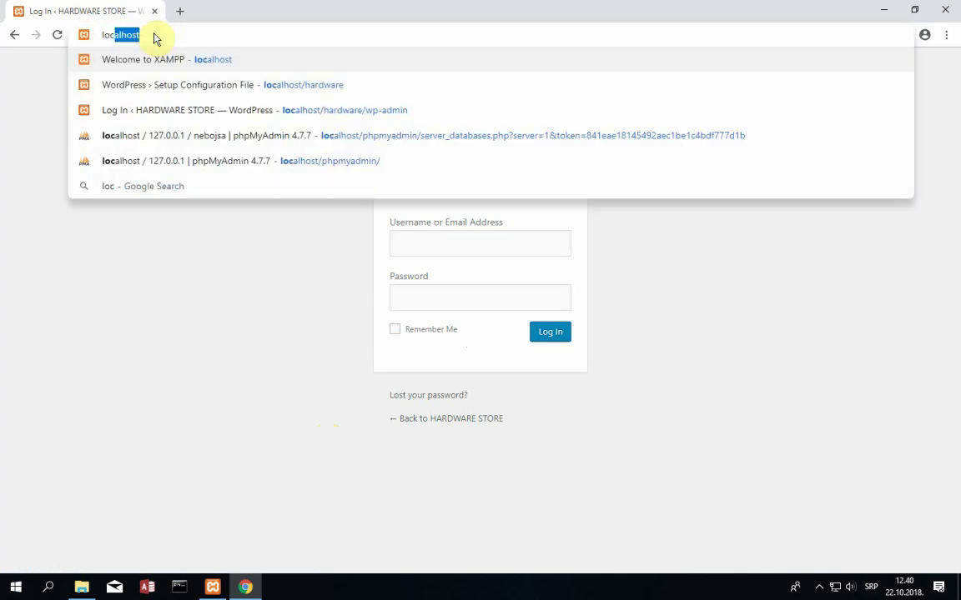
{"action": "type", "text": "alhost/"}
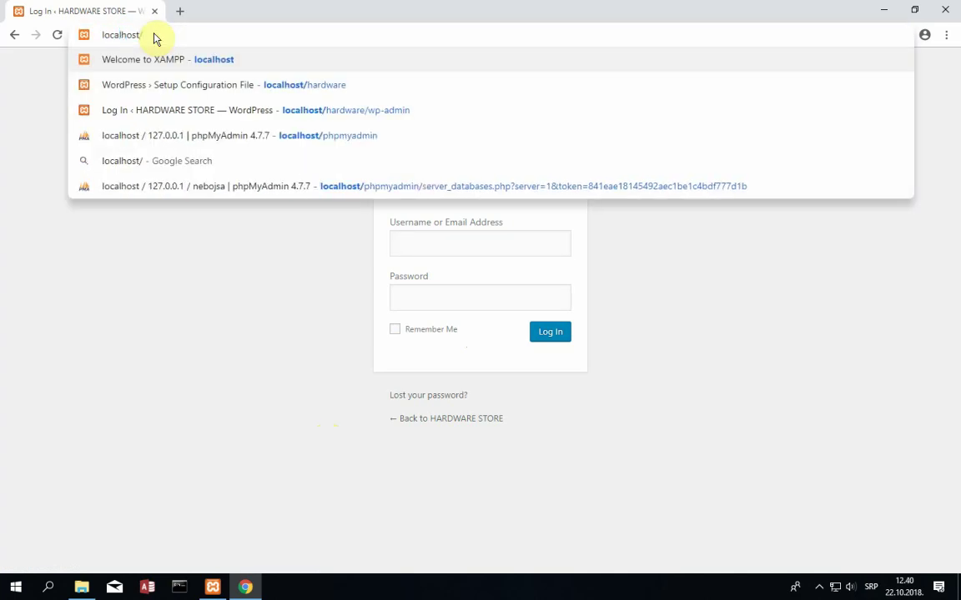
{"action": "type", "text": "hardware"}
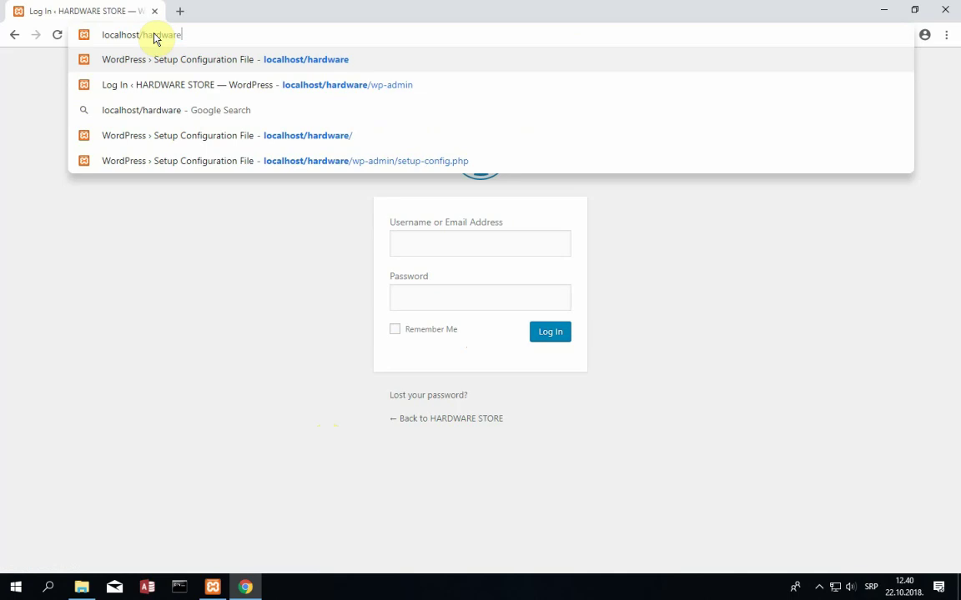
{"action": "type", "text": "/wp-ad"}
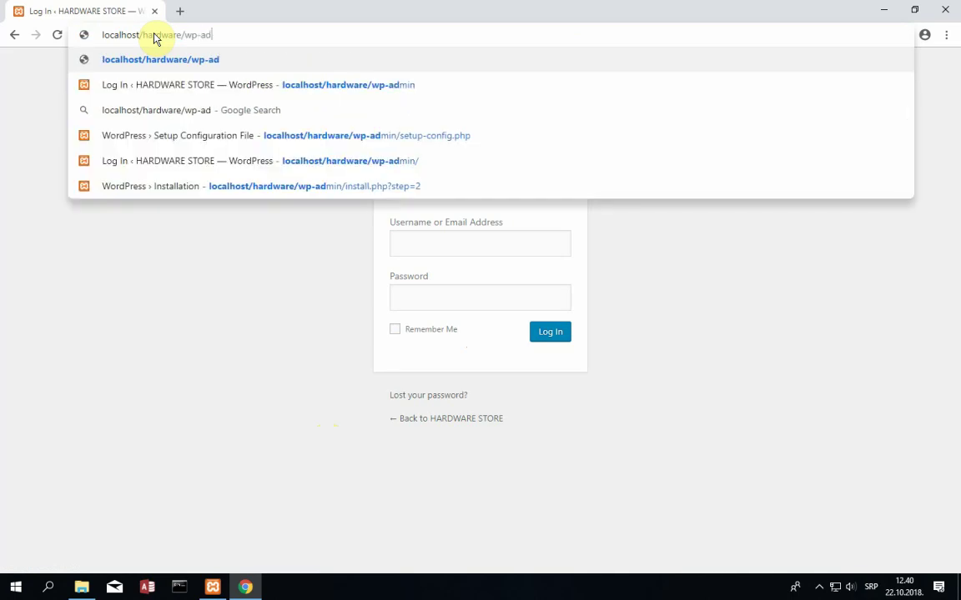
{"action": "type", "text": "min"}
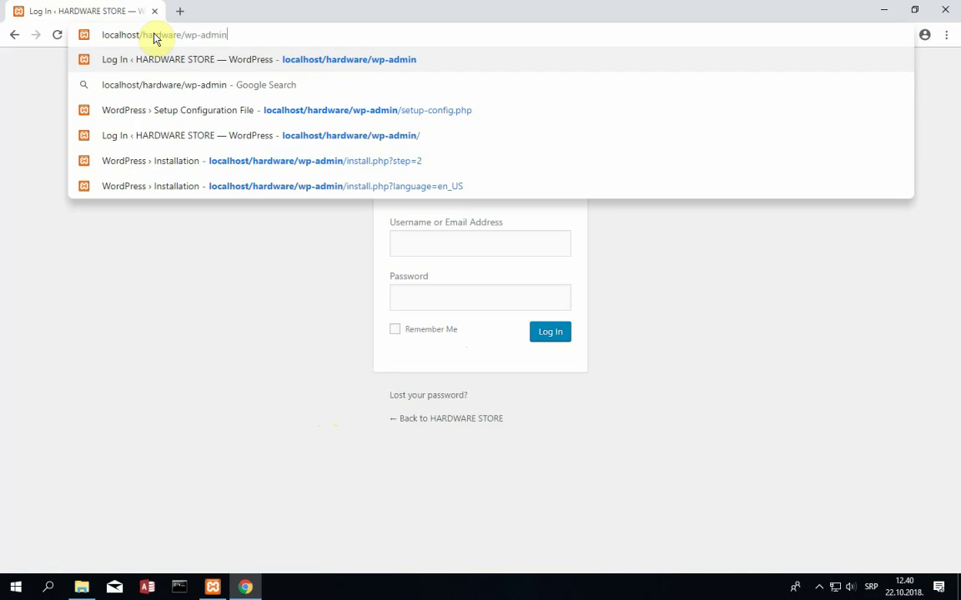
{"action": "key", "text": "Return"}
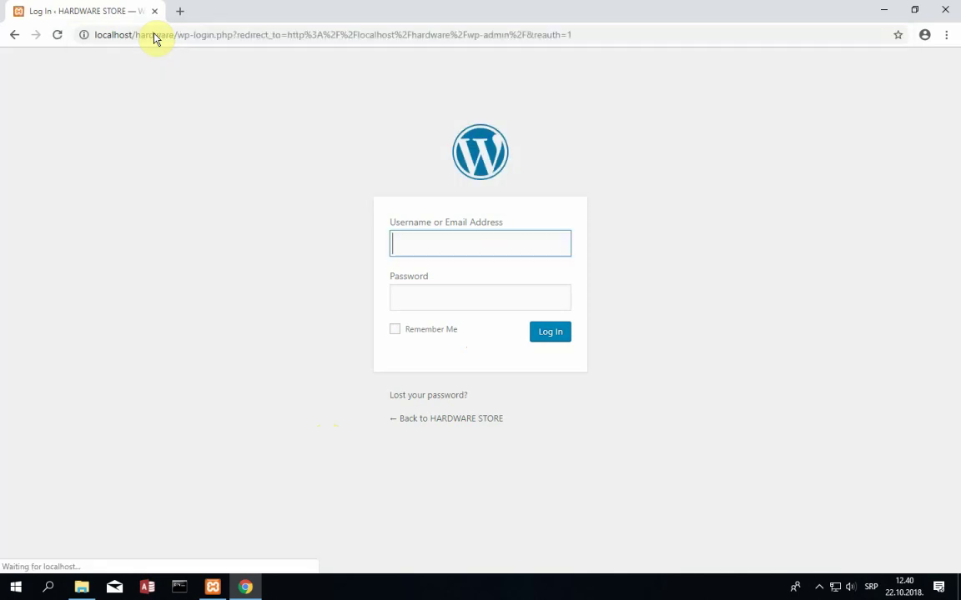
{"action": "left_click", "coordinate": [430, 240]}
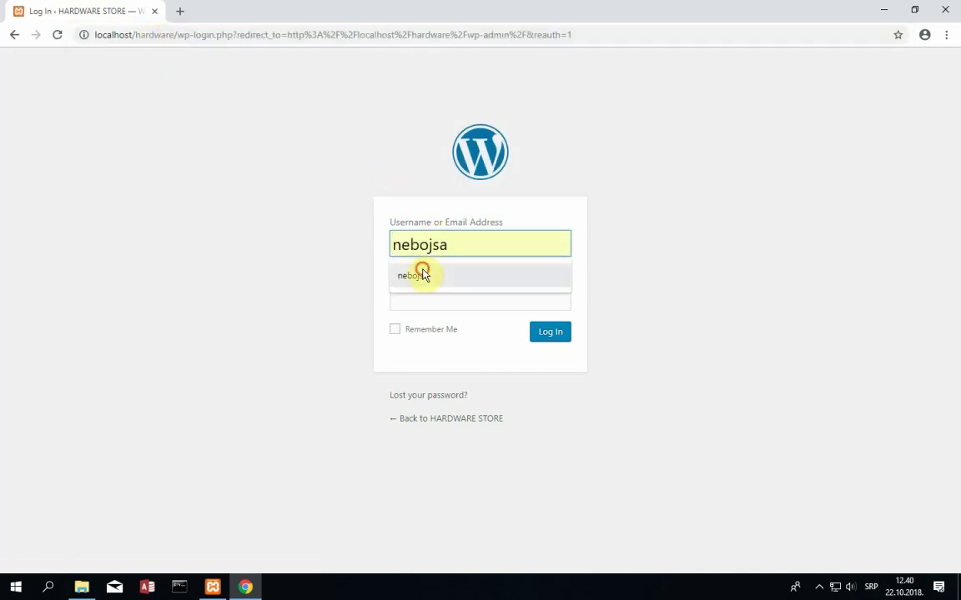
- Sign in with the saved admin username and the account password to reach the Dashboard
{"action": "left_click", "coordinate": [422, 274]}
{"action": "left_click", "coordinate": [432, 309]}
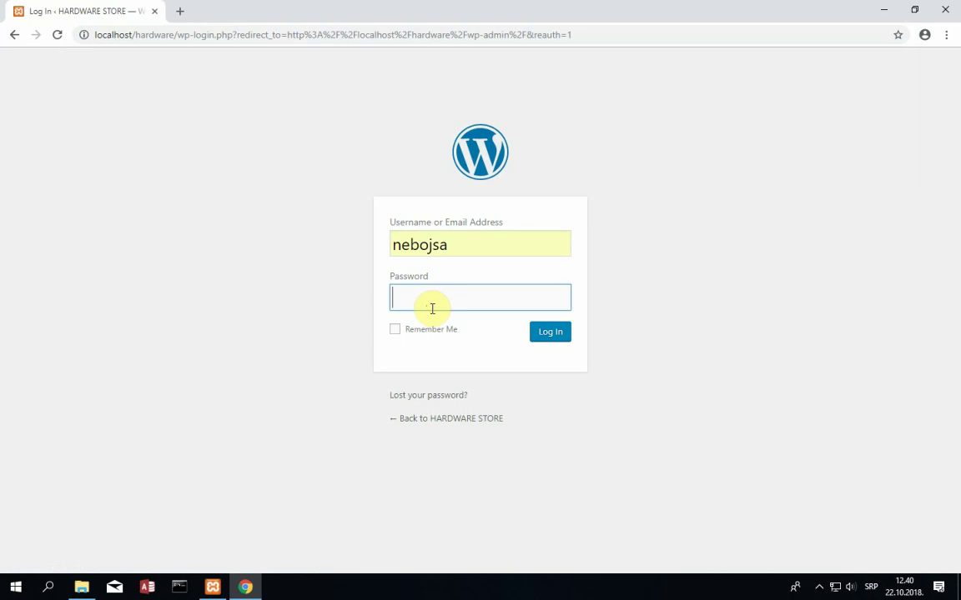
{"action": "type", "text": "••••"}
{"action": "key", "text": "BackSpace"}
{"action": "key", "text": "BackSpace"}
{"action": "key", "text": "BackSpace"}
{"action": "key", "text": "BackSpace"}
{"action": "type", "text": "••••••••"}
{"action": "key", "text": "BackSpace"}
{"action": "key", "text": "BackSpace"}
{"action": "key", "text": "BackSpace"}
{"action": "key", "text": "BackSpace"}
{"action": "key", "text": "BackSpace"}
{"action": "key", "text": "BackSpace"}
{"action": "key", "text": "BackSpace"}
{"action": "type", "text": "•••••••••••"}
{"action": "key", "text": "Return"}
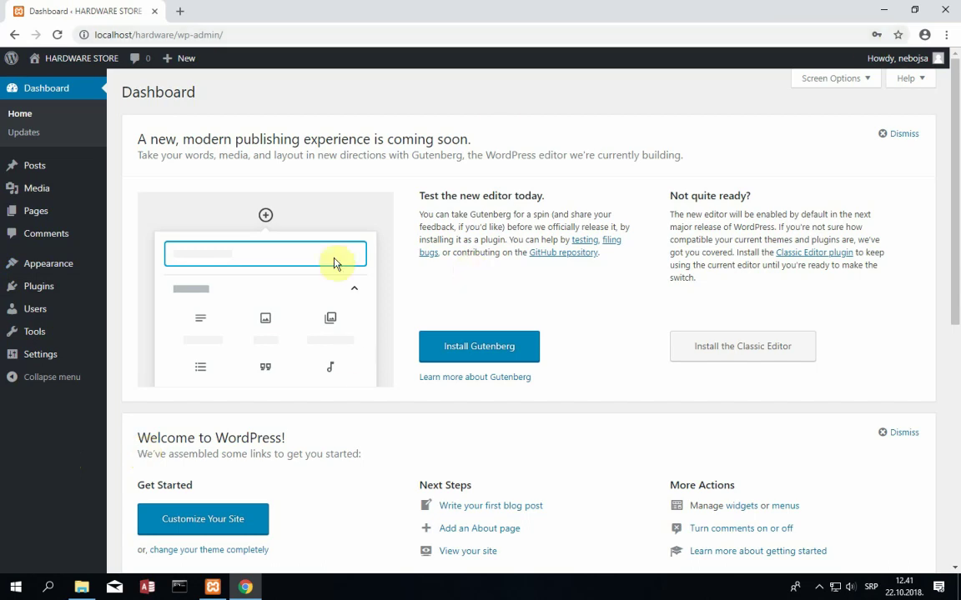
{"action": "mouse_move", "coordinate": [6, 62]}
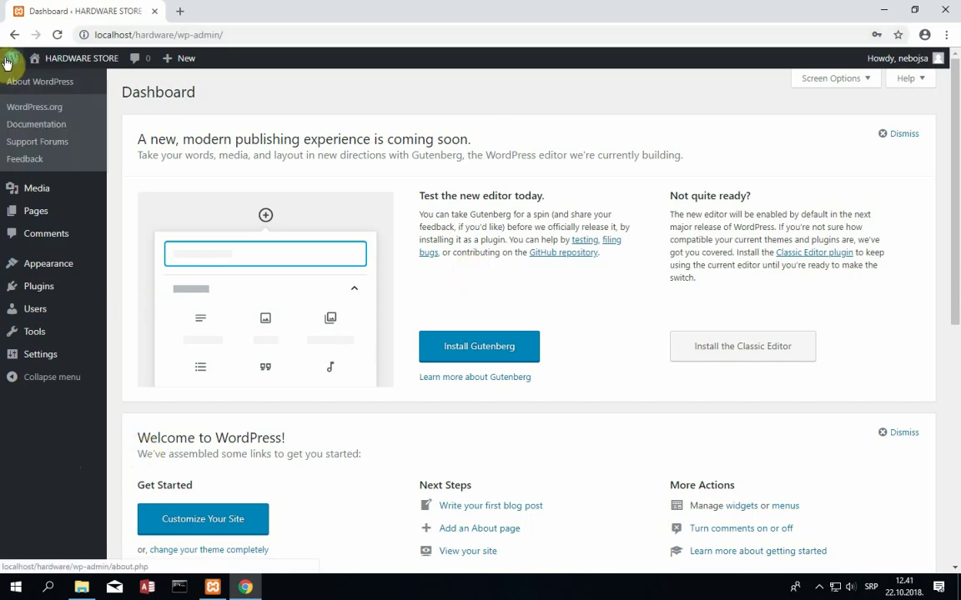
{"action": "mouse_move", "coordinate": [68, 63]}
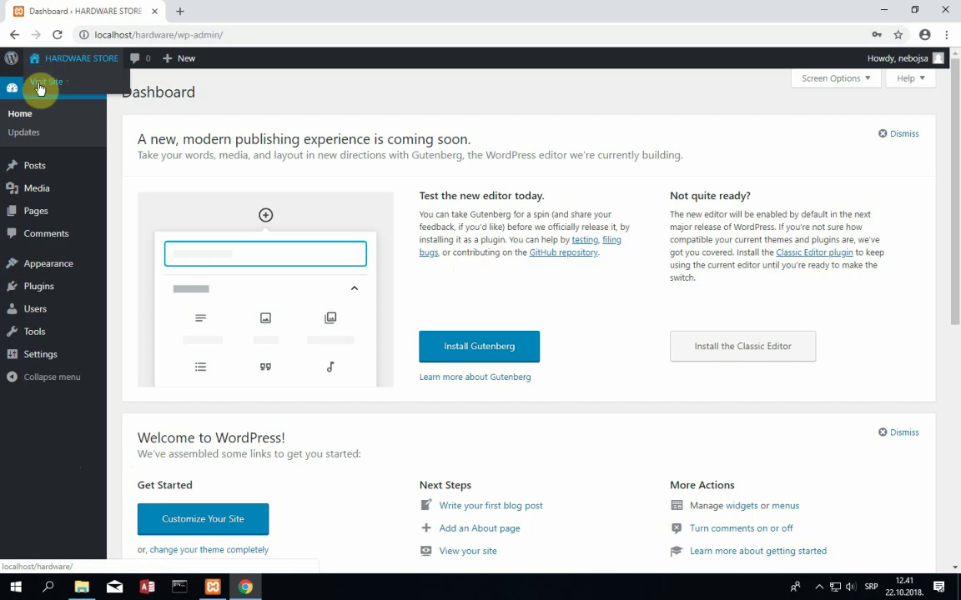
- Visit the public HARDWARE STORE site and browse its Hello world! post and sidebar widgets
{"action": "left_click", "coordinate": [40, 88]}
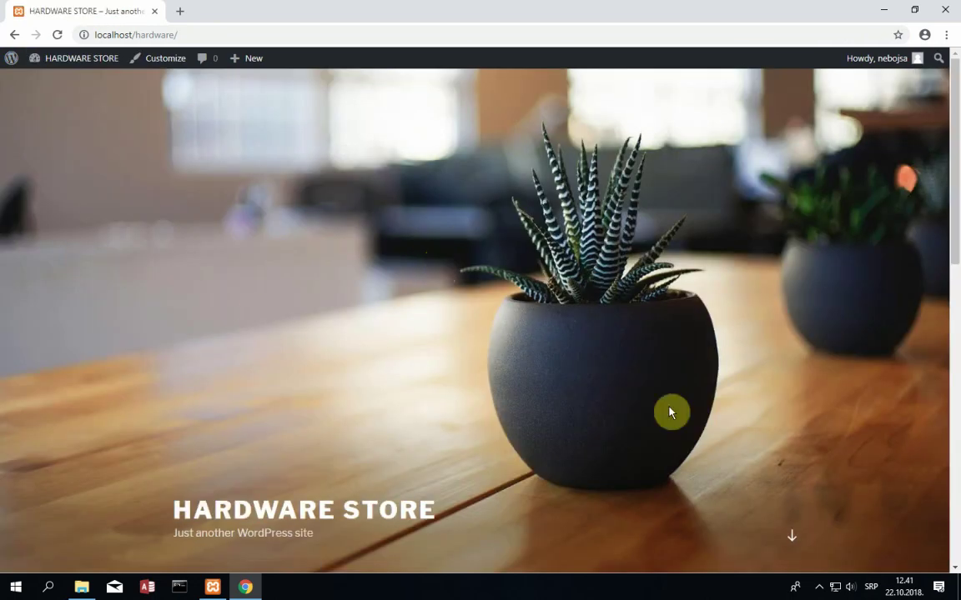
{"action": "scroll", "coordinate": [417, 325], "scroll_direction": "down", "scroll_amount": 5}
{"action": "scroll", "coordinate": [417, 325], "scroll_direction": "up", "scroll_amount": 5}
{"action": "scroll", "coordinate": [417, 325], "scroll_direction": "down", "scroll_amount": 9}
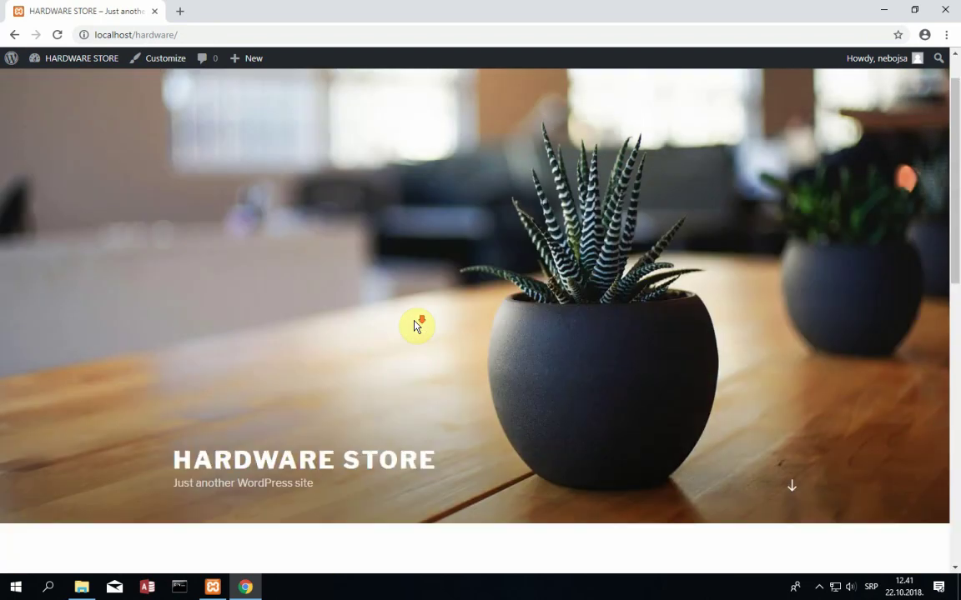
{"action": "scroll", "coordinate": [417, 325], "scroll_direction": "up", "scroll_amount": 9}
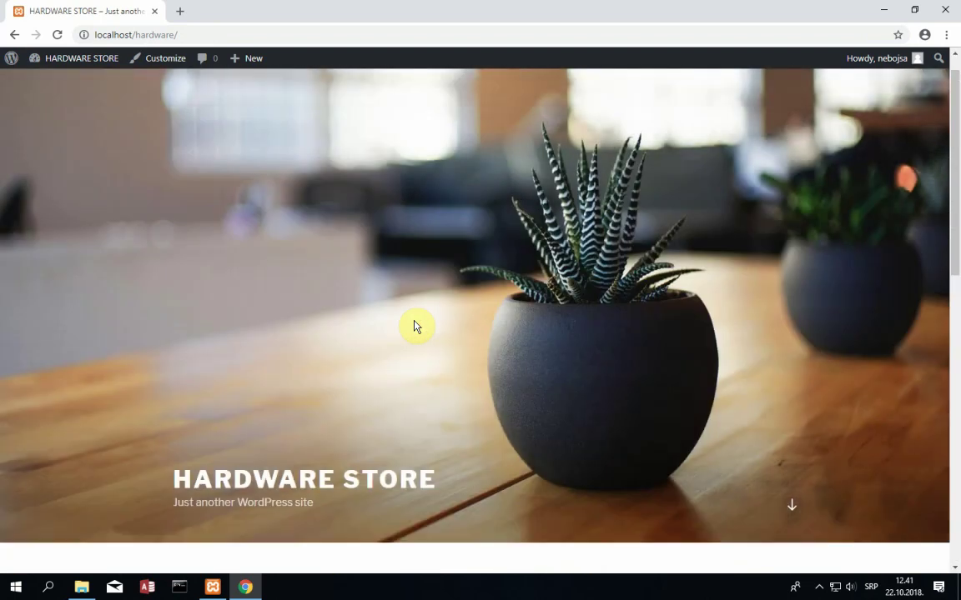
{"action": "scroll", "coordinate": [417, 325], "scroll_direction": "down", "scroll_amount": 4}
{"action": "scroll", "coordinate": [417, 325], "scroll_direction": "up", "scroll_amount": 4}
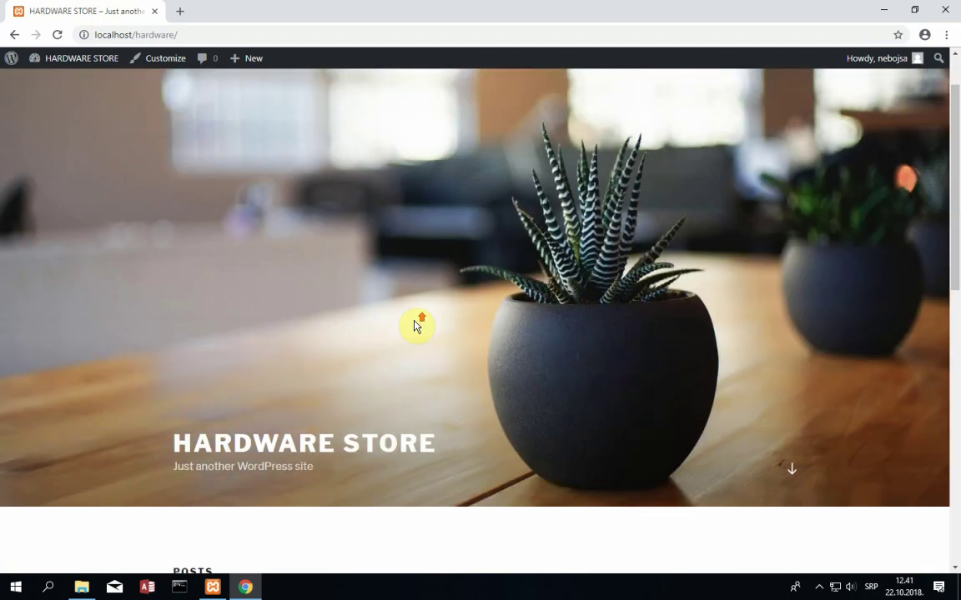
{"action": "scroll", "coordinate": [418, 325], "scroll_direction": "up", "scroll_amount": 1}
{"action": "scroll", "coordinate": [420, 327], "scroll_direction": "down", "scroll_amount": 1}
{"action": "scroll", "coordinate": [442, 321], "scroll_direction": "up", "scroll_amount": 1}
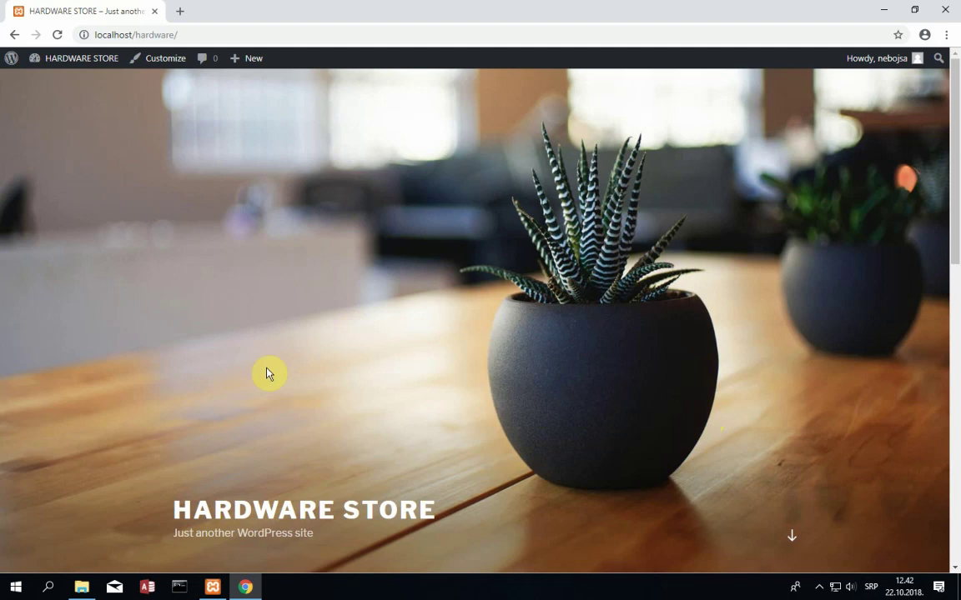
{"action": "scroll", "coordinate": [465, 382], "scroll_direction": "down", "scroll_amount": 6}
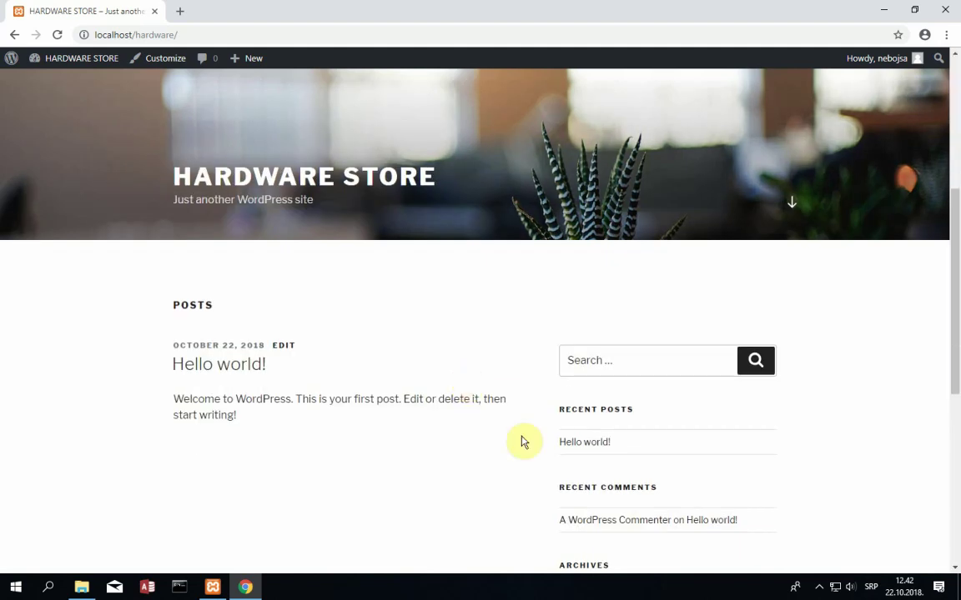
{"action": "scroll", "coordinate": [622, 527], "scroll_direction": "down", "scroll_amount": 3}
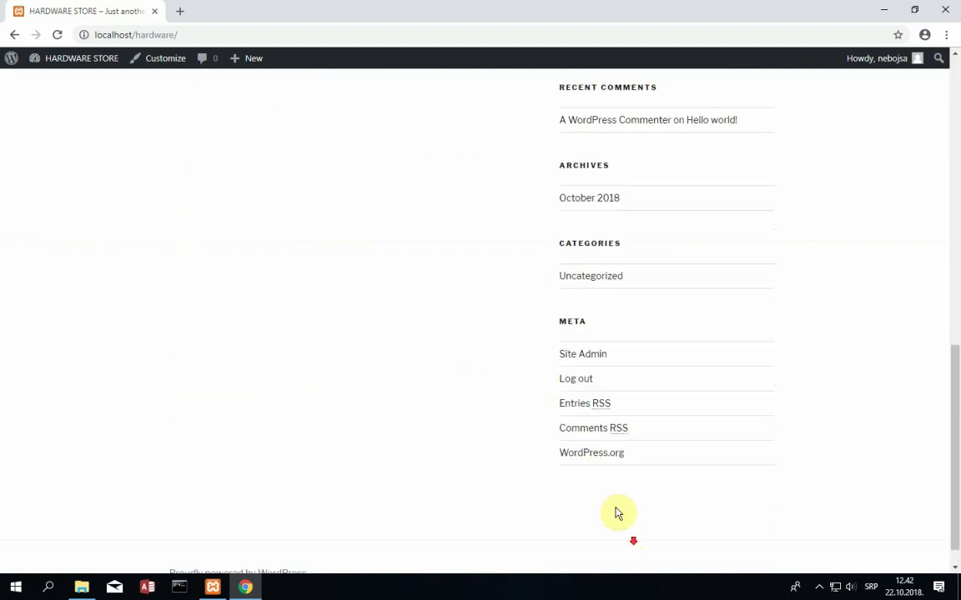
{"action": "scroll", "coordinate": [601, 296], "scroll_direction": "up", "scroll_amount": 2}
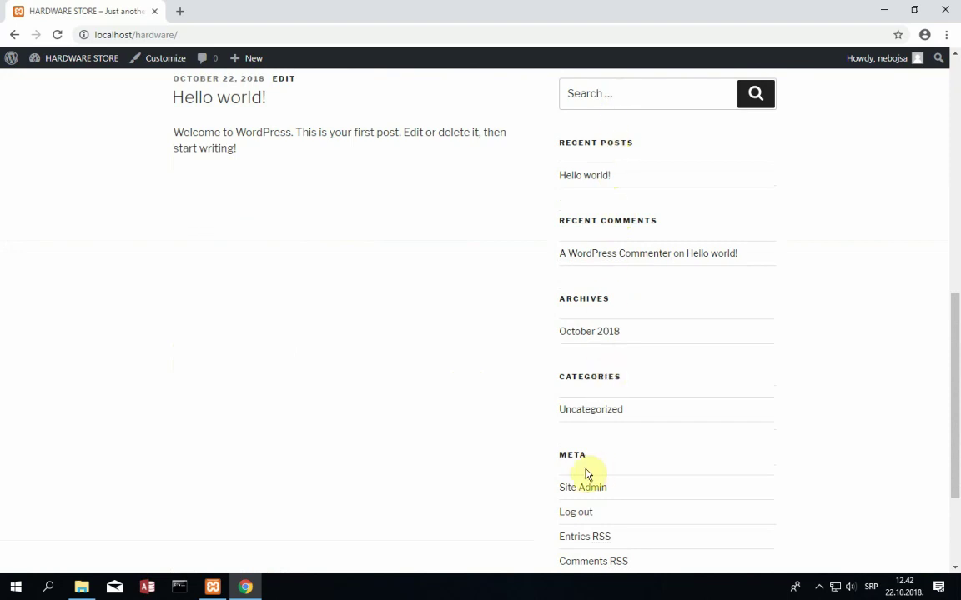
{"action": "scroll", "coordinate": [408, 495], "scroll_direction": "up", "scroll_amount": 2}
{"action": "scroll", "coordinate": [494, 470], "scroll_direction": "down", "scroll_amount": 1}
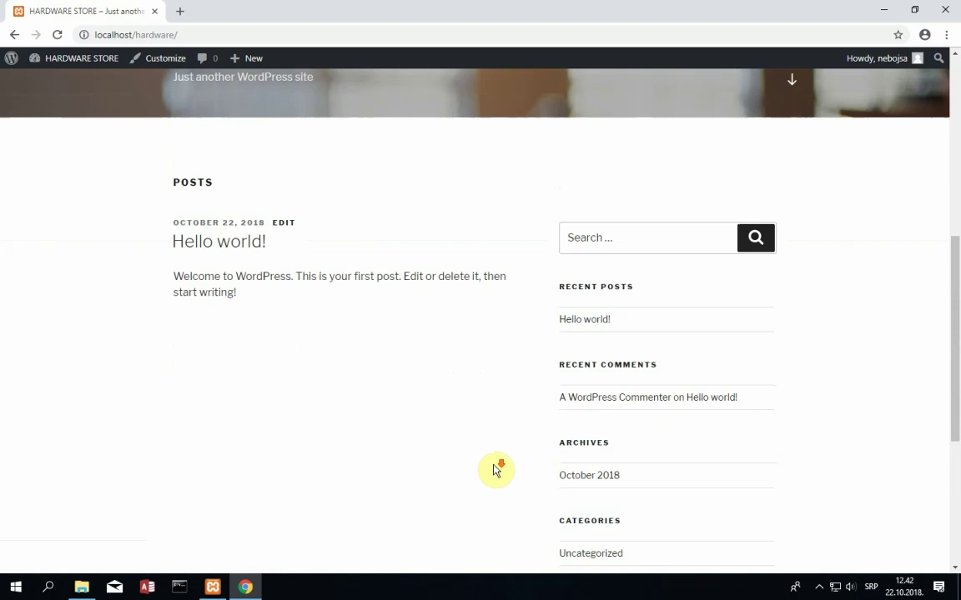
{"action": "scroll", "coordinate": [495, 469], "scroll_direction": "down", "scroll_amount": 2}
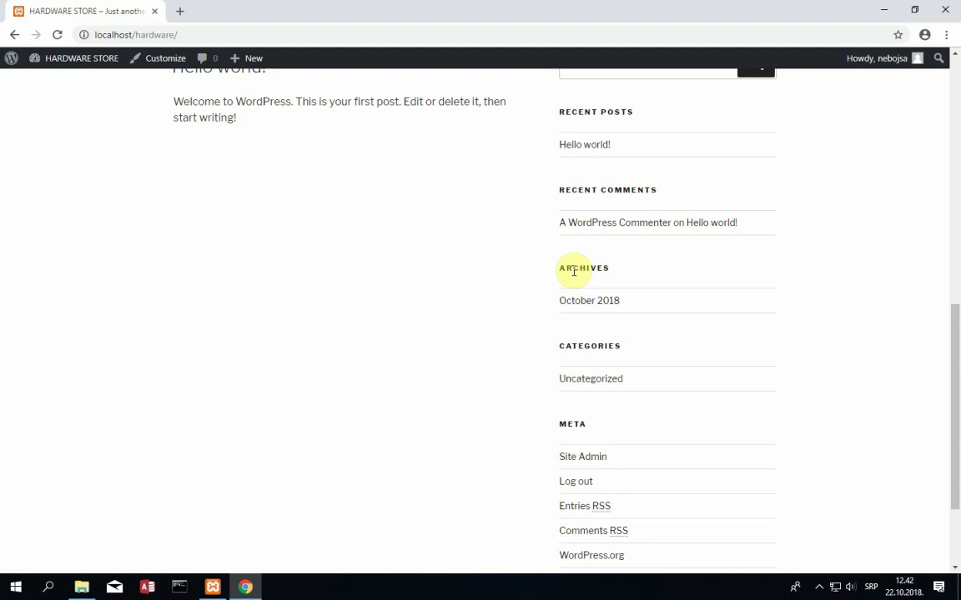
- Browse the front page once more, then go back to the admin Dashboard via the HARDWARE STORE menu
{"action": "scroll", "coordinate": [574, 272], "scroll_direction": "up", "scroll_amount": 3}
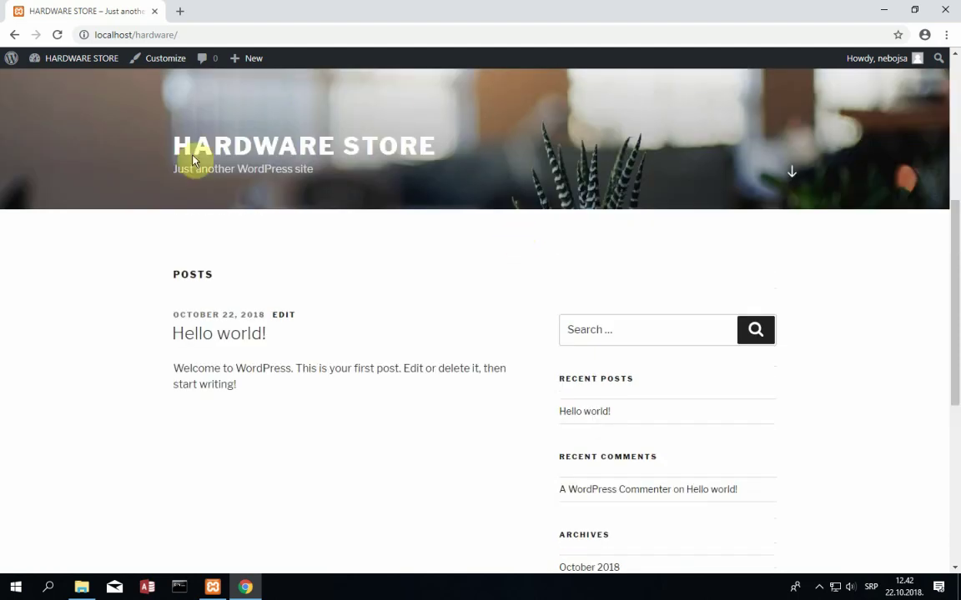
{"action": "scroll", "coordinate": [200, 332], "scroll_direction": "down", "scroll_amount": 2}
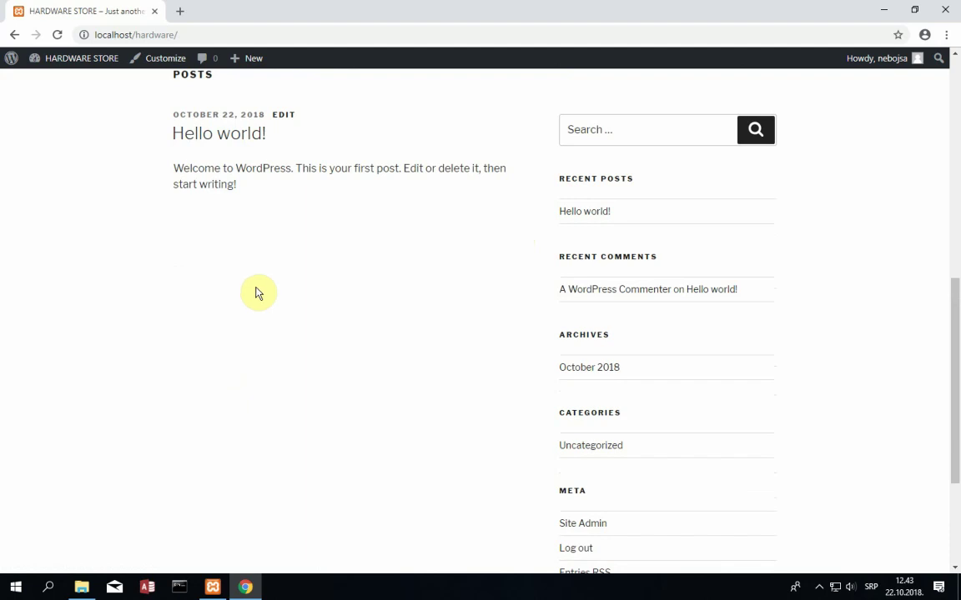
{"action": "scroll", "coordinate": [253, 287], "scroll_direction": "up", "scroll_amount": 5}
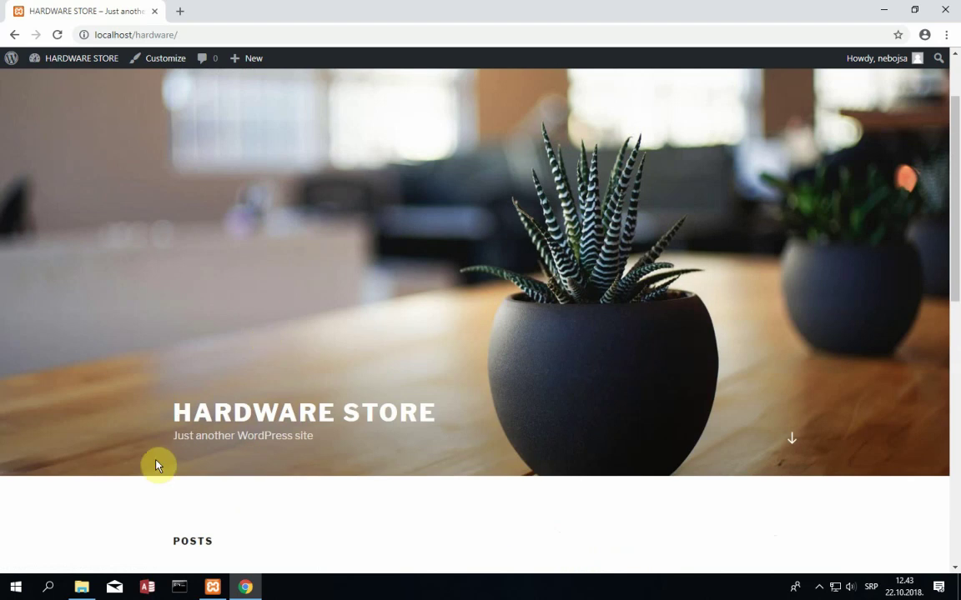
{"action": "scroll", "coordinate": [157, 465], "scroll_direction": "down", "scroll_amount": 1}
{"action": "scroll", "coordinate": [157, 465], "scroll_direction": "down", "scroll_amount": 1}
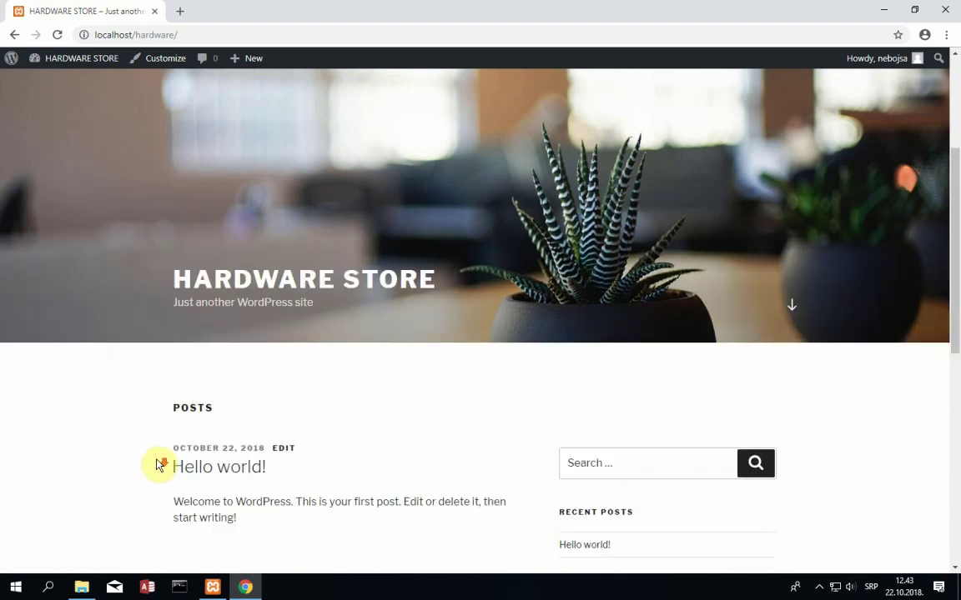
{"action": "scroll", "coordinate": [156, 465], "scroll_direction": "down", "scroll_amount": 5}
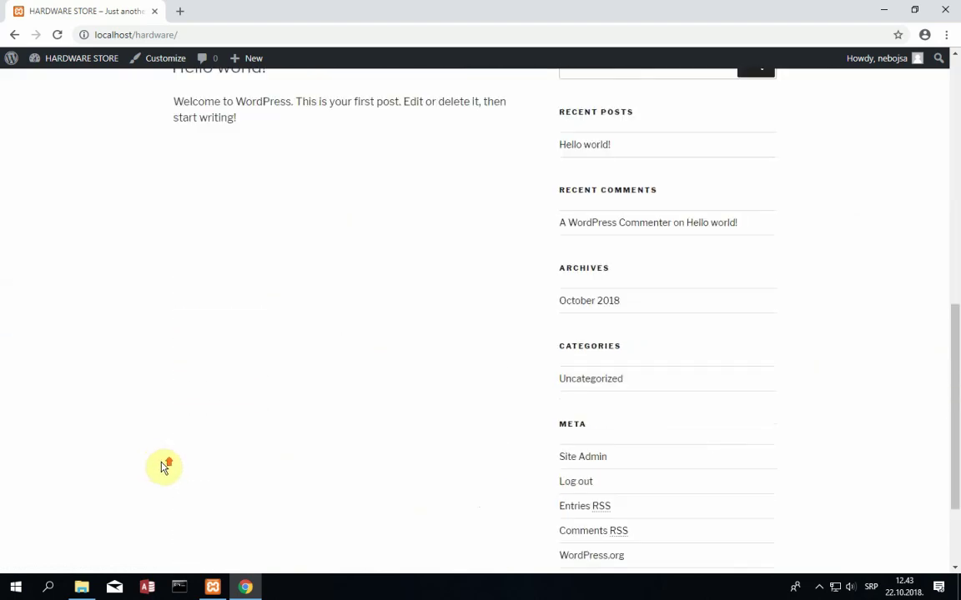
{"action": "scroll", "coordinate": [165, 465], "scroll_direction": "up", "scroll_amount": 2}
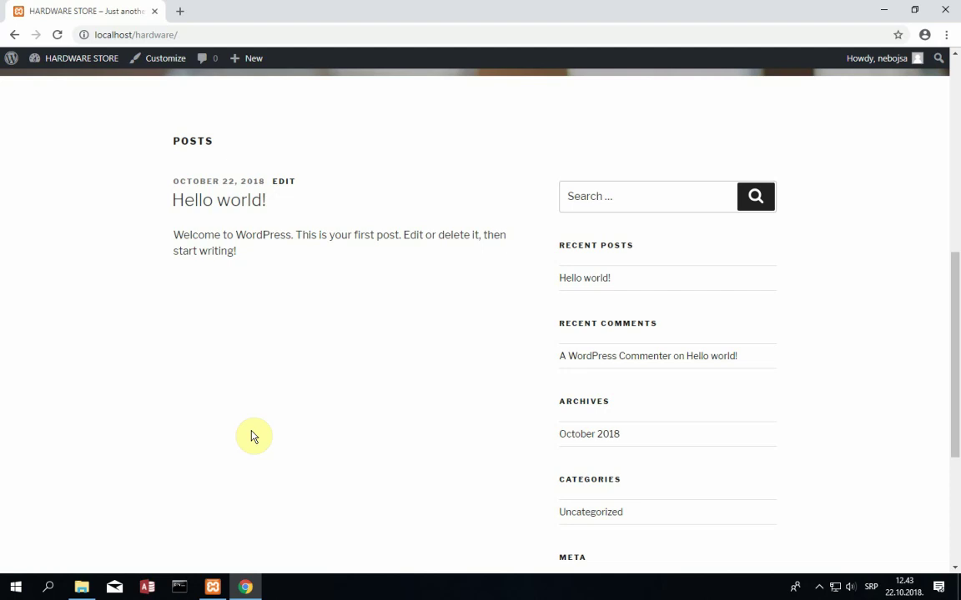
{"action": "scroll", "coordinate": [257, 435], "scroll_direction": "up", "scroll_amount": 5}
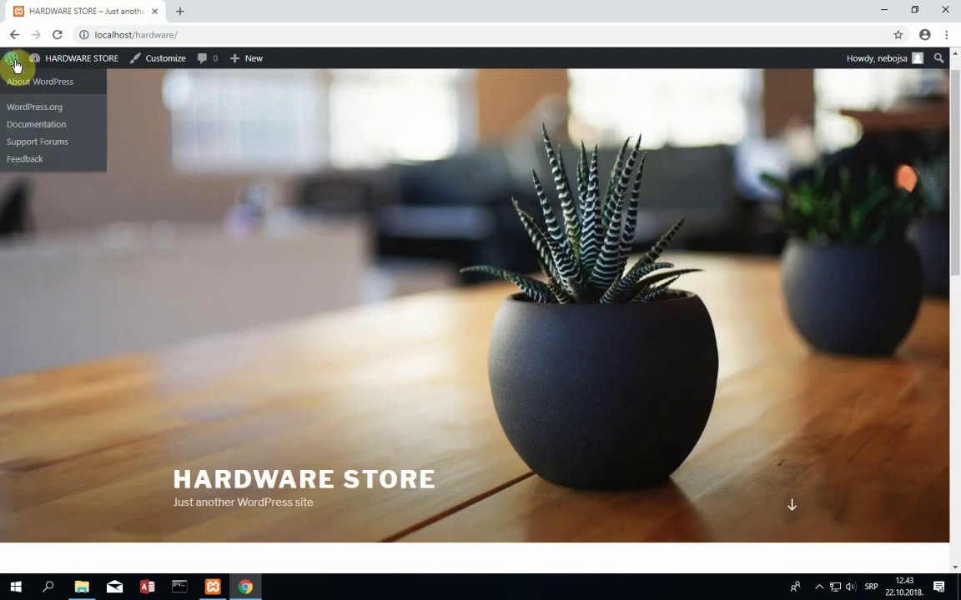
{"action": "mouse_move", "coordinate": [40, 64]}
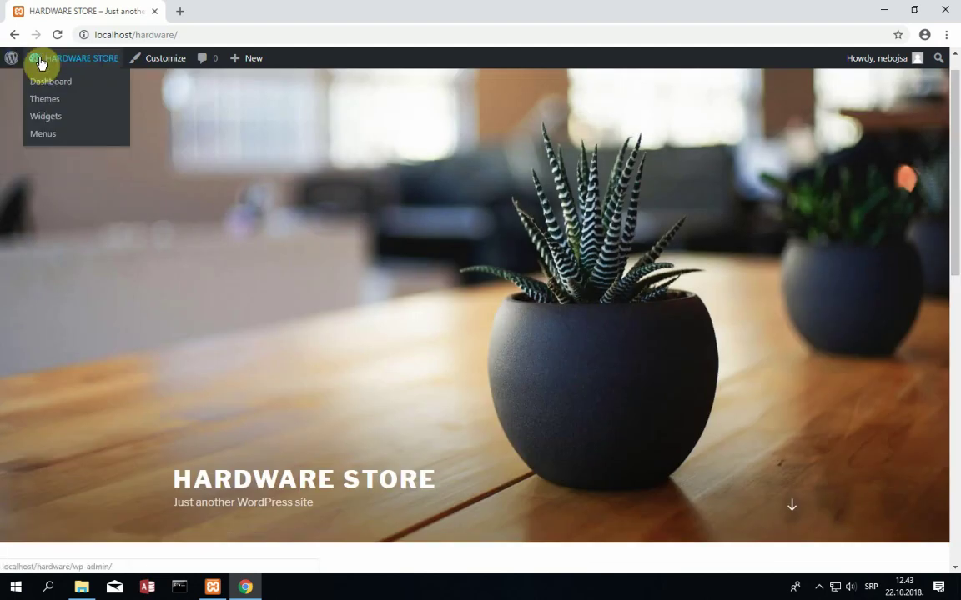
{"action": "left_click", "coordinate": [42, 83]}
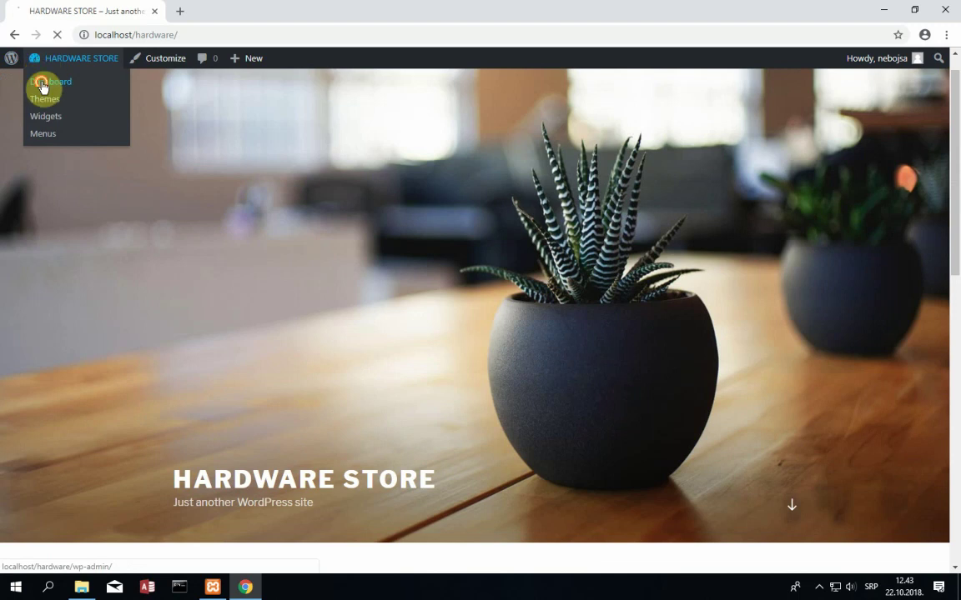
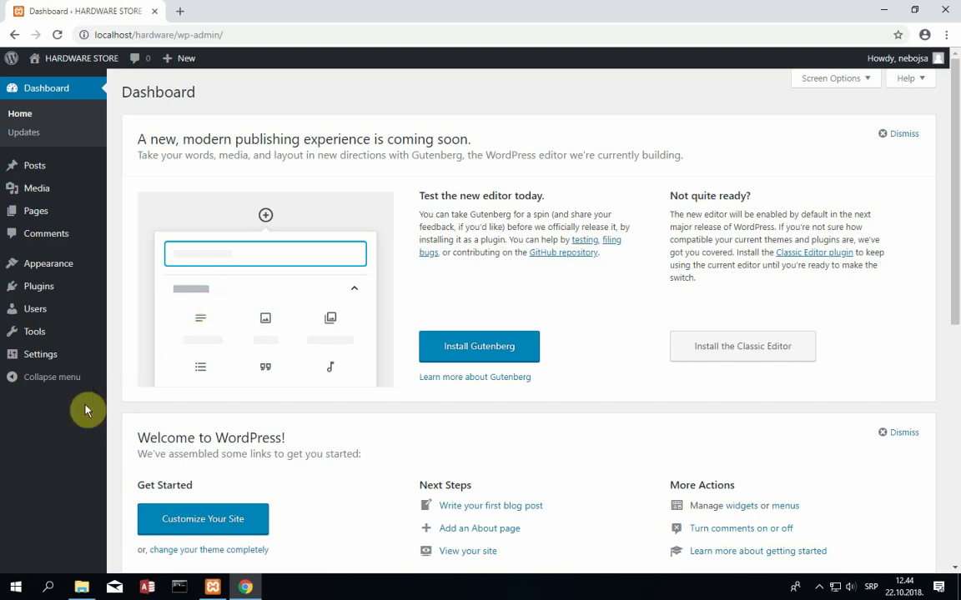
- Open Appearance > Themes to list Twenty Seventeen, Twenty Fifteen and Twenty Sixteen
{"action": "mouse_move", "coordinate": [56, 275]}
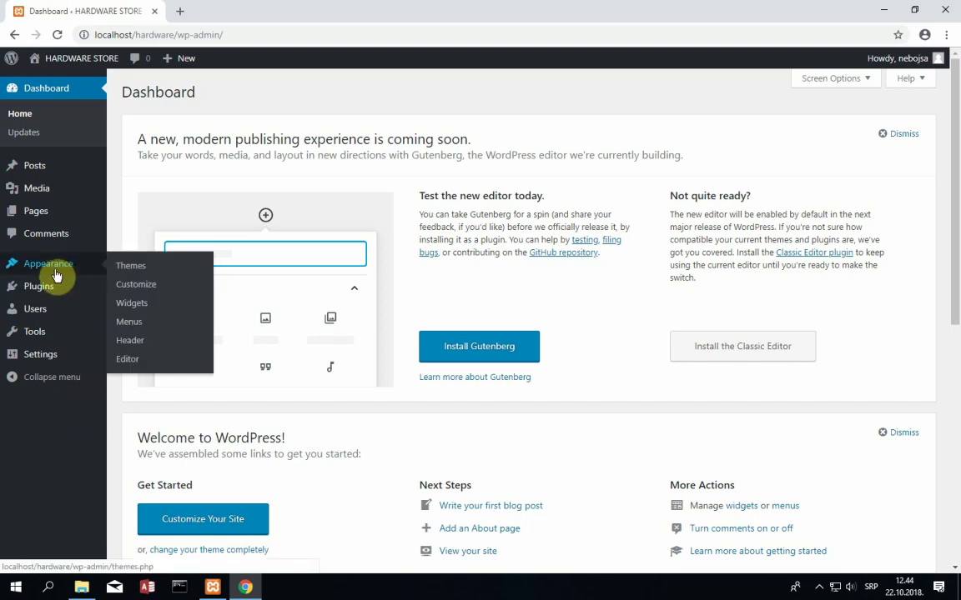
{"action": "left_click", "coordinate": [131, 272]}
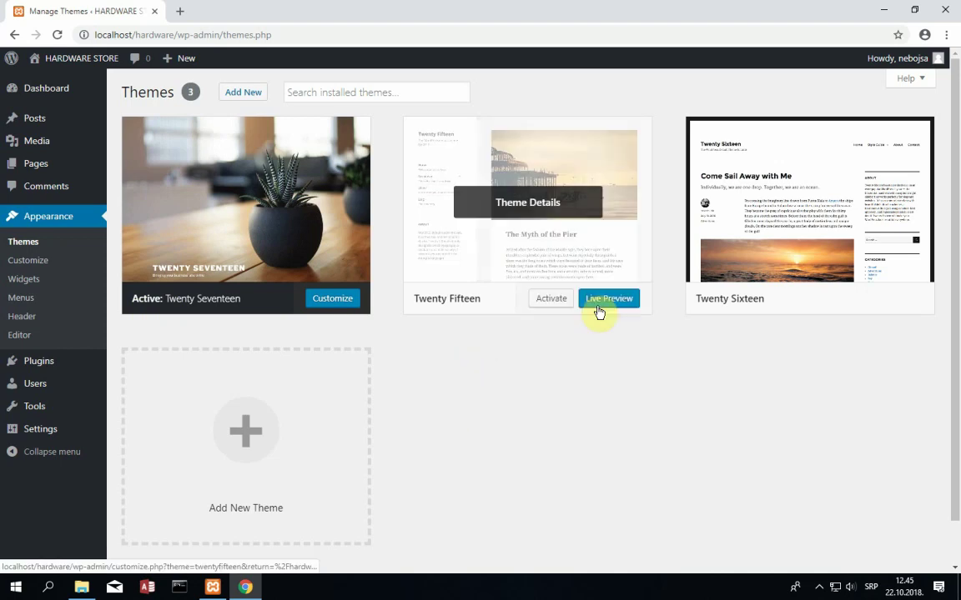
- Go to Add New themes and browse the 15 featured themes
{"action": "left_click", "coordinate": [255, 94]}
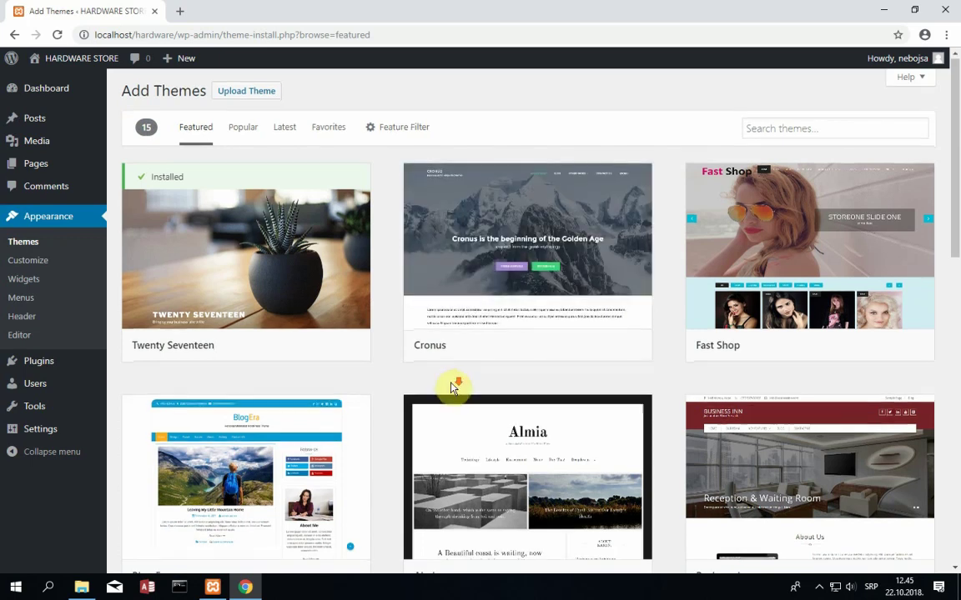
{"action": "scroll", "coordinate": [455, 386], "scroll_direction": "down", "scroll_amount": 3}
{"action": "scroll", "coordinate": [448, 393], "scroll_direction": "down", "scroll_amount": 4}
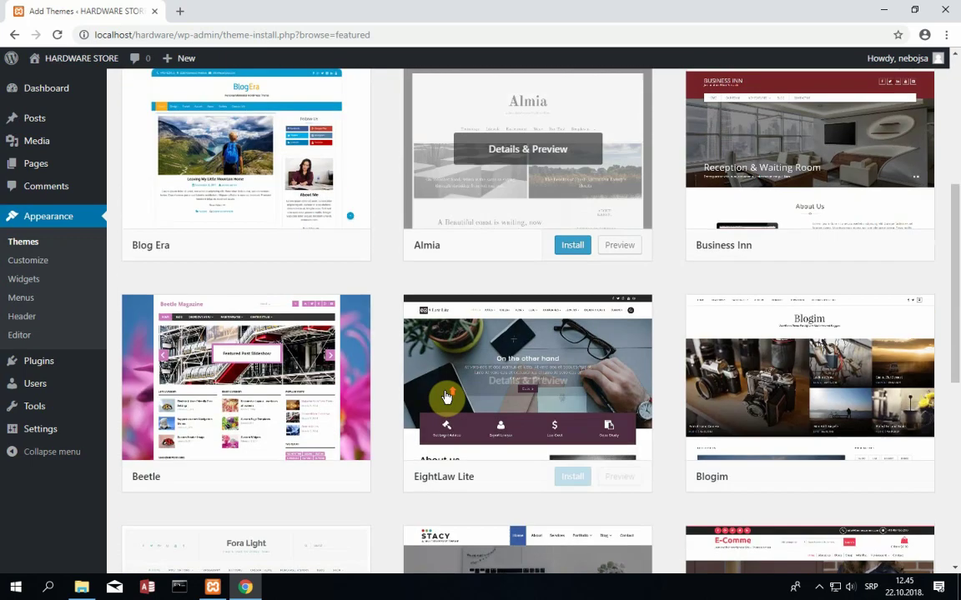
{"action": "scroll", "coordinate": [444, 395], "scroll_direction": "up", "scroll_amount": 7}
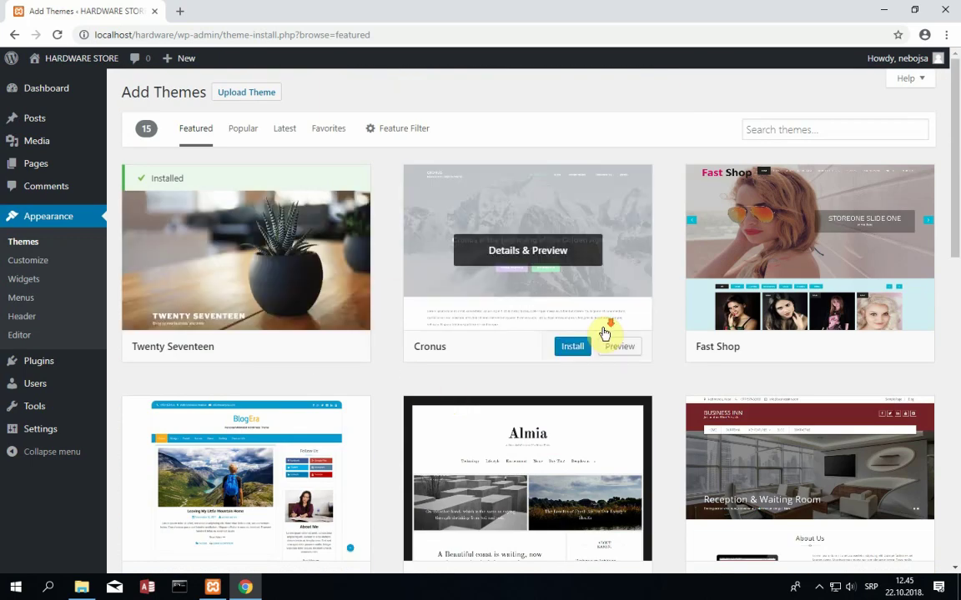
{"action": "scroll", "coordinate": [607, 333], "scroll_direction": "down", "scroll_amount": 3}
{"action": "scroll", "coordinate": [517, 350], "scroll_direction": "down", "scroll_amount": 5}
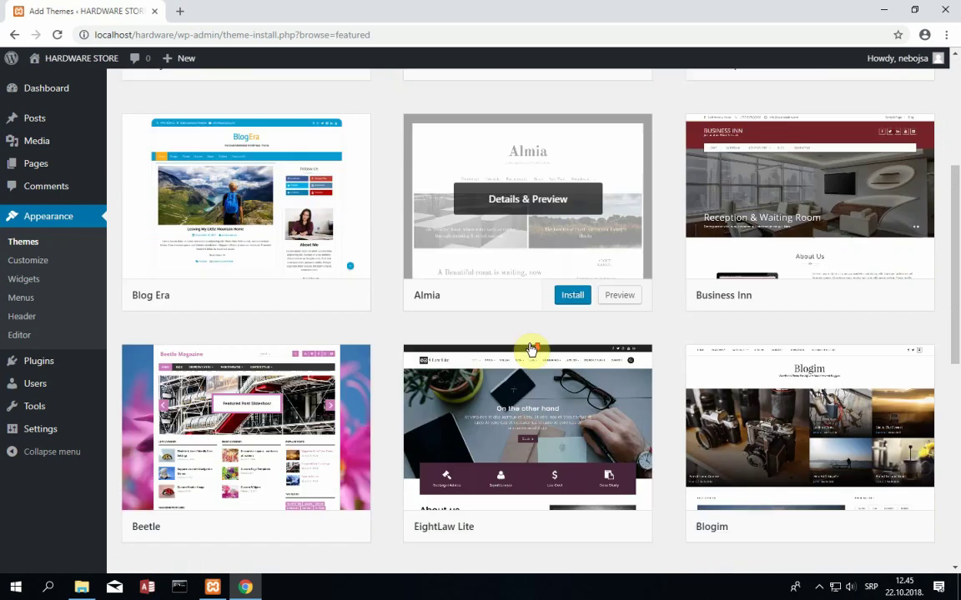
{"action": "scroll", "coordinate": [334, 360], "scroll_direction": "down", "scroll_amount": 3}
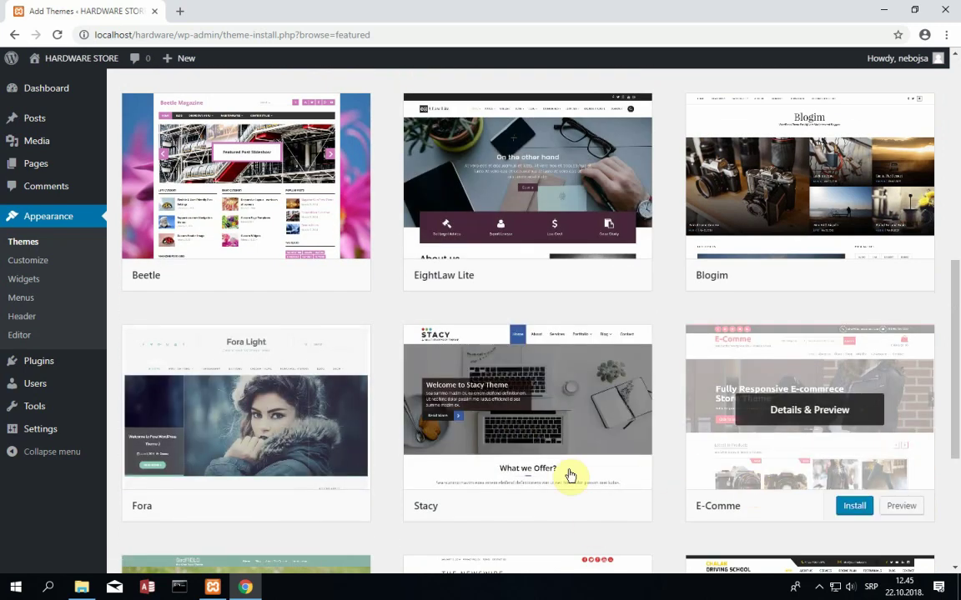
{"action": "scroll", "coordinate": [571, 477], "scroll_direction": "down", "scroll_amount": 4}
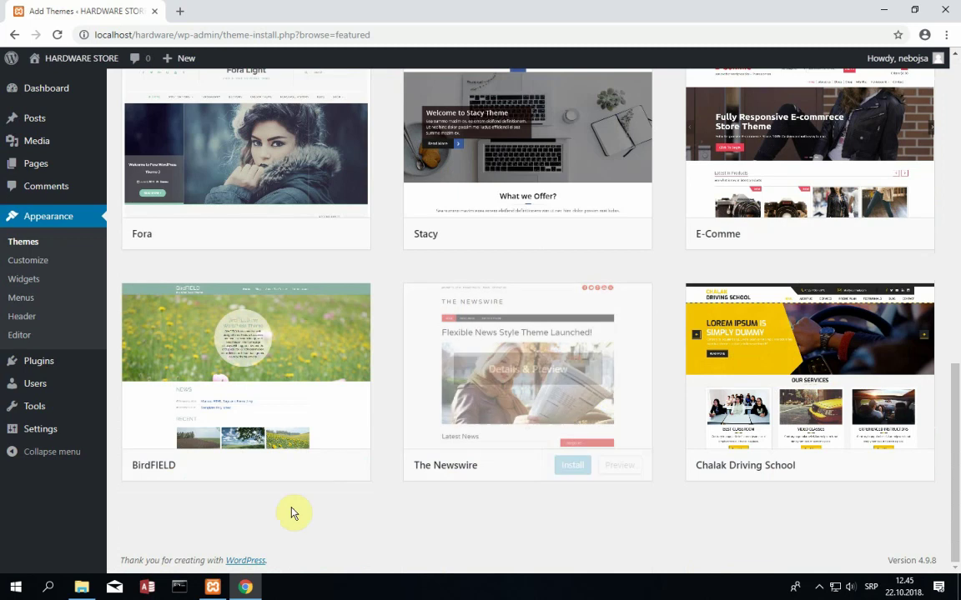
{"action": "scroll", "coordinate": [613, 431], "scroll_direction": "up", "scroll_amount": 10}
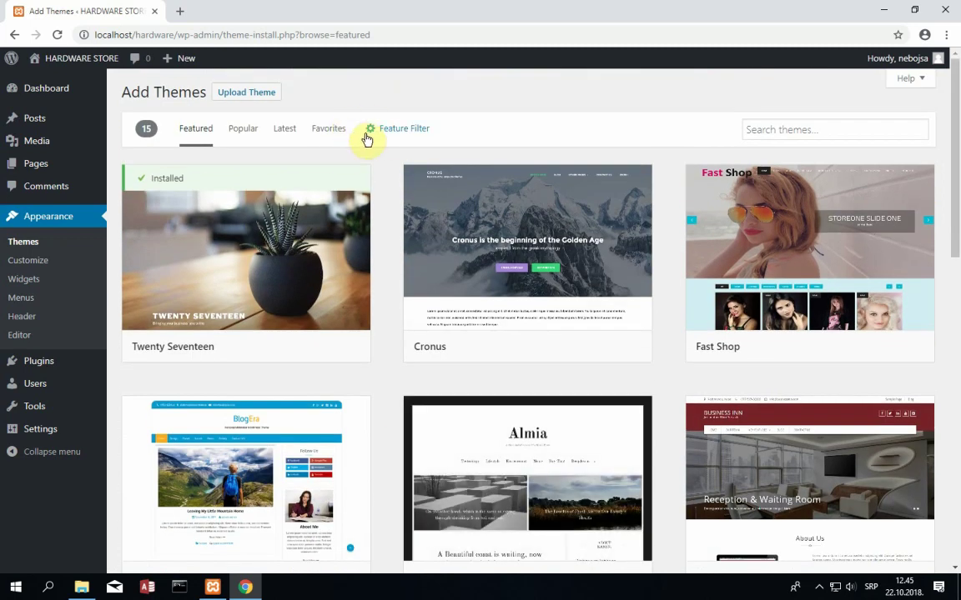
- Search the theme directory for 'traffica' to find the Traffica theme
{"action": "left_click", "coordinate": [762, 131]}
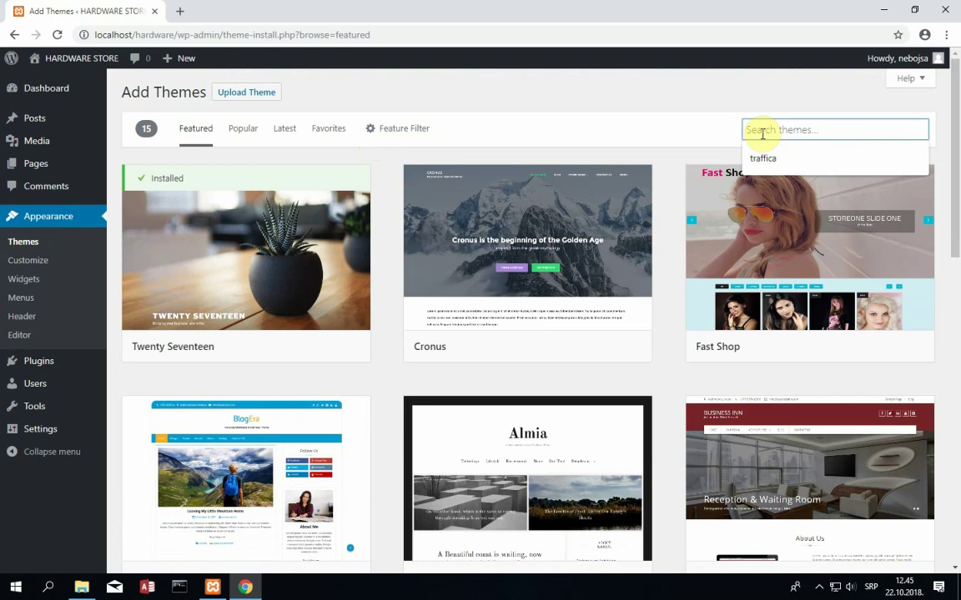
{"action": "left_click", "coordinate": [762, 158]}
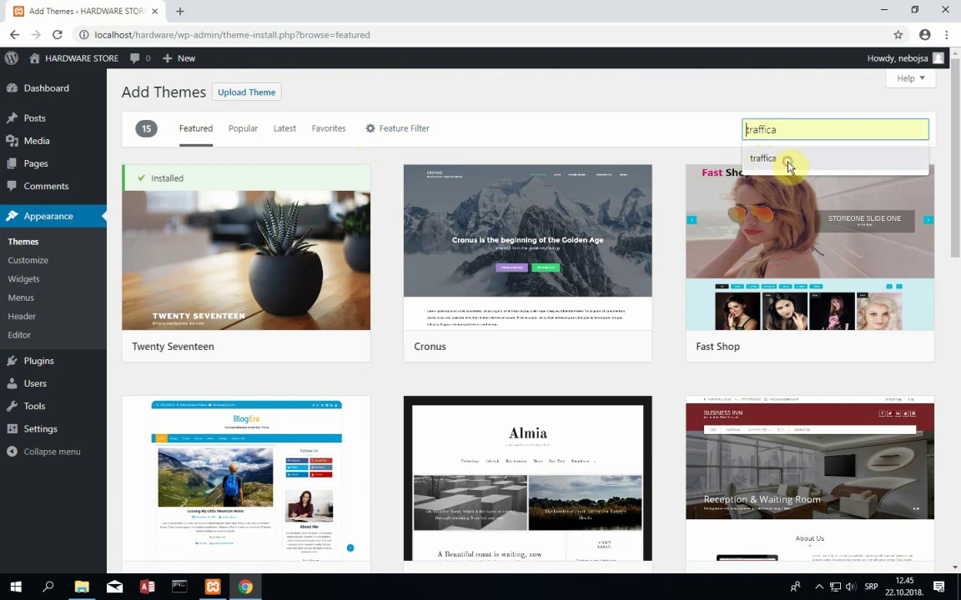
{"action": "left_click", "coordinate": [789, 165]}
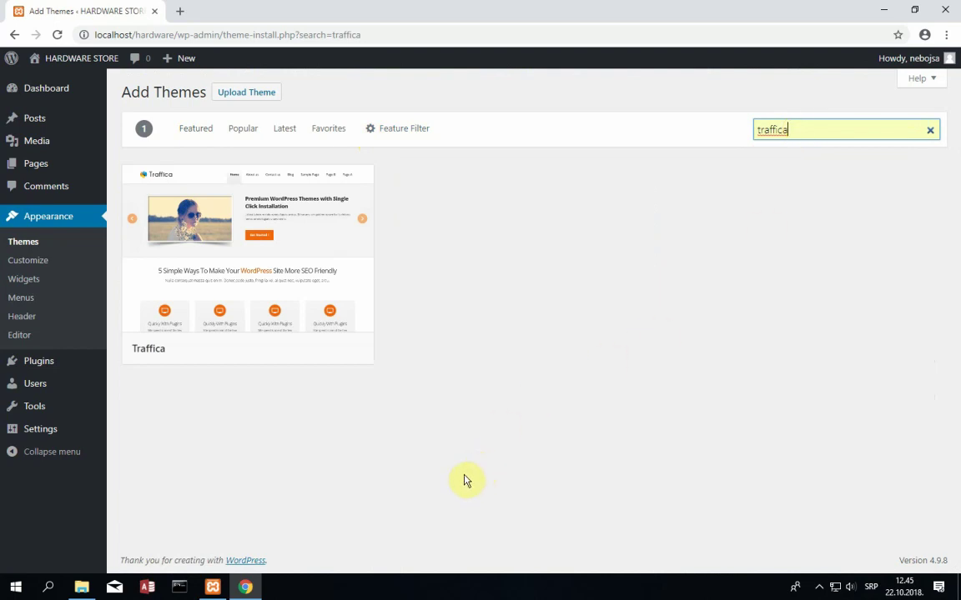
{"action": "mouse_move", "coordinate": [143, 212]}
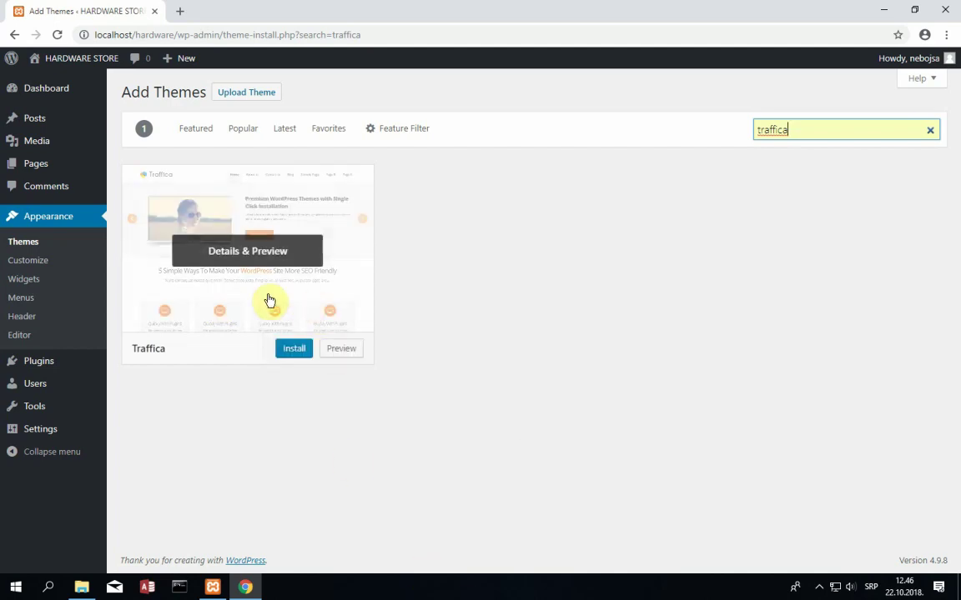
- Install the Traffica theme and activate it
{"action": "left_click", "coordinate": [301, 350]}
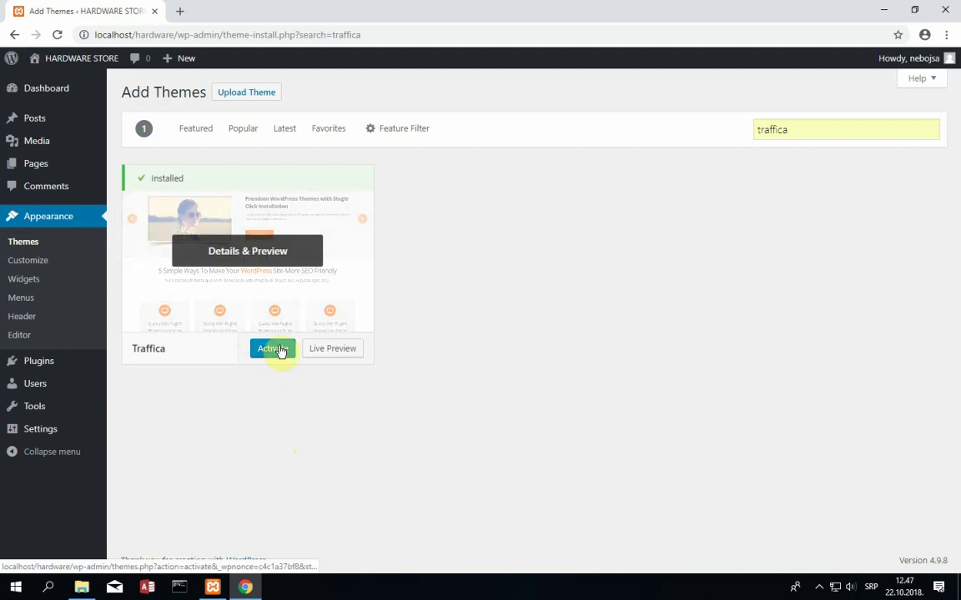
{"action": "left_click", "coordinate": [270, 350]}
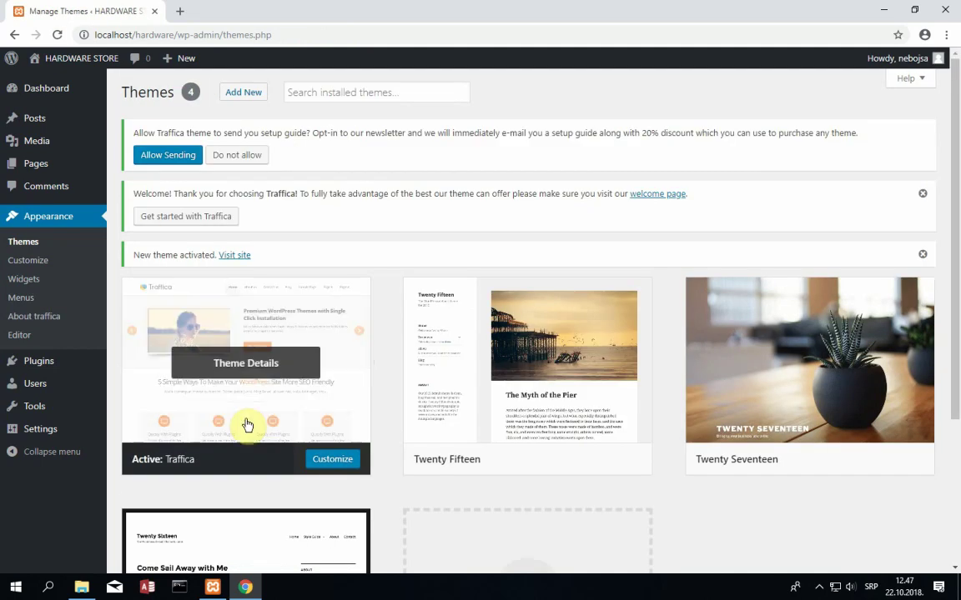
{"action": "scroll", "coordinate": [448, 437], "scroll_direction": "down", "scroll_amount": 3}
{"action": "scroll", "coordinate": [448, 437], "scroll_direction": "up", "scroll_amount": 3}
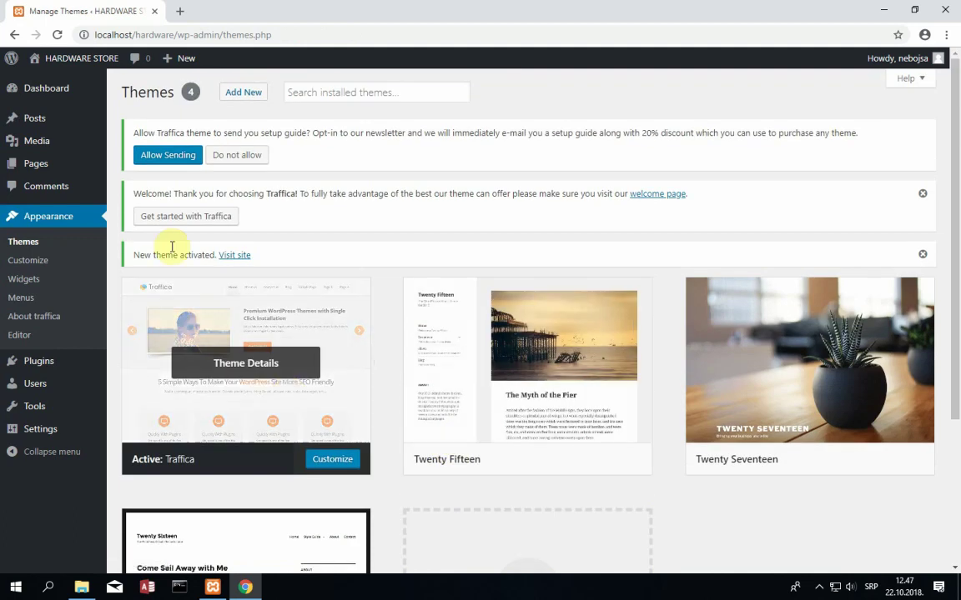
- Visit the site's front page and scroll through the Traffica yoga demo content
{"action": "left_click", "coordinate": [37, 63]}
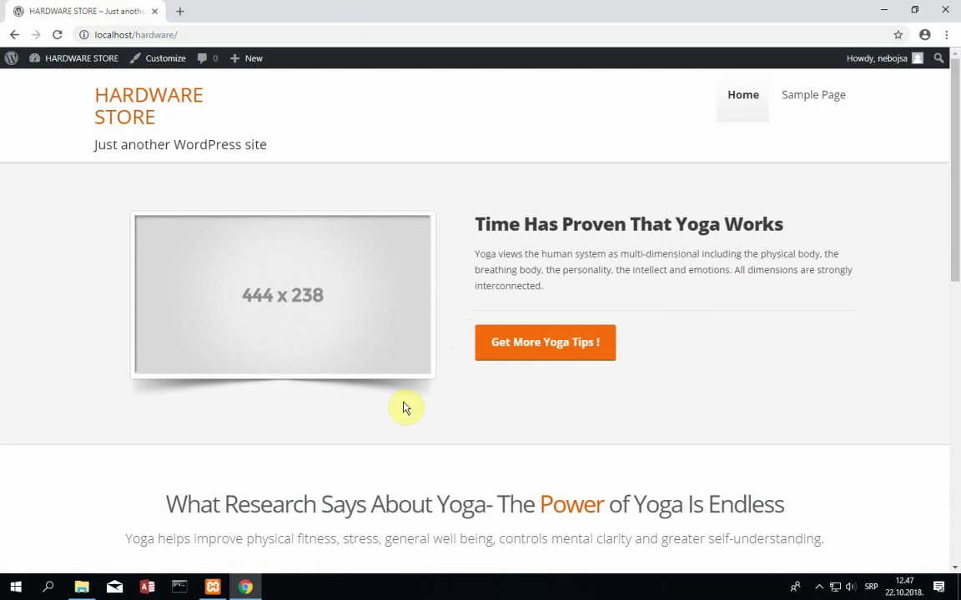
{"action": "scroll", "coordinate": [405, 408], "scroll_direction": "down", "scroll_amount": 3}
{"action": "scroll", "coordinate": [405, 405], "scroll_direction": "up", "scroll_amount": 3}
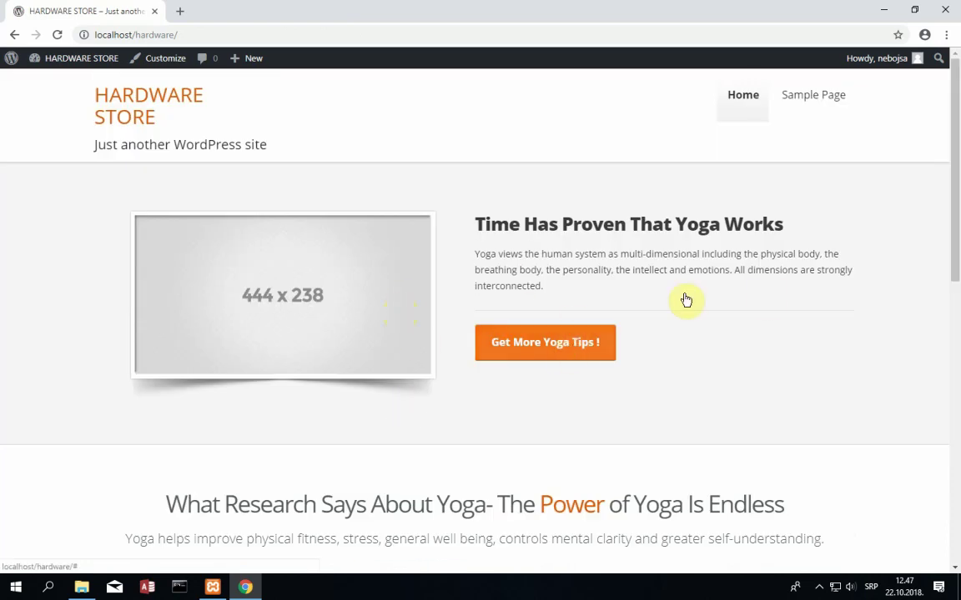
{"action": "scroll", "coordinate": [397, 242], "scroll_direction": "down", "scroll_amount": 2}
{"action": "scroll", "coordinate": [353, 248], "scroll_direction": "up", "scroll_amount": 2}
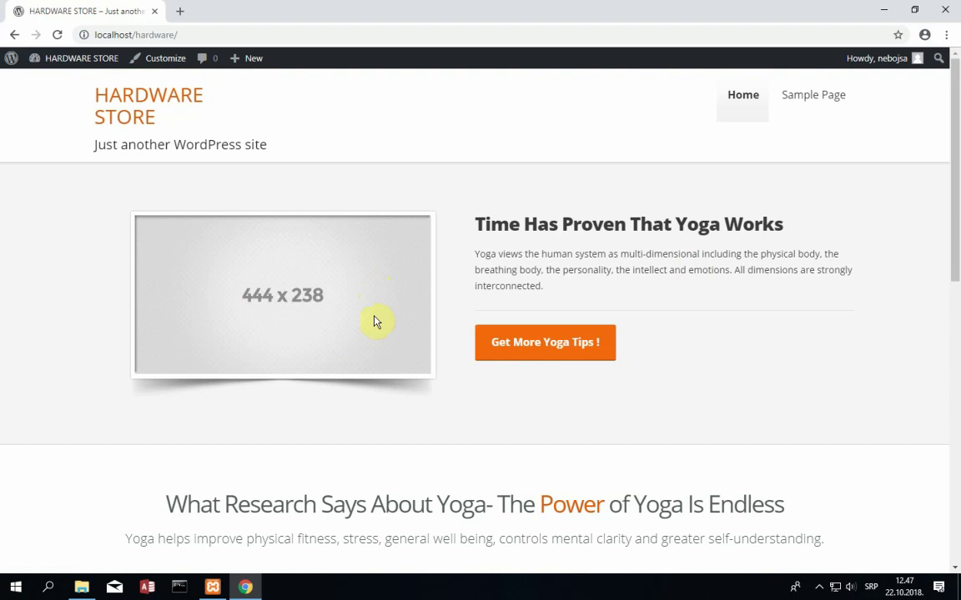
{"action": "scroll", "coordinate": [600, 350], "scroll_direction": "down", "scroll_amount": 4}
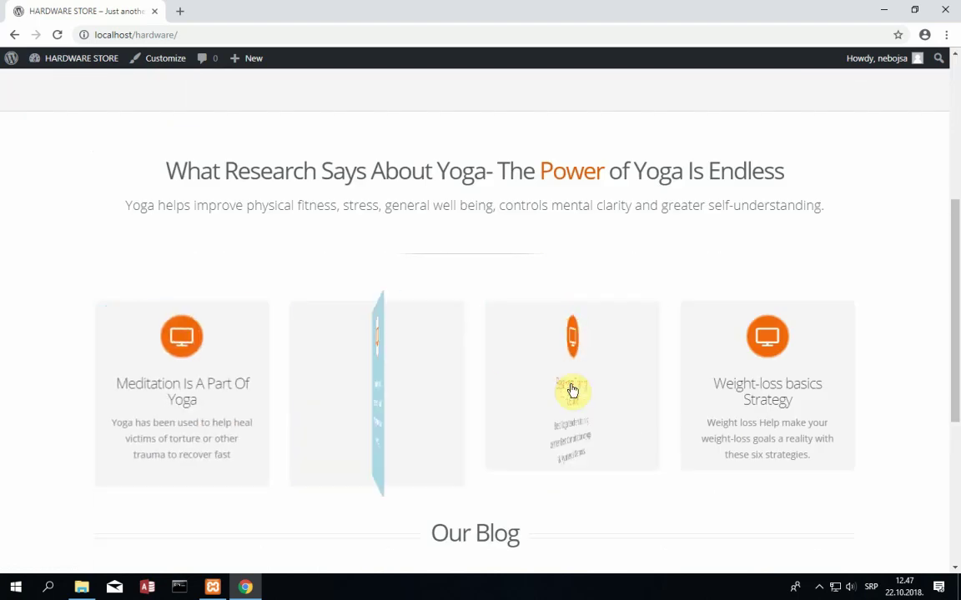
{"action": "scroll", "coordinate": [693, 407], "scroll_direction": "down", "scroll_amount": 4}
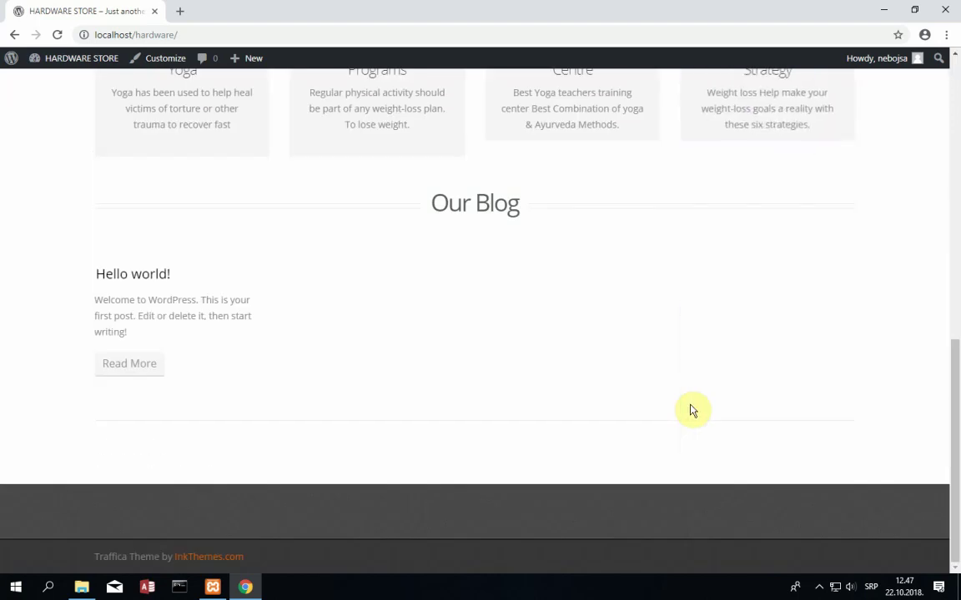
{"action": "scroll", "coordinate": [665, 415], "scroll_direction": "up", "scroll_amount": 2}
{"action": "scroll", "coordinate": [322, 440], "scroll_direction": "up", "scroll_amount": 4}
{"action": "scroll", "coordinate": [345, 448], "scroll_direction": "down", "scroll_amount": 3}
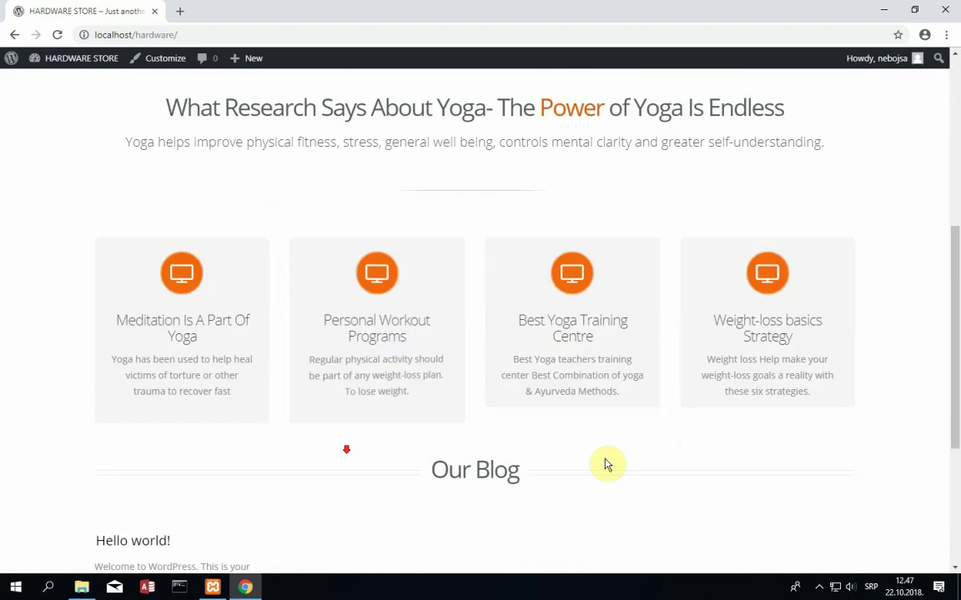
{"action": "scroll", "coordinate": [855, 507], "scroll_direction": "down", "scroll_amount": 3}
{"action": "mouse_move", "coordinate": [833, 296]}
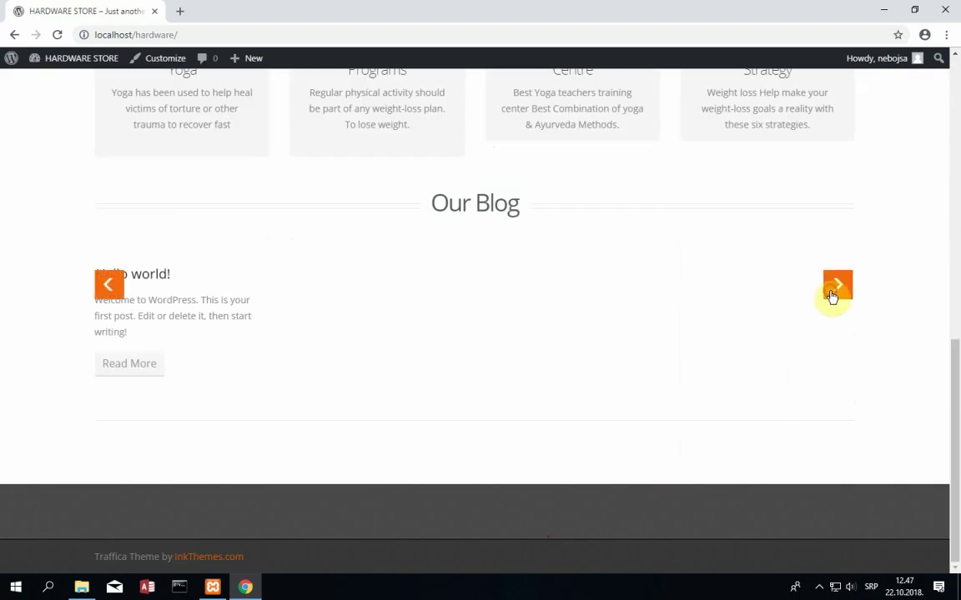
{"action": "scroll", "coordinate": [316, 433], "scroll_direction": "up", "scroll_amount": 8}
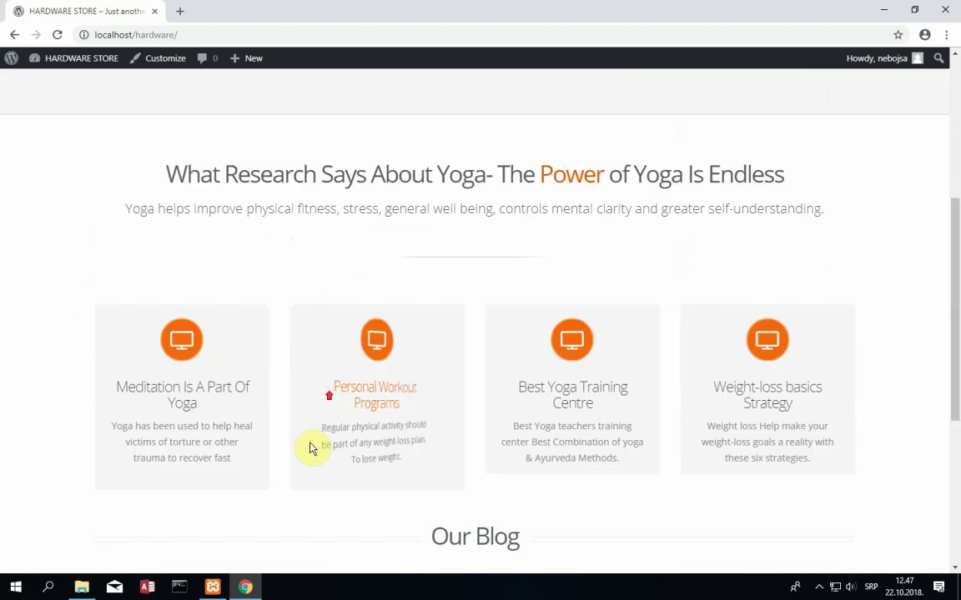
{"action": "scroll", "coordinate": [322, 444], "scroll_direction": "down", "scroll_amount": 1}
{"action": "scroll", "coordinate": [326, 451], "scroll_direction": "up", "scroll_amount": 1}
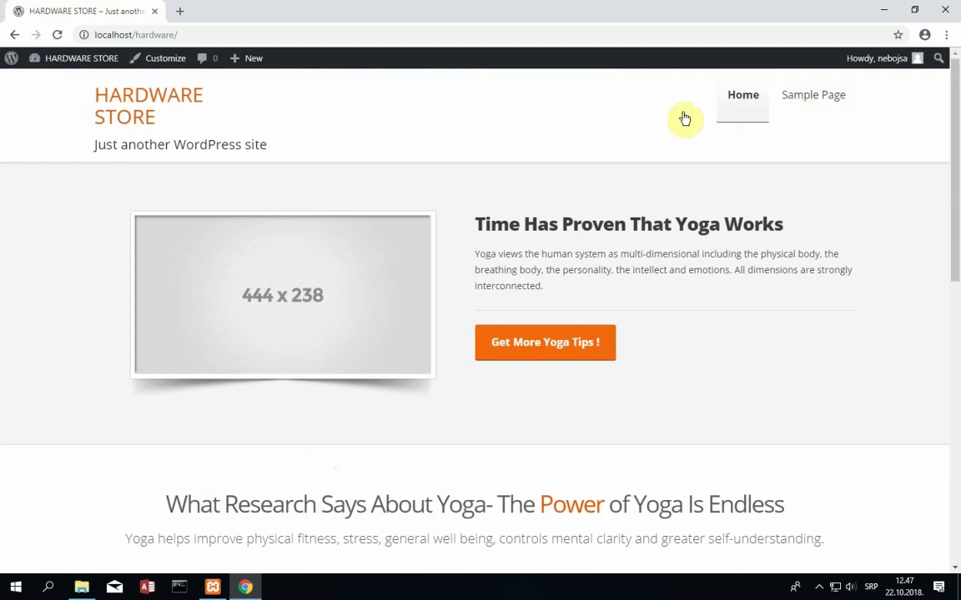
- Open the site's Sample Page, then return to the Home page
{"action": "left_click", "coordinate": [747, 111]}
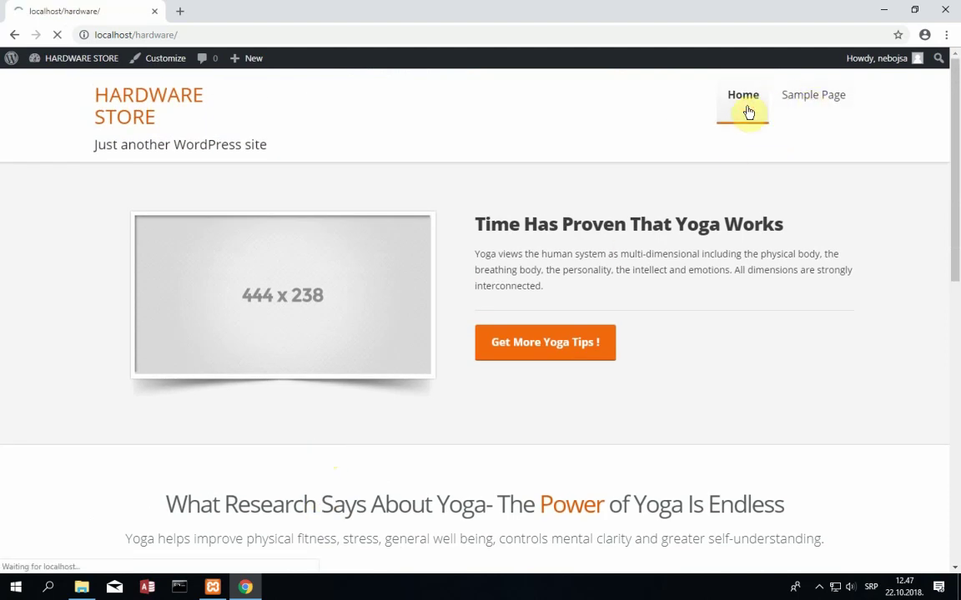
{"action": "left_click", "coordinate": [822, 107]}
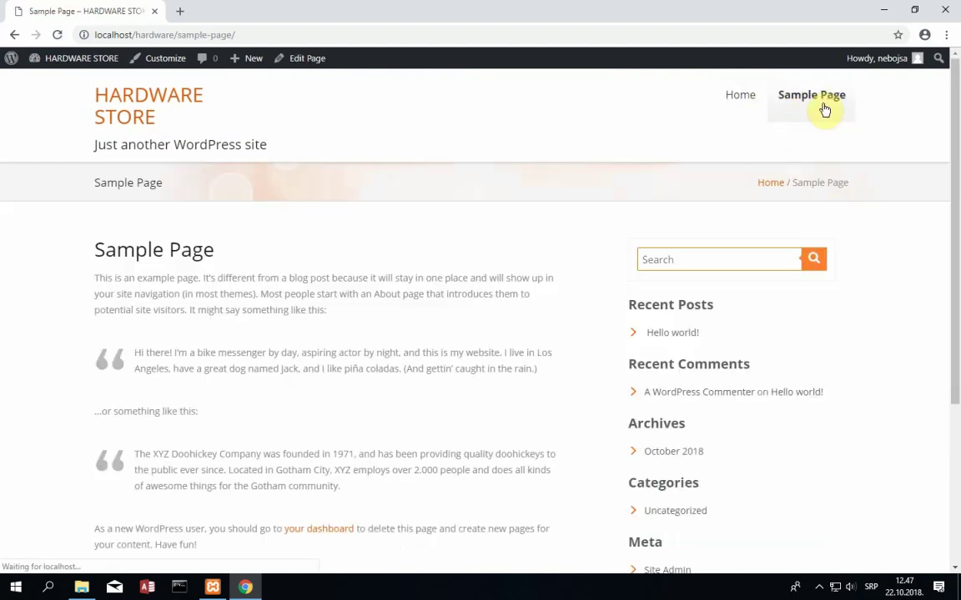
{"action": "left_click", "coordinate": [753, 102]}
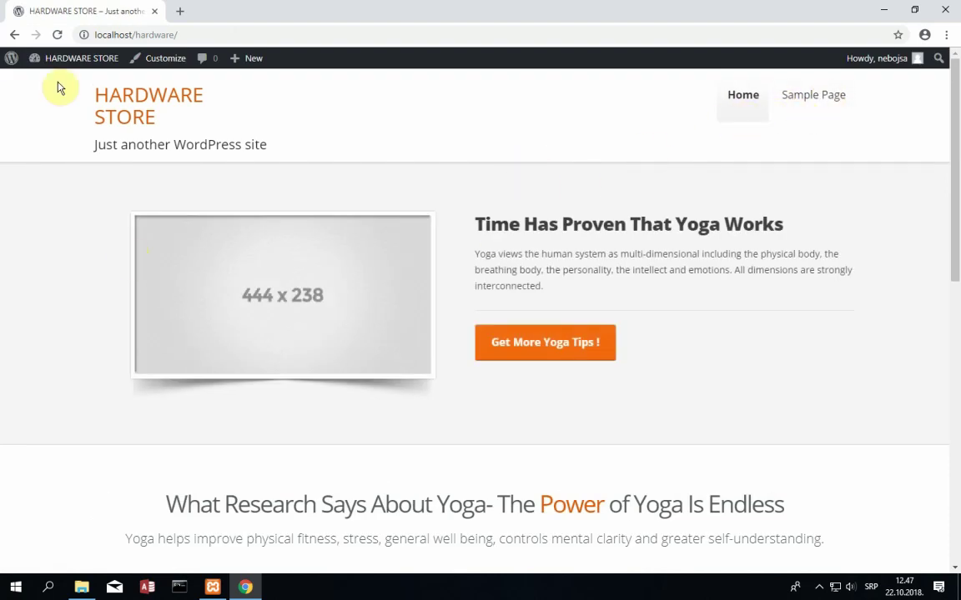
{"action": "mouse_move", "coordinate": [28, 64]}
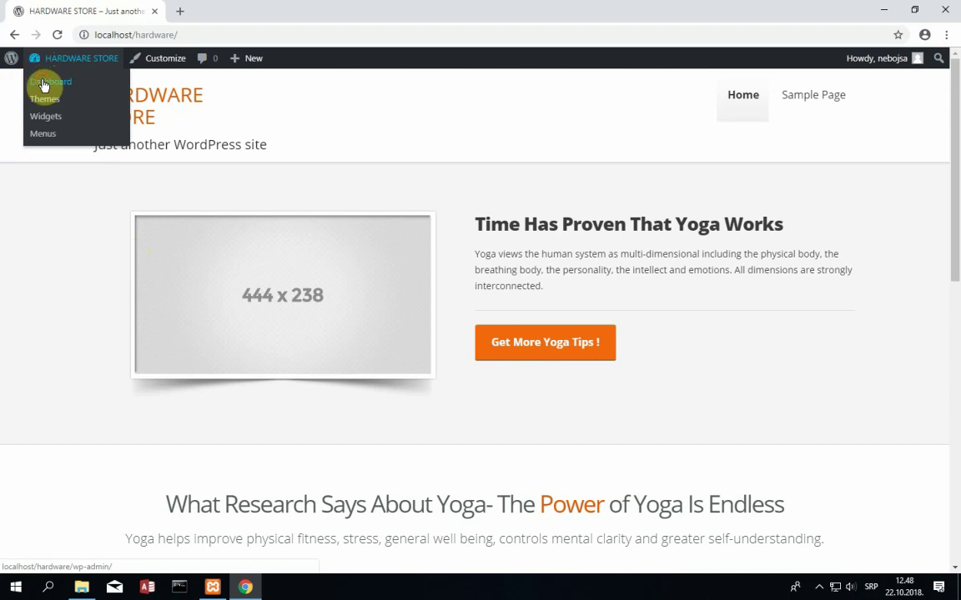
- Return to the dashboard's Themes page and customize the active Traffica theme
{"action": "left_click", "coordinate": [41, 82]}
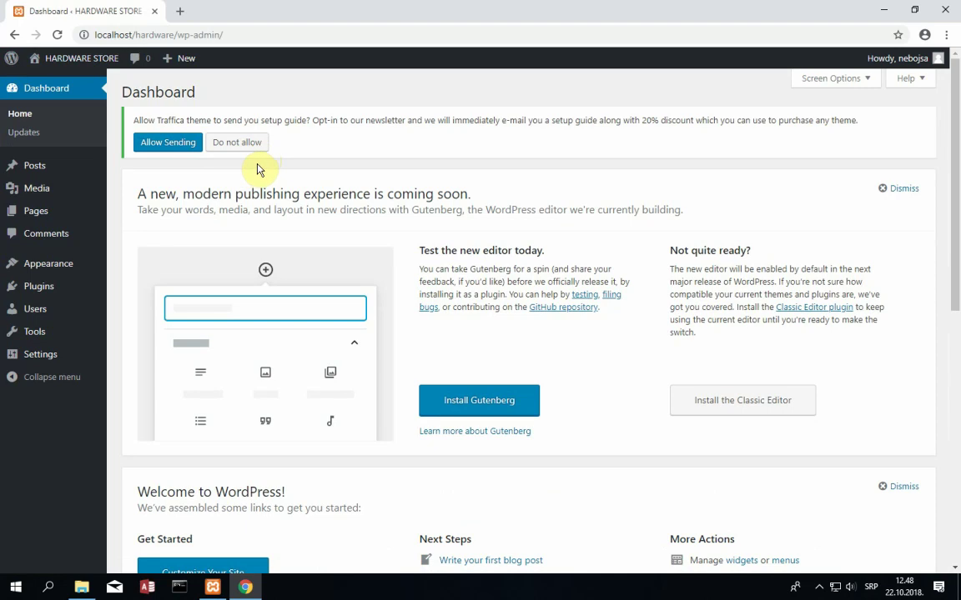
{"action": "mouse_move", "coordinate": [50, 267]}
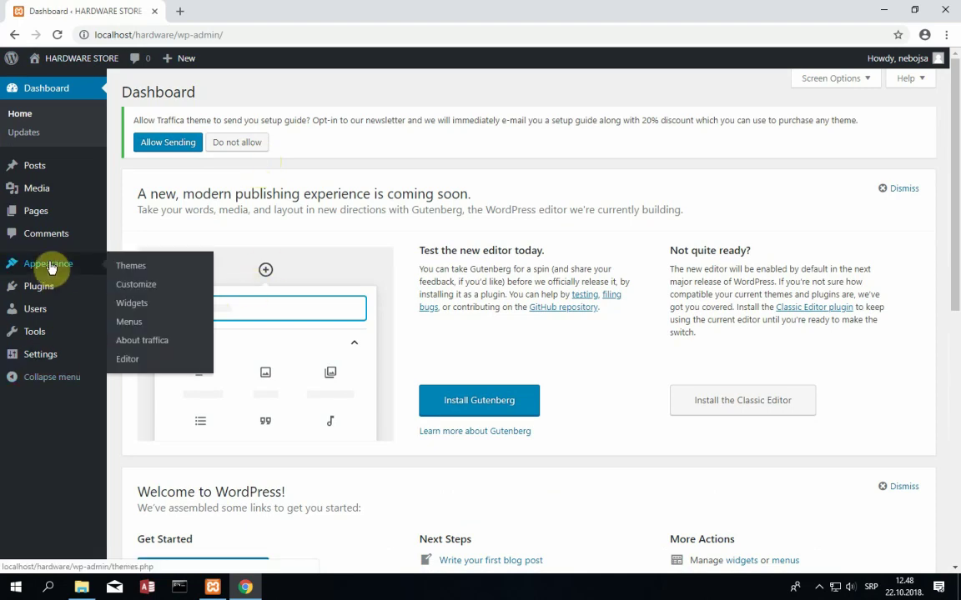
{"action": "left_click", "coordinate": [143, 266]}
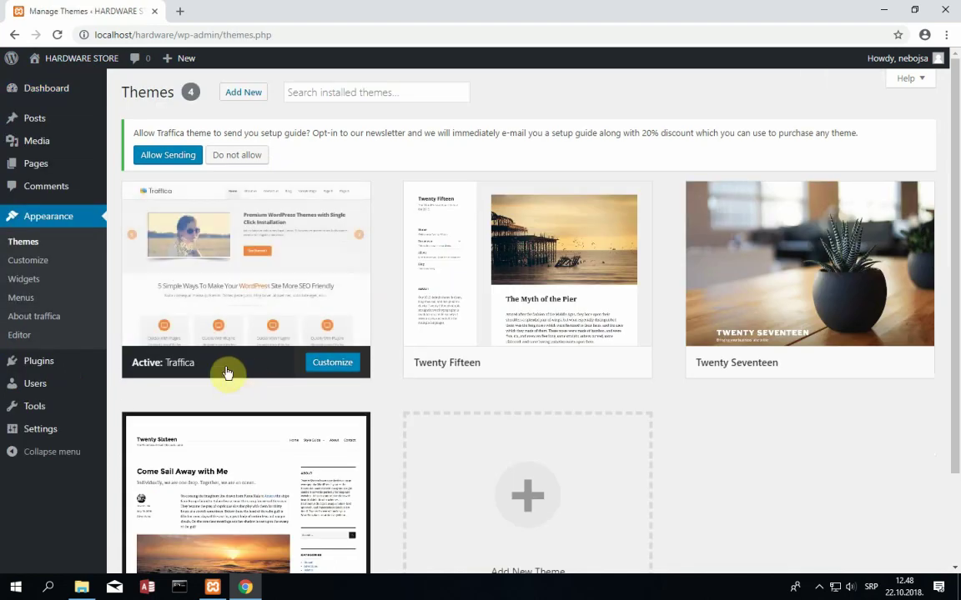
{"action": "mouse_move", "coordinate": [322, 370]}
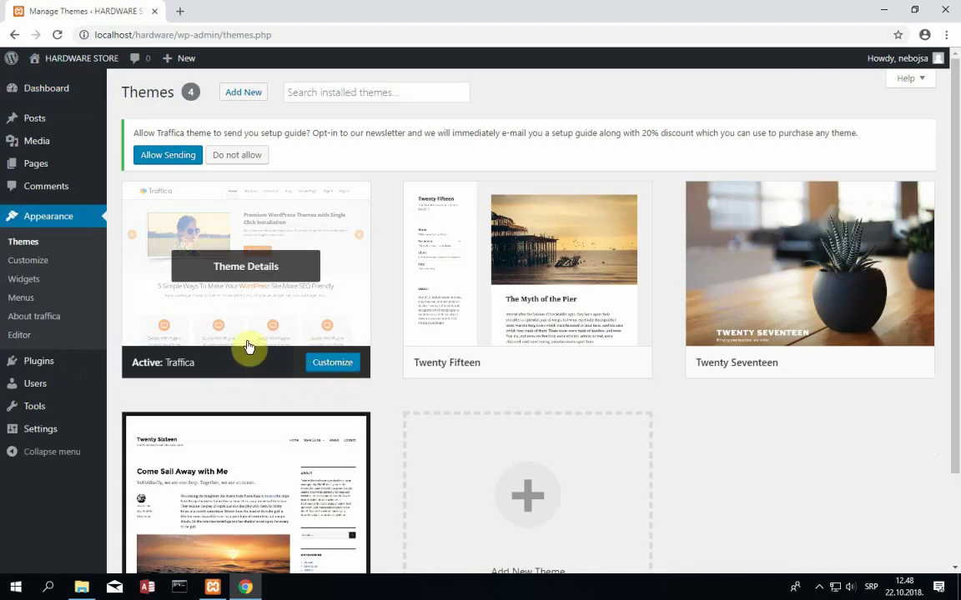
{"action": "left_click", "coordinate": [326, 367]}
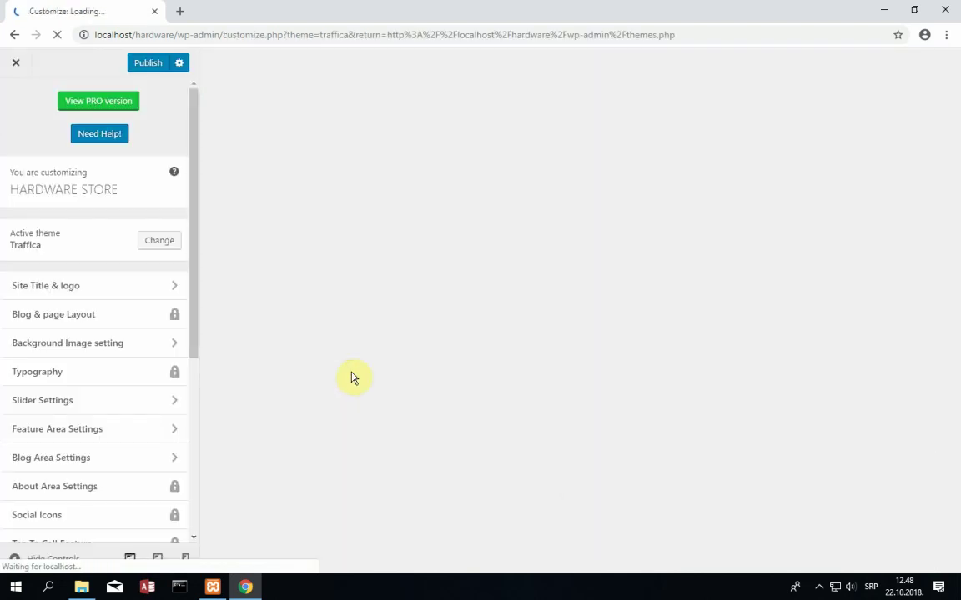
{"action": "left_click_drag", "start_coordinate": [193, 317], "coordinate": [191, 216]}
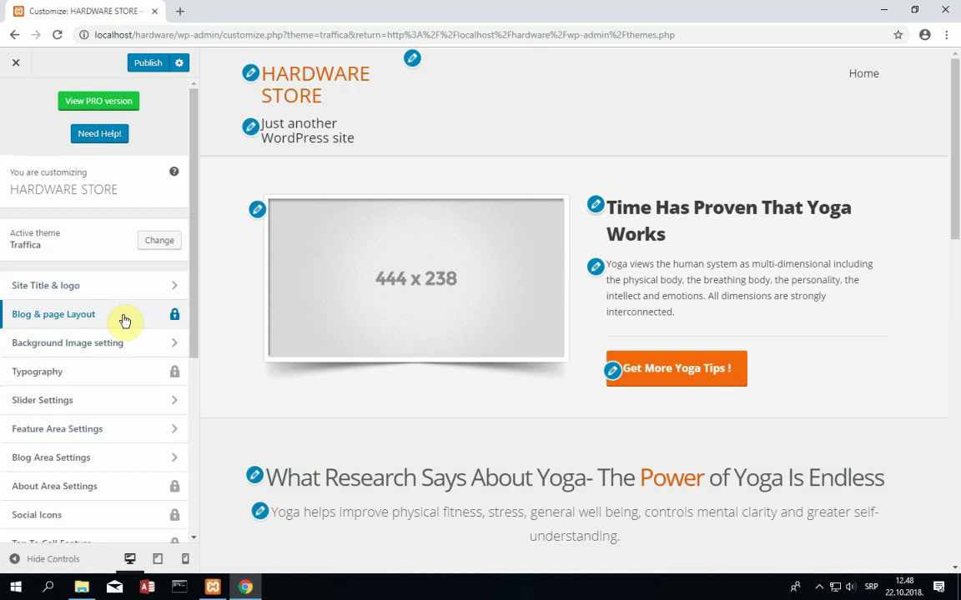
{"action": "left_click_drag", "start_coordinate": [191, 283], "coordinate": [252, 271]}
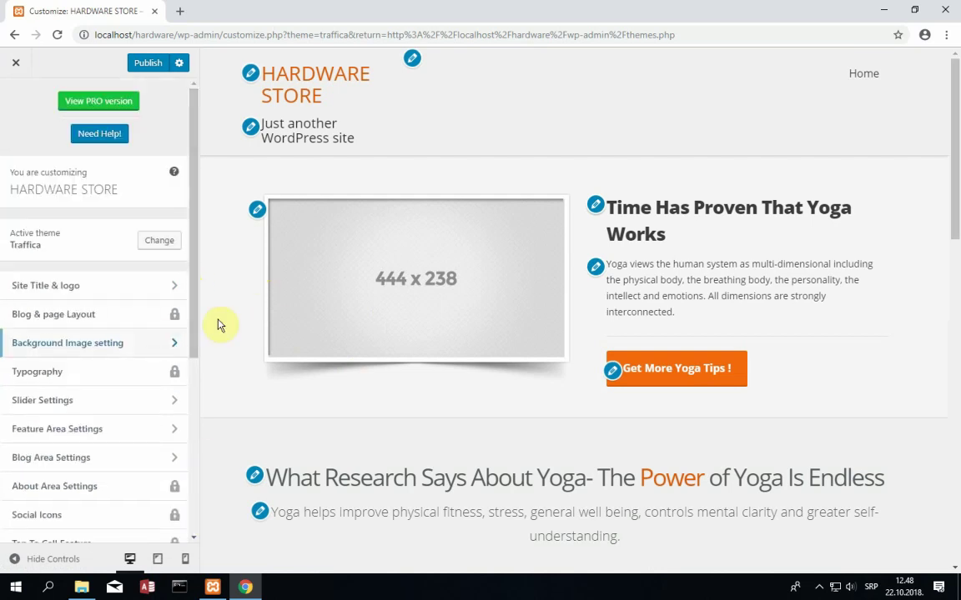
{"action": "left_click_drag", "start_coordinate": [197, 327], "coordinate": [190, 392]}
{"action": "scroll", "coordinate": [184, 429], "scroll_direction": "down", "scroll_amount": 1}
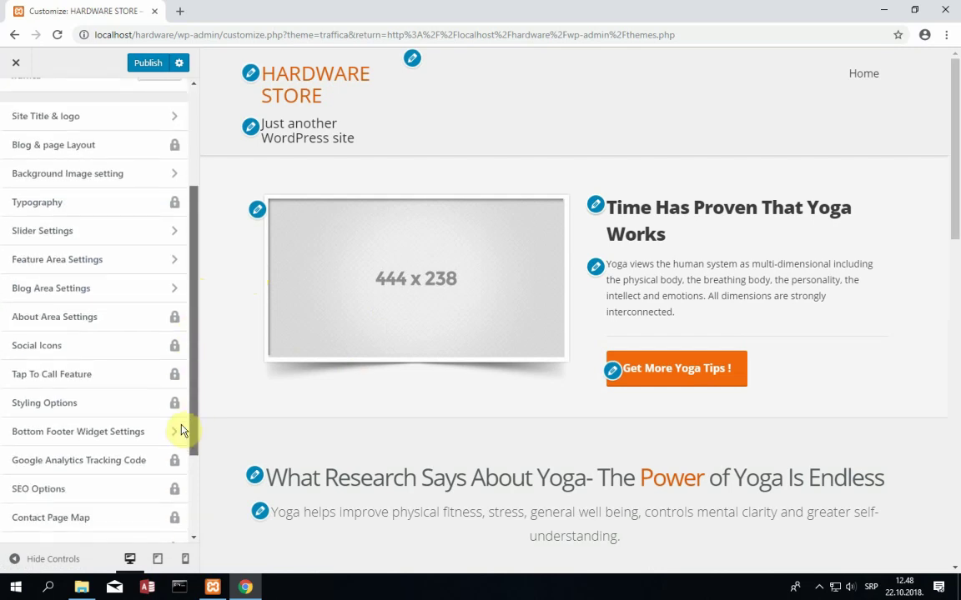
{"action": "scroll", "coordinate": [194, 401], "scroll_direction": "down", "scroll_amount": 1}
{"action": "left_click_drag", "start_coordinate": [197, 442], "coordinate": [196, 187]}
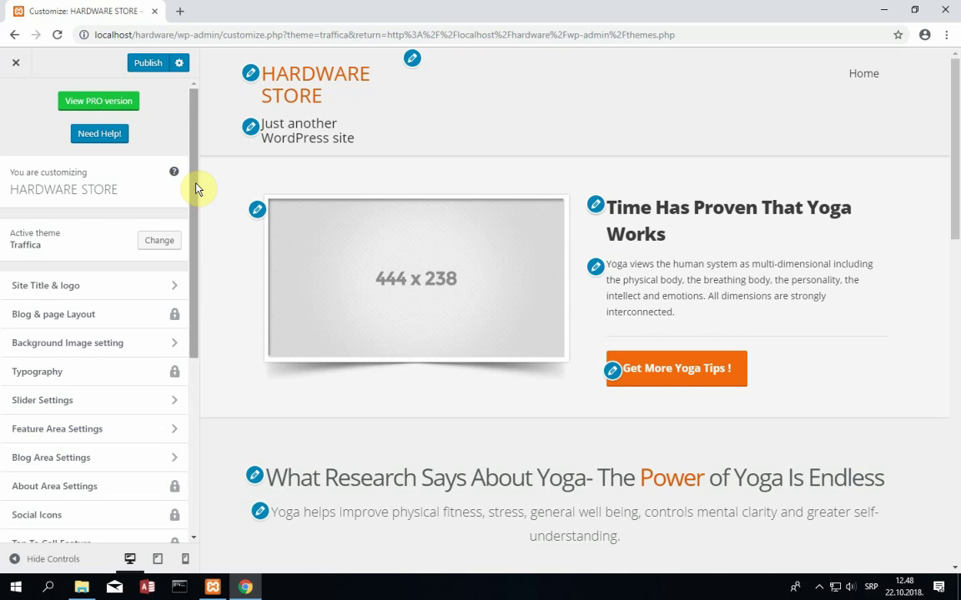
- In Site Title & logo, change the tagline to 'Buy the best available computer hardware...'
{"action": "left_click", "coordinate": [174, 288]}
{"action": "left_click_drag", "start_coordinate": [125, 288], "coordinate": [3, 292]}
{"action": "left_click", "coordinate": [118, 292]}
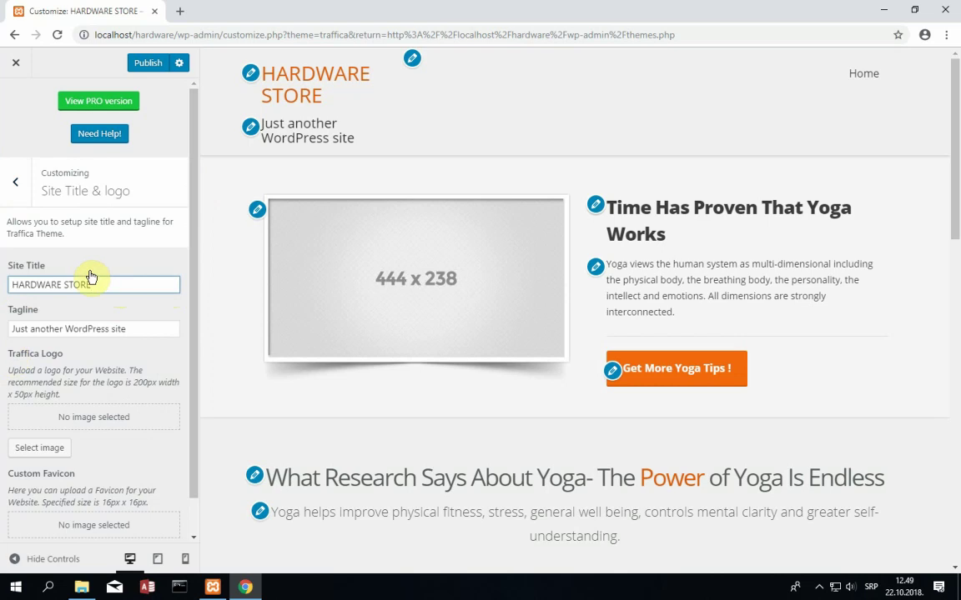
{"action": "left_click_drag", "start_coordinate": [103, 282], "coordinate": [6, 284]}
{"action": "left_click", "coordinate": [86, 280]}
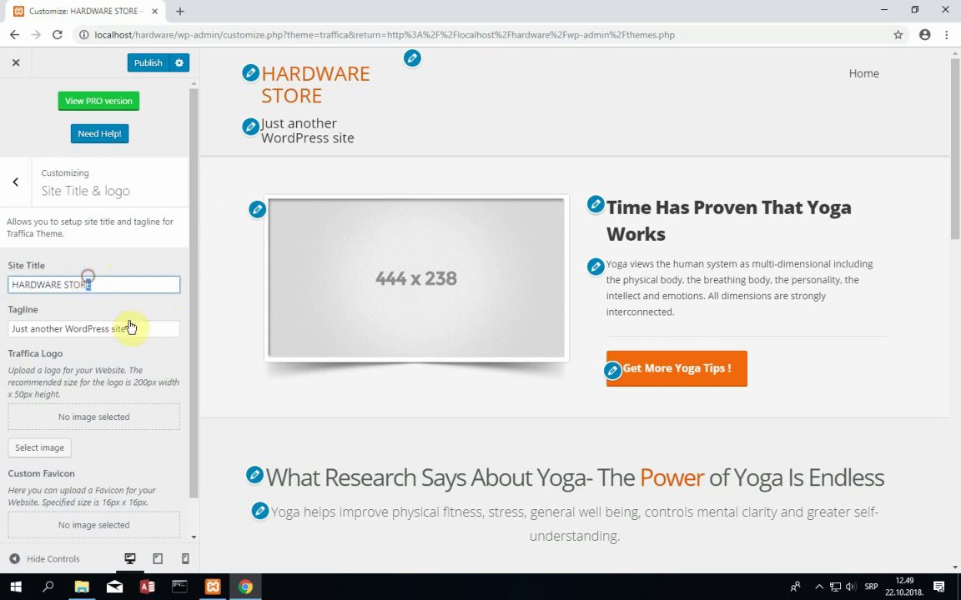
{"action": "left_click", "coordinate": [164, 330]}
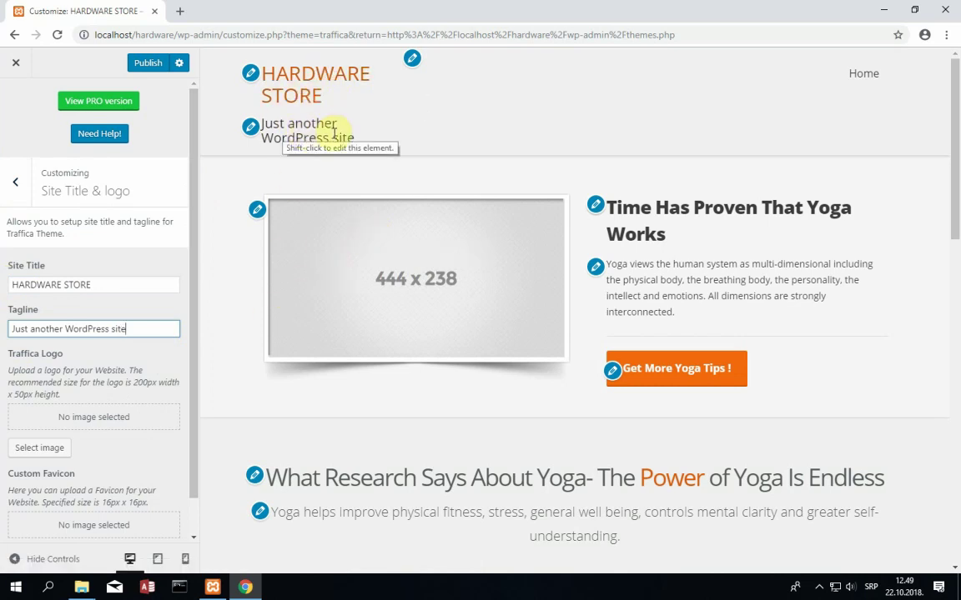
{"action": "left_click_drag", "start_coordinate": [139, 323], "coordinate": [2, 355]}
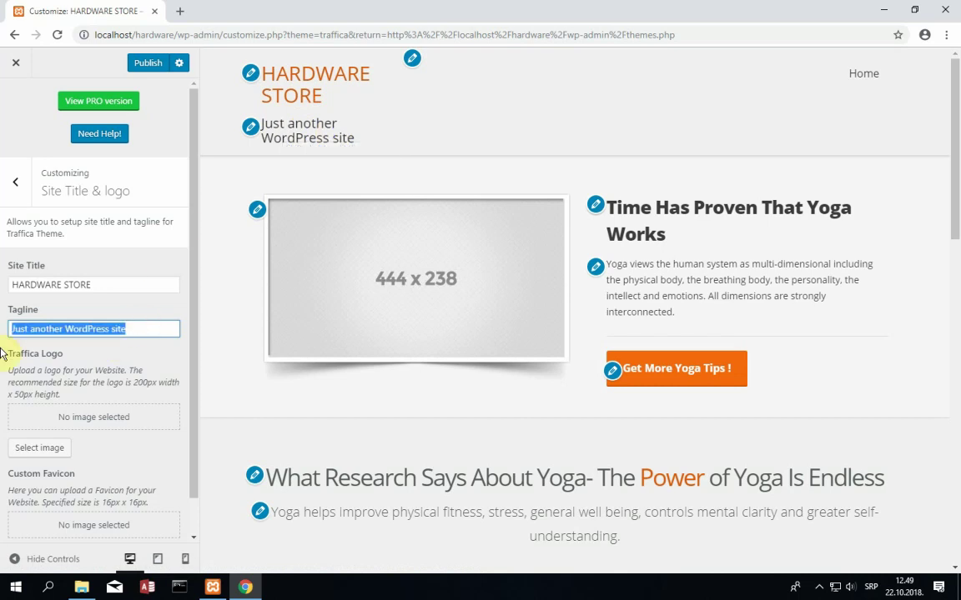
{"action": "type", "text": "Buy t"}
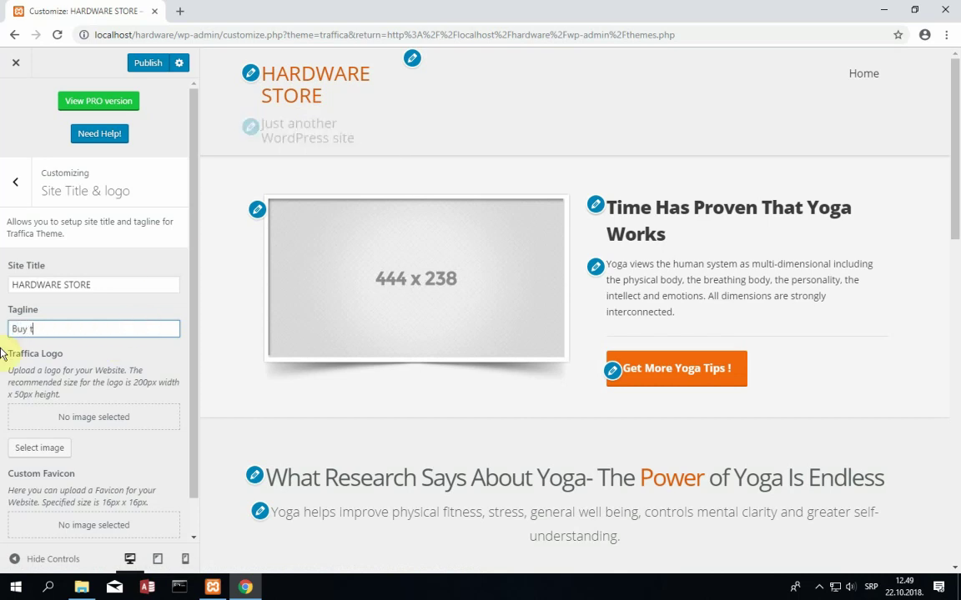
{"action": "type", "text": "he best available compute rh"}
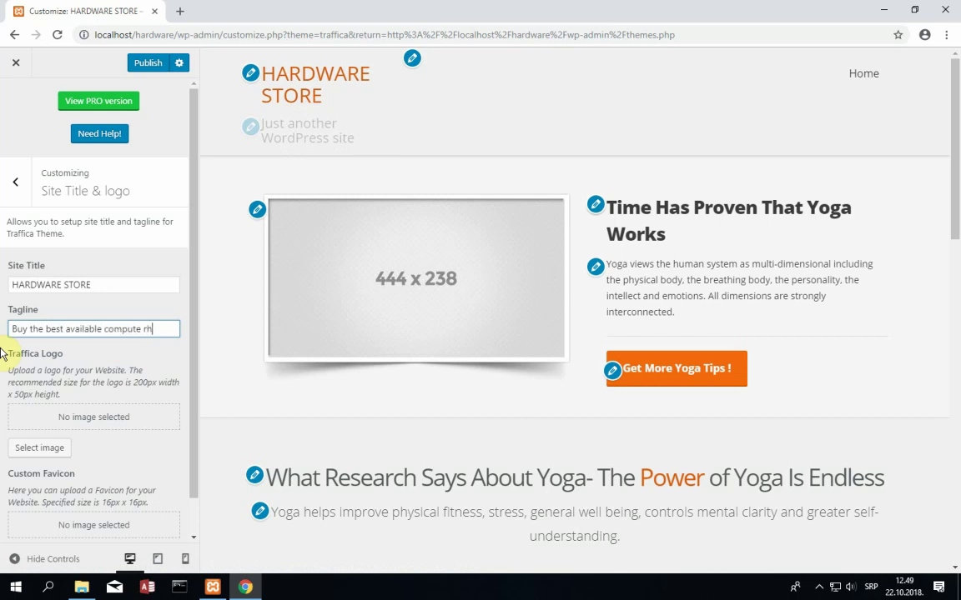
{"action": "type", "text": "arhardware..."}
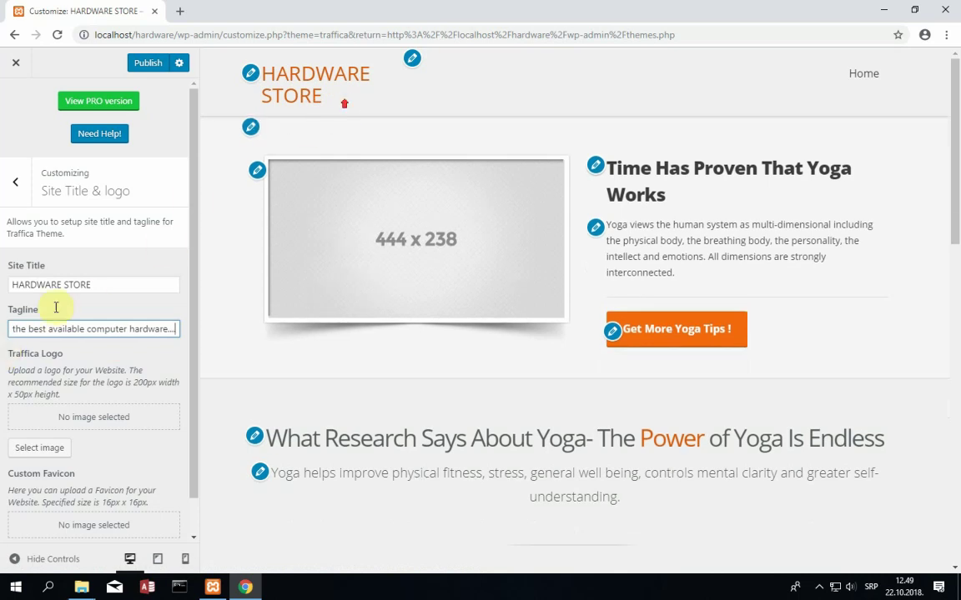
{"action": "left_click", "coordinate": [81, 329]}
{"action": "scroll", "coordinate": [95, 499], "scroll_direction": "down", "scroll_amount": 1}
{"action": "double_click", "coordinate": [482, 15]}
- Search Google for 'alienware' and open the alien-head logo in image results
{"action": "type", "text": "google.com"}
{"action": "key", "text": "Return"}
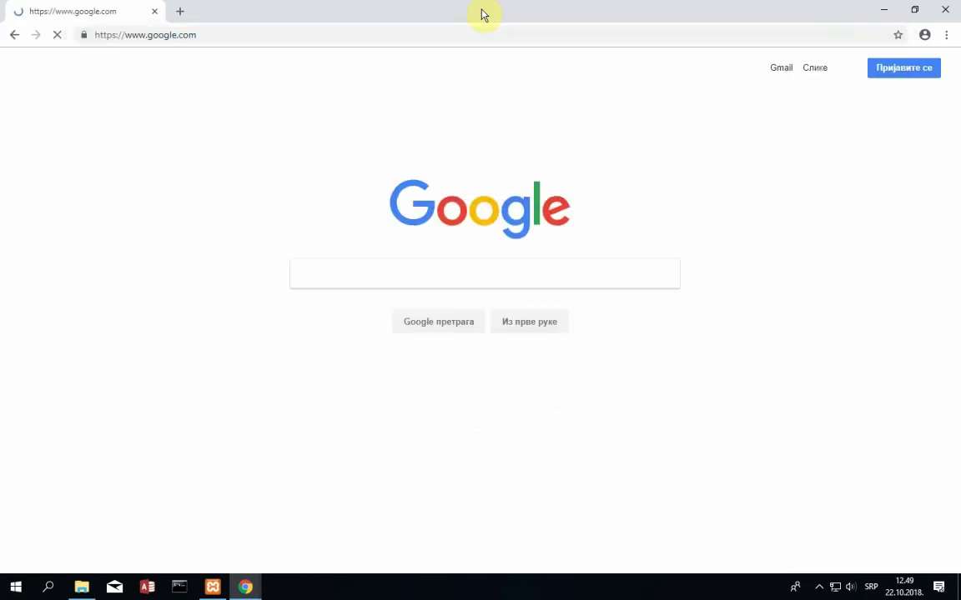
{"action": "type", "text": "har"}
{"action": "key", "text": "BackSpace"}
{"action": "key", "text": "BackSpace"}
{"action": "key", "text": "BackSpace"}
{"action": "type", "text": "al"}
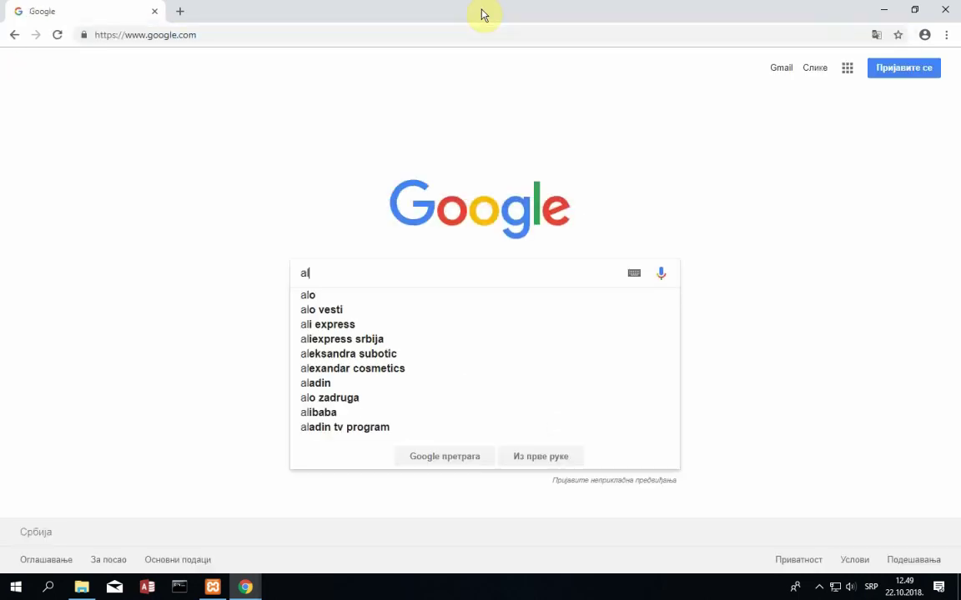
{"action": "type", "text": "ienware"}
{"action": "key", "text": "Return"}
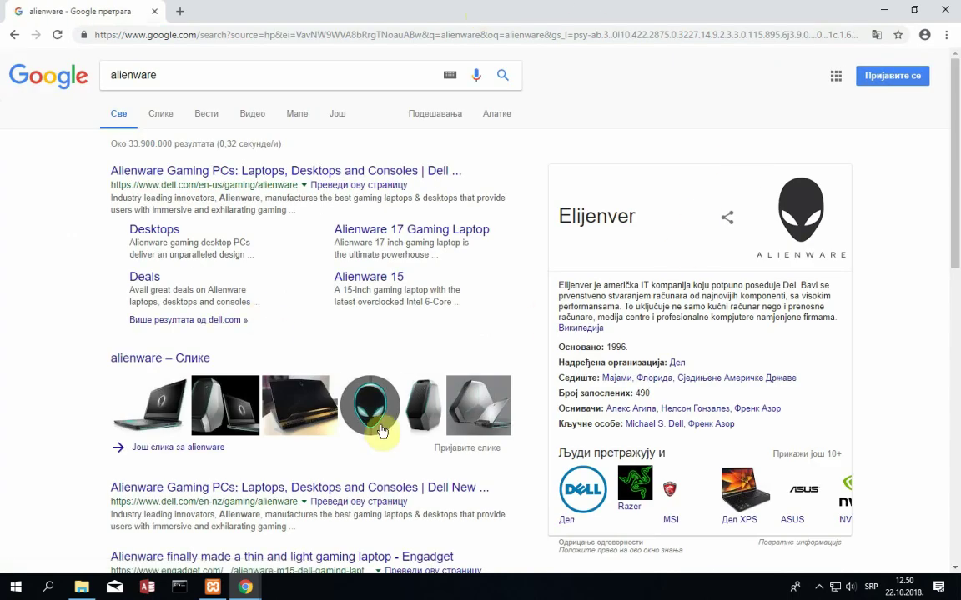
{"action": "left_click", "coordinate": [386, 417]}
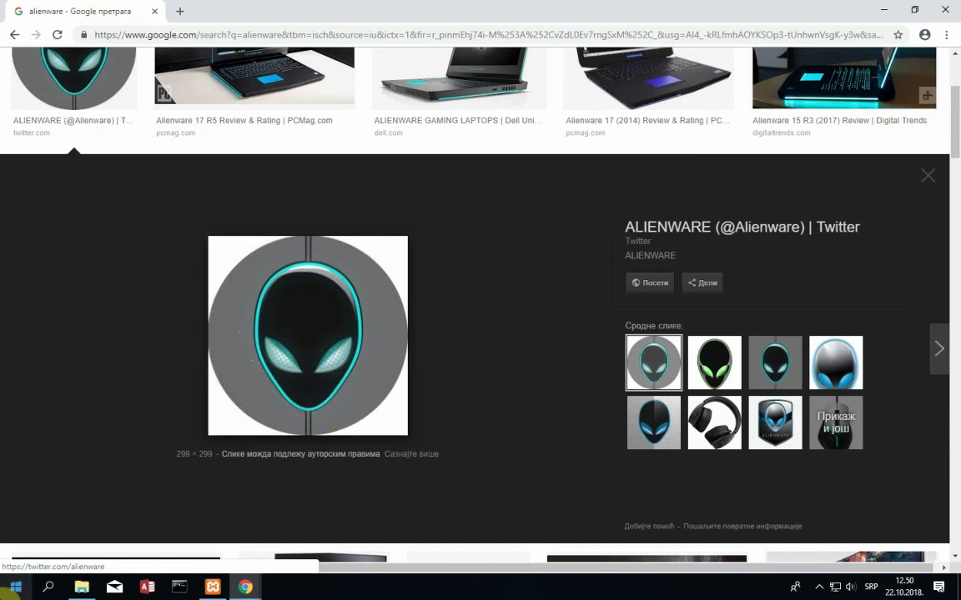
{"action": "left_click", "coordinate": [16, 581]}
- Launch Snipping Tool and capture the area around the Alienware logo
{"action": "type", "text": "snipping tool"}
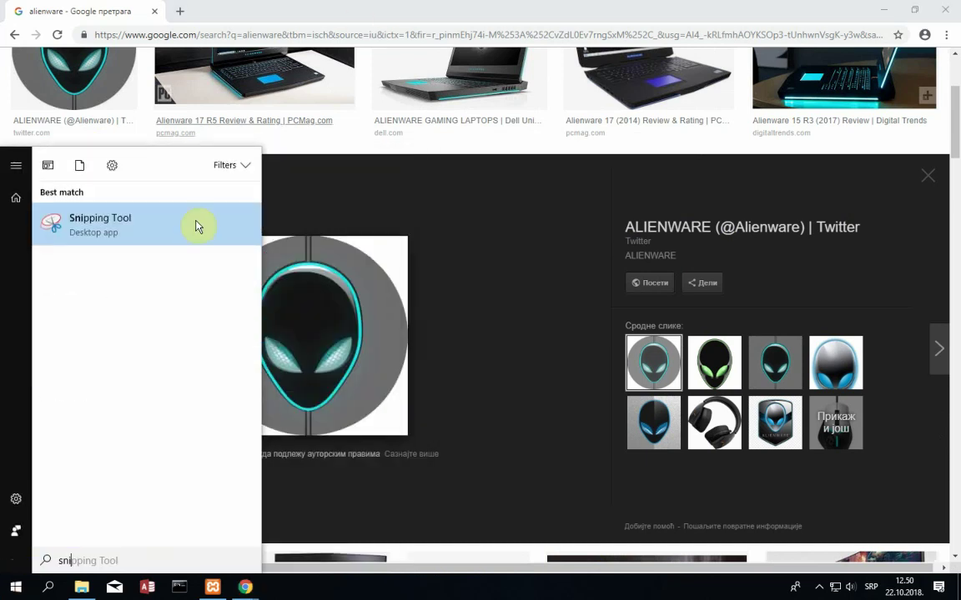
{"action": "left_click", "coordinate": [195, 225]}
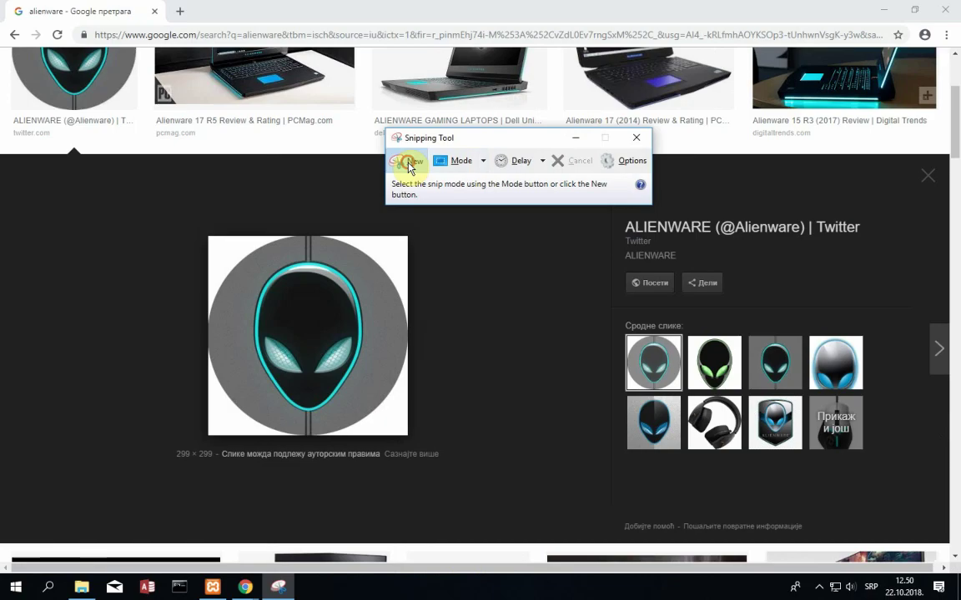
{"action": "left_click", "coordinate": [406, 161]}
{"action": "left_click_drag", "start_coordinate": [213, 241], "coordinate": [407, 432]}
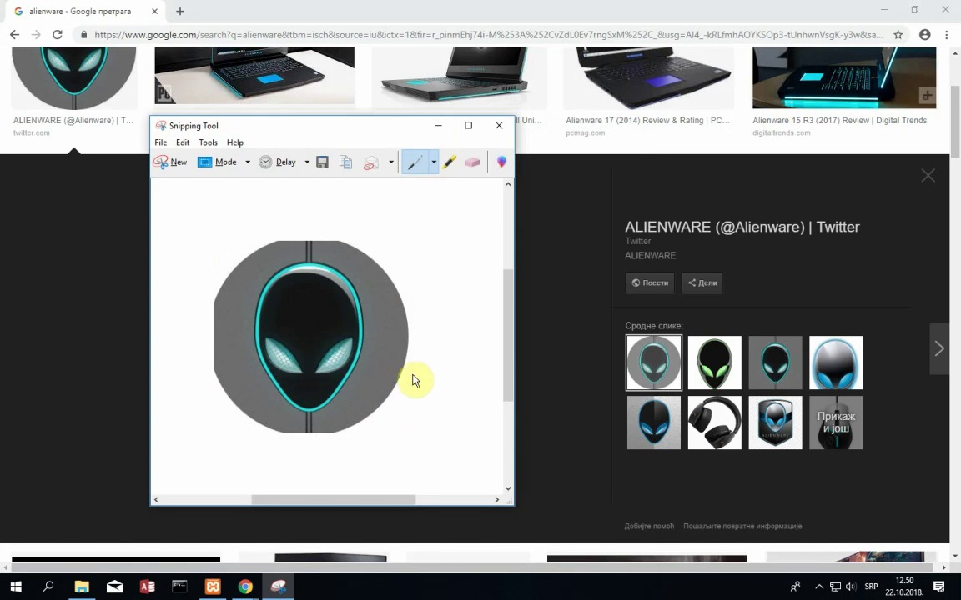
- Save the snip to a new Desktop folder named 'slike za sajt'
{"action": "key", "text": "ctrl+s"}
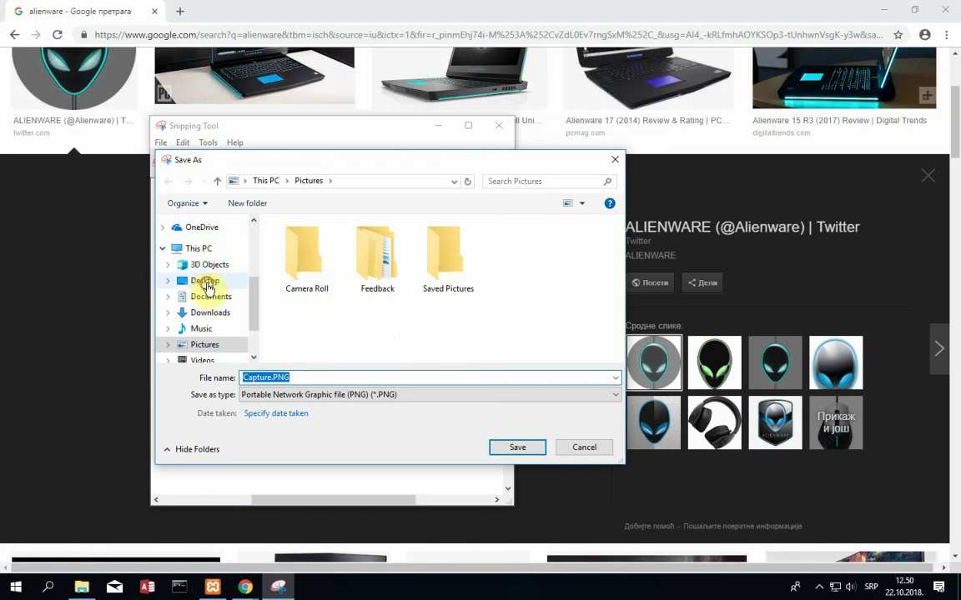
{"action": "left_click", "coordinate": [205, 281]}
{"action": "right_click", "coordinate": [398, 309]}
{"action": "mouse_move", "coordinate": [476, 473]}
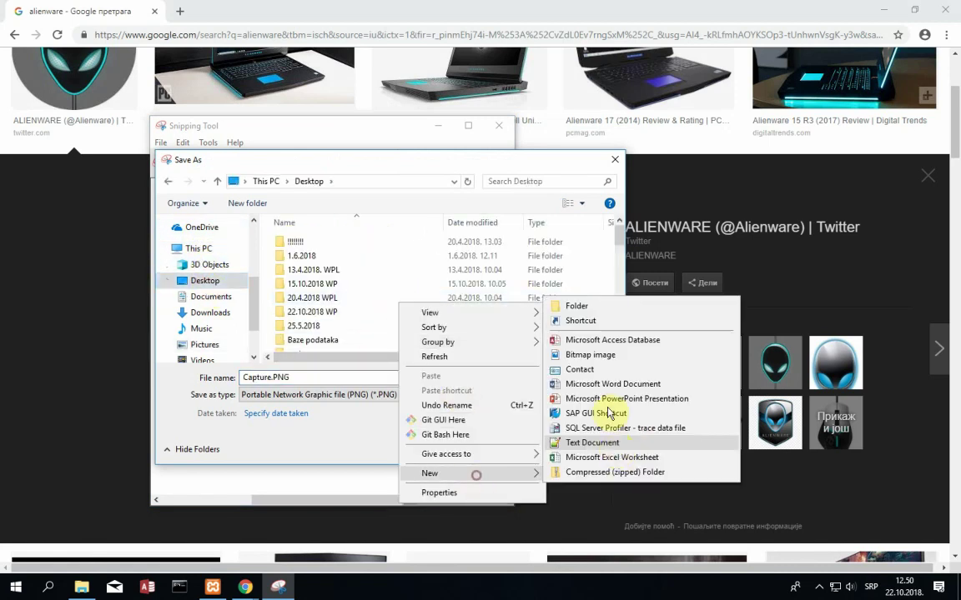
{"action": "left_click", "coordinate": [591, 313]}
{"action": "type", "text": "slike ya"}
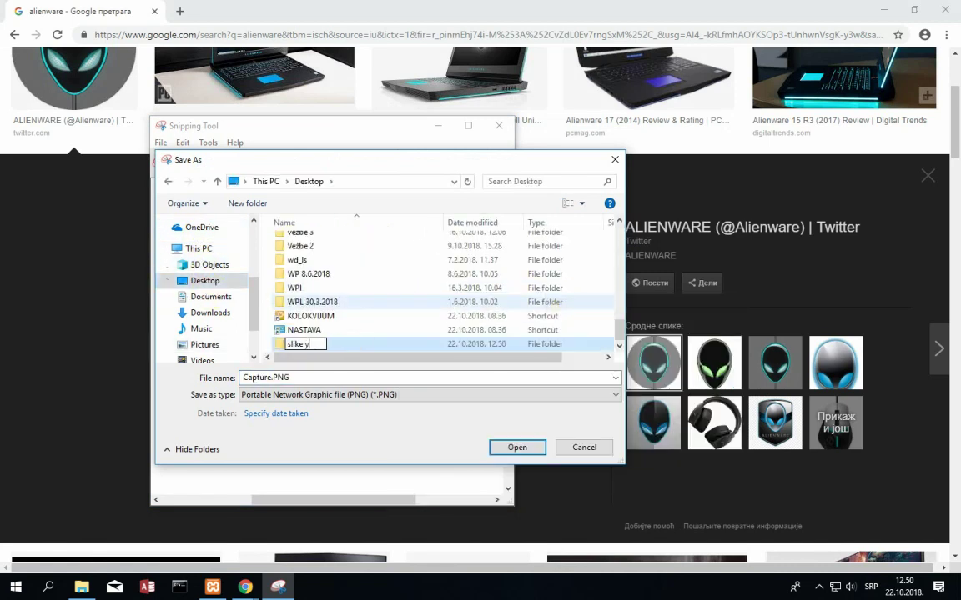
{"action": "key", "text": "BackSpace"}
{"action": "key", "text": "BackSpace"}
{"action": "type", "text": "za sajt"}
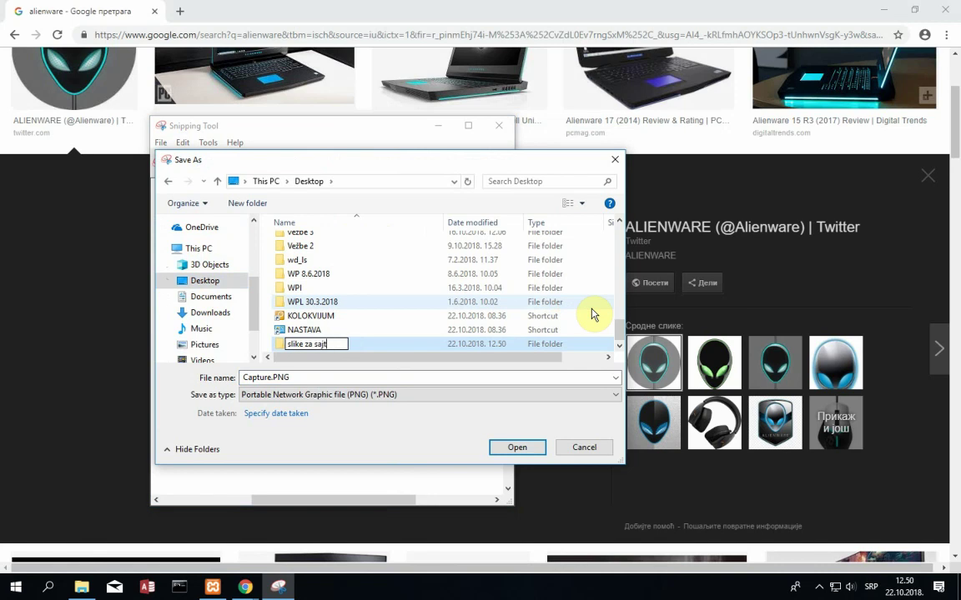
{"action": "key", "text": "Return"}
{"action": "key", "text": "Return"}
{"action": "left_click", "coordinate": [377, 397]}
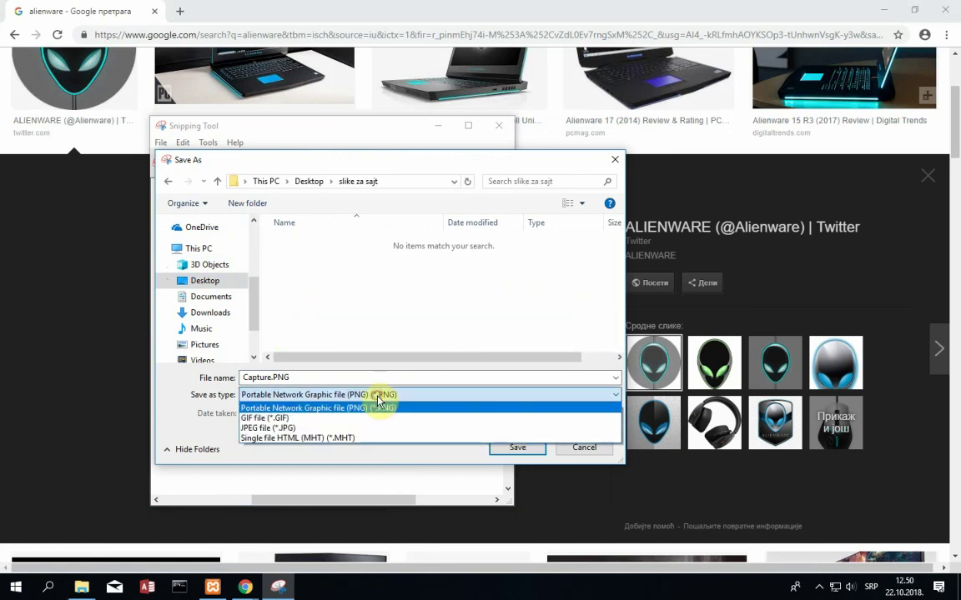
- Save the capture as JPEG file 'logo' and close Snipping Tool
{"action": "left_click", "coordinate": [313, 431]}
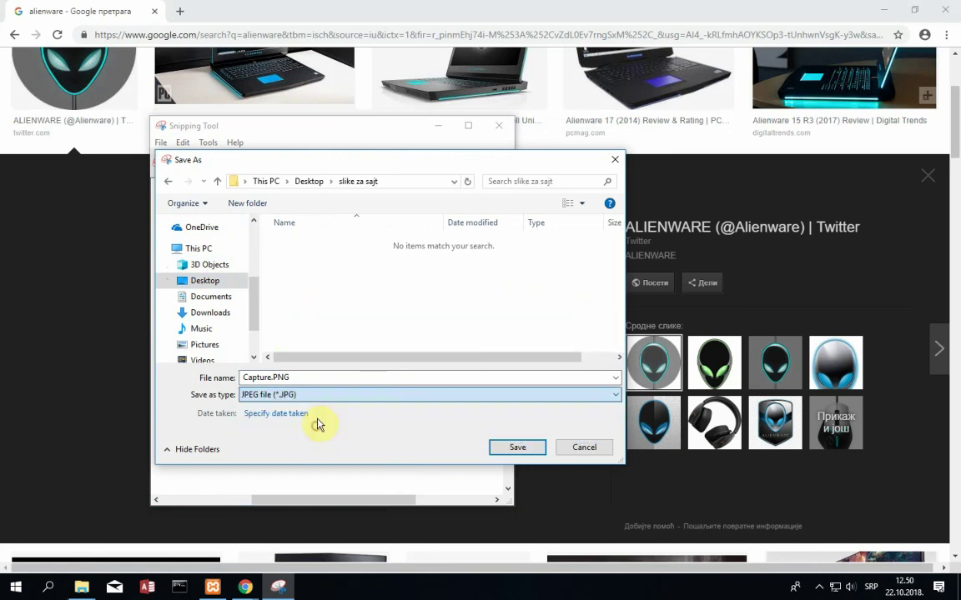
{"action": "left_click", "coordinate": [311, 375]}
{"action": "left_click", "coordinate": [270, 378]}
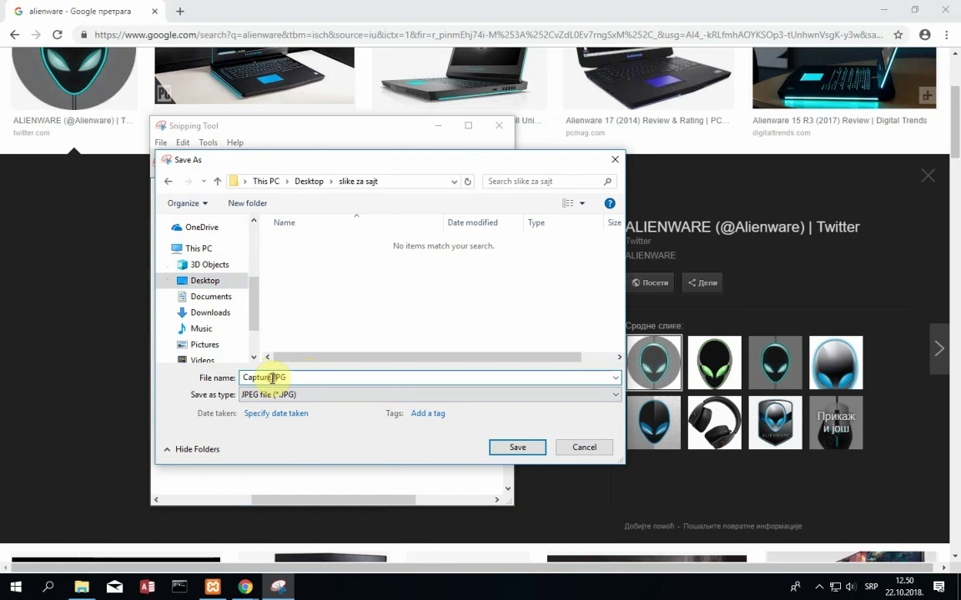
{"action": "double_click", "coordinate": [270, 378]}
{"action": "type", "text": "logo"}
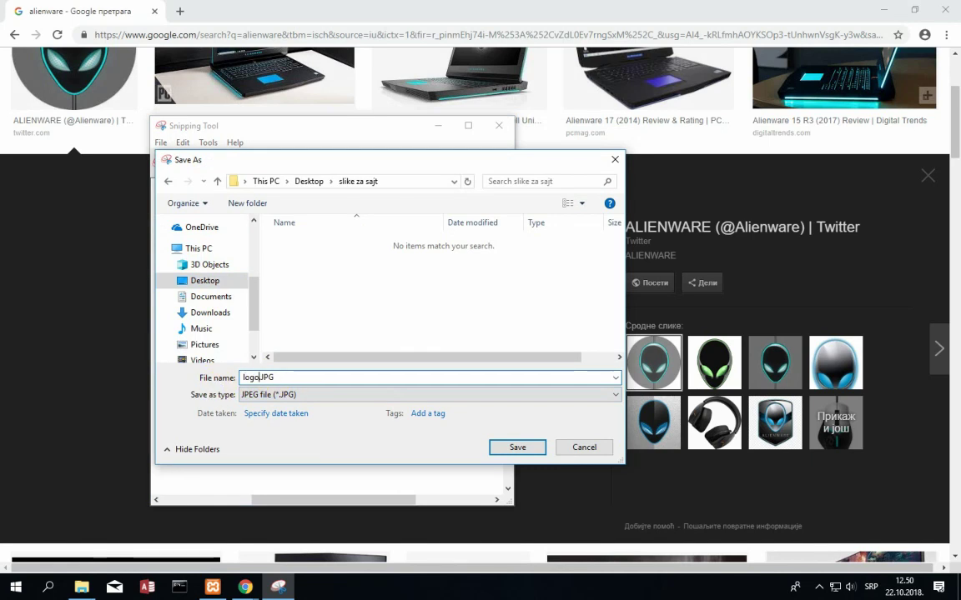
{"action": "left_click", "coordinate": [517, 447]}
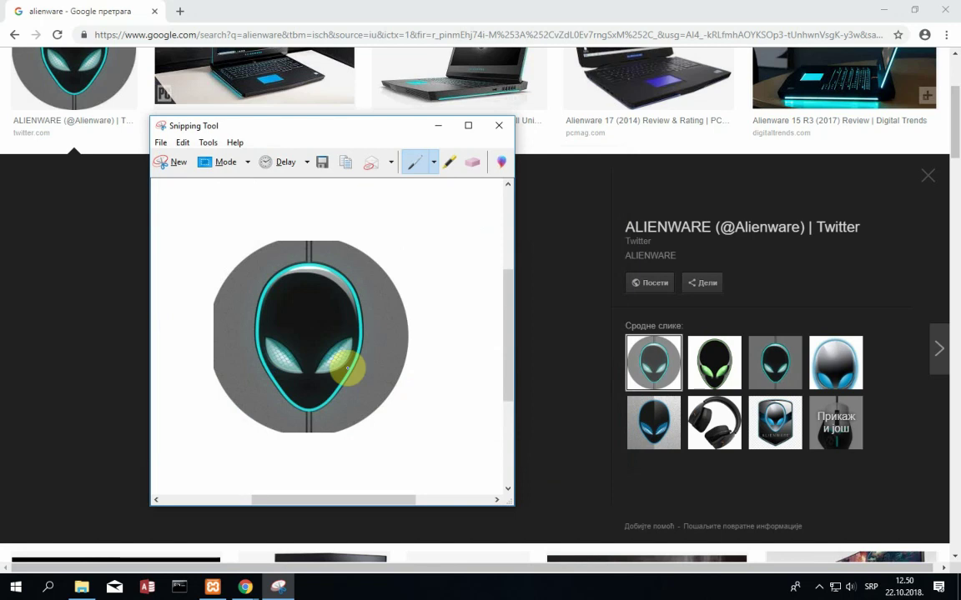
{"action": "left_click", "coordinate": [494, 125]}
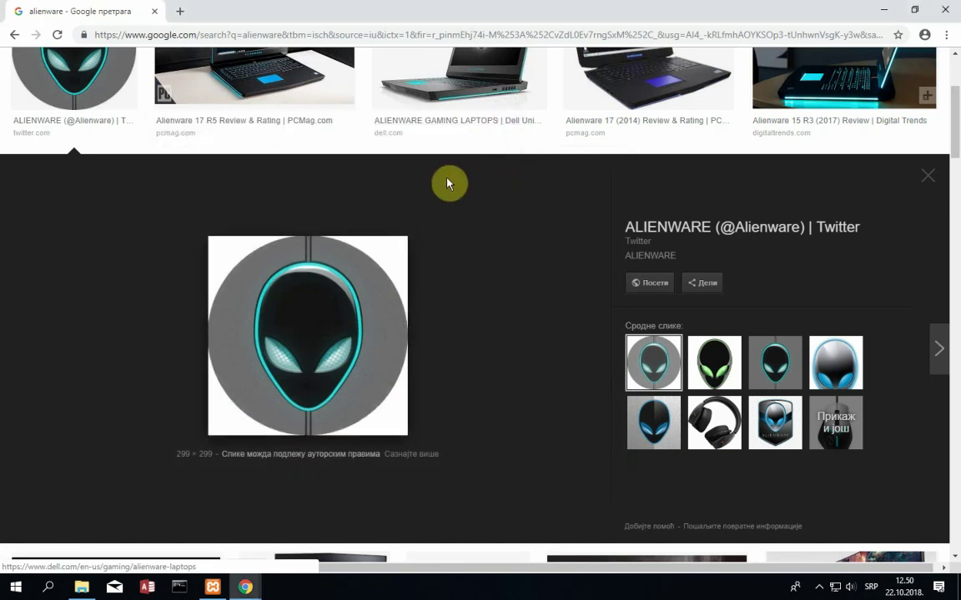
- Return to the Customizer and open the Traffica Logo image picker, recommended 200×50 px
{"action": "left_click", "coordinate": [820, 587]}
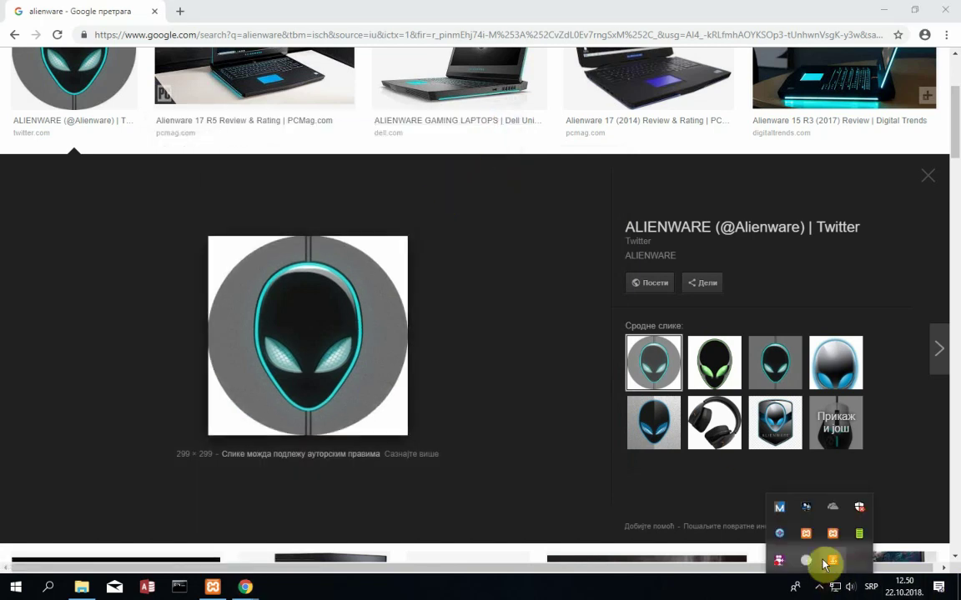
{"action": "left_click", "coordinate": [779, 560]}
{"action": "left_click", "coordinate": [669, 189]}
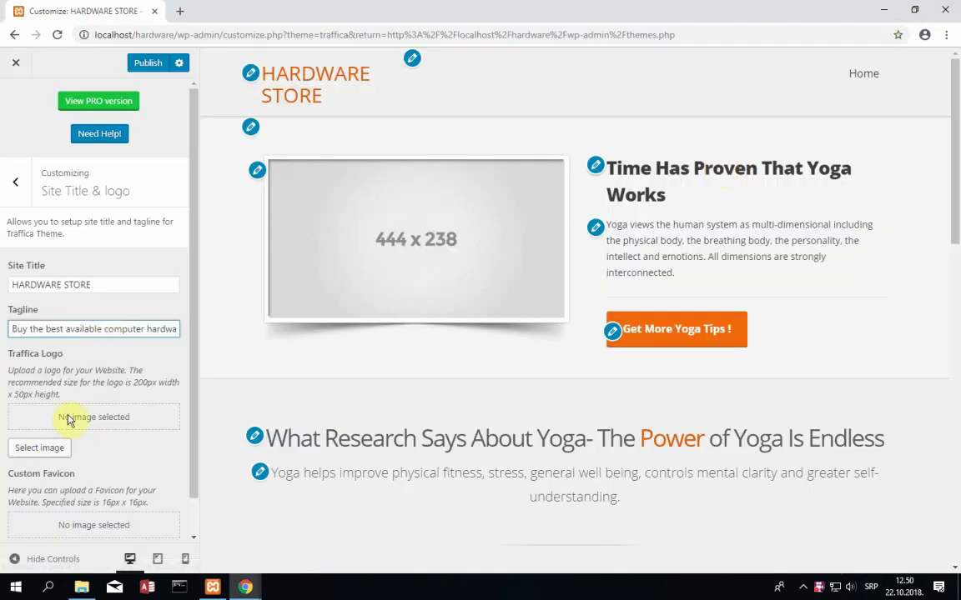
{"action": "scroll", "coordinate": [73, 421], "scroll_direction": "down", "scroll_amount": 1}
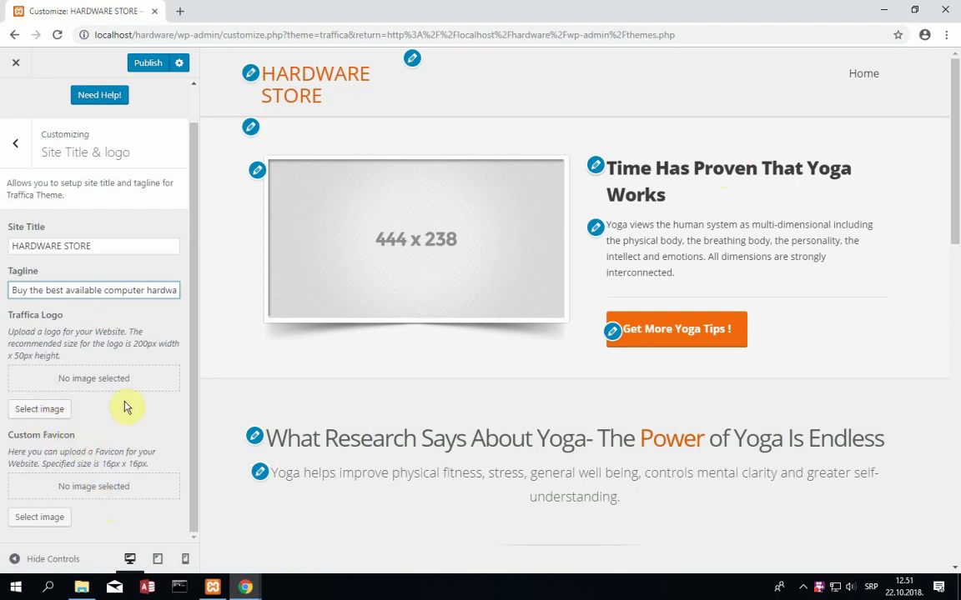
{"action": "left_click", "coordinate": [134, 343]}
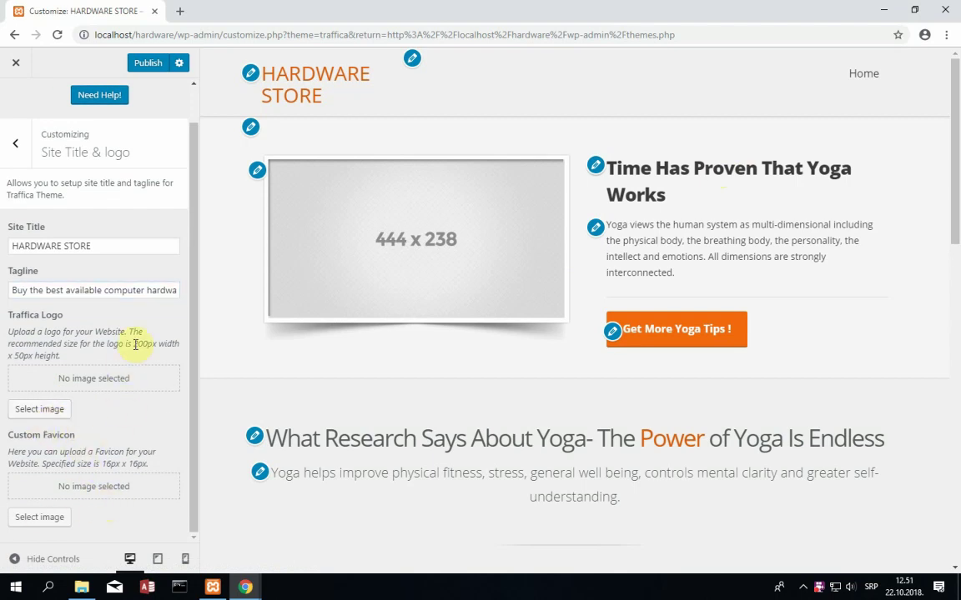
{"action": "left_click_drag", "start_coordinate": [134, 345], "coordinate": [153, 344]}
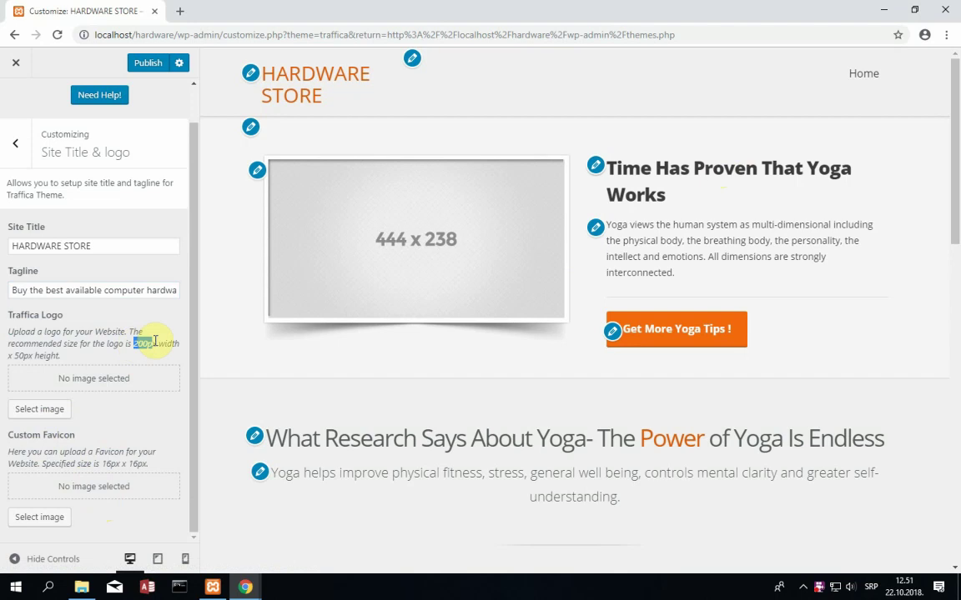
{"action": "double_click", "coordinate": [23, 355]}
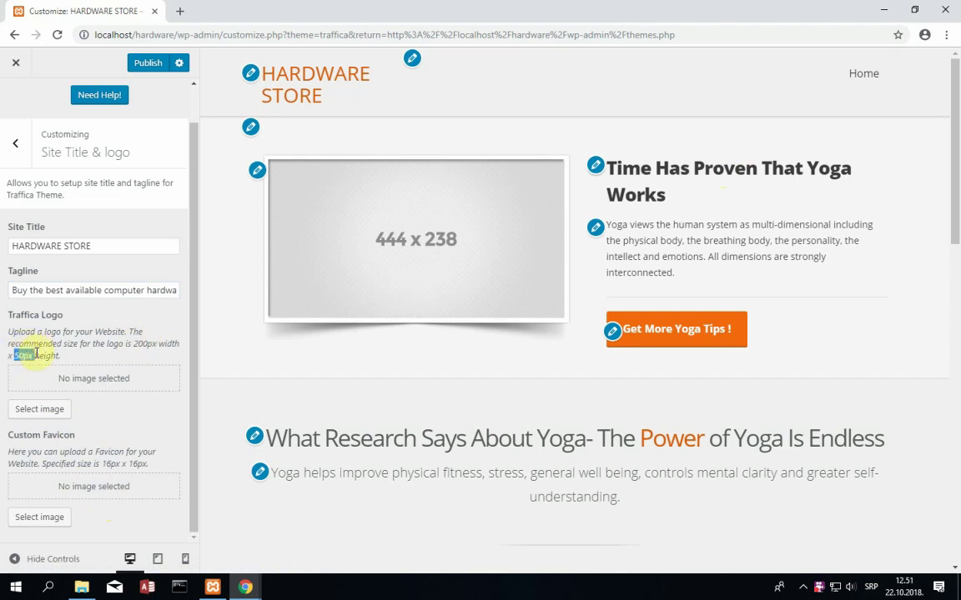
{"action": "left_click", "coordinate": [147, 340]}
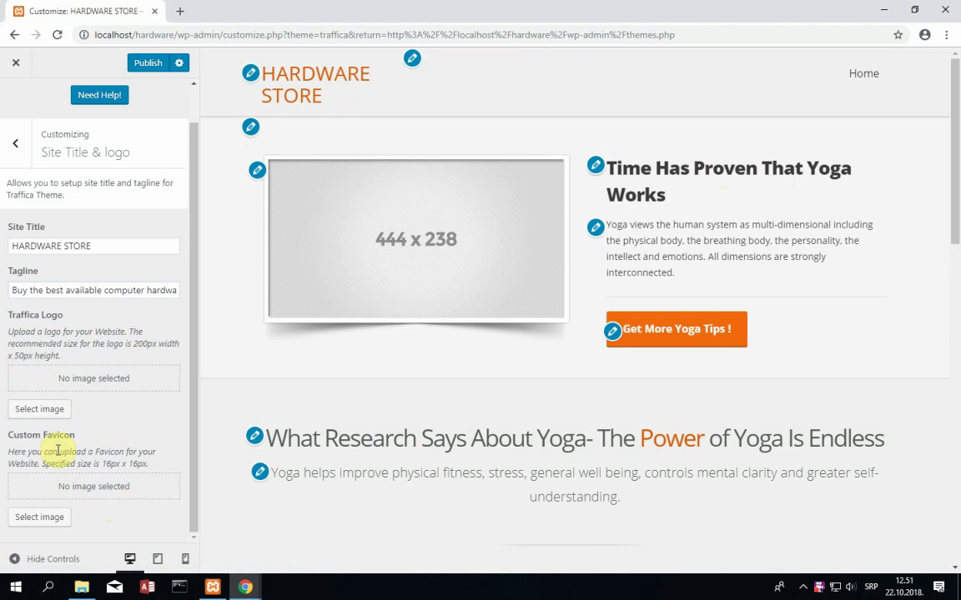
{"action": "left_click", "coordinate": [50, 409]}
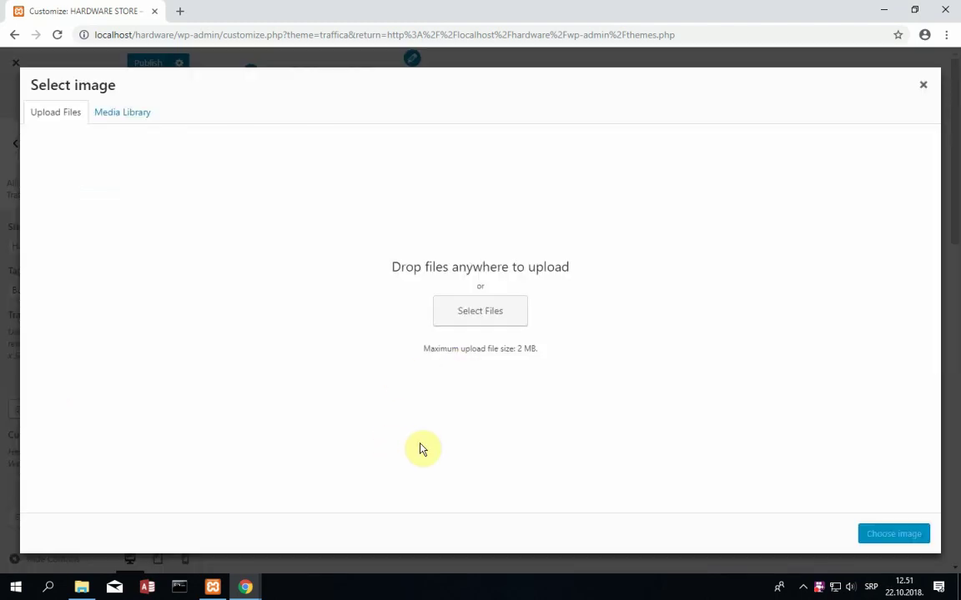
- Upload logo.JPG from the Desktop's slike za sajt folder into the media library
{"action": "left_click", "coordinate": [505, 318]}
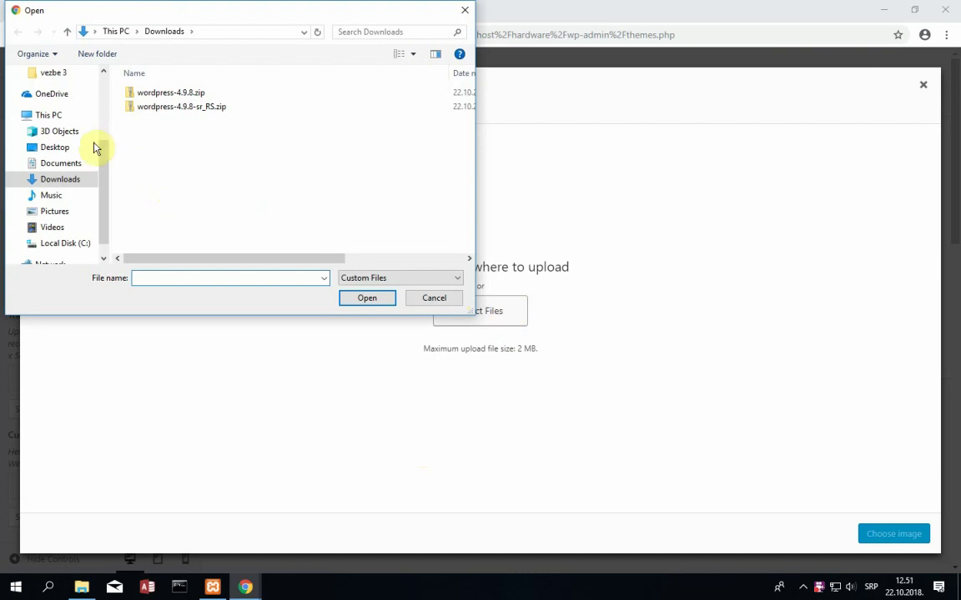
{"action": "left_click", "coordinate": [88, 147]}
{"action": "left_click", "coordinate": [257, 200]}
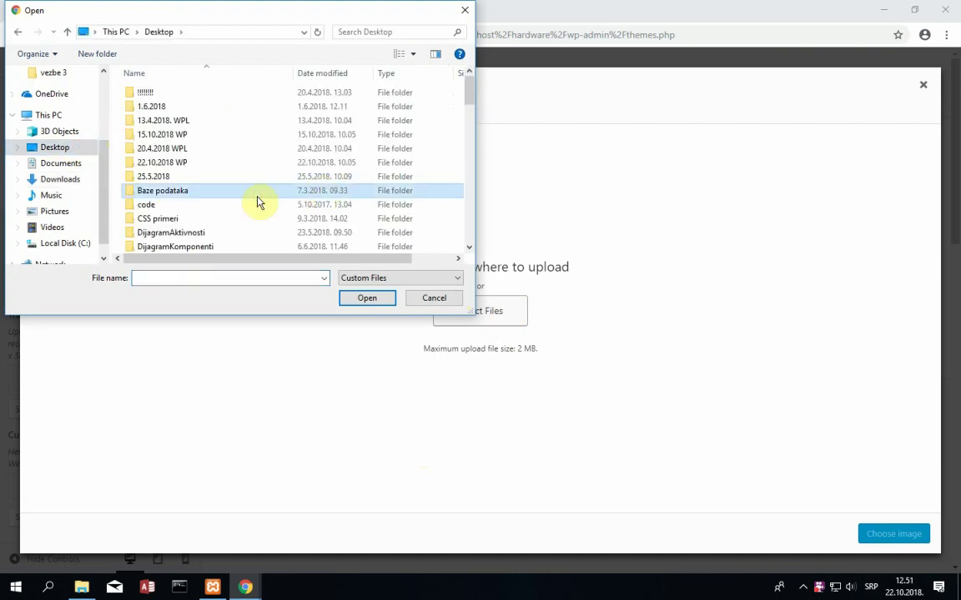
{"action": "key", "text": "s"}
{"action": "key", "text": "l"}
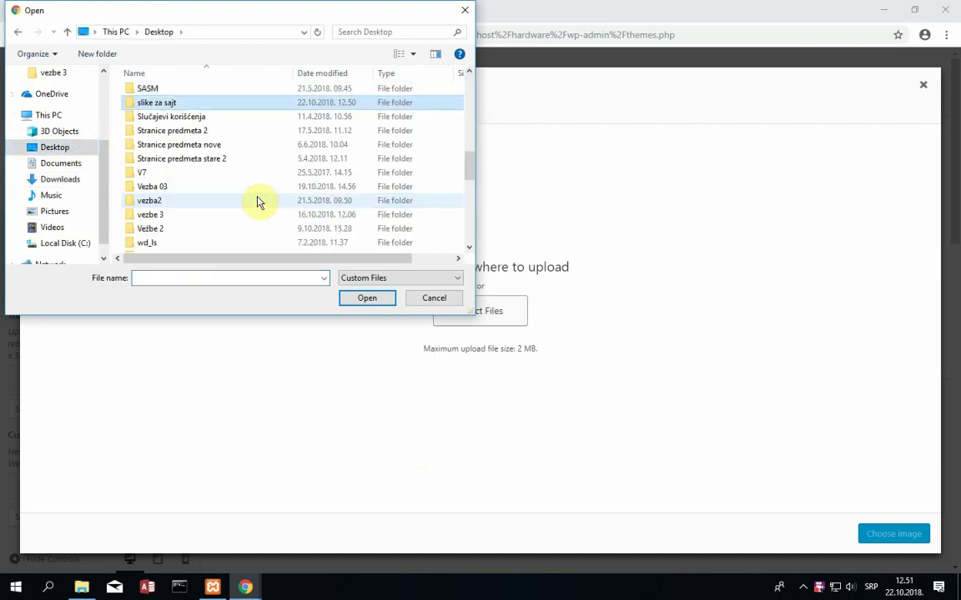
{"action": "key", "text": "Return"}
{"action": "double_click", "coordinate": [157, 138]}
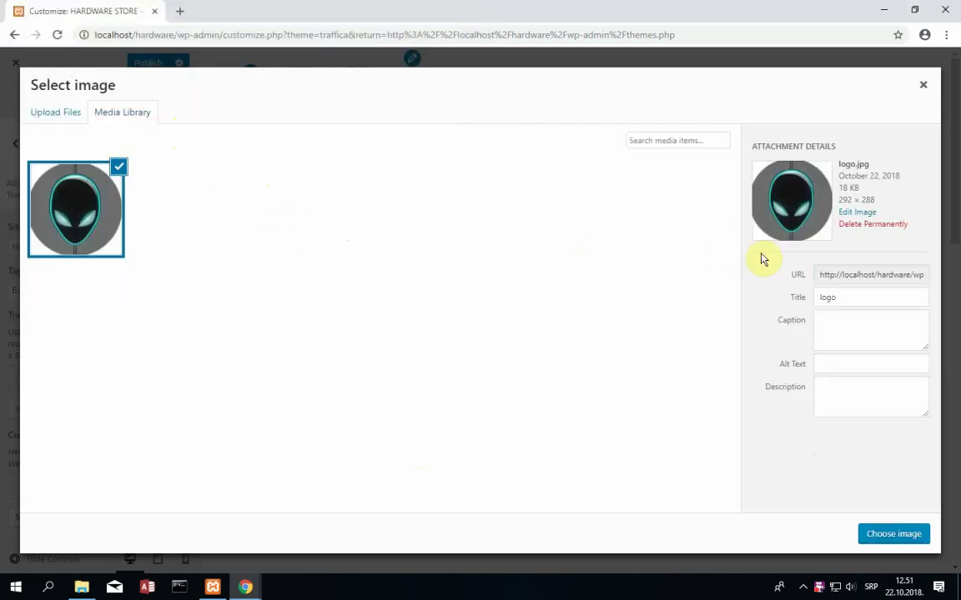
- Give logo.jpg caption 'Hardware Store logo', alt 'hardware logo', its description, and set it as logo
{"action": "left_click", "coordinate": [852, 325]}
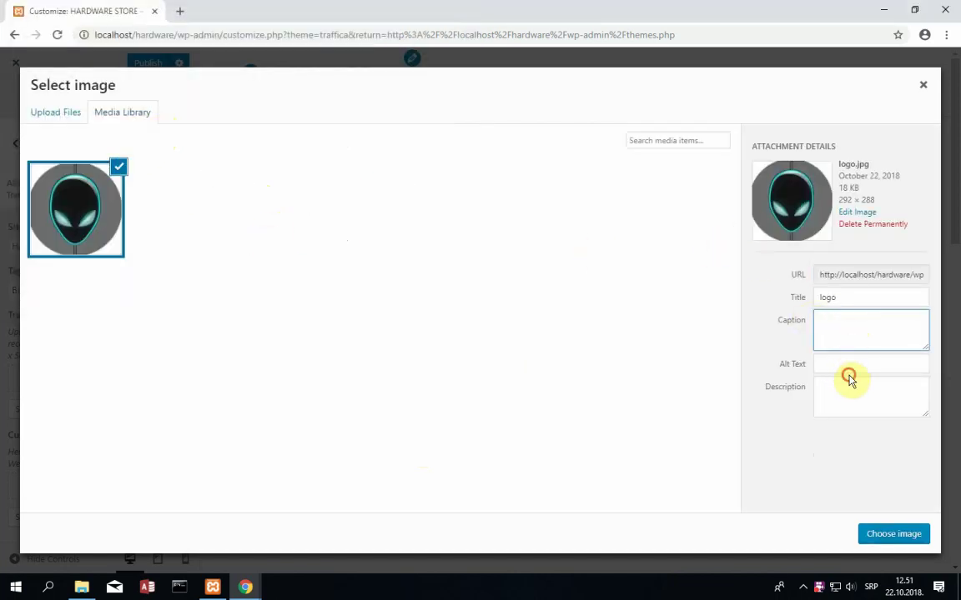
{"action": "left_click", "coordinate": [858, 362]}
{"action": "left_click", "coordinate": [869, 330]}
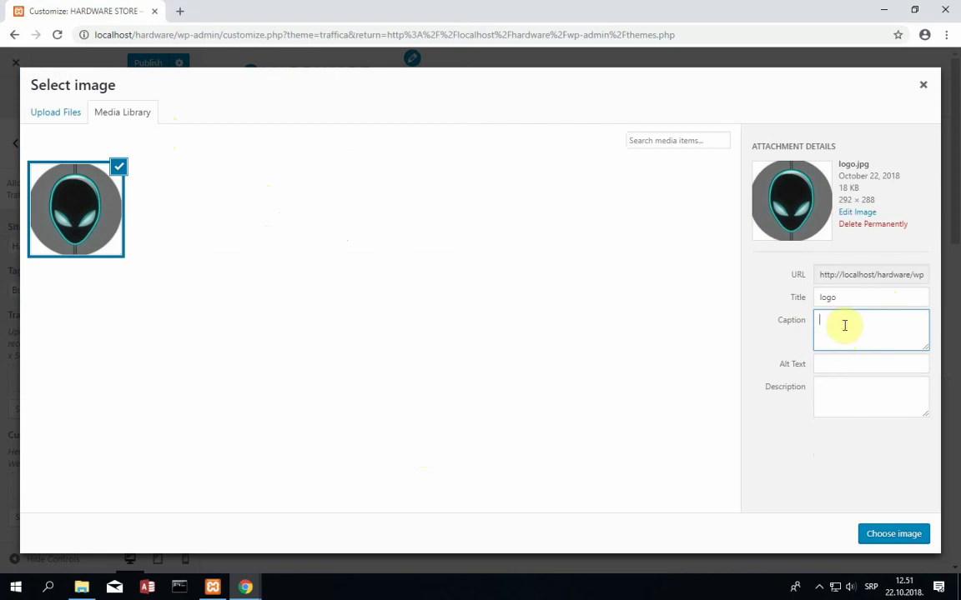
{"action": "left_click", "coordinate": [818, 367]}
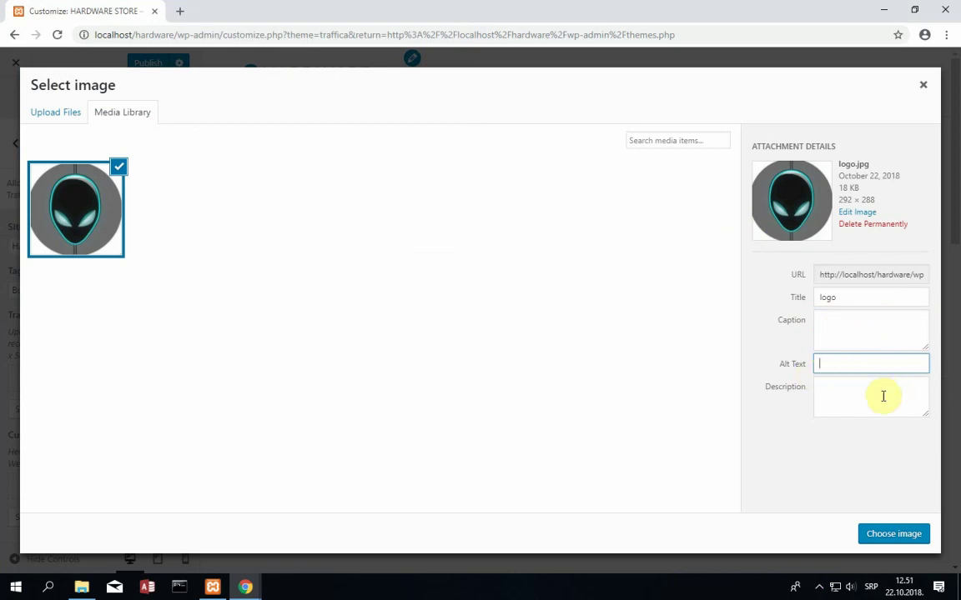
{"action": "left_click", "coordinate": [859, 399]}
{"action": "left_click", "coordinate": [865, 324]}
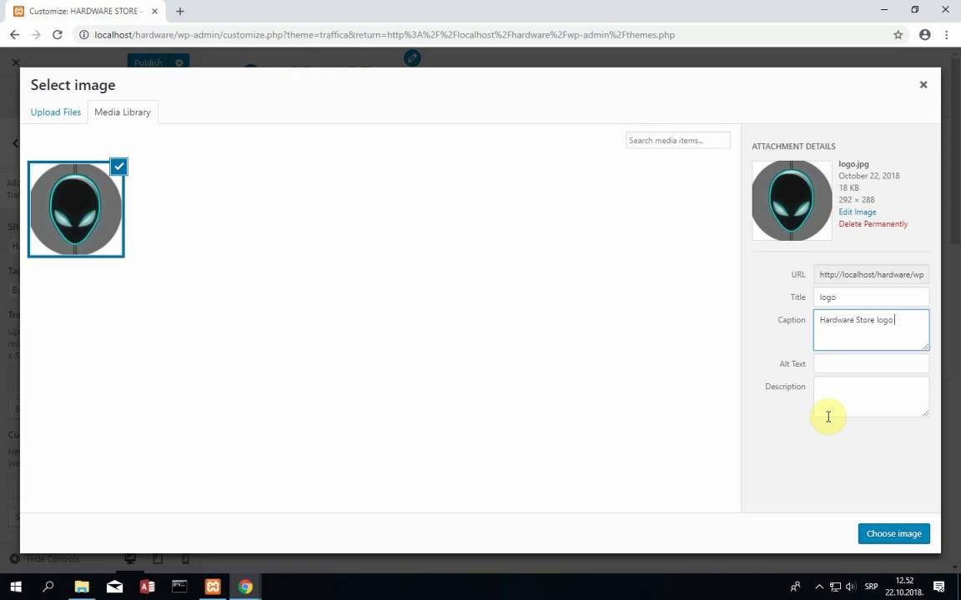
{"action": "left_click", "coordinate": [838, 364]}
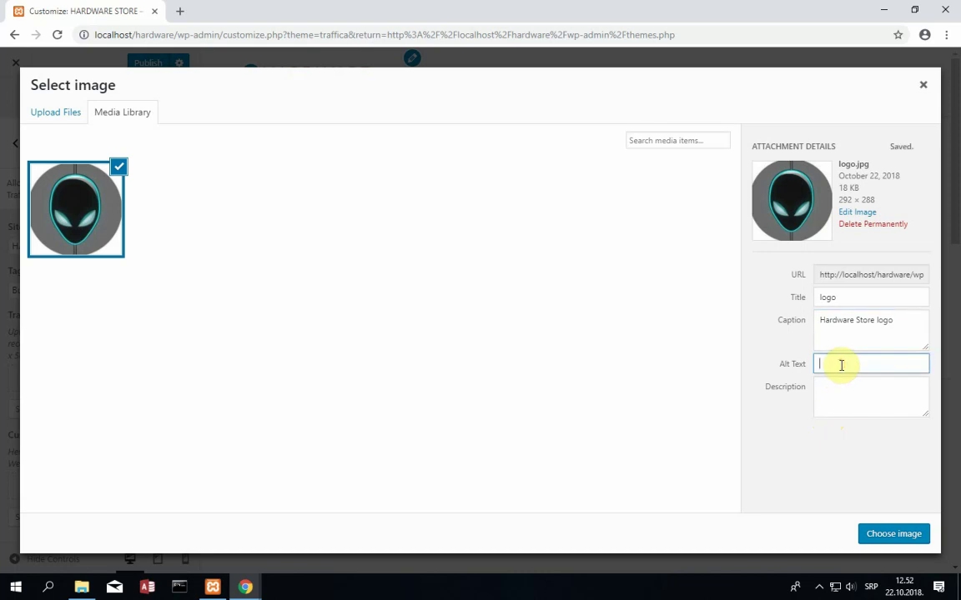
{"action": "type", "text": "hardware logo"}
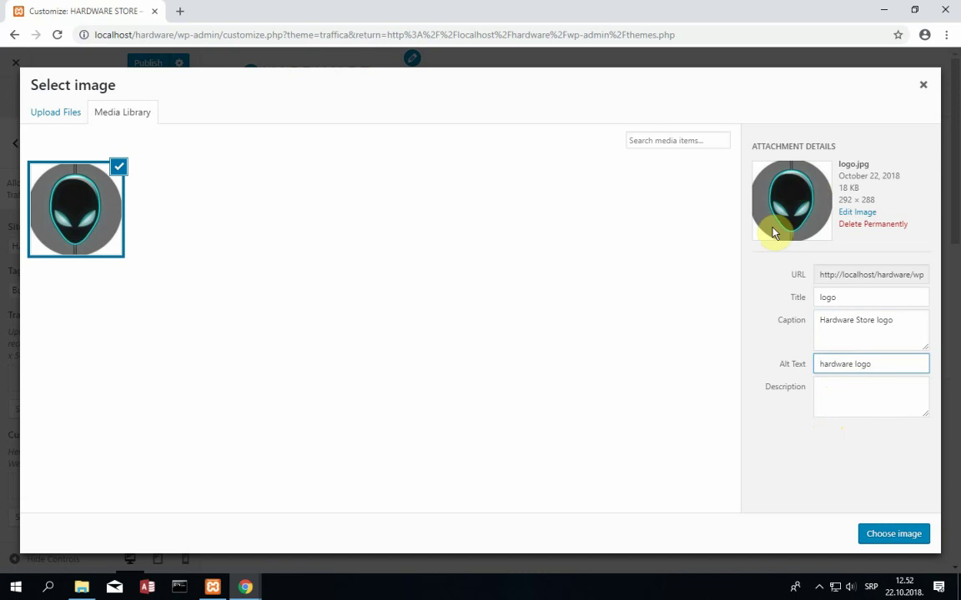
{"action": "left_click", "coordinate": [855, 393]}
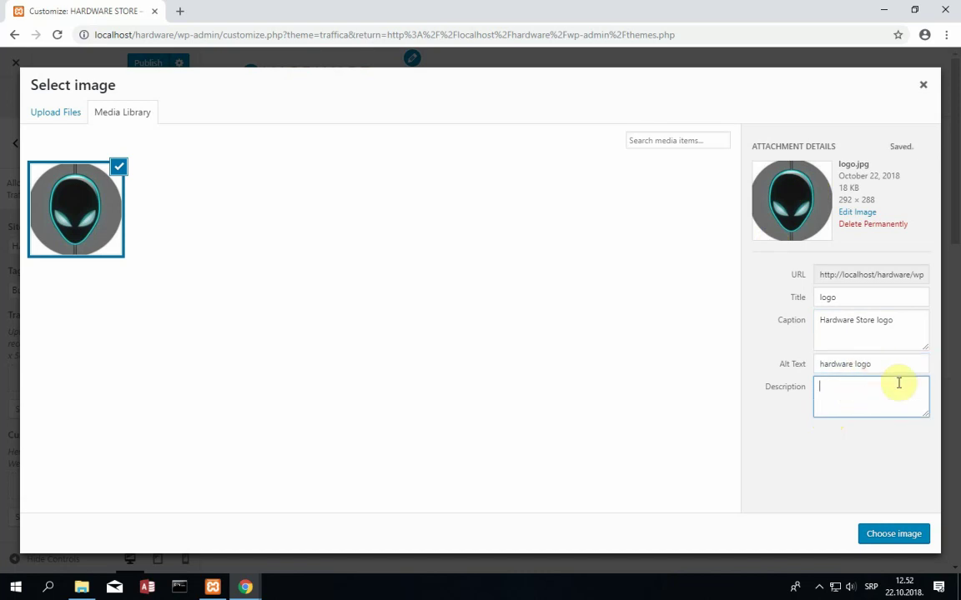
{"action": "type", "text": "This is only logo for our hardware store"}
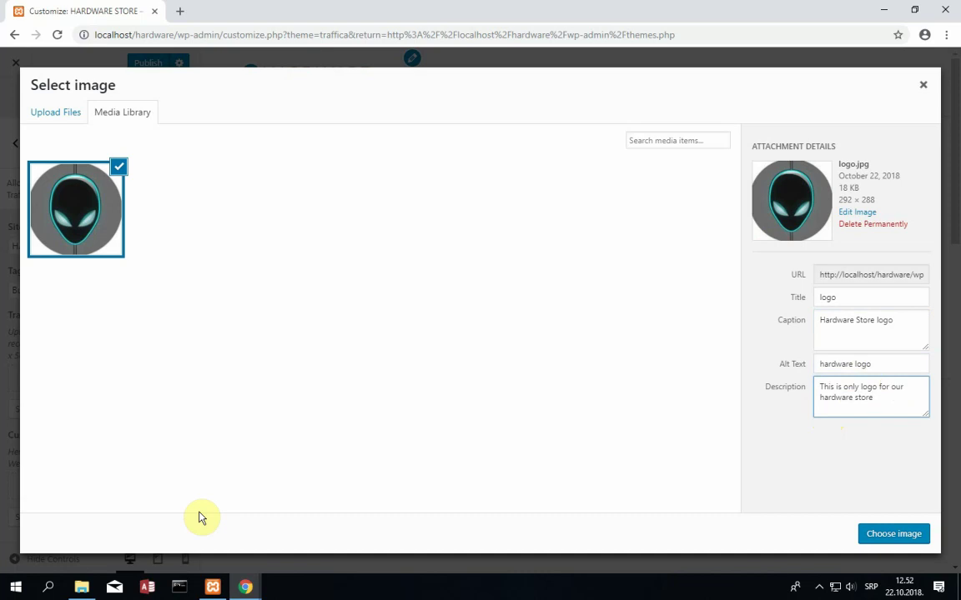
{"action": "left_click", "coordinate": [875, 542]}
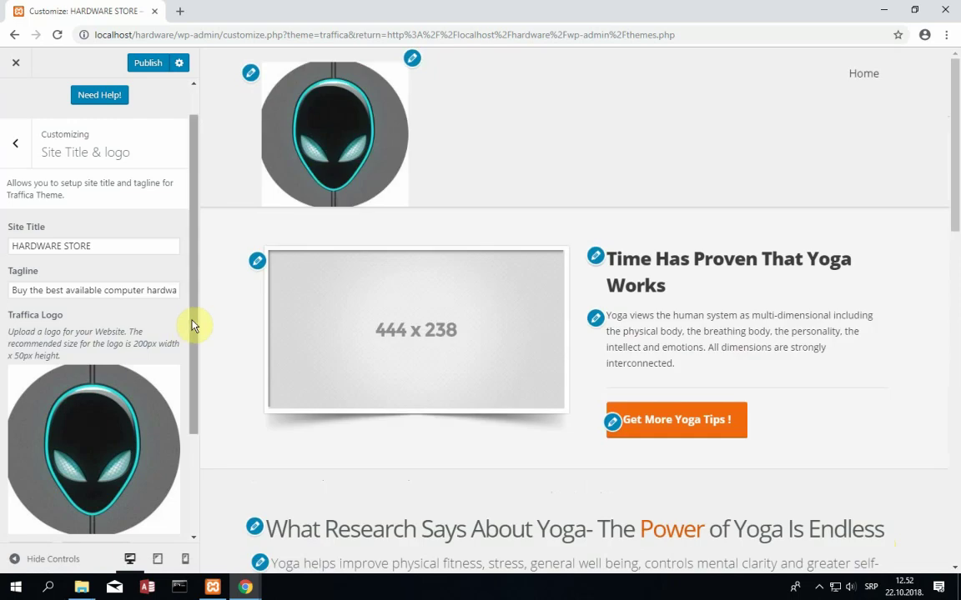
- Review the alien-head logo in the header preview, then return to the main customizer list
{"action": "left_click_drag", "start_coordinate": [192, 326], "coordinate": [249, 300]}
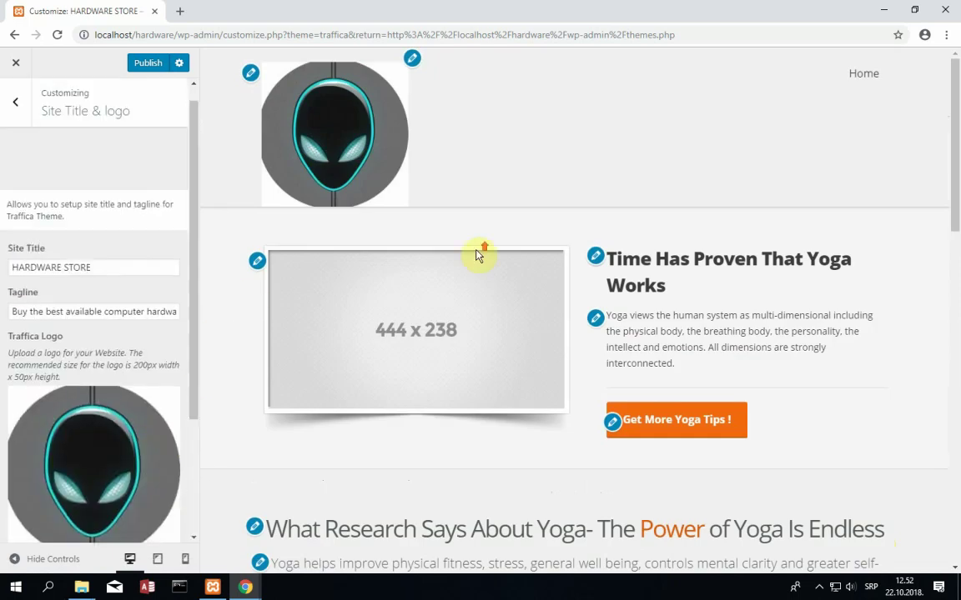
{"action": "scroll", "coordinate": [477, 253], "scroll_direction": "down", "scroll_amount": 1}
{"action": "scroll", "coordinate": [471, 259], "scroll_direction": "up", "scroll_amount": 1}
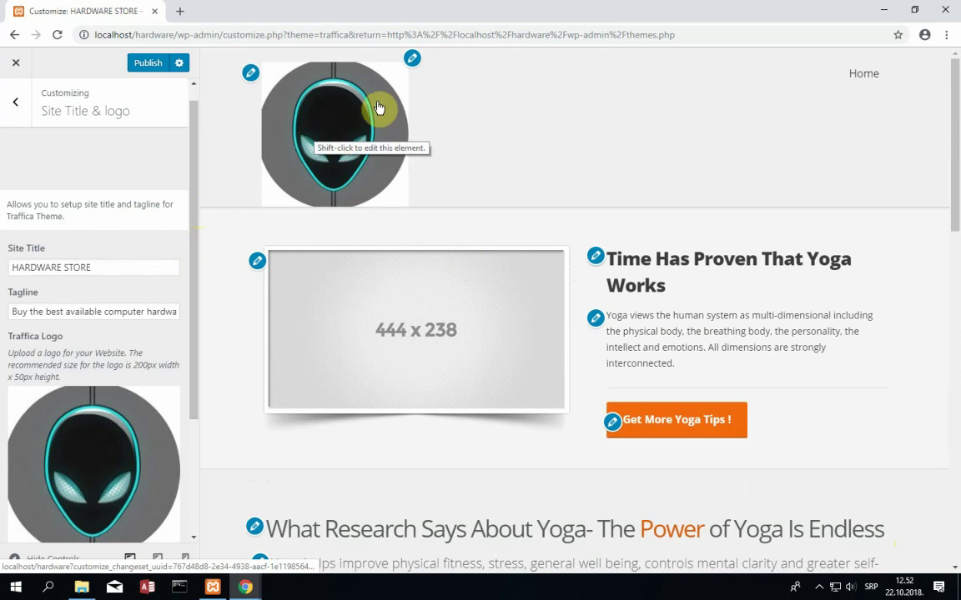
{"action": "scroll", "coordinate": [134, 492], "scroll_direction": "down", "scroll_amount": 1}
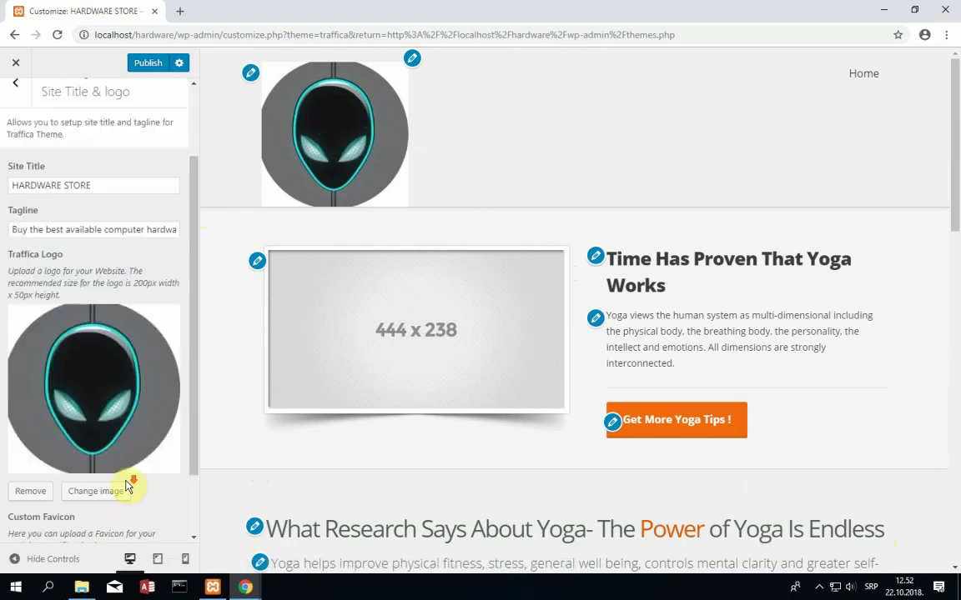
{"action": "scroll", "coordinate": [131, 488], "scroll_direction": "up", "scroll_amount": 2}
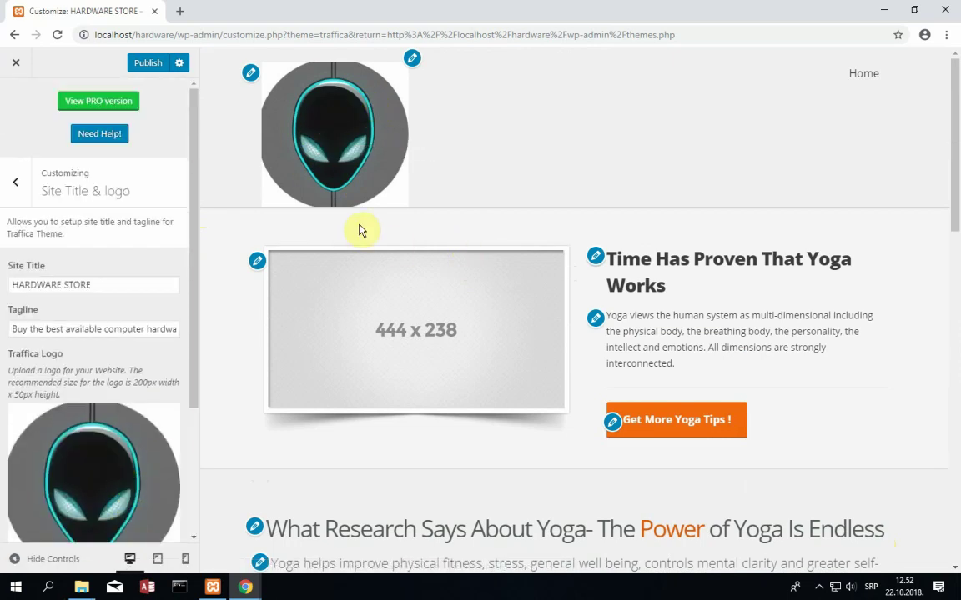
{"action": "scroll", "coordinate": [111, 415], "scroll_direction": "down", "scroll_amount": 2}
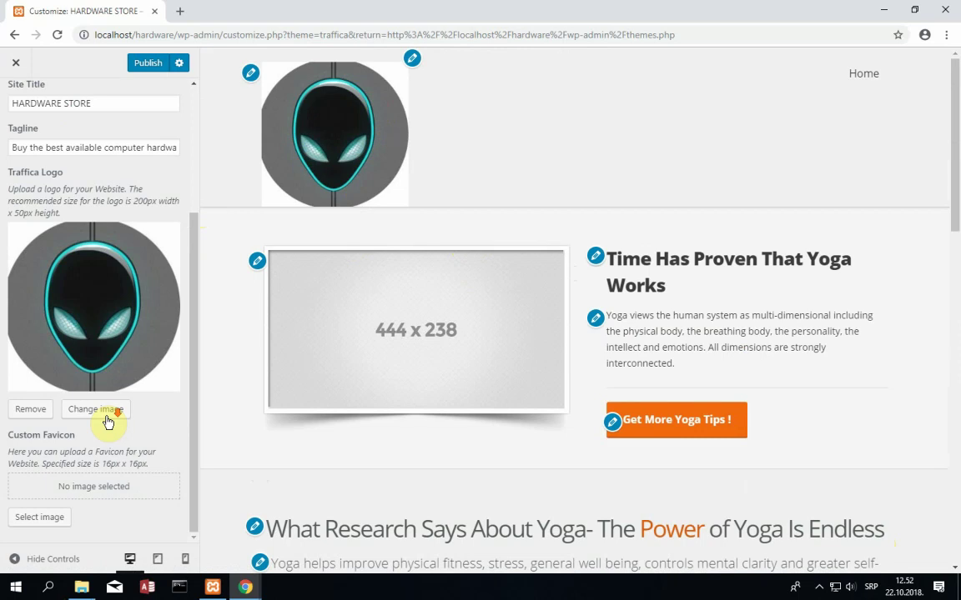
{"action": "scroll", "coordinate": [108, 422], "scroll_direction": "up", "scroll_amount": 2}
{"action": "scroll", "coordinate": [107, 421], "scroll_direction": "up", "scroll_amount": 3}
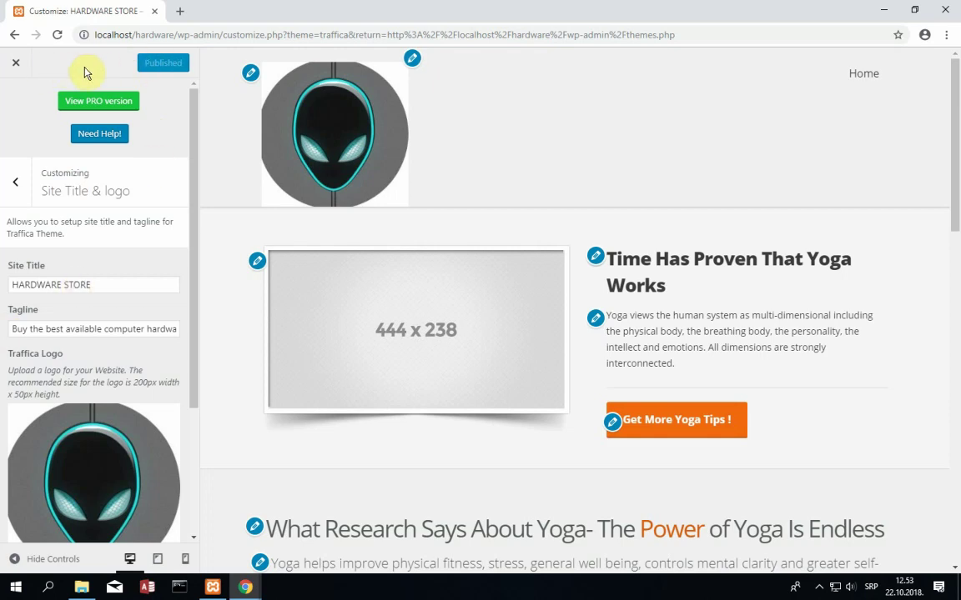
{"action": "left_click", "coordinate": [12, 180]}
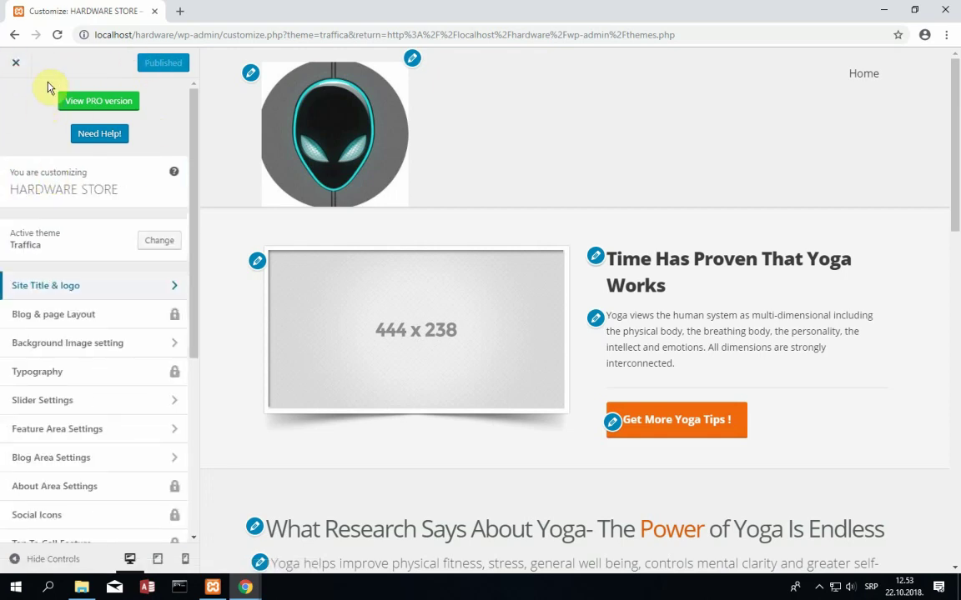
- Close the customizer, check the live front page's new logo, then go to the Dashboard
{"action": "left_click", "coordinate": [17, 67]}
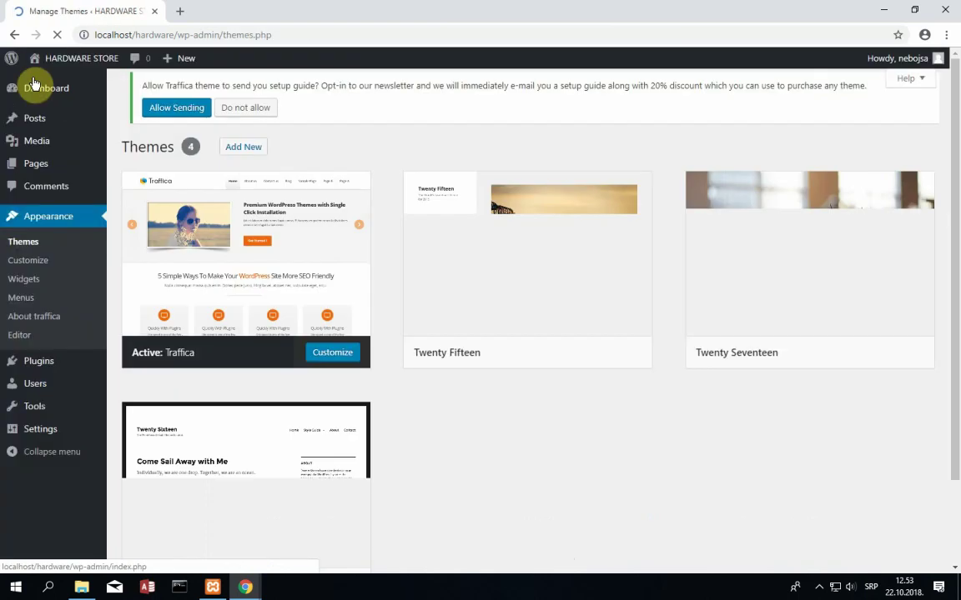
{"action": "mouse_move", "coordinate": [88, 65]}
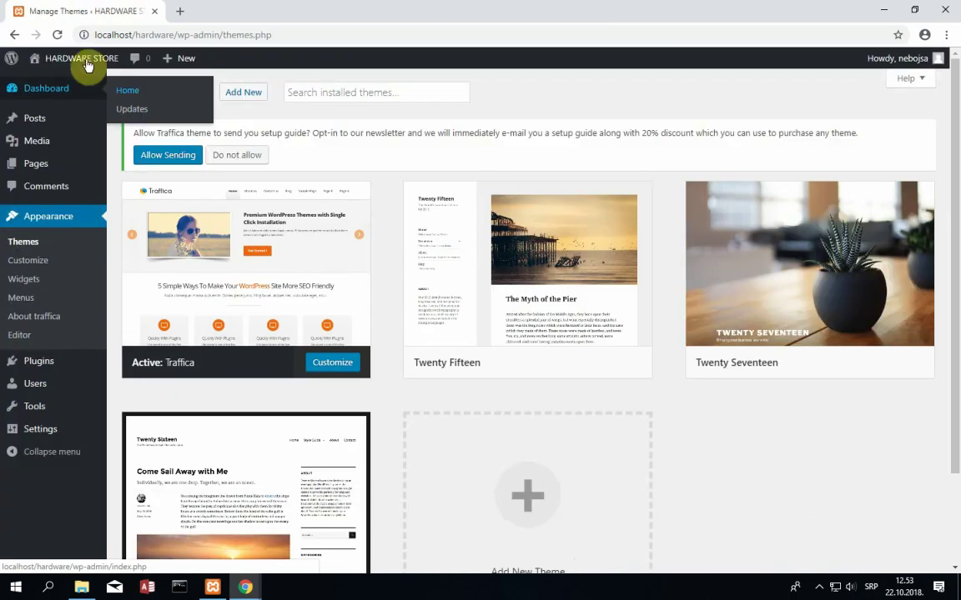
{"action": "left_click", "coordinate": [69, 85]}
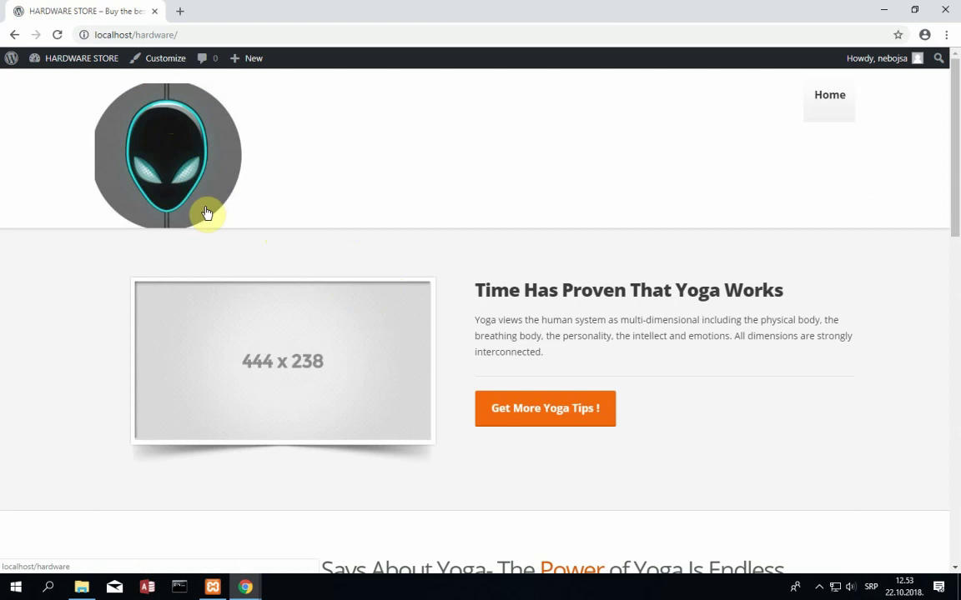
{"action": "left_click", "coordinate": [245, 587]}
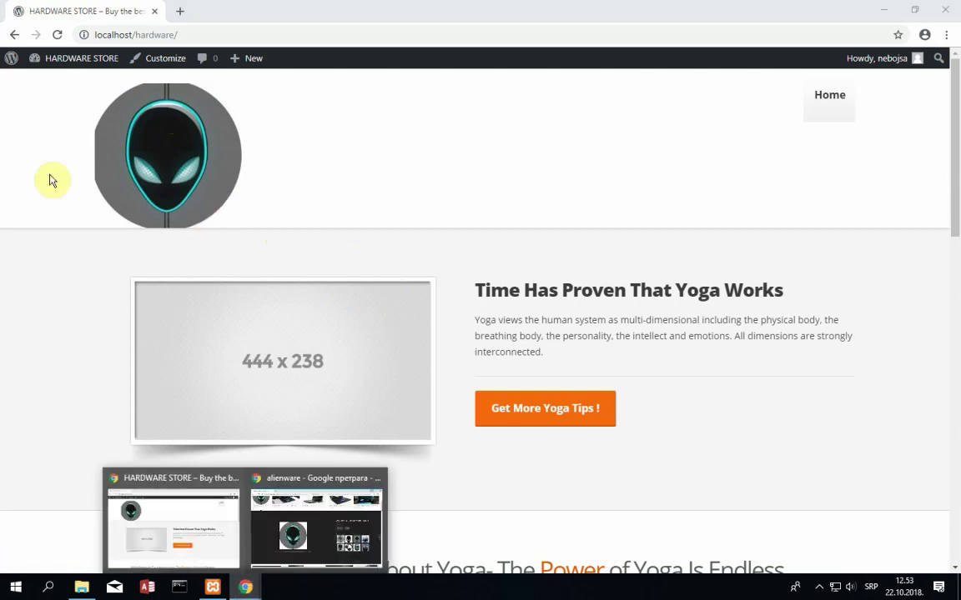
{"action": "left_click", "coordinate": [75, 60]}
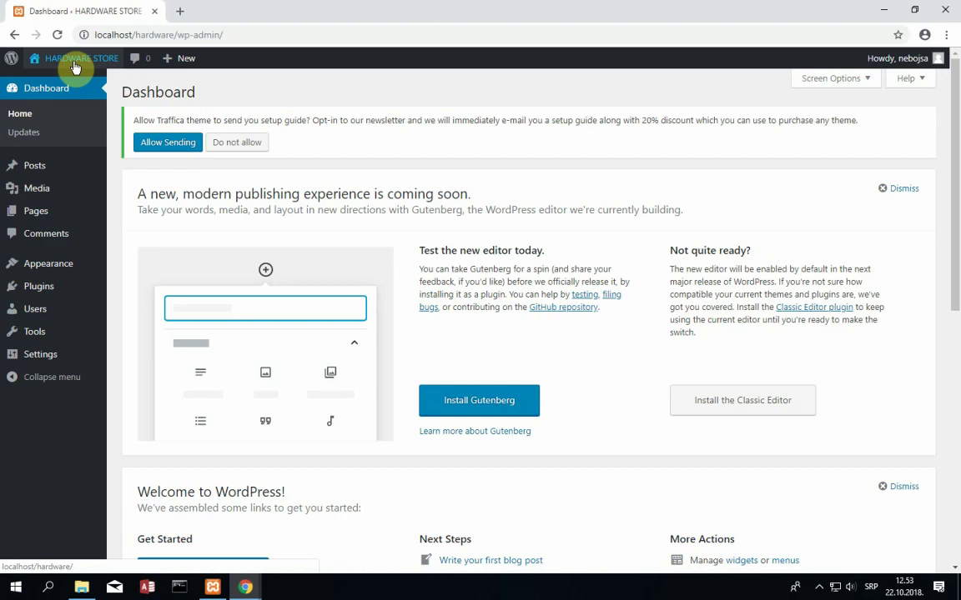
{"action": "mouse_move", "coordinate": [58, 267]}
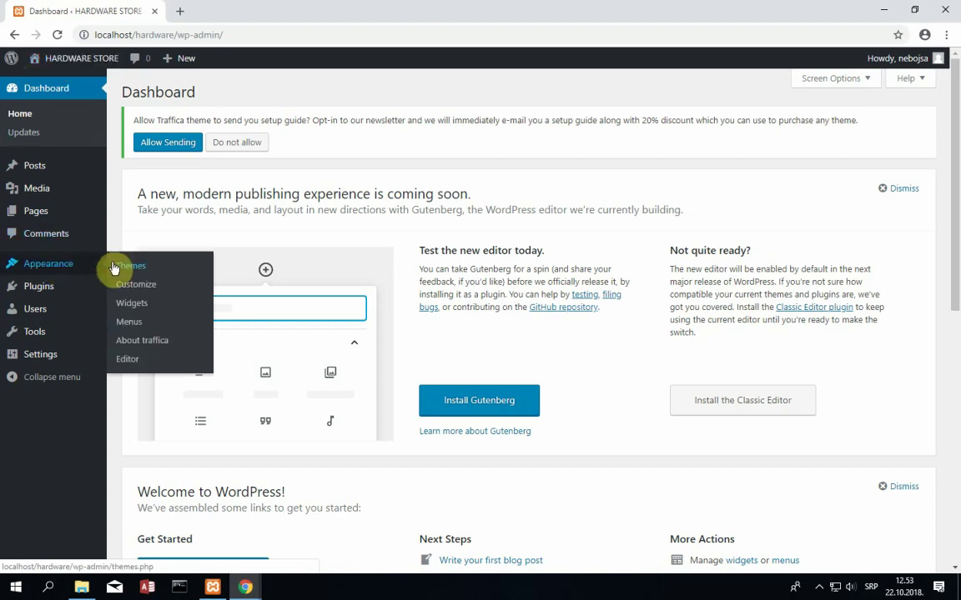
- Reopen Site Title & logo in the customizer, select logo.jpg, and open its Edit Media page
{"action": "left_click", "coordinate": [158, 285]}
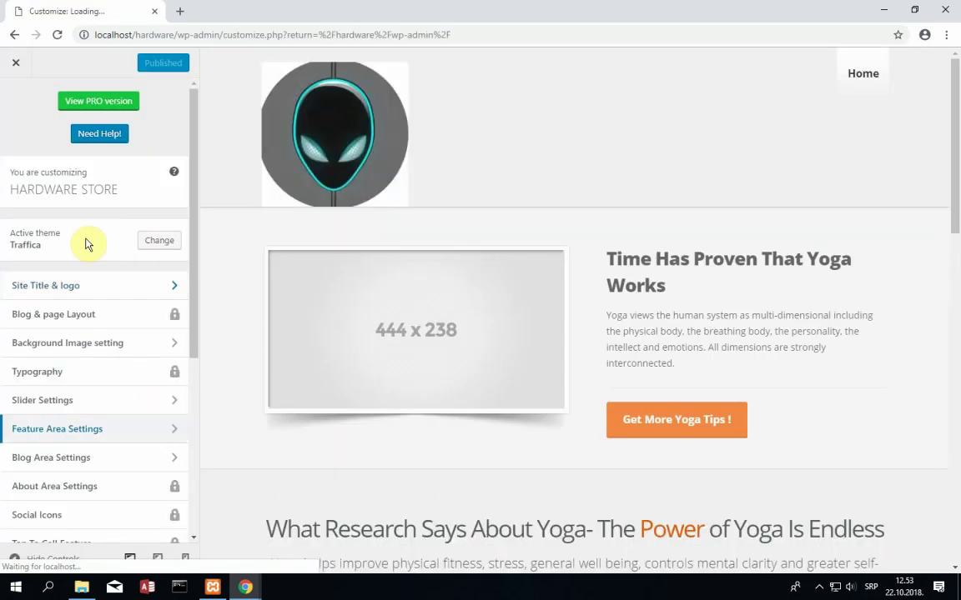
{"action": "left_click", "coordinate": [106, 286]}
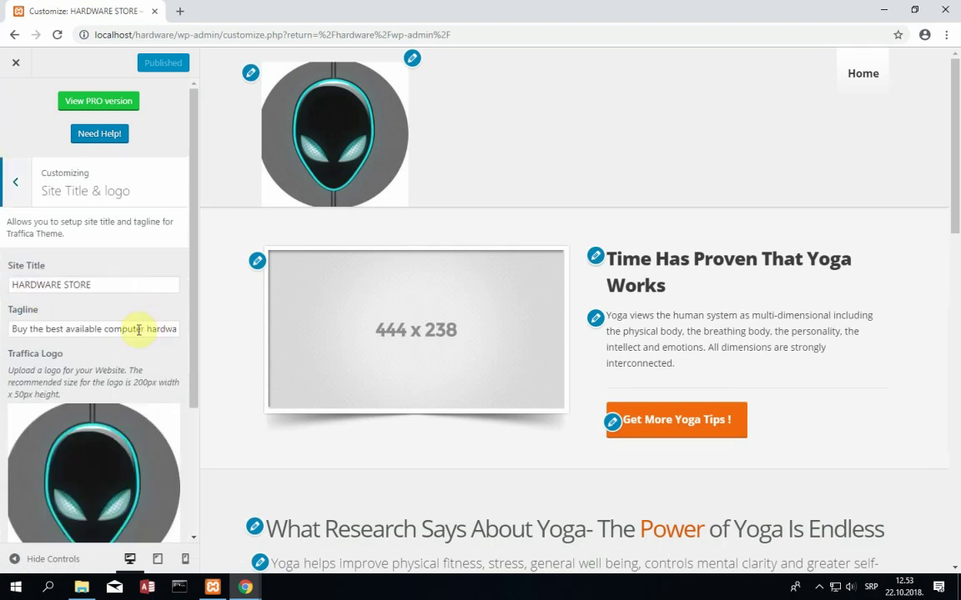
{"action": "scroll", "coordinate": [93, 455], "scroll_direction": "down", "scroll_amount": 3}
{"action": "left_click", "coordinate": [124, 359]}
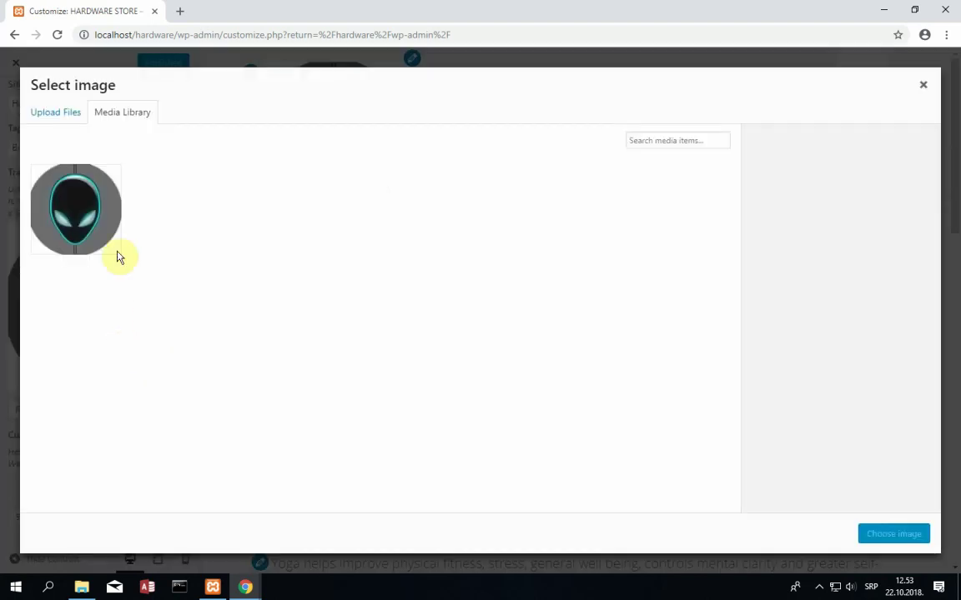
{"action": "left_click", "coordinate": [120, 246]}
{"action": "left_click", "coordinate": [119, 247]}
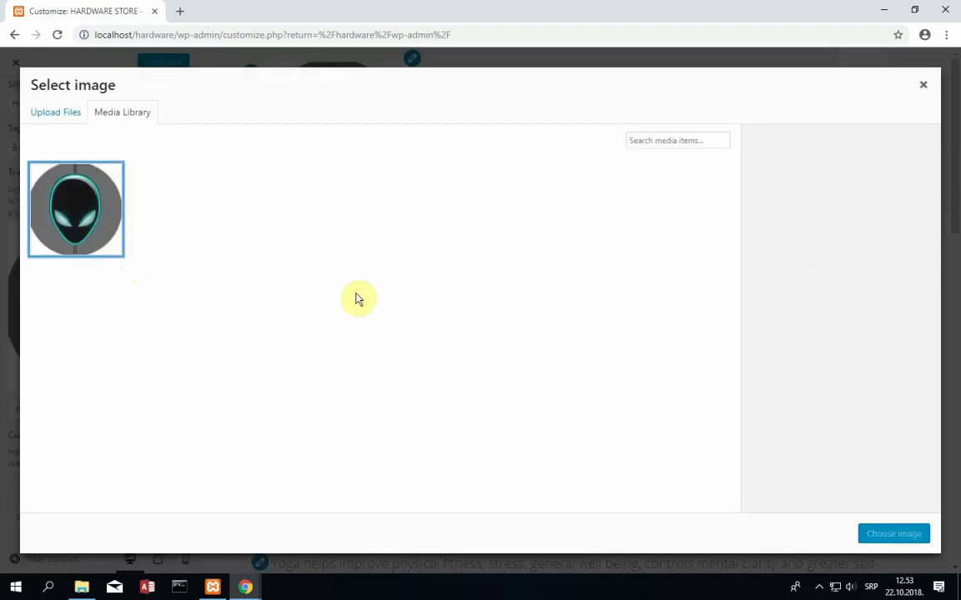
{"action": "left_click", "coordinate": [29, 196]}
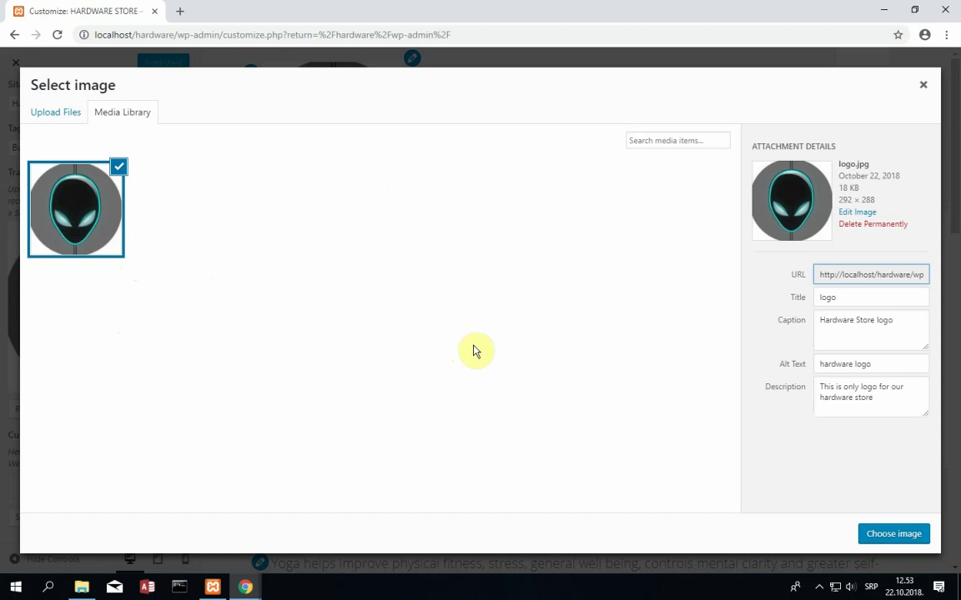
{"action": "left_click", "coordinate": [859, 213]}
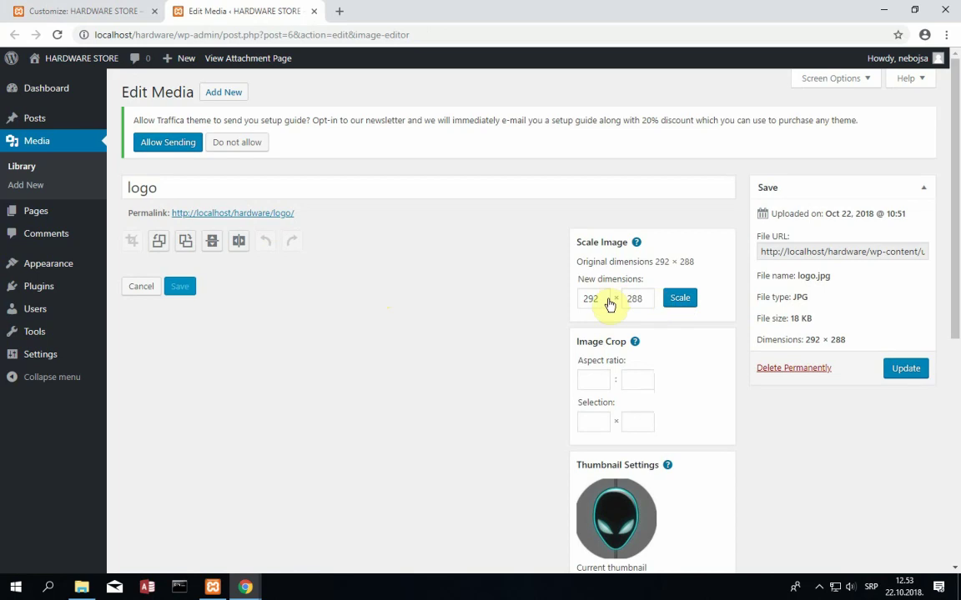
- Enter a scale width of 120 for the logo image
{"action": "left_click_drag", "start_coordinate": [607, 302], "coordinate": [572, 305]}
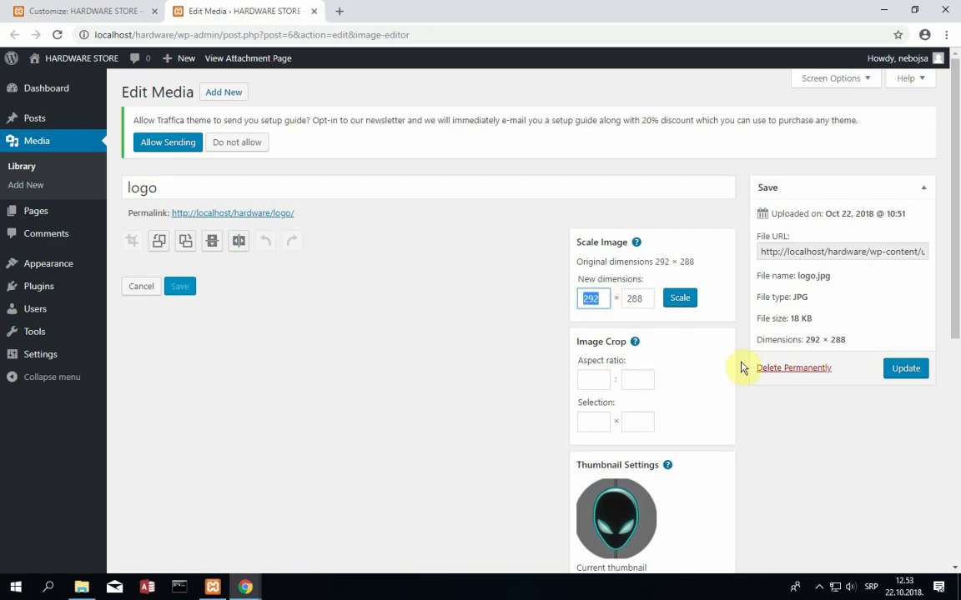
{"action": "key", "text": "Tab"}
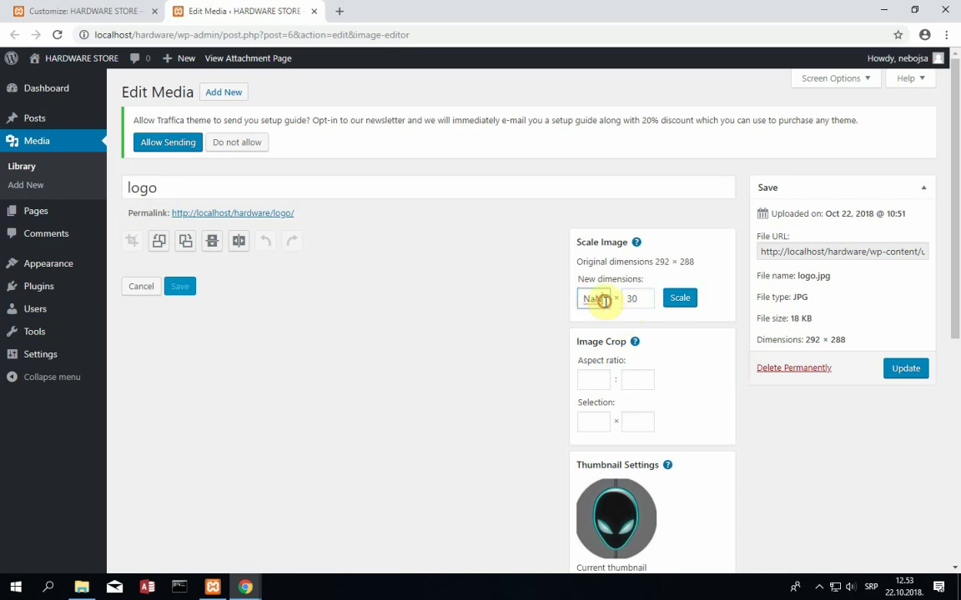
{"action": "left_click_drag", "start_coordinate": [602, 301], "coordinate": [573, 308]}
{"action": "key", "text": "Tab"}
{"action": "type", "text": "0"}
{"action": "key", "text": "Tab"}
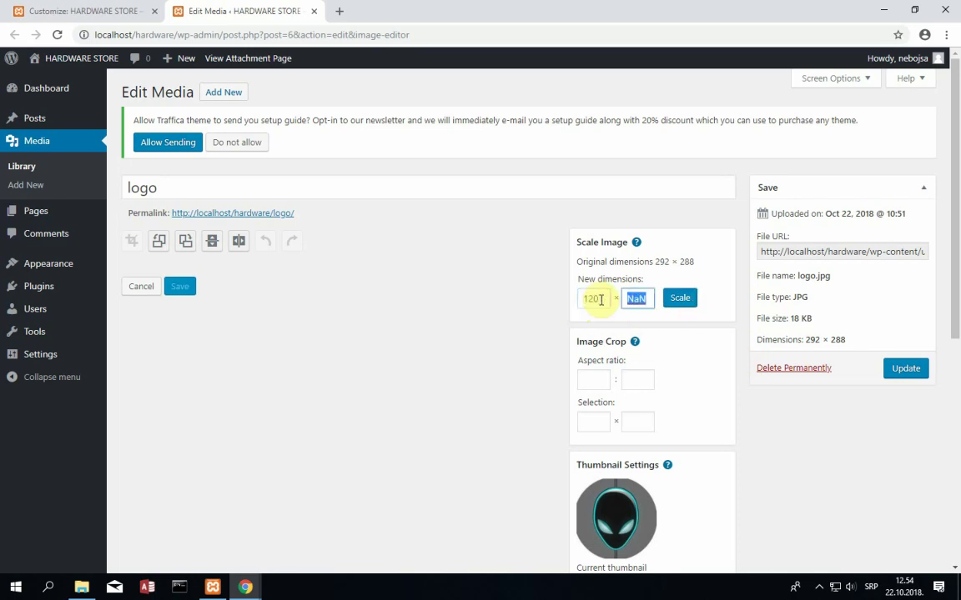
- Set crop aspect ratio 4:3 and height 60, then update the logo media file
{"action": "left_click", "coordinate": [603, 372]}
{"action": "scroll", "coordinate": [683, 412], "scroll_direction": "down", "scroll_amount": 2}
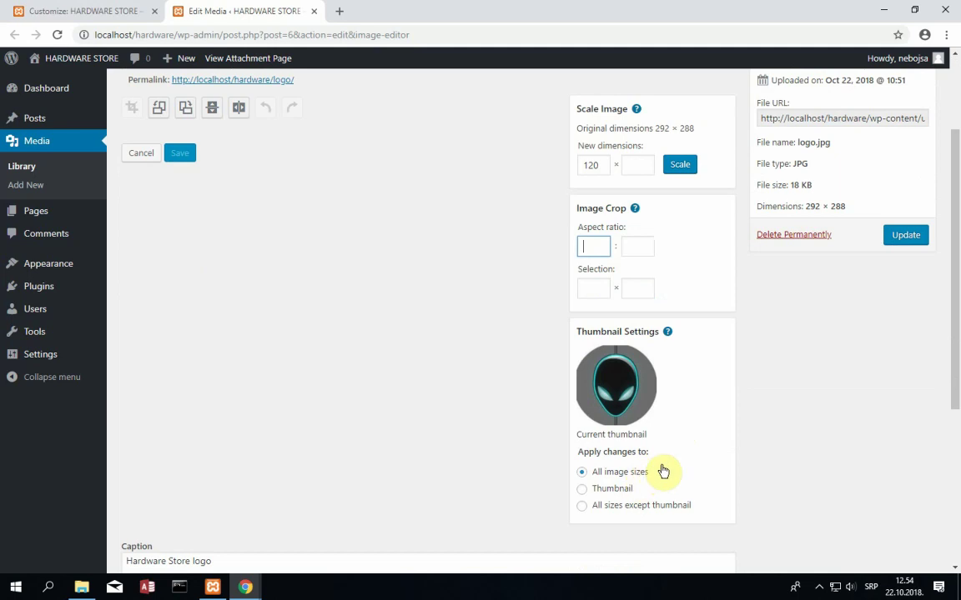
{"action": "scroll", "coordinate": [659, 467], "scroll_direction": "up", "scroll_amount": 1}
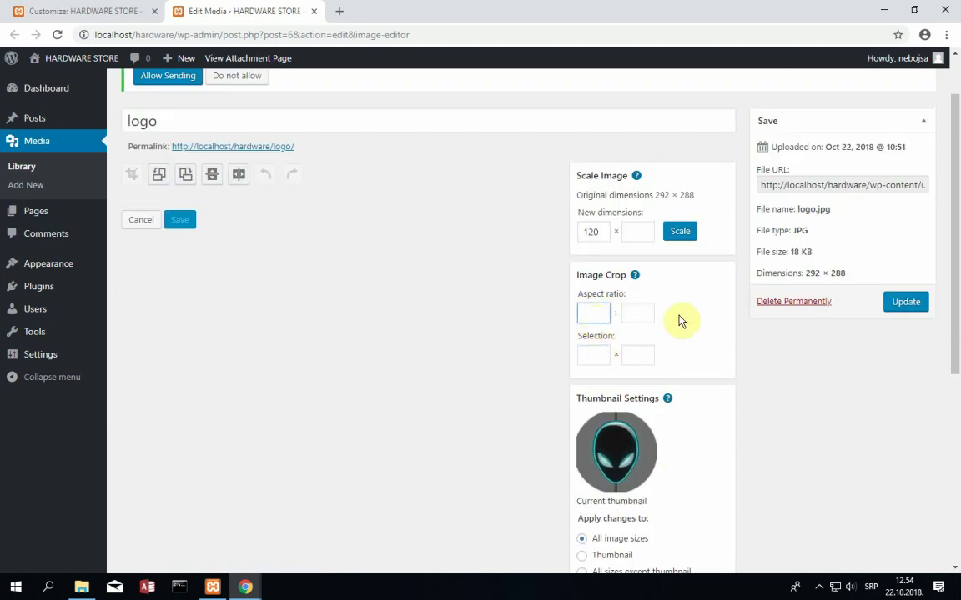
{"action": "type", "text": "4"}
{"action": "key", "text": "Tab"}
{"action": "type", "text": "3"}
{"action": "key", "text": "Tab"}
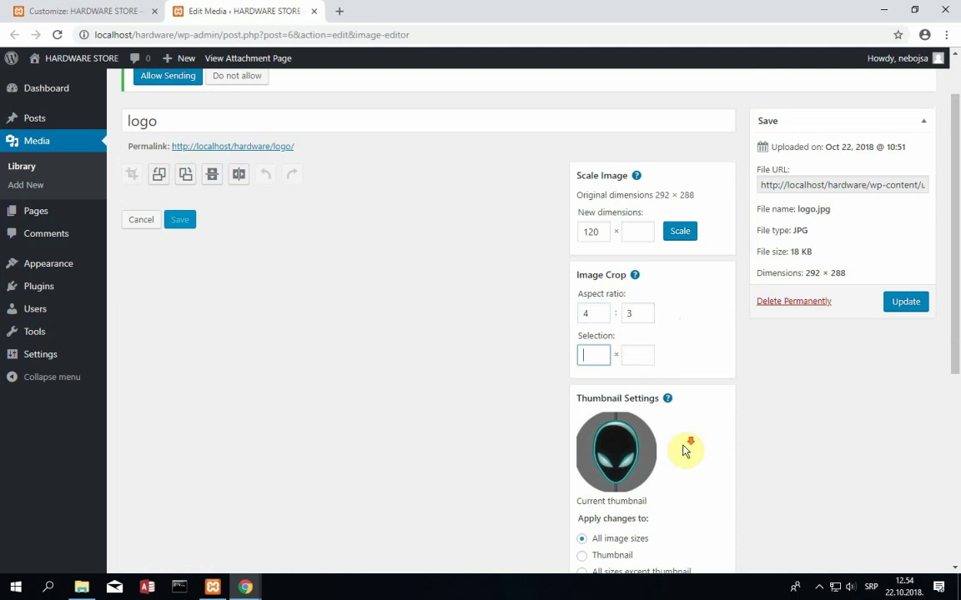
{"action": "scroll", "coordinate": [684, 434], "scroll_direction": "down", "scroll_amount": 3}
{"action": "scroll", "coordinate": [667, 401], "scroll_direction": "up", "scroll_amount": 4}
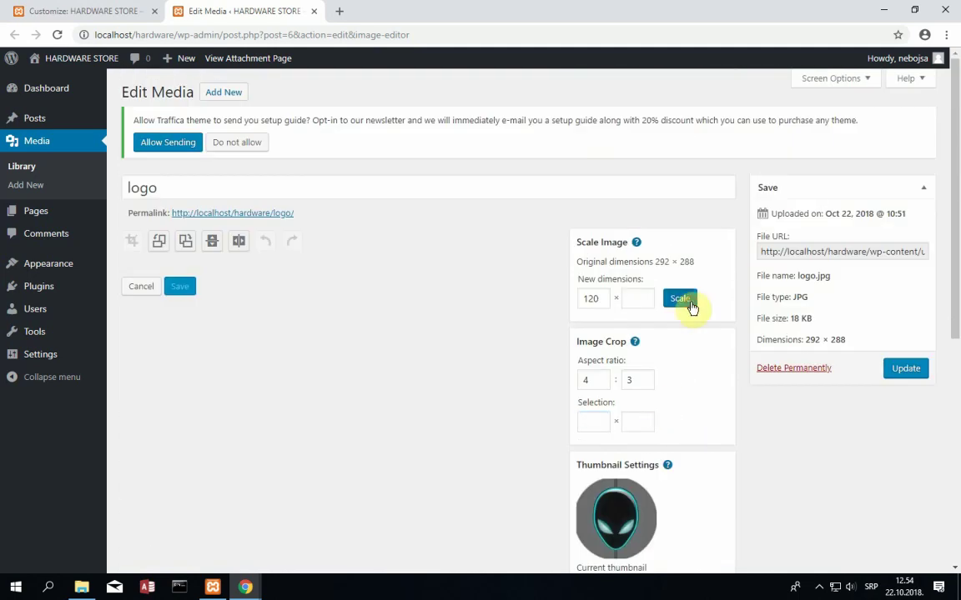
{"action": "left_click", "coordinate": [691, 305]}
{"action": "type", "text": "6"}
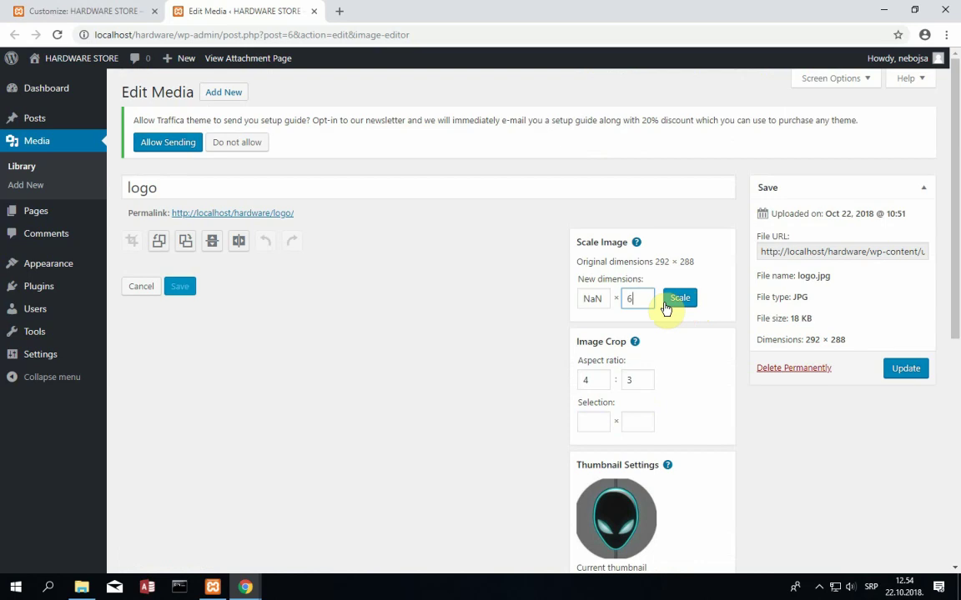
{"action": "type", "text": "0"}
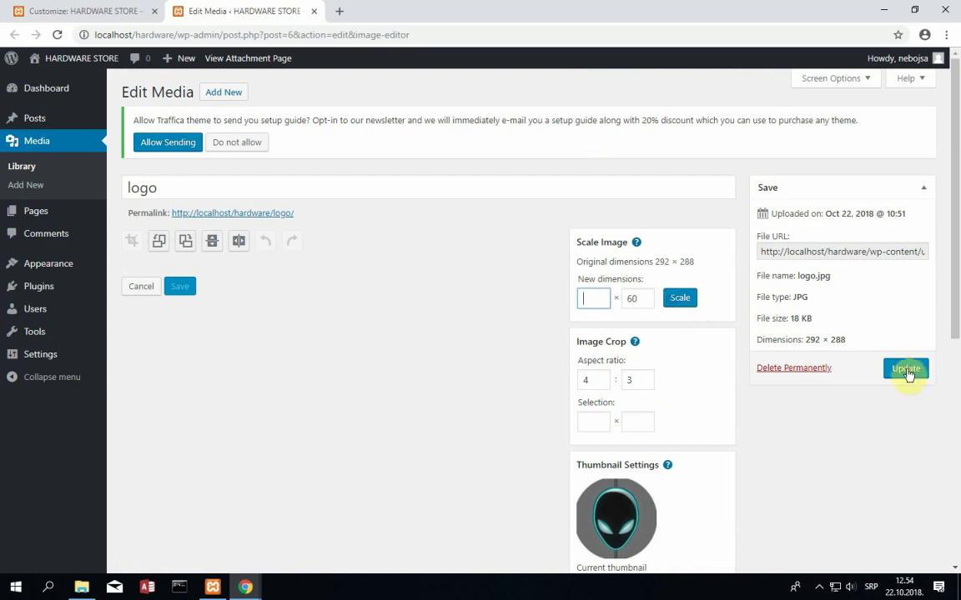
{"action": "left_click", "coordinate": [905, 368]}
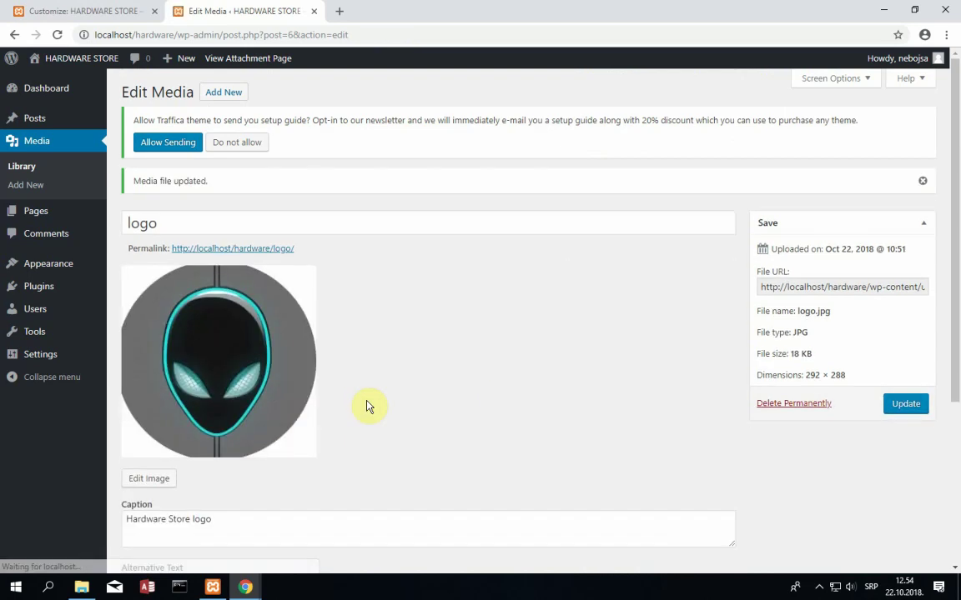
- View the HARDWARE STORE front page with the Alienware logo, then return to the Dashboard
{"action": "scroll", "coordinate": [392, 455], "scroll_direction": "down", "scroll_amount": 2}
{"action": "scroll", "coordinate": [392, 455], "scroll_direction": "up", "scroll_amount": 2}
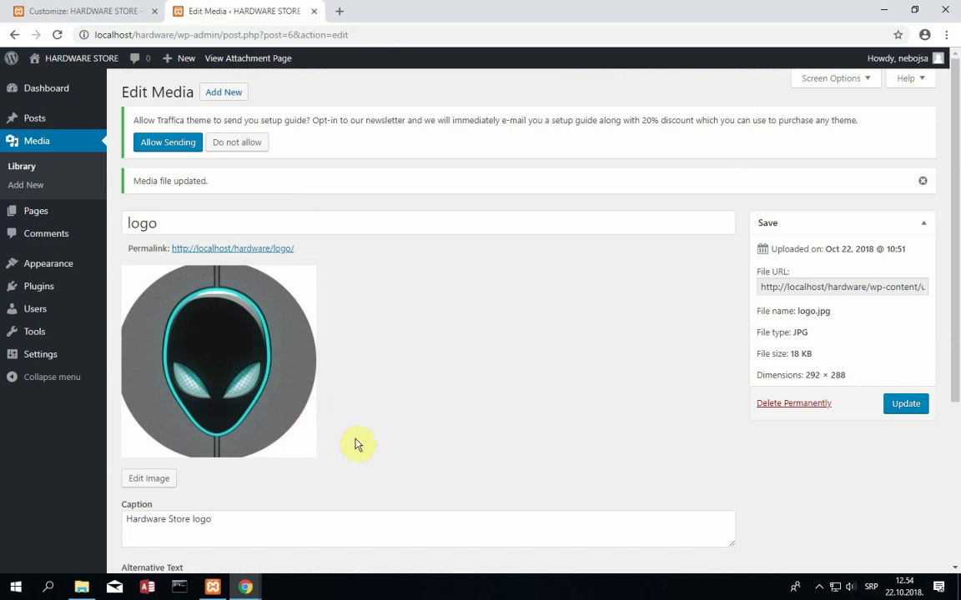
{"action": "scroll", "coordinate": [357, 445], "scroll_direction": "down", "scroll_amount": 2}
{"action": "scroll", "coordinate": [357, 445], "scroll_direction": "up", "scroll_amount": 2}
{"action": "left_click", "coordinate": [83, 81]}
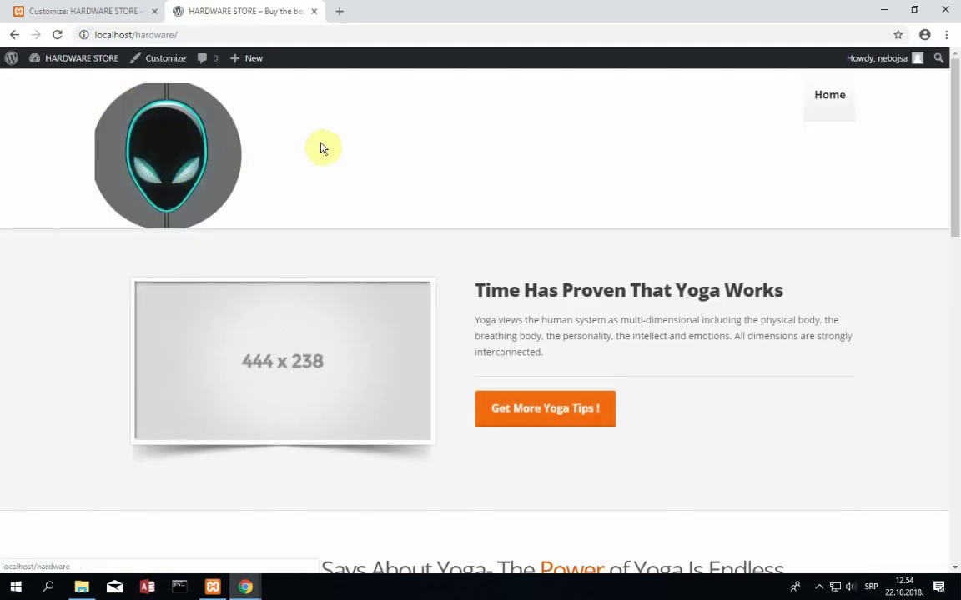
{"action": "mouse_move", "coordinate": [40, 62]}
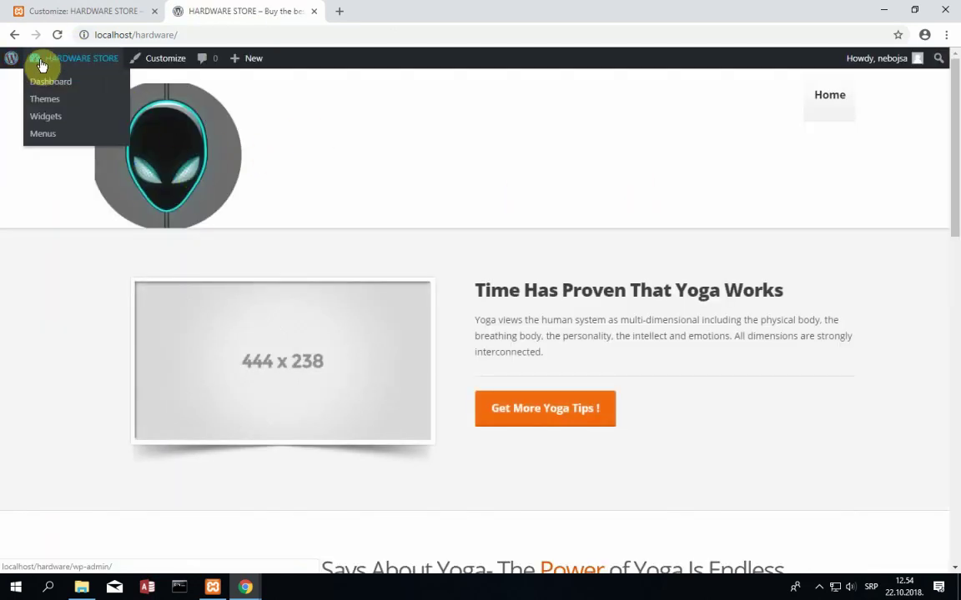
{"action": "left_click", "coordinate": [52, 82]}
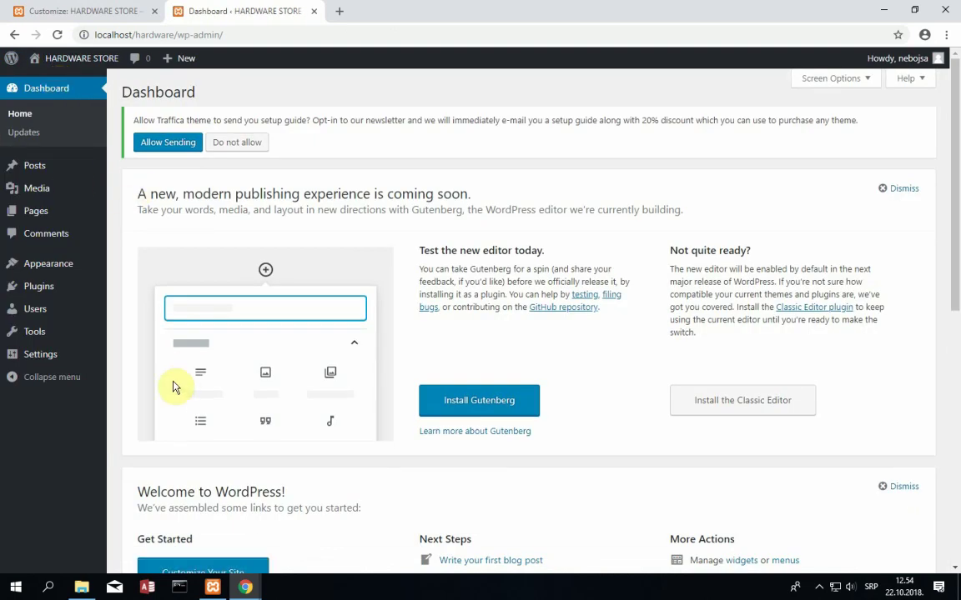
{"action": "mouse_move", "coordinate": [101, 304]}
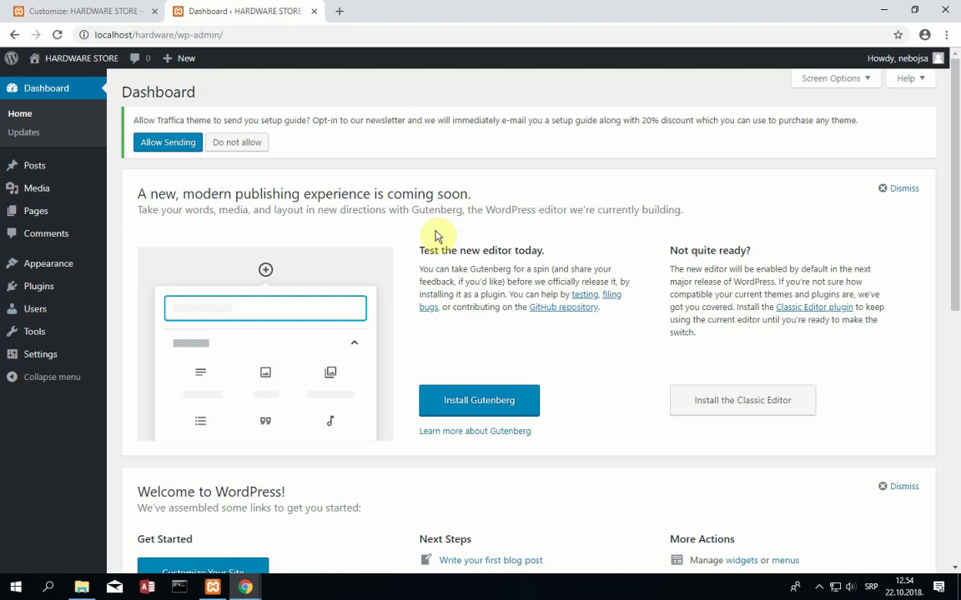
- Open Customize > Slider Settings > First Slider, then return to the Alienware image search
{"action": "mouse_move", "coordinate": [57, 267]}
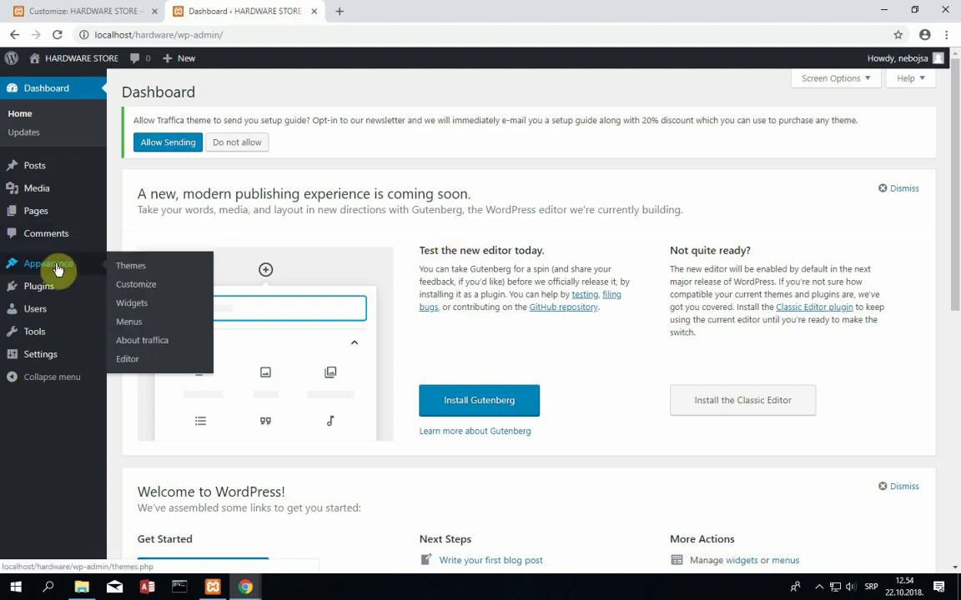
{"action": "left_click", "coordinate": [165, 290]}
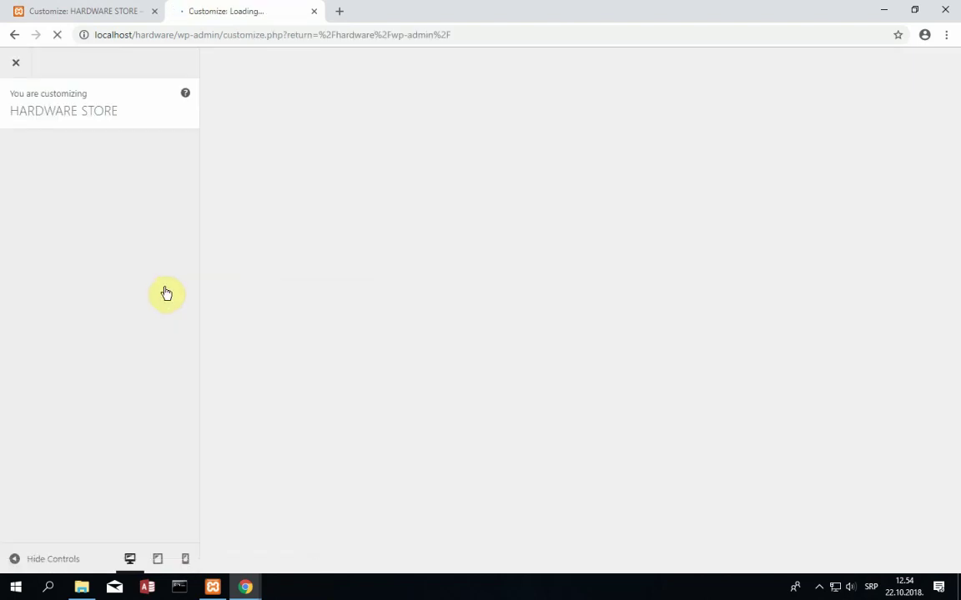
{"action": "left_click_drag", "start_coordinate": [193, 242], "coordinate": [182, 319]}
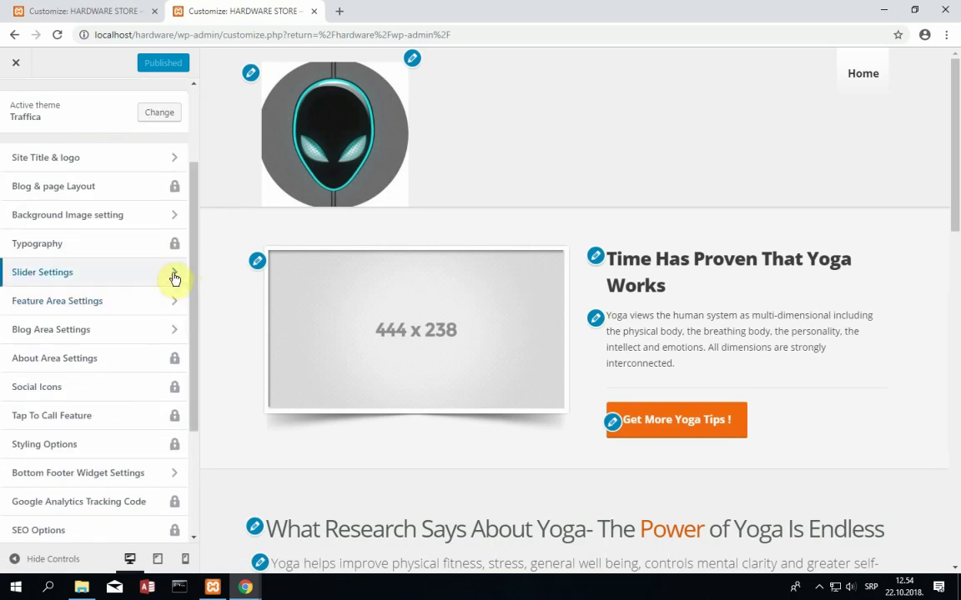
{"action": "left_click", "coordinate": [170, 276]}
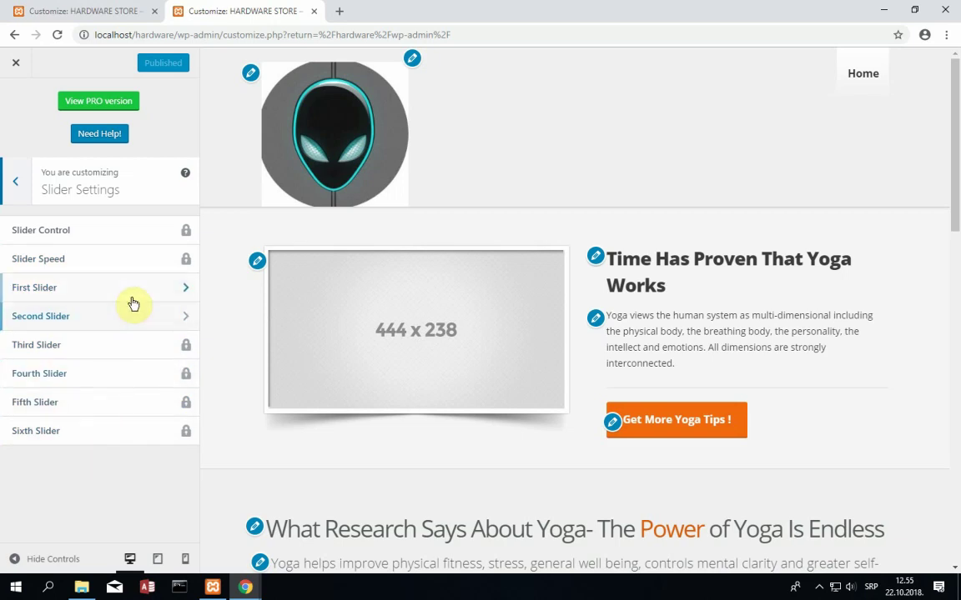
{"action": "left_click", "coordinate": [64, 294]}
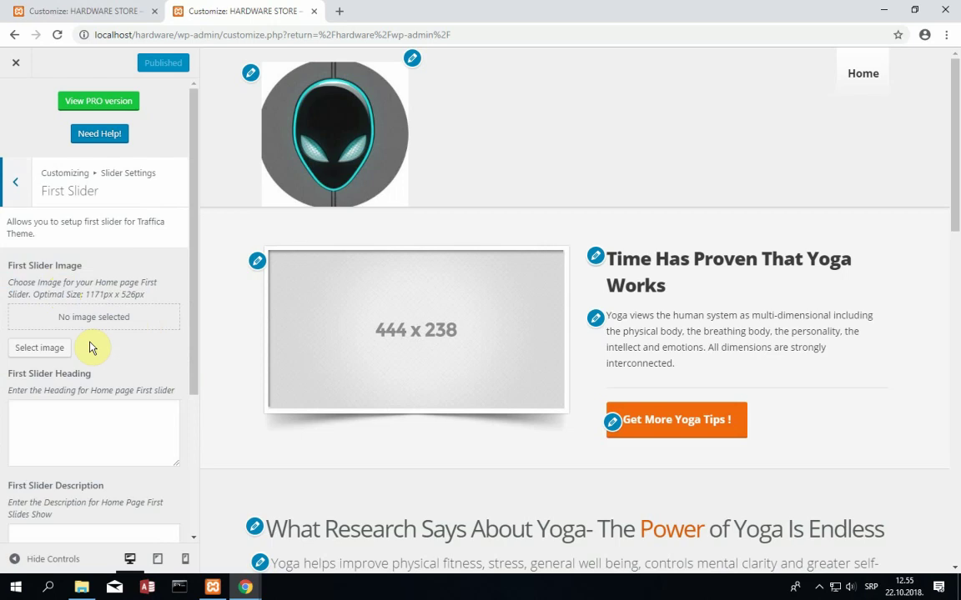
{"action": "mouse_move", "coordinate": [257, 593]}
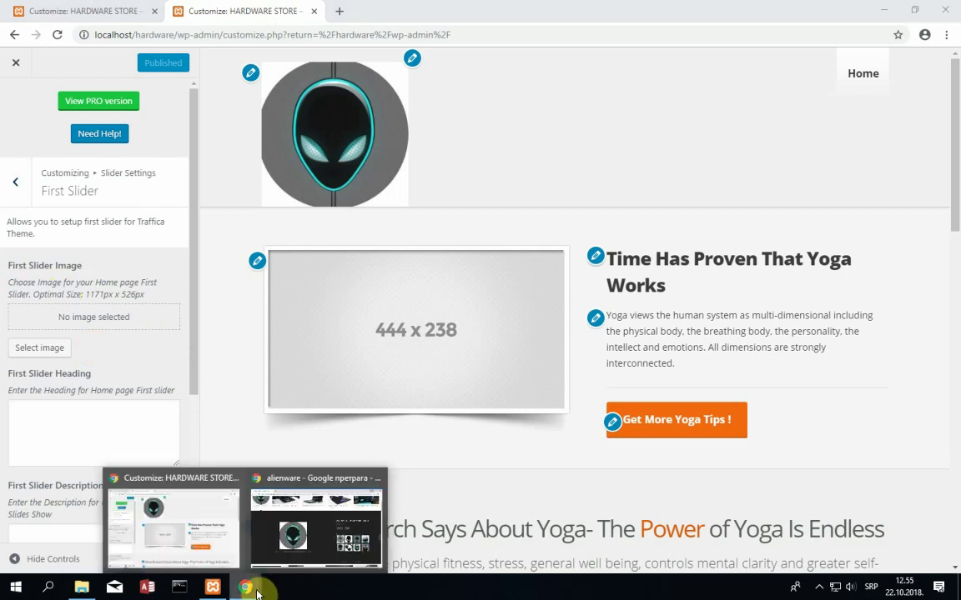
{"action": "left_click", "coordinate": [321, 533]}
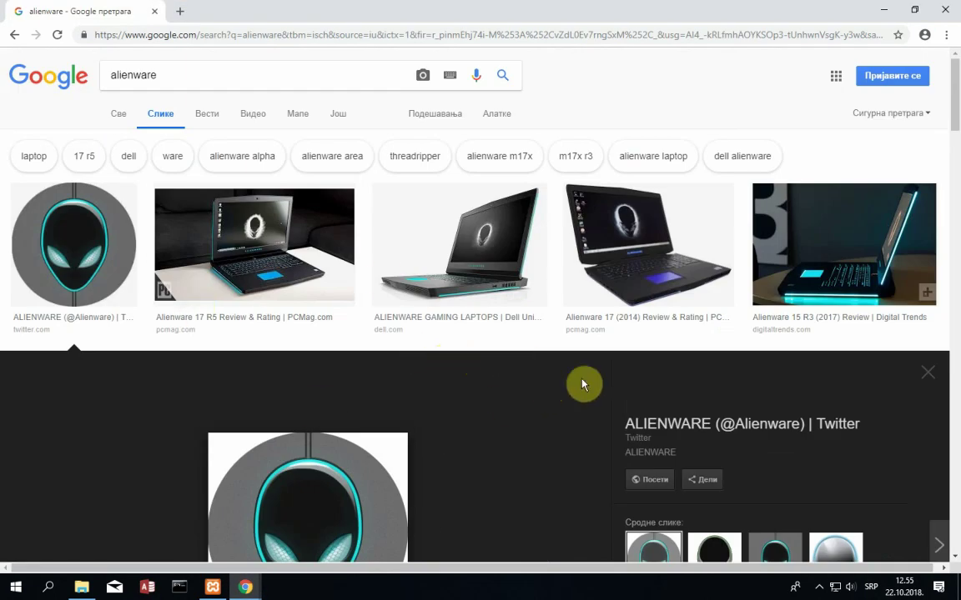
- Search Google Images for 'alienware laptop r4 17' and preview the M17x R4 laptop photo
{"action": "left_click", "coordinate": [864, 286]}
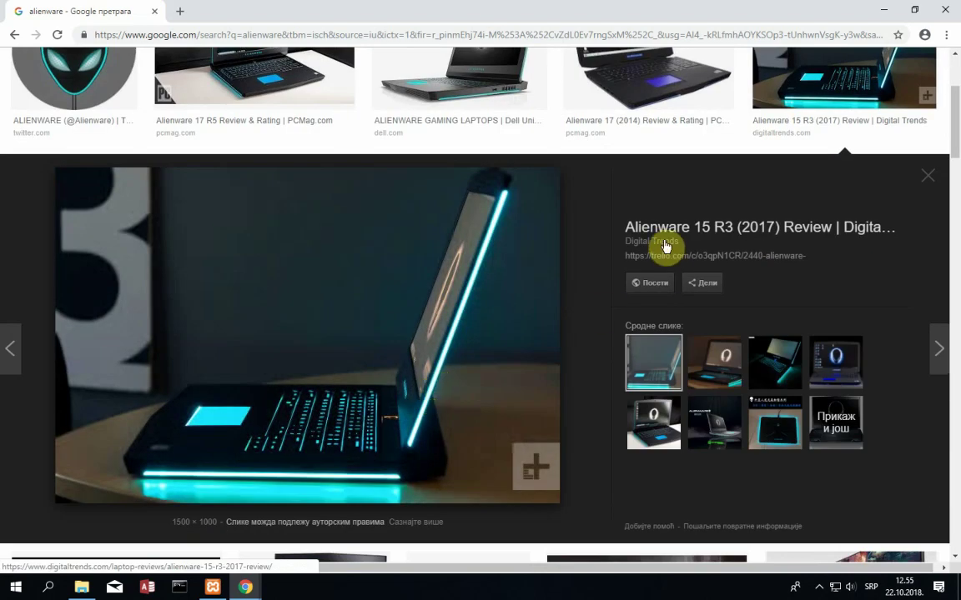
{"action": "left_click", "coordinate": [14, 34]}
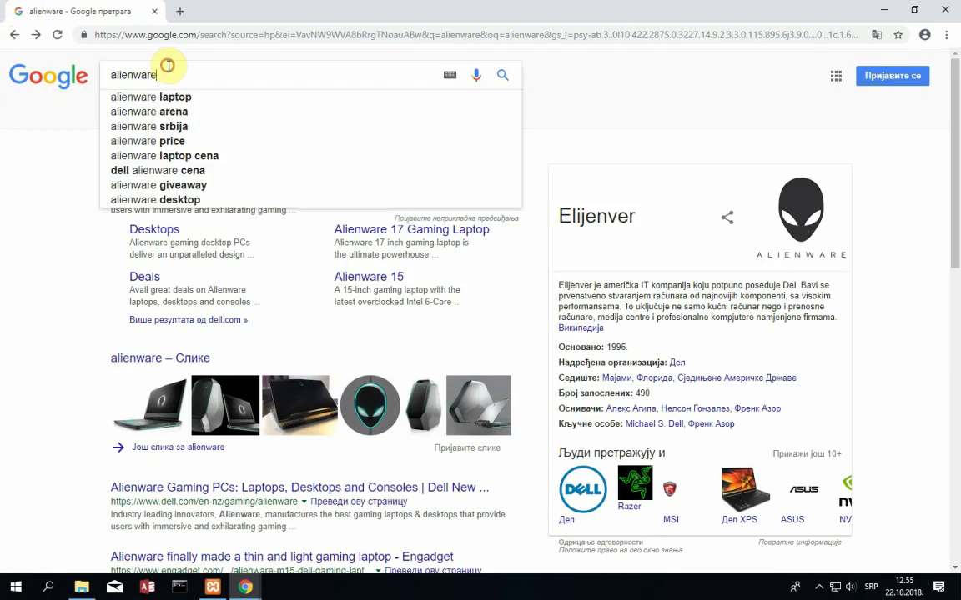
{"action": "type", "text": "laptop "}
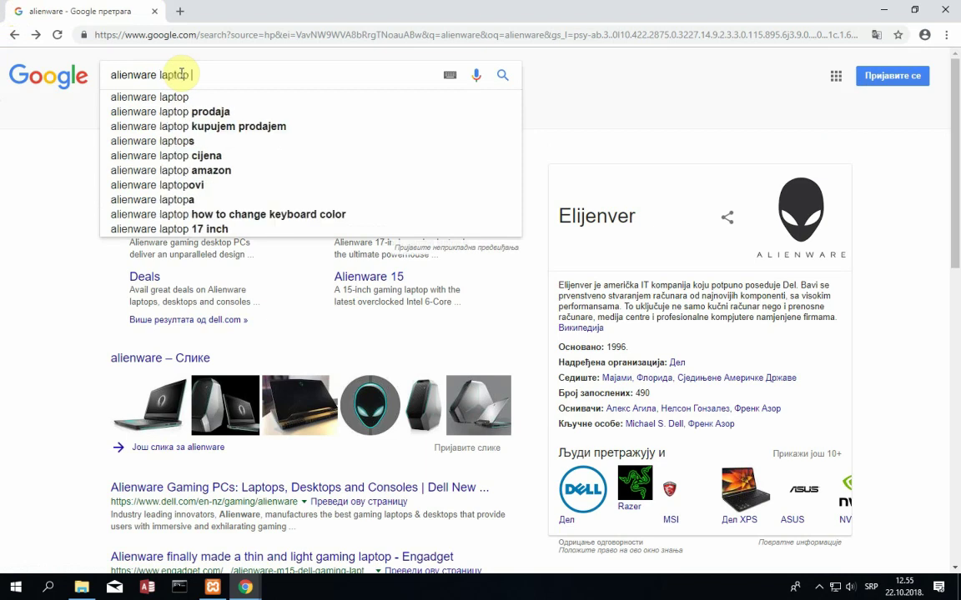
{"action": "type", "text": "r5"}
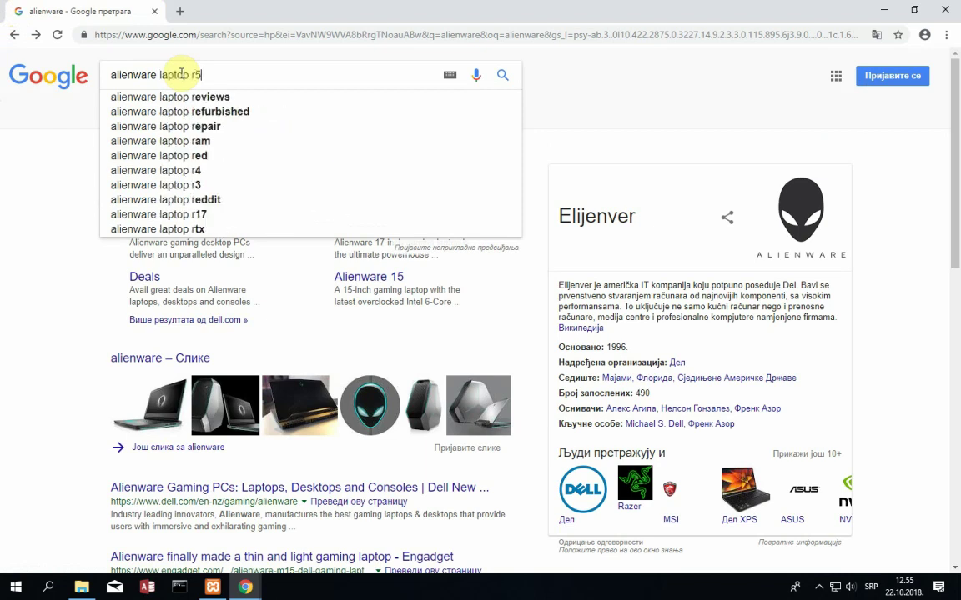
{"action": "key", "text": "BackSpace"}
{"action": "type", "text": "4 1"}
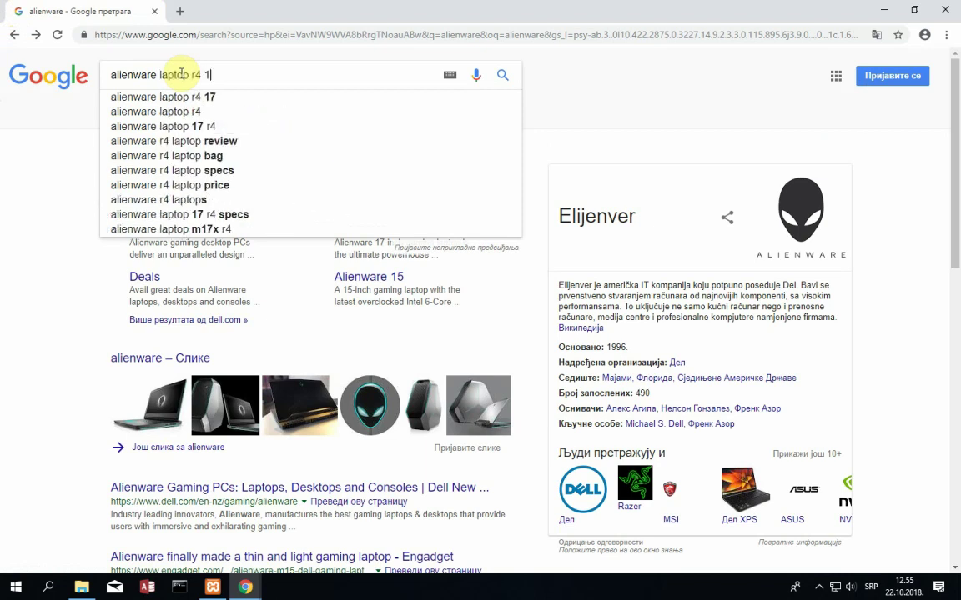
{"action": "type", "text": "7"}
{"action": "key", "text": "Return"}
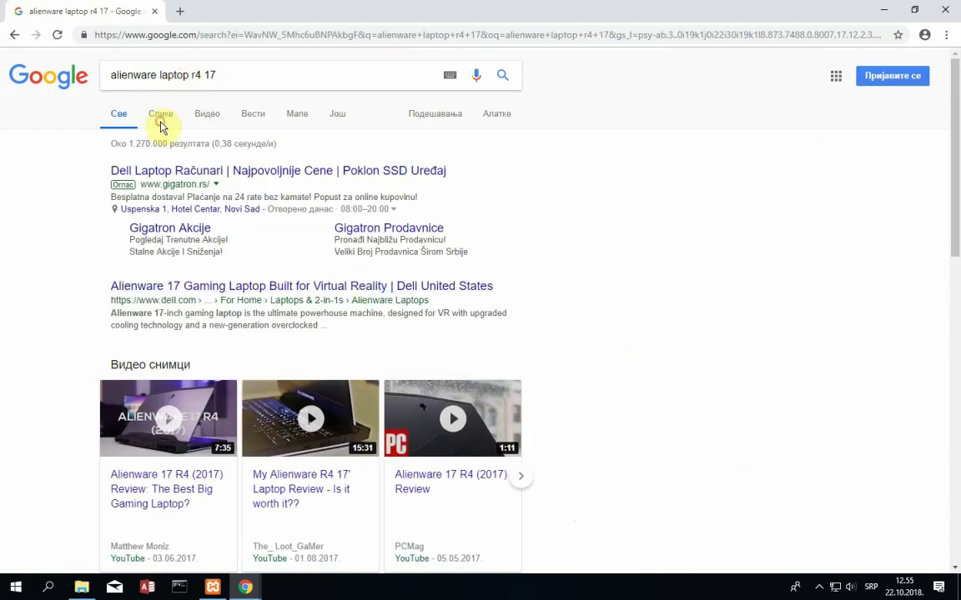
{"action": "left_click", "coordinate": [161, 123]}
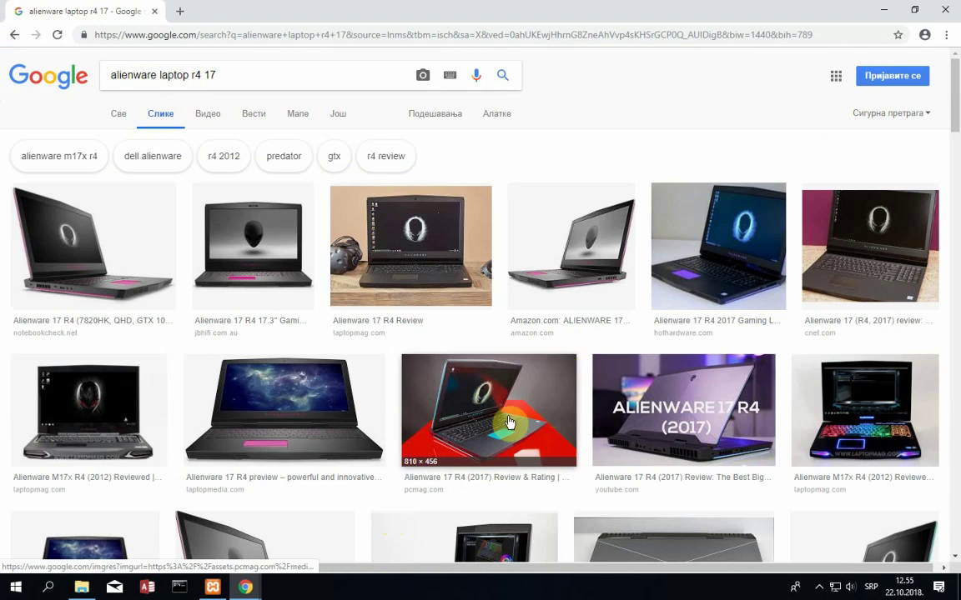
{"action": "left_click", "coordinate": [893, 430]}
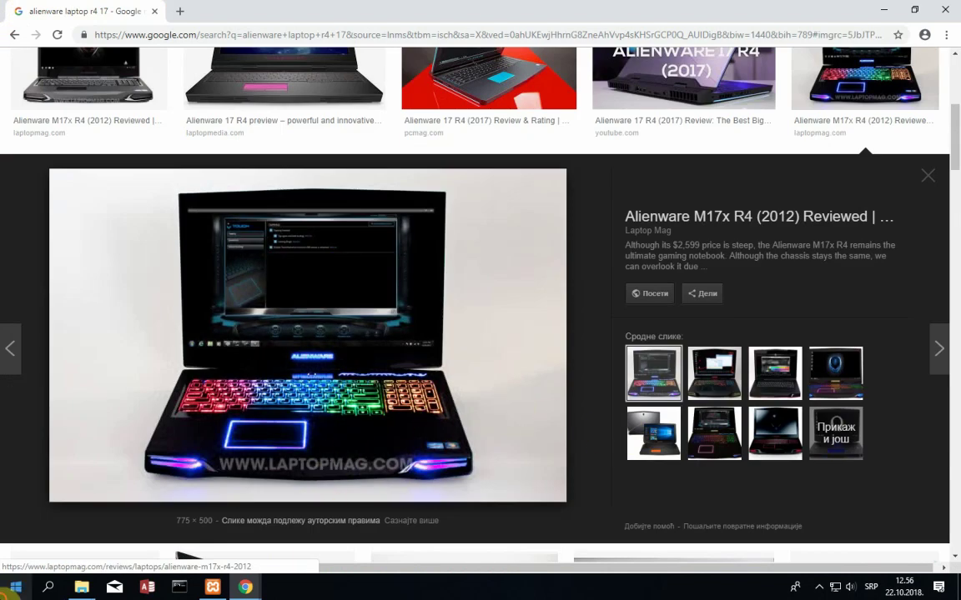
{"action": "left_click", "coordinate": [15, 588]}
{"action": "left_click", "coordinate": [10, 591]}
- Launch Snipping Tool and capture a region around the laptop photo
{"action": "type", "text": "w"}
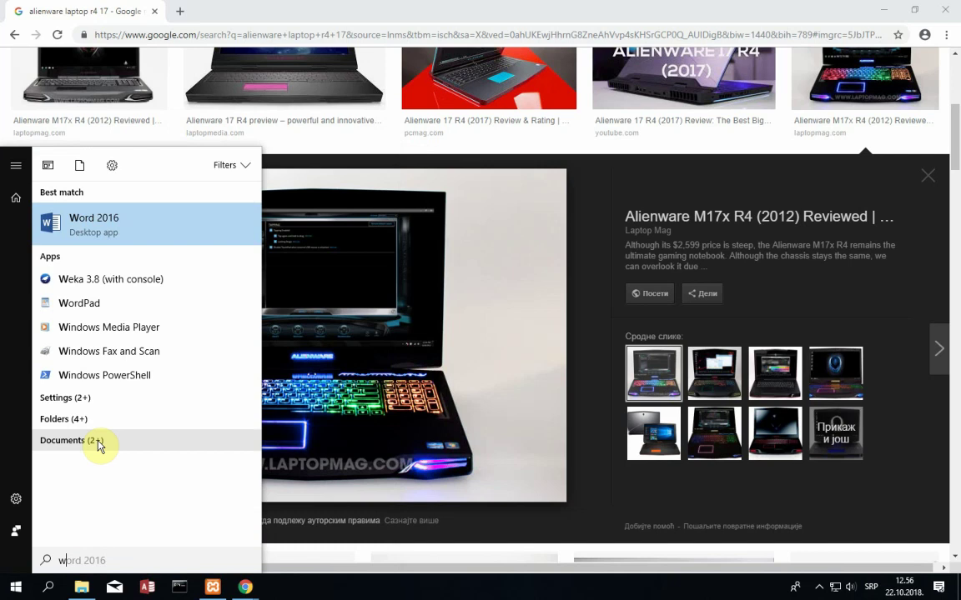
{"action": "key", "text": "BackSpace"}
{"action": "type", "text": "s"}
{"action": "left_click", "coordinate": [94, 221]}
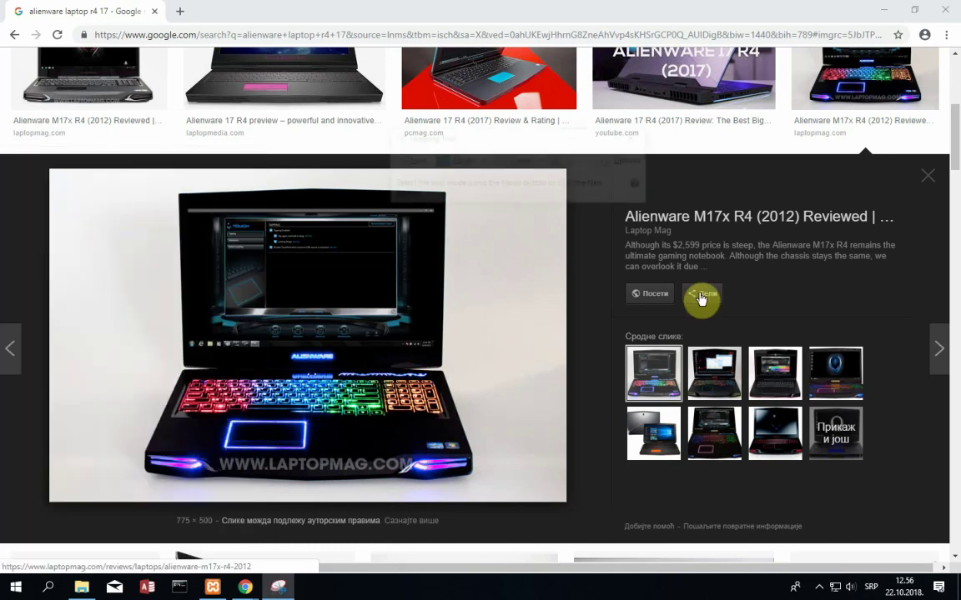
{"action": "left_click", "coordinate": [412, 160]}
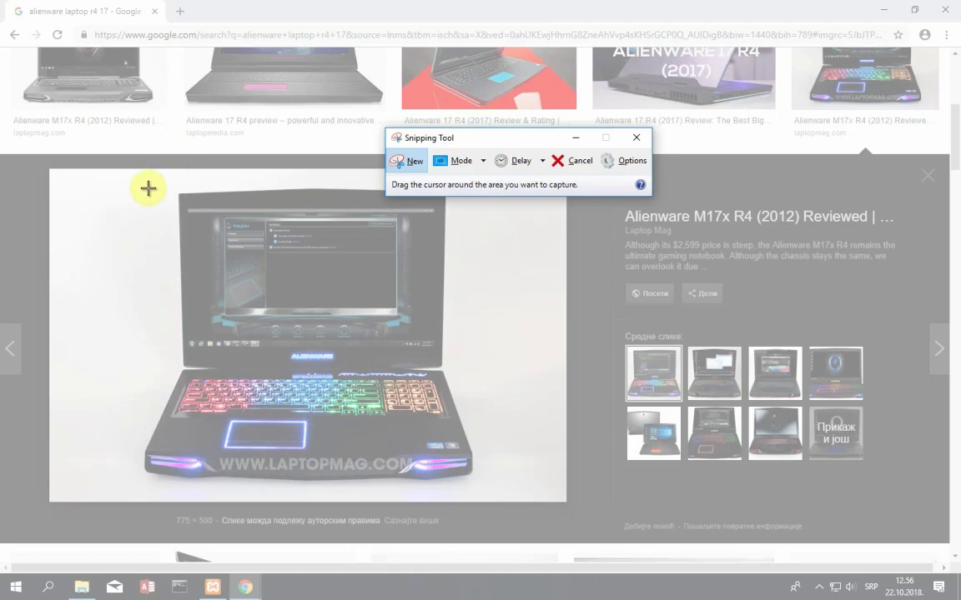
{"action": "left_click_drag", "start_coordinate": [149, 188], "coordinate": [497, 498]}
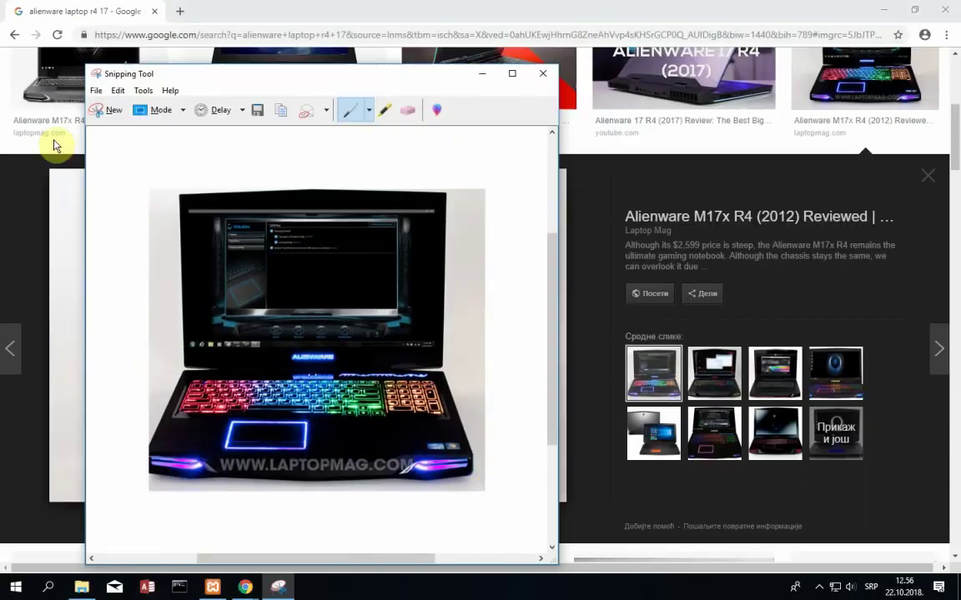
{"action": "left_click", "coordinate": [94, 112]}
{"action": "left_click_drag", "start_coordinate": [134, 179], "coordinate": [481, 486]}
- Save the capture as laptop in the slike za sajt folder and close Snipping Tool
{"action": "key", "text": "ctrl+s"}
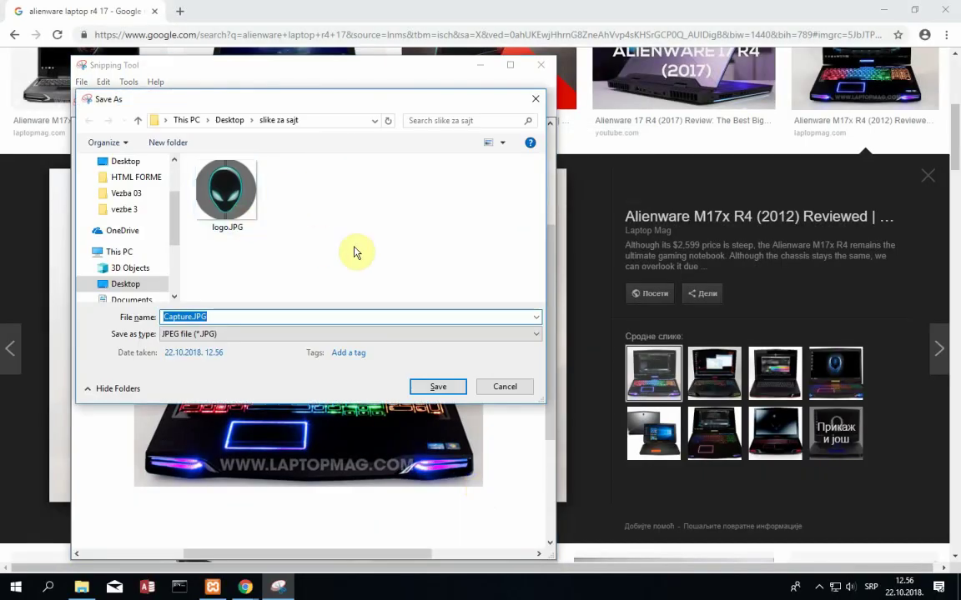
{"action": "type", "text": "laptop"}
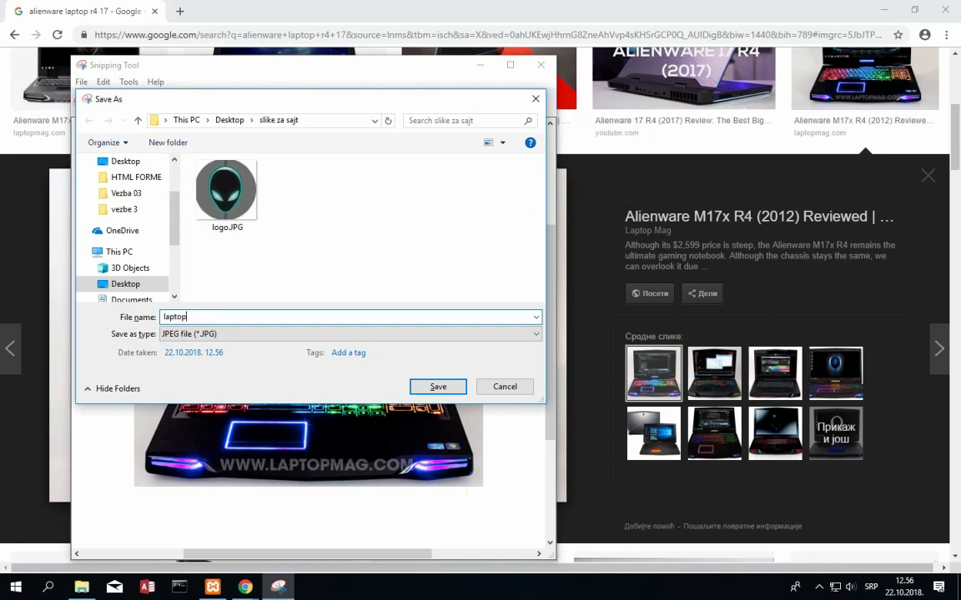
{"action": "key", "text": "Return"}
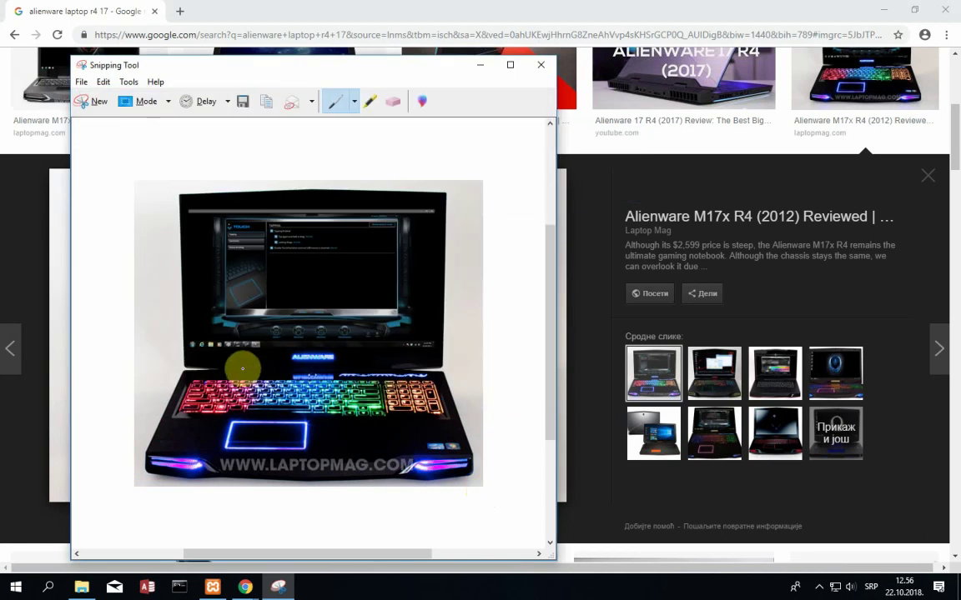
{"action": "left_click", "coordinate": [540, 64]}
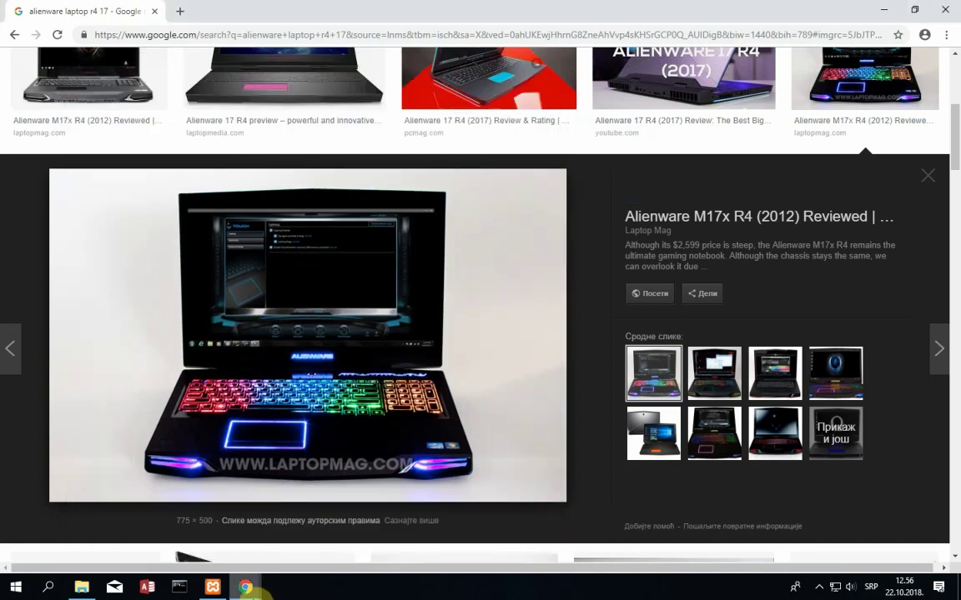
- Upload laptop.JPG to the media library from the first slide's image picker
{"action": "mouse_move", "coordinate": [246, 587]}
{"action": "left_click", "coordinate": [203, 523]}
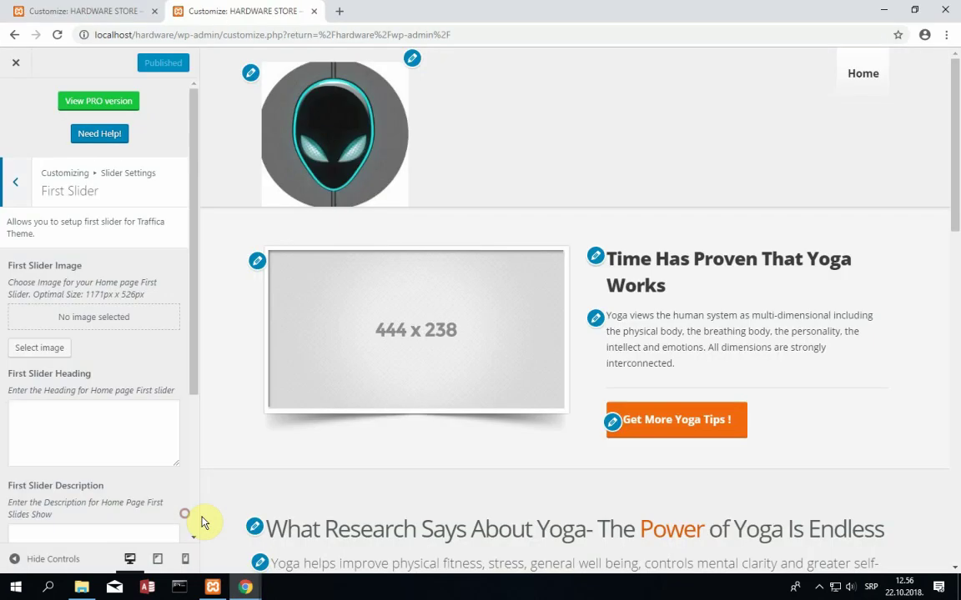
{"action": "left_click", "coordinate": [50, 355]}
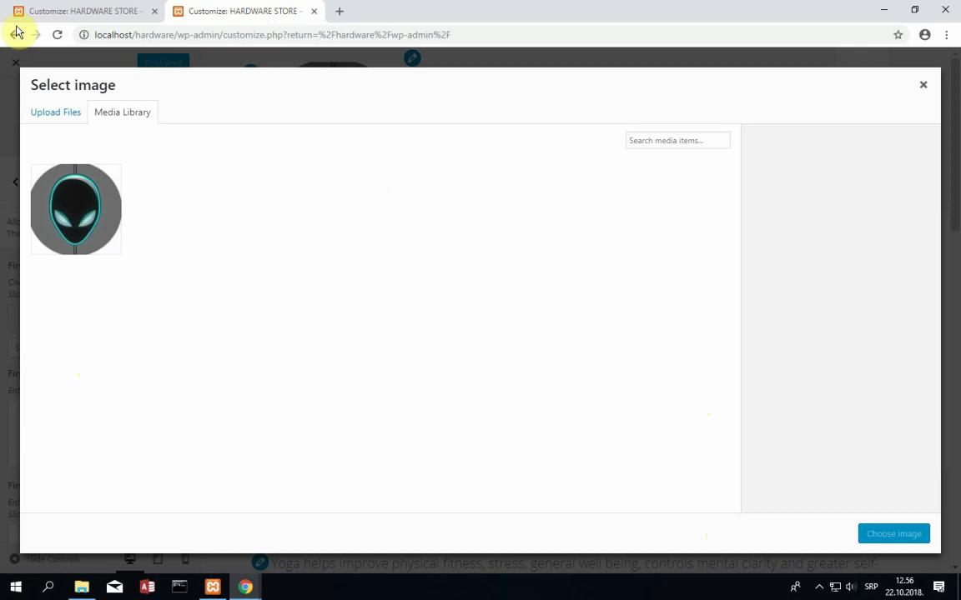
{"action": "left_click", "coordinate": [60, 117]}
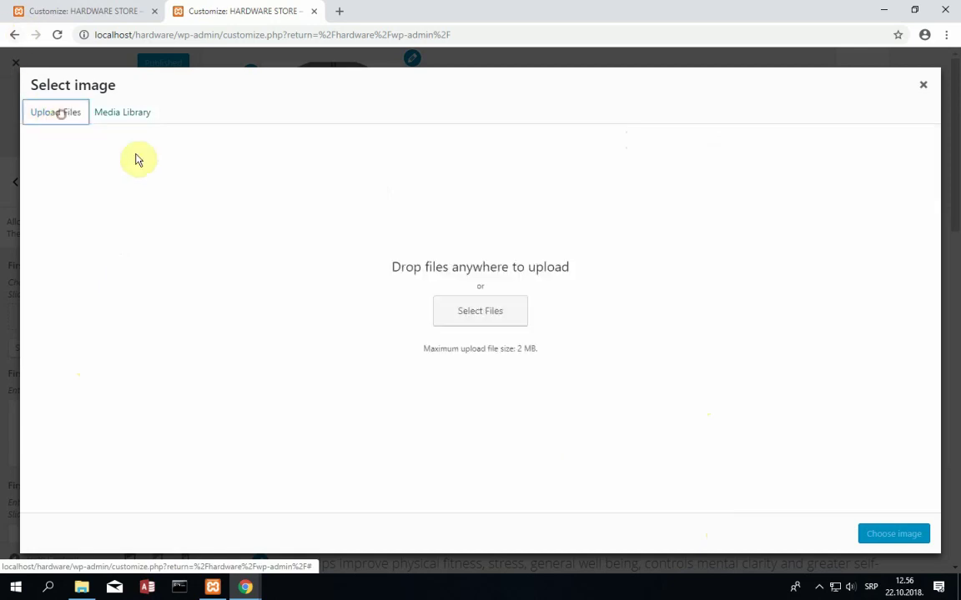
{"action": "left_click", "coordinate": [485, 312]}
{"action": "left_click", "coordinate": [170, 125]}
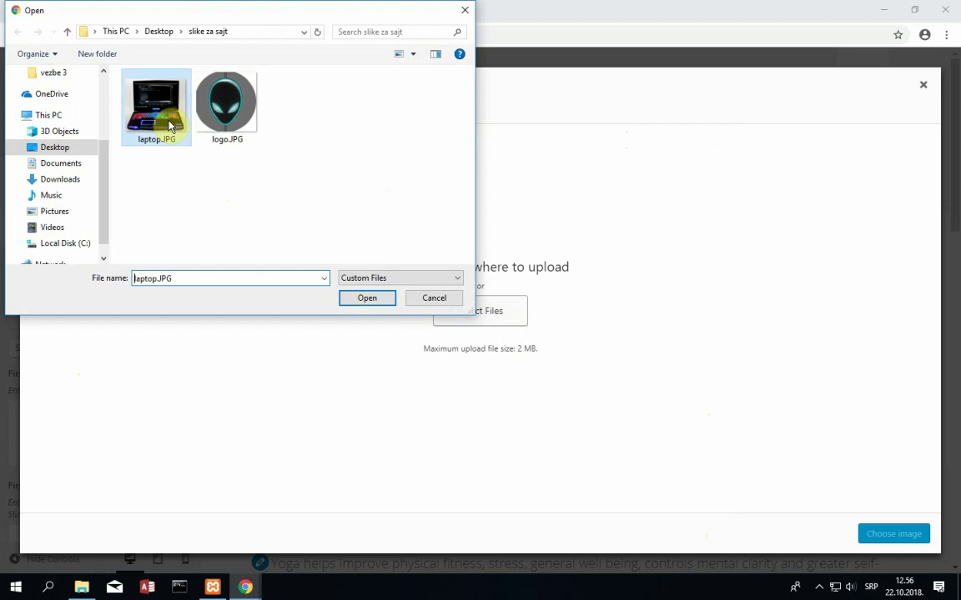
{"action": "double_click", "coordinate": [169, 125]}
- Give the laptop image caption 'New model - 2017' and alt text 'alienware R4 17 laptop', then use it as the first slide image
{"action": "left_click", "coordinate": [834, 315]}
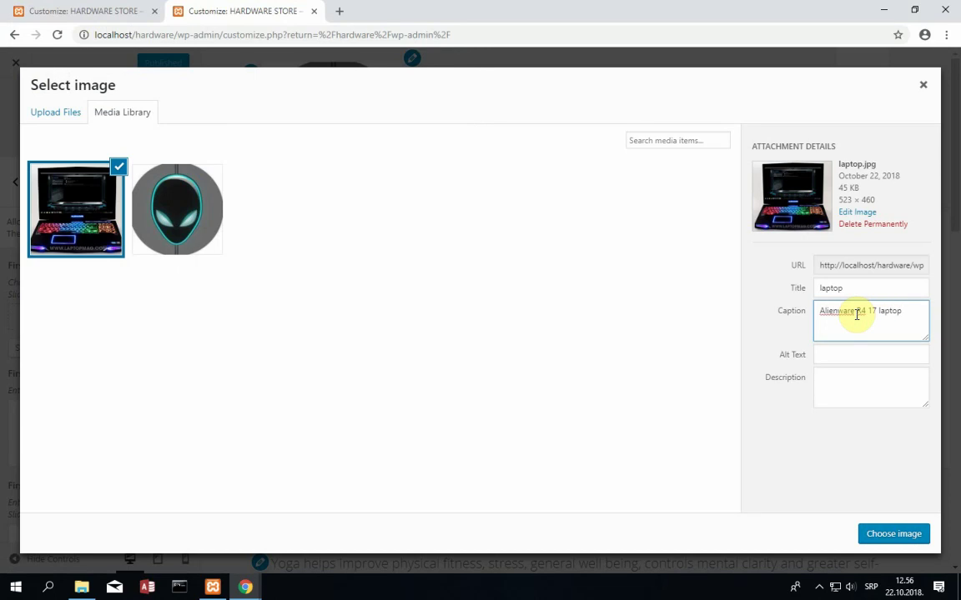
{"action": "left_click", "coordinate": [847, 351]}
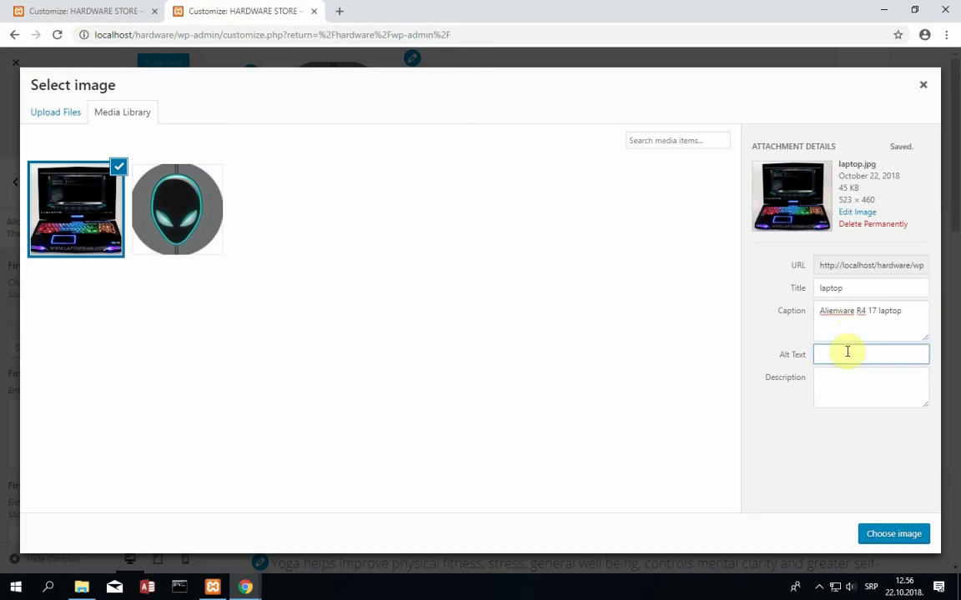
{"action": "type", "text": "alienware R4 17 laptop"}
{"action": "key", "text": "Tab"}
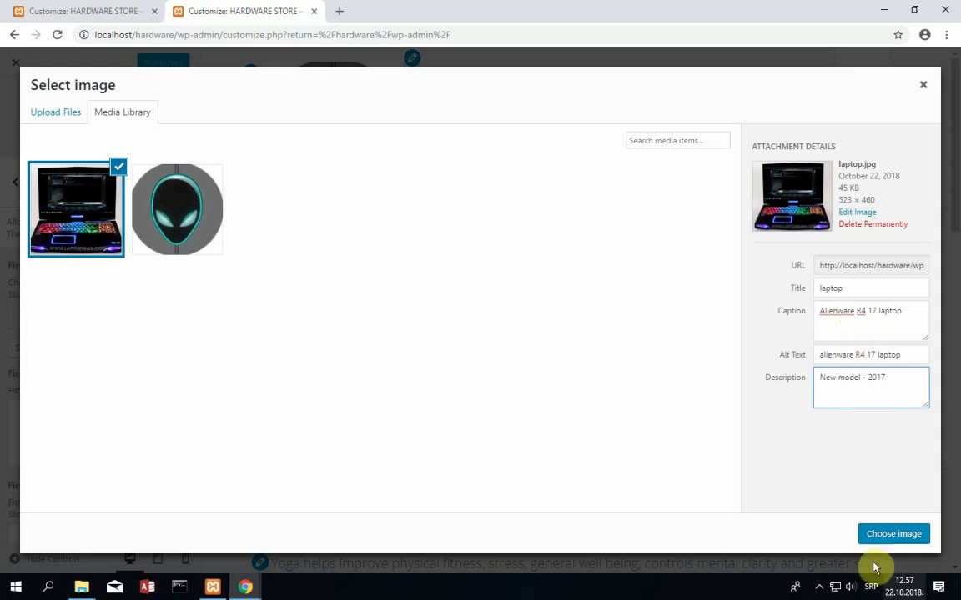
{"action": "left_click", "coordinate": [884, 535]}
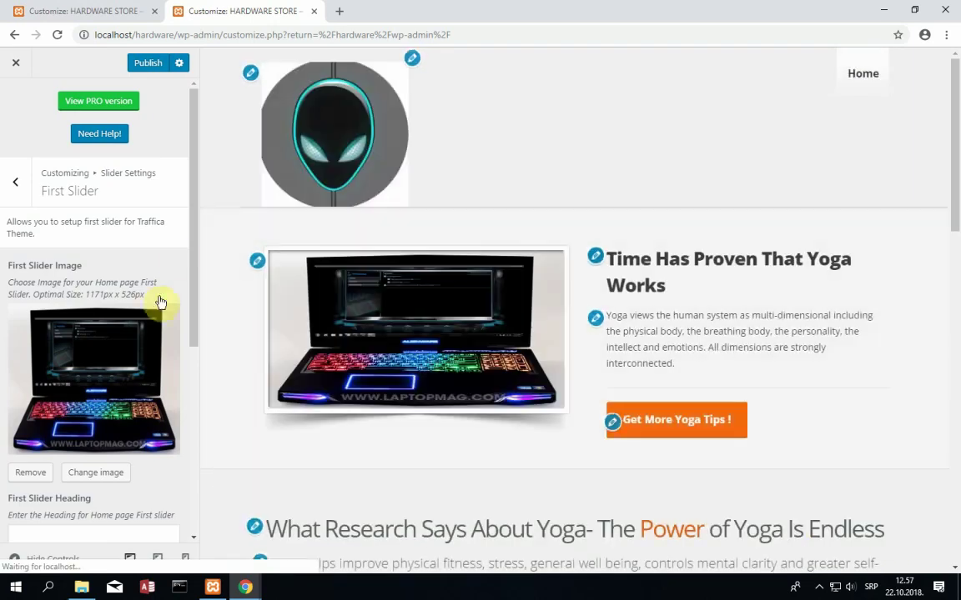
{"action": "left_click_drag", "start_coordinate": [194, 274], "coordinate": [192, 374]}
{"action": "left_click", "coordinate": [66, 356]}
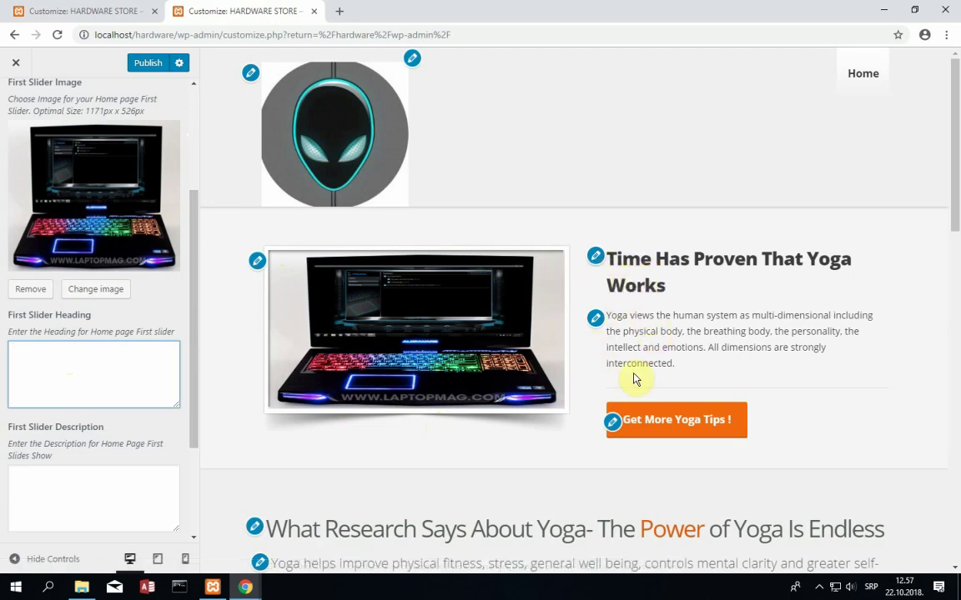
{"action": "left_click_drag", "start_coordinate": [189, 262], "coordinate": [188, 350]}
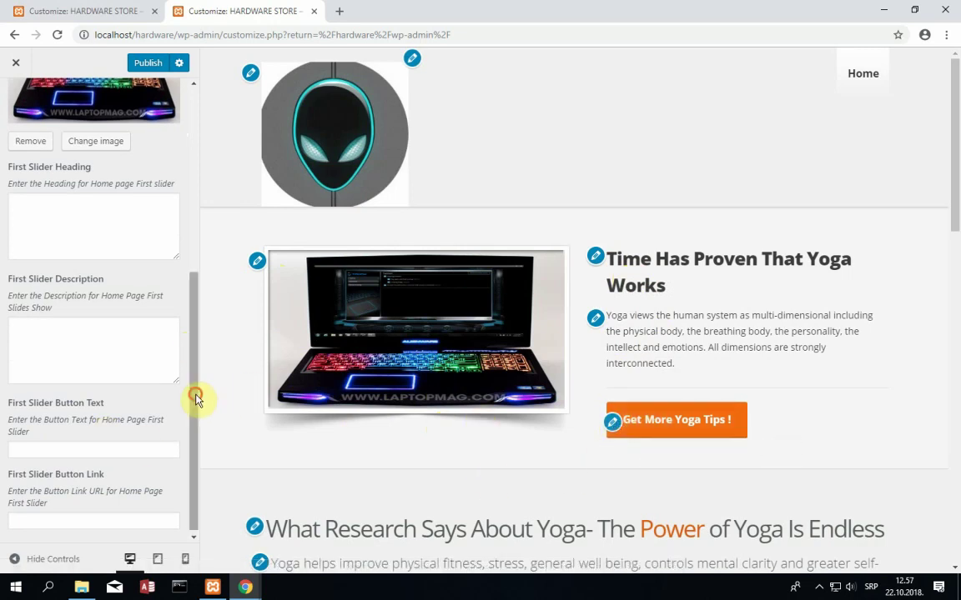
{"action": "left_click_drag", "start_coordinate": [193, 397], "coordinate": [193, 401]}
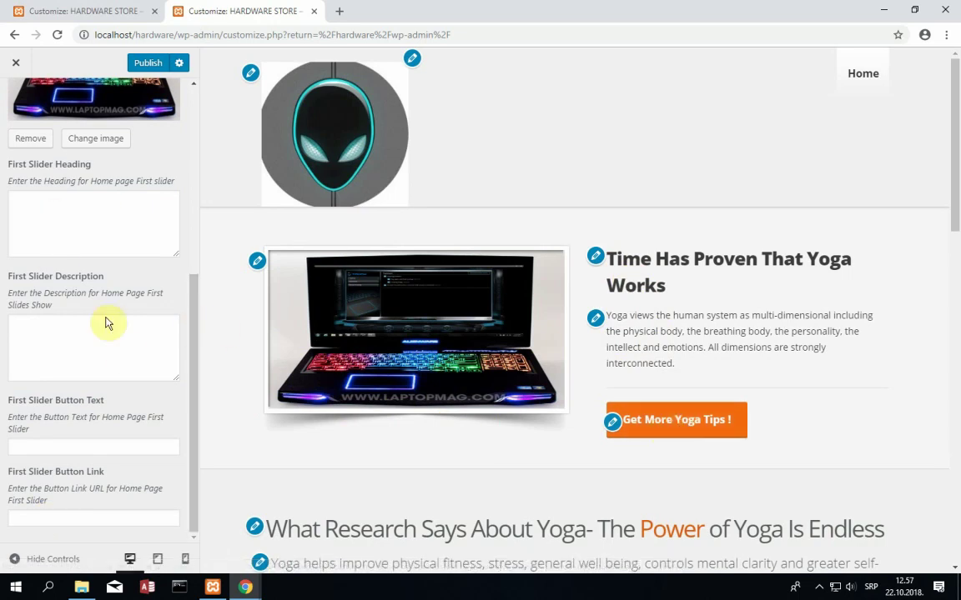
{"action": "scroll", "coordinate": [101, 221], "scroll_direction": "up", "scroll_amount": 1}
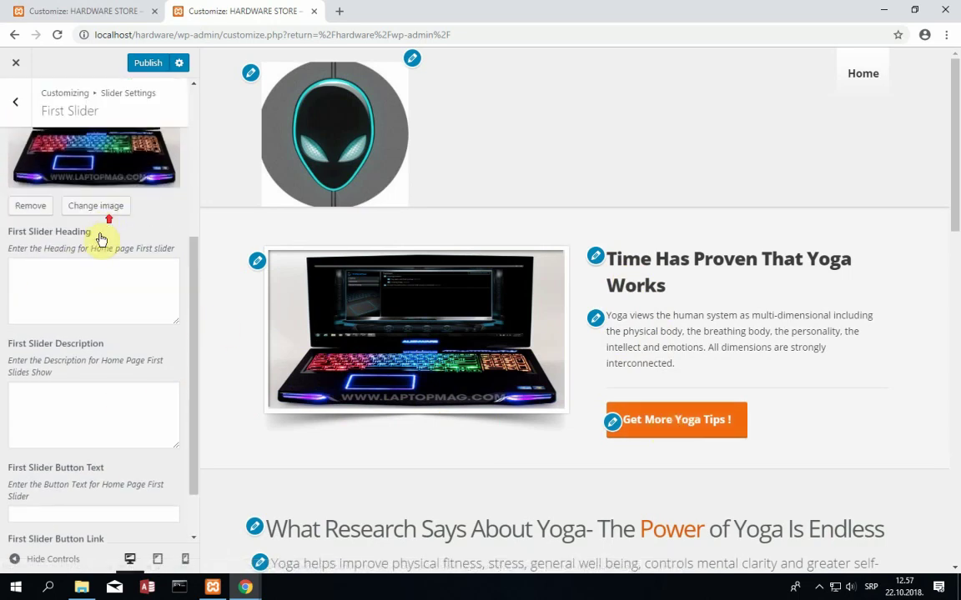
- Enter 'ALIENWARE R4 17 has arrived!' as the first slide heading
{"action": "left_click", "coordinate": [84, 276]}
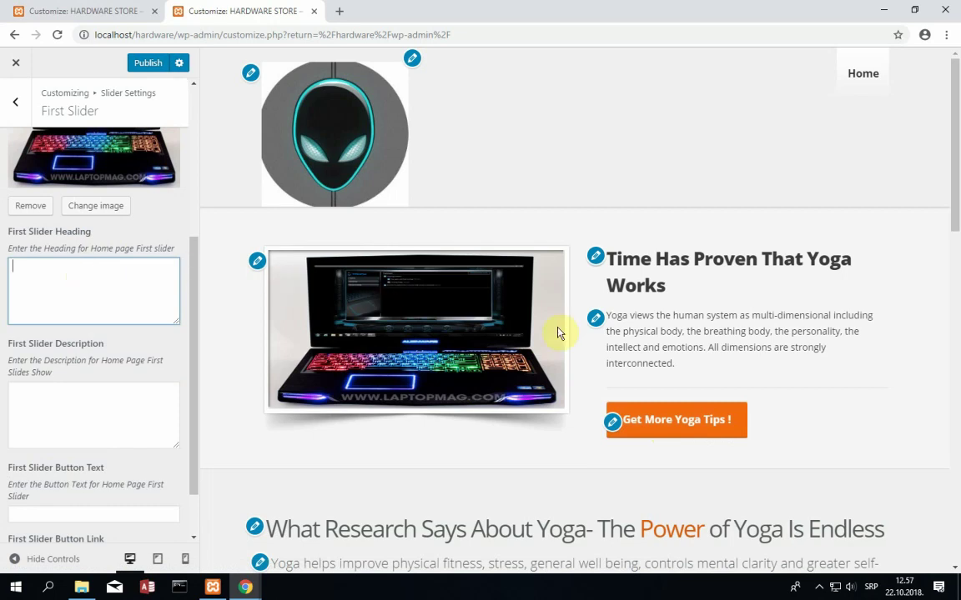
{"action": "type", "text": "ALIENWARE R"}
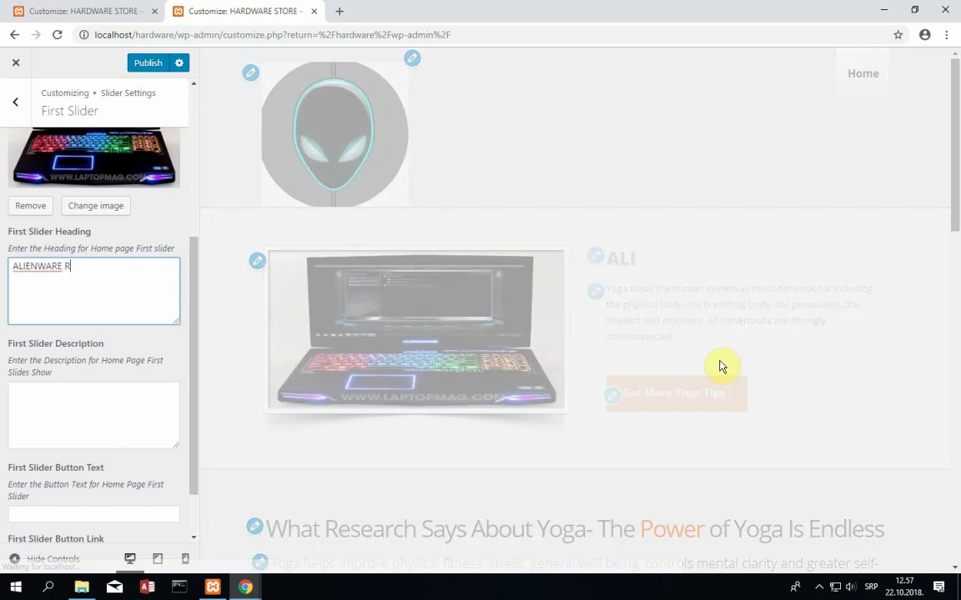
{"action": "type", "text": "4 1"}
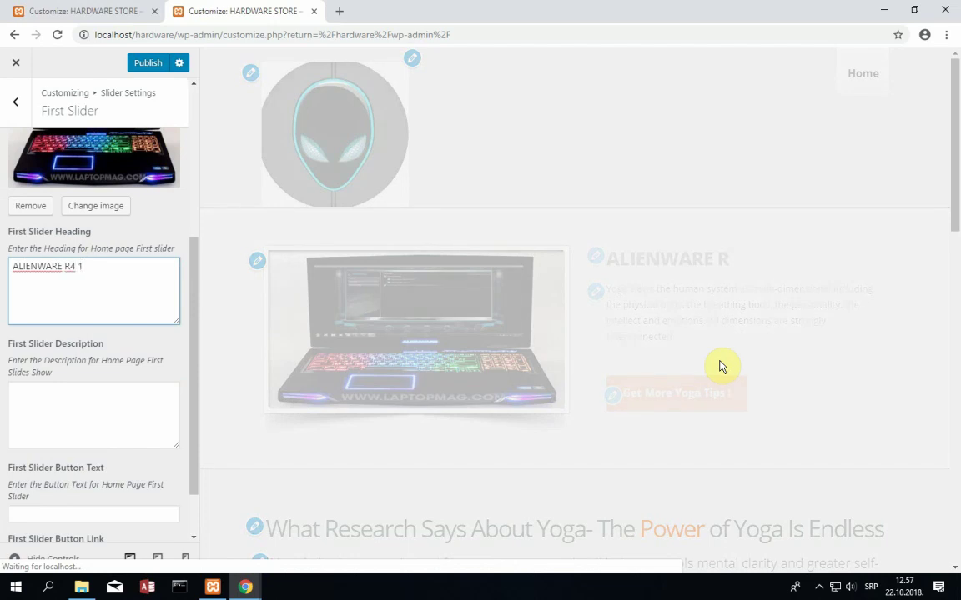
{"action": "type", "text": "7"}
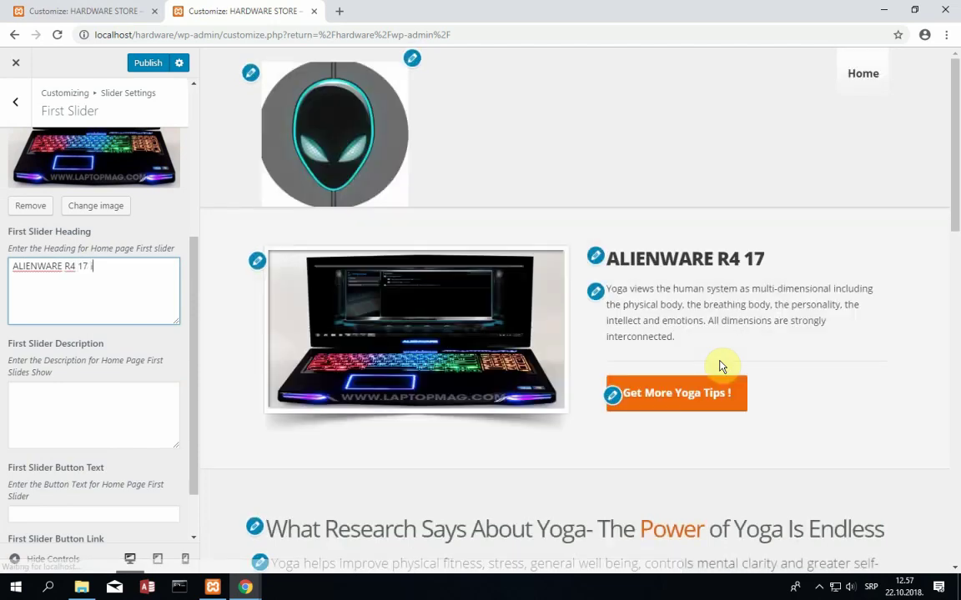
{"action": "type", "text": " has arrived!"}
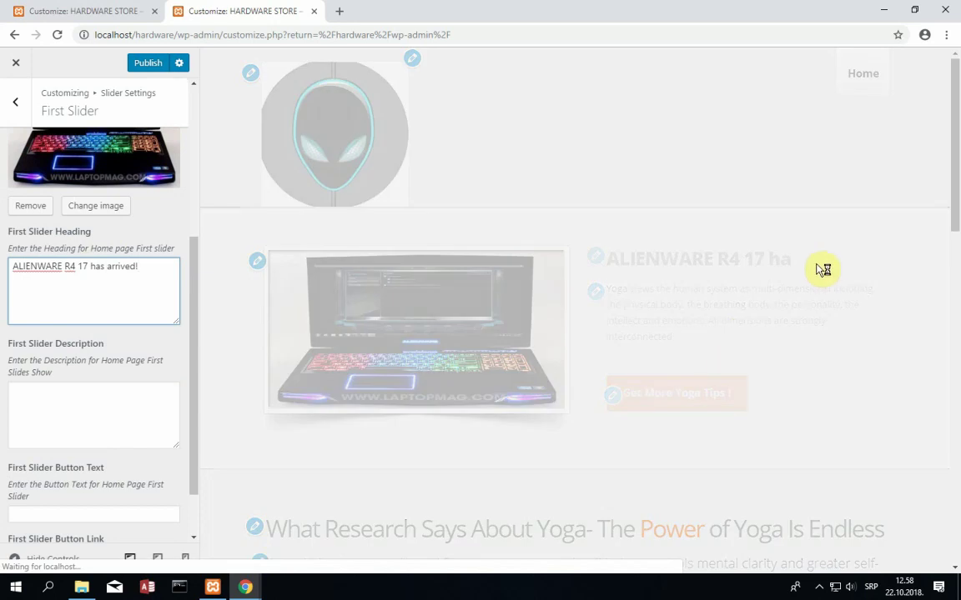
{"action": "left_click", "coordinate": [74, 395]}
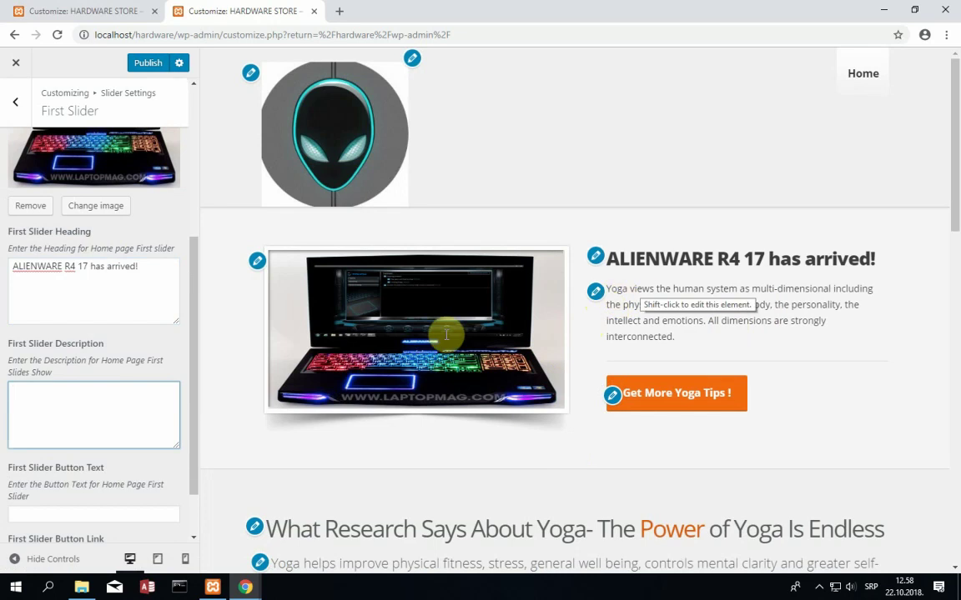
- Write the first slide description 'This is state-of-the-art hardware piece designed only for passionate gamers!', keeping 'gamers' unchanged
{"action": "left_click", "coordinate": [137, 410]}
{"action": "type", "text": "Thi"}
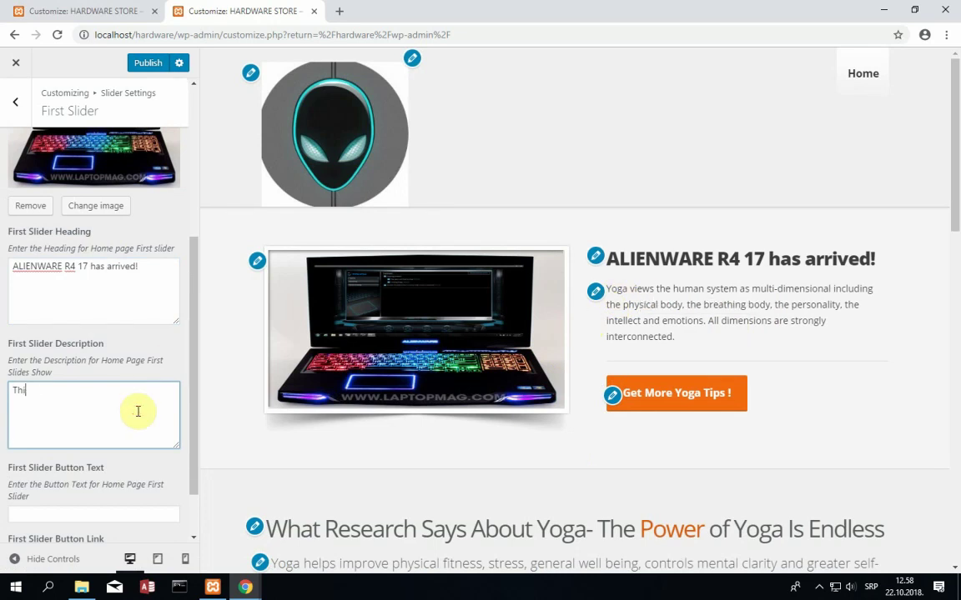
{"action": "type", "text": "s is st"}
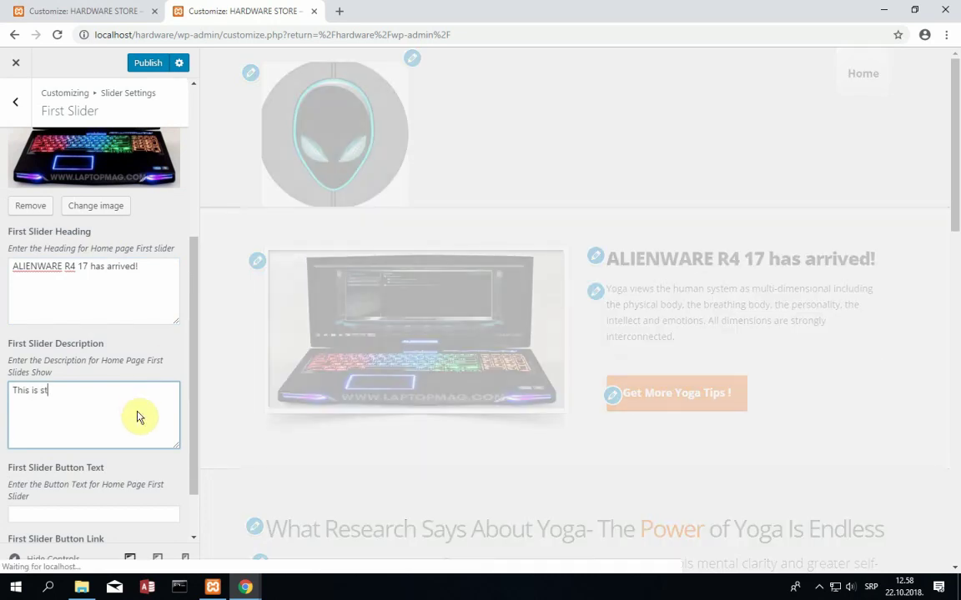
{"action": "type", "text": "ate-of-the"}
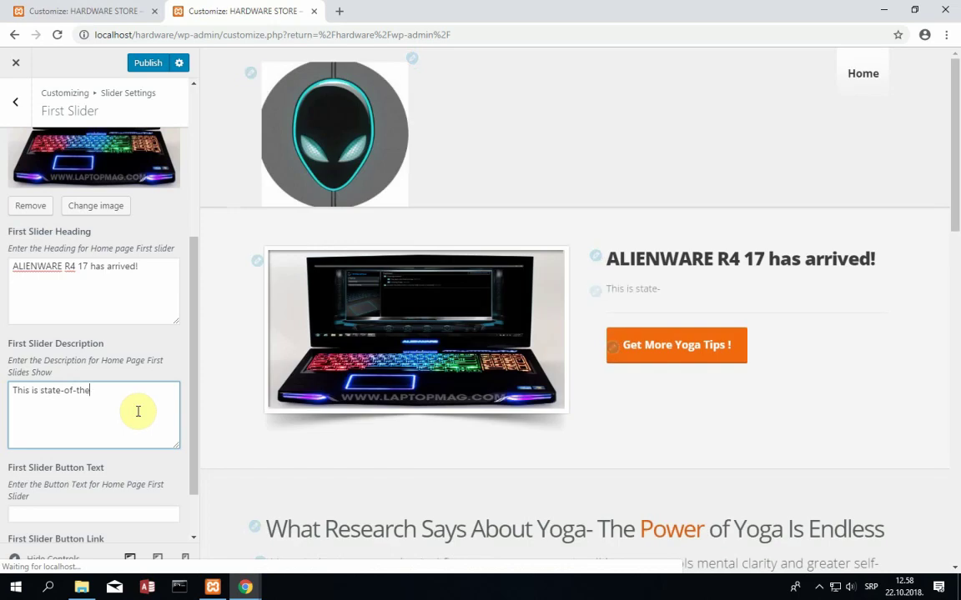
{"action": "type", "text": "-art hardware"}
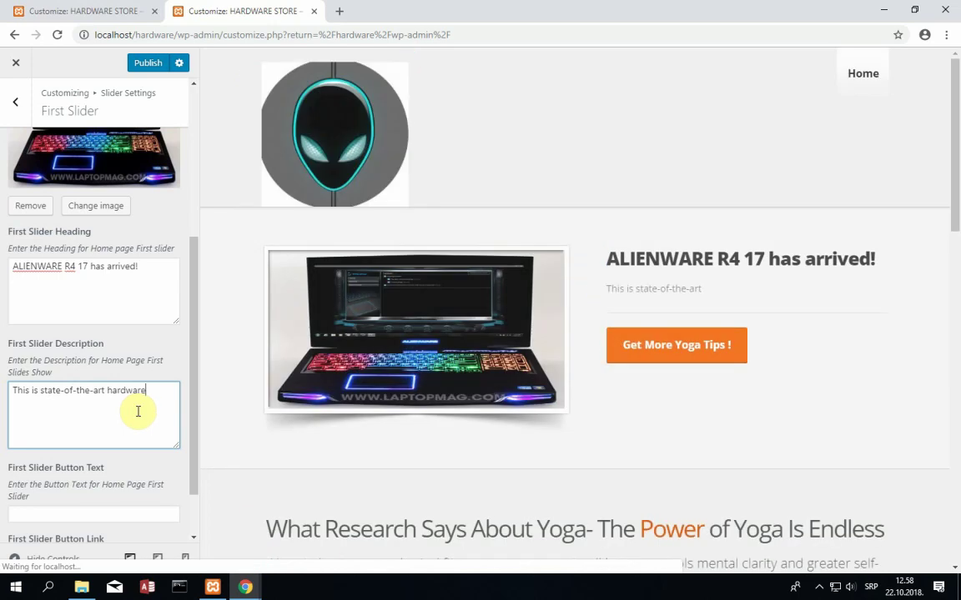
{"action": "type", "text": " piece designed "}
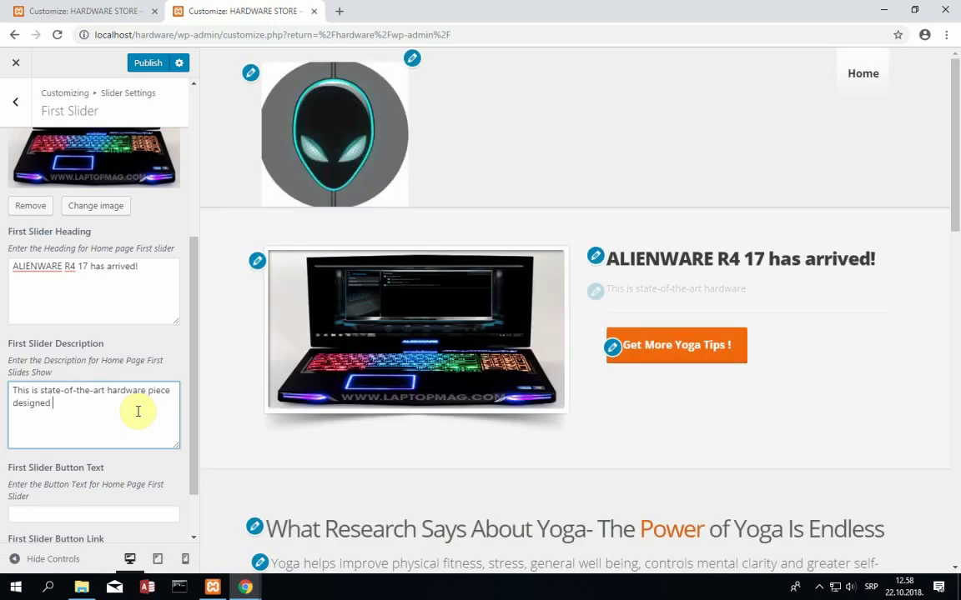
{"action": "type", "text": "only fo"}
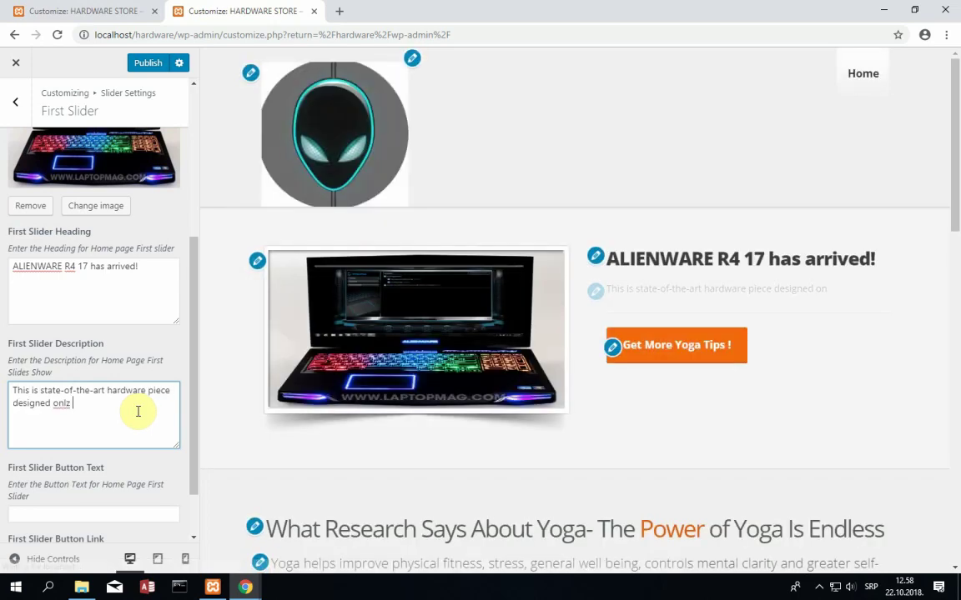
{"action": "type", "text": "r passi"}
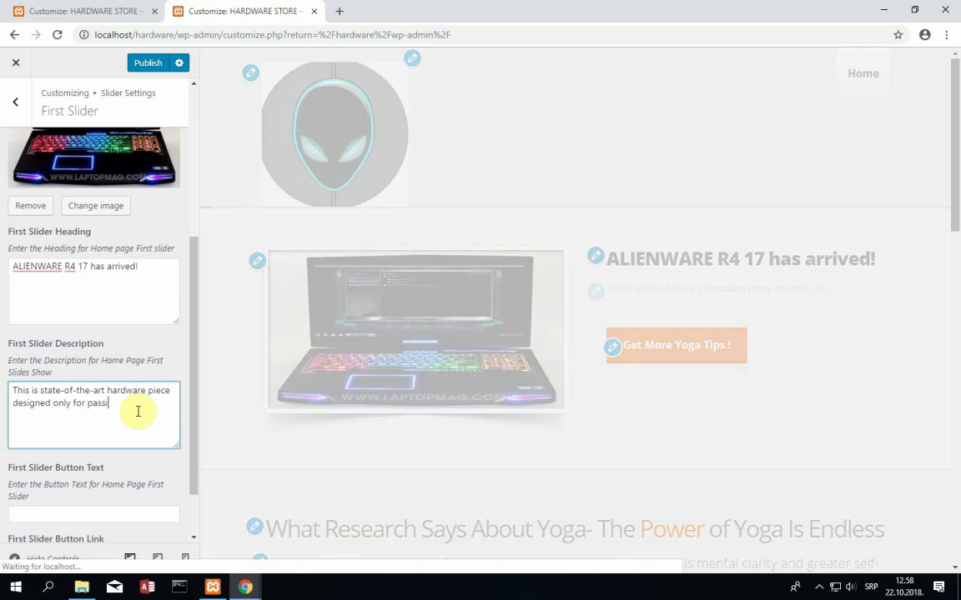
{"action": "type", "text": "ona"}
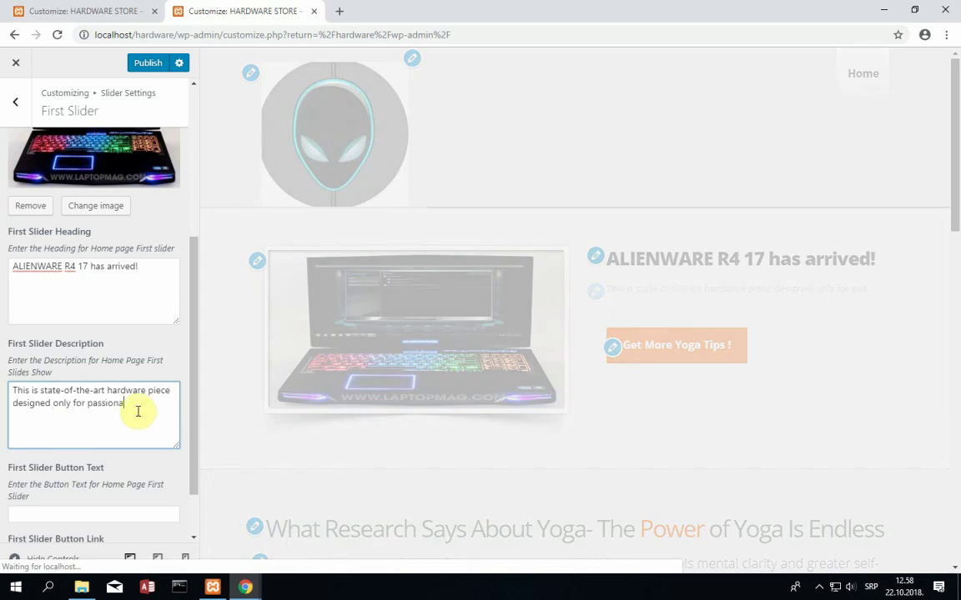
{"action": "type", "text": "te gamers!"}
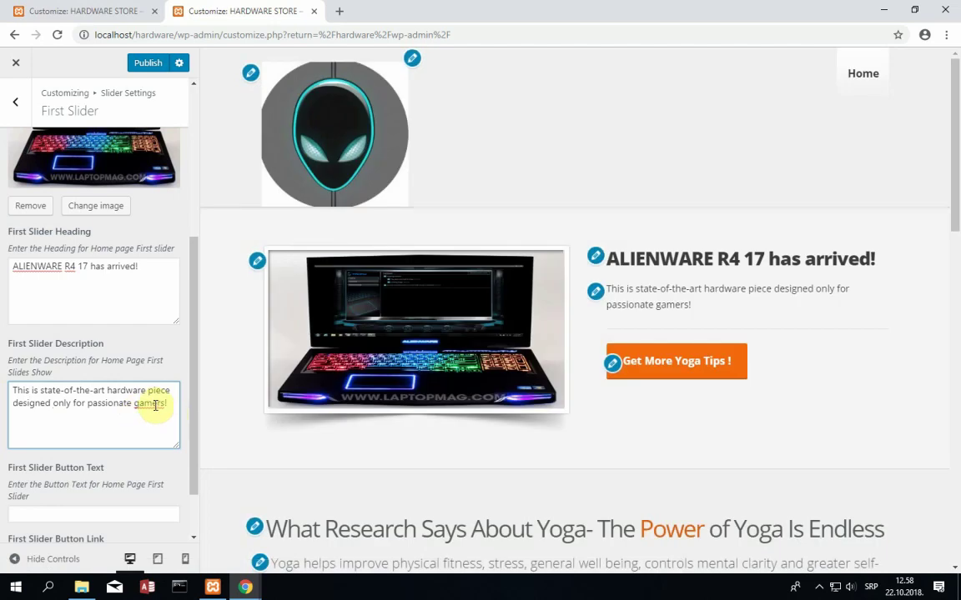
{"action": "right_click", "coordinate": [154, 405]}
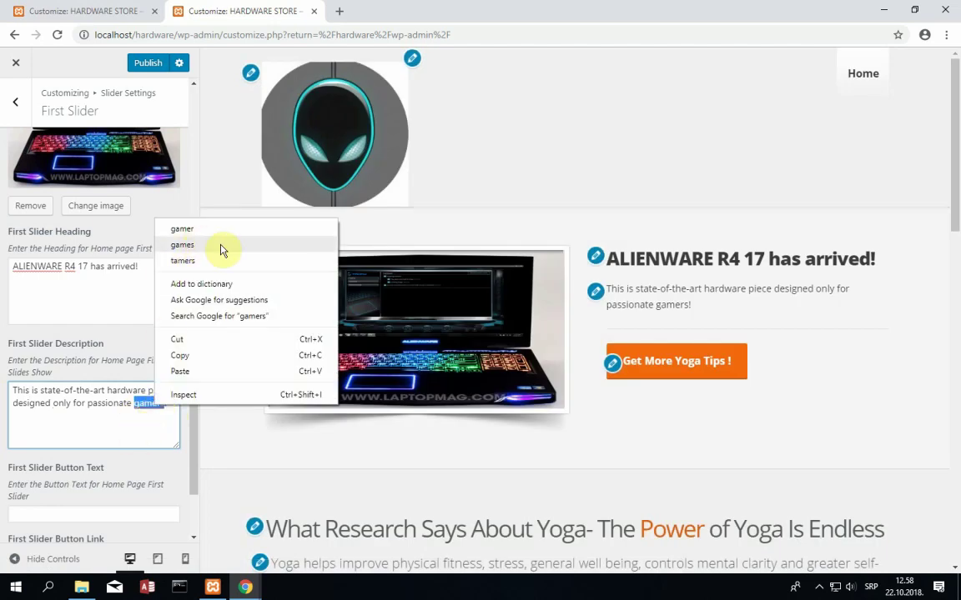
{"action": "left_click", "coordinate": [160, 435]}
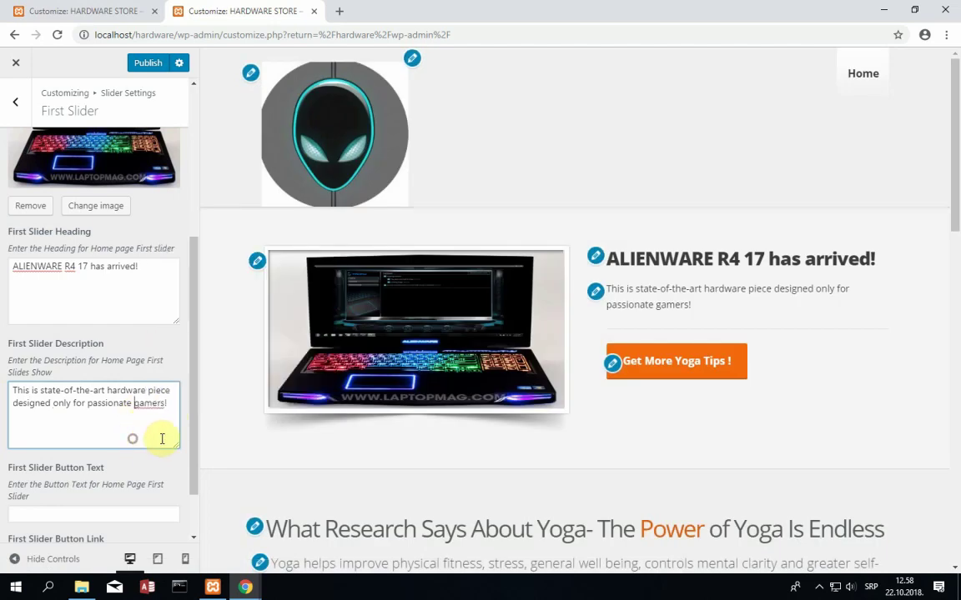
{"action": "left_click", "coordinate": [107, 391]}
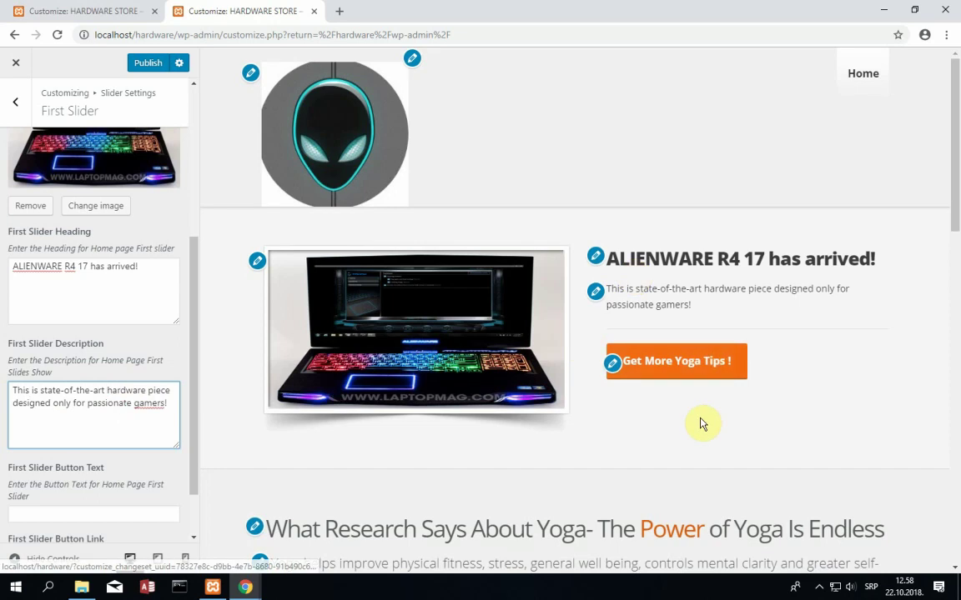
- Set the first slide's button text to 'Find out more'
{"action": "scroll", "coordinate": [78, 433], "scroll_direction": "down", "scroll_amount": 1}
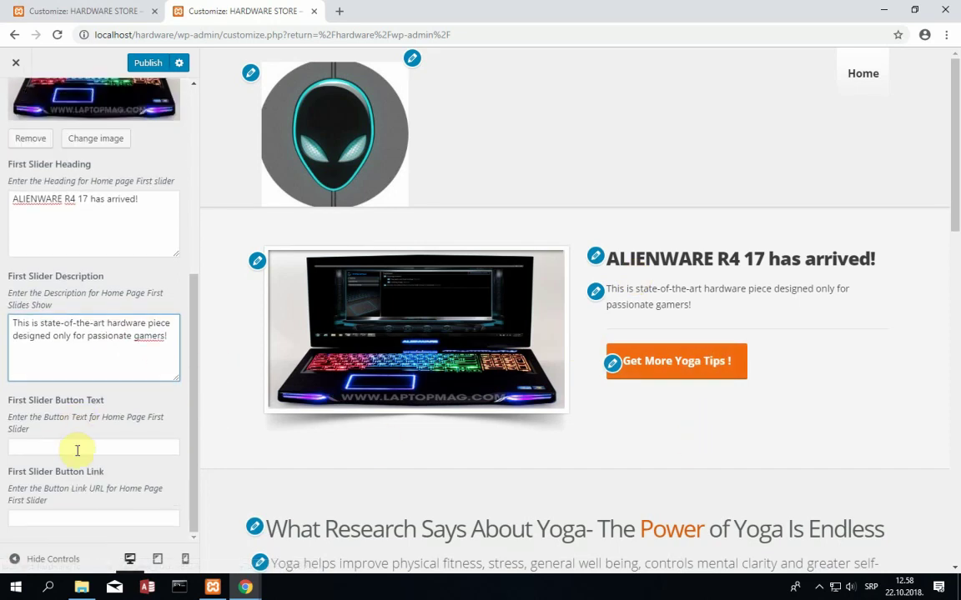
{"action": "left_click", "coordinate": [76, 448]}
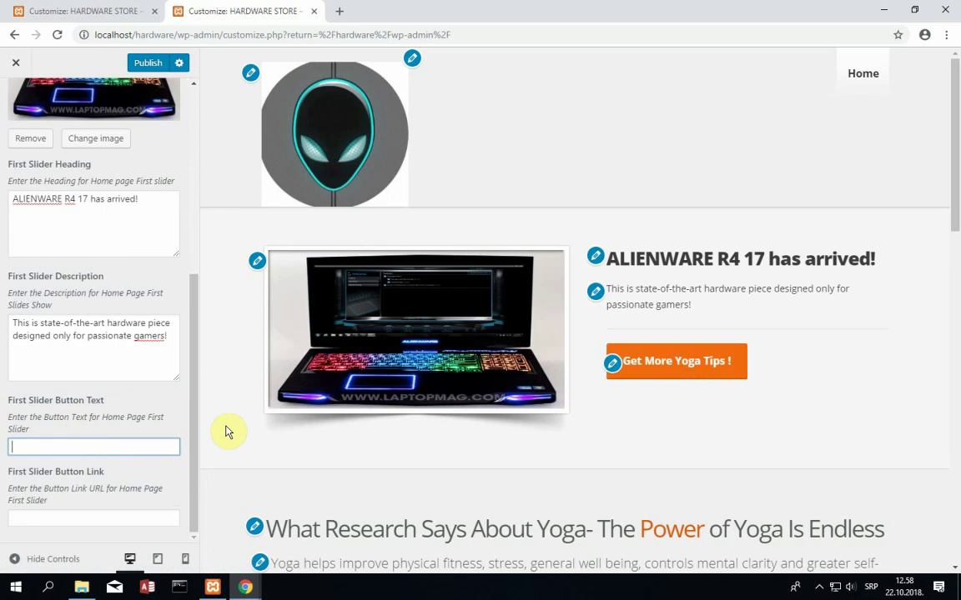
{"action": "type", "text": "Find out more!"}
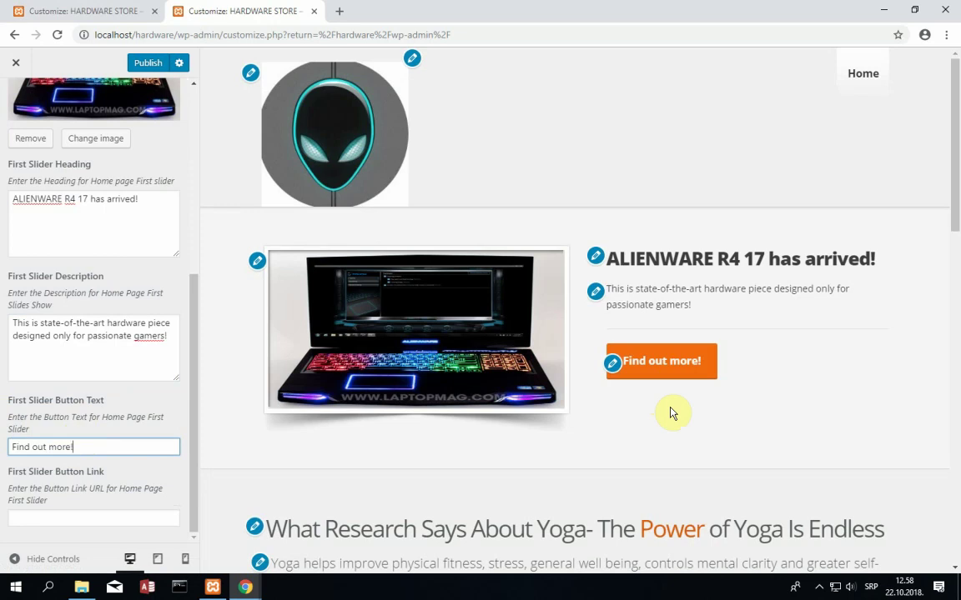
- Leave the first slide's button link and open the Second Slider settings
{"action": "left_click", "coordinate": [56, 516]}
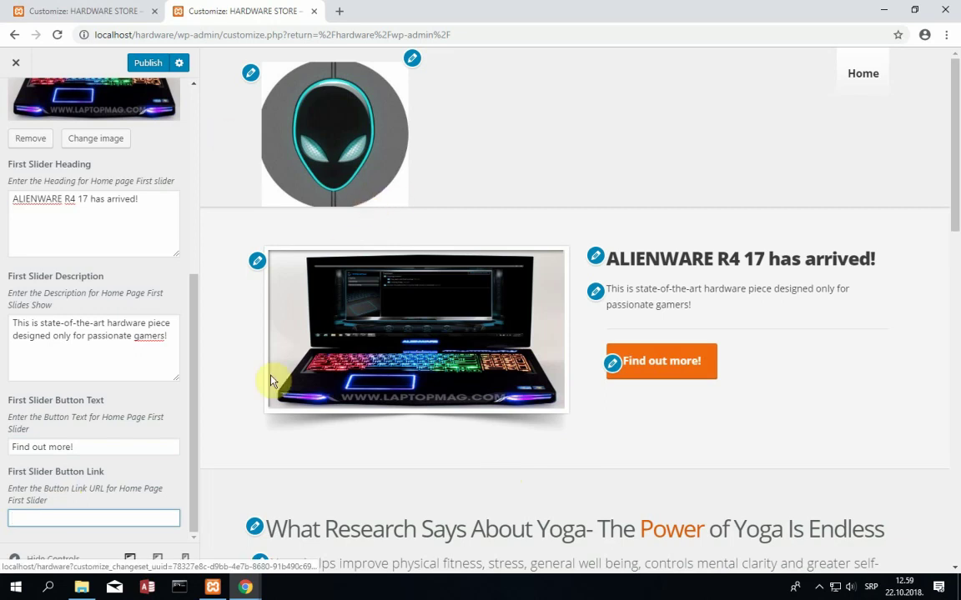
{"action": "scroll", "coordinate": [134, 392], "scroll_direction": "up", "scroll_amount": 4}
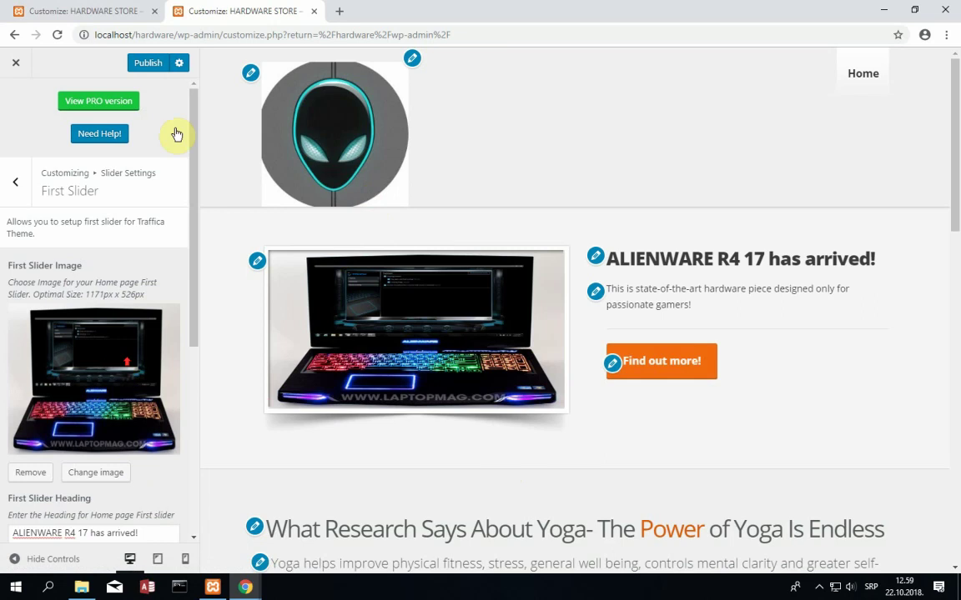
{"action": "left_click", "coordinate": [15, 185]}
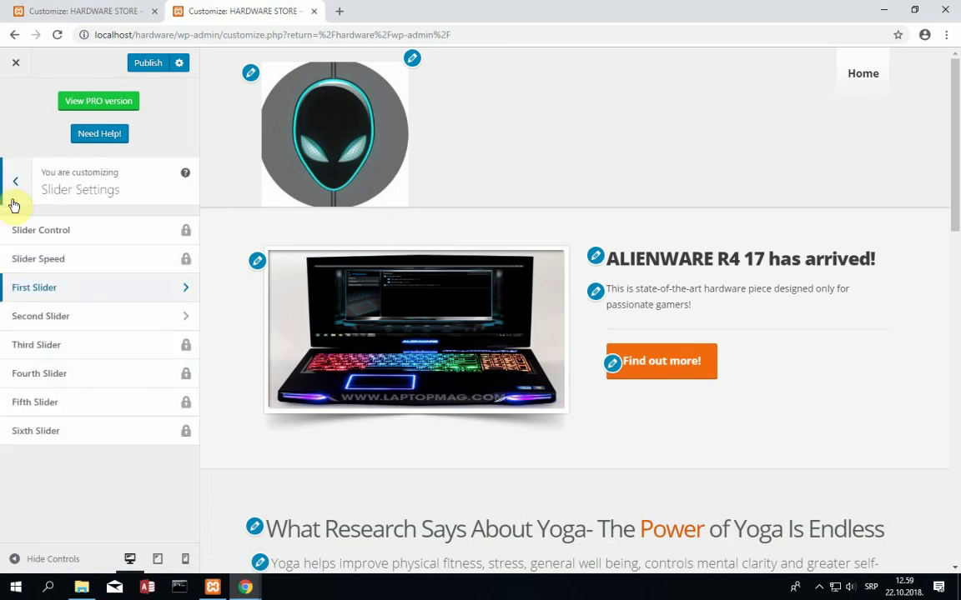
{"action": "left_click", "coordinate": [66, 317]}
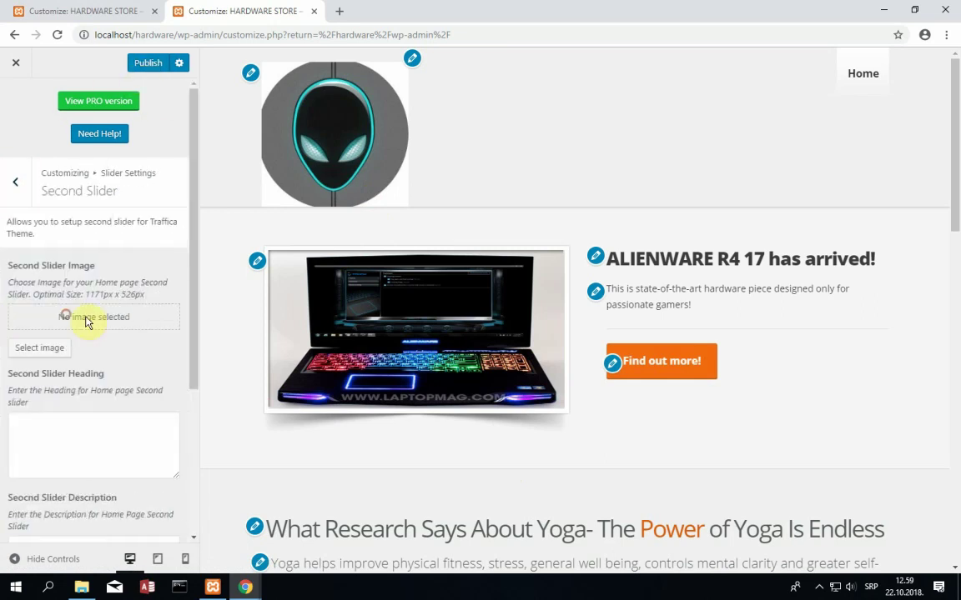
{"action": "mouse_move", "coordinate": [245, 588]}
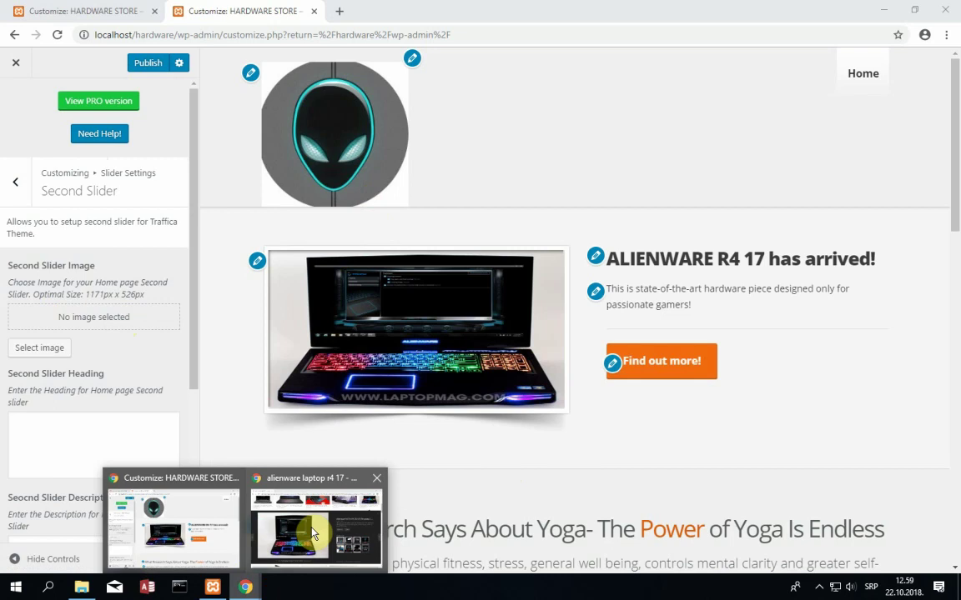
{"action": "left_click", "coordinate": [271, 472]}
- Search Google for 'alienware desktop area 51'
{"action": "left_click", "coordinate": [278, 37]}
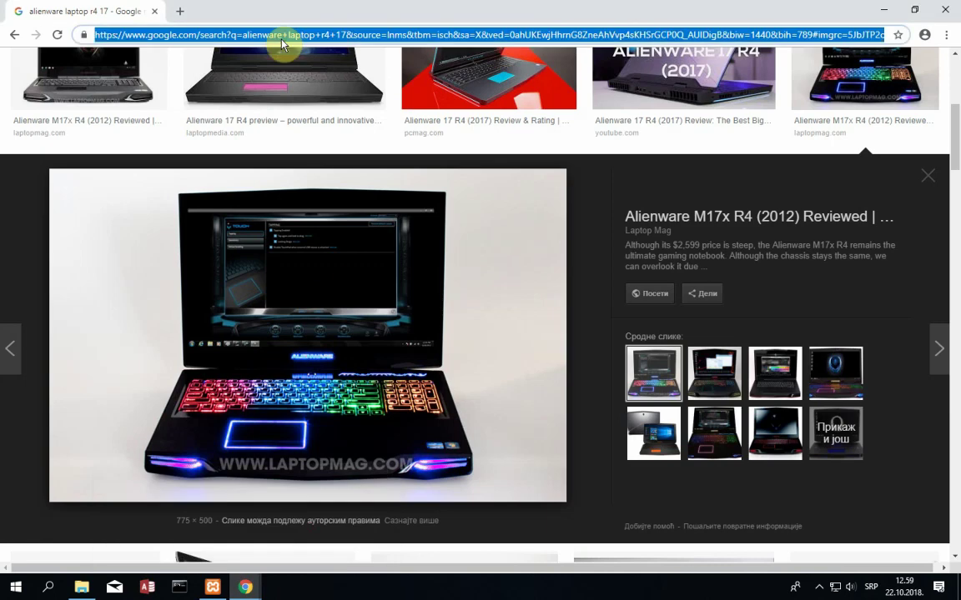
{"action": "type", "text": "google.com"}
{"action": "key", "text": "Return"}
{"action": "type", "text": "de"}
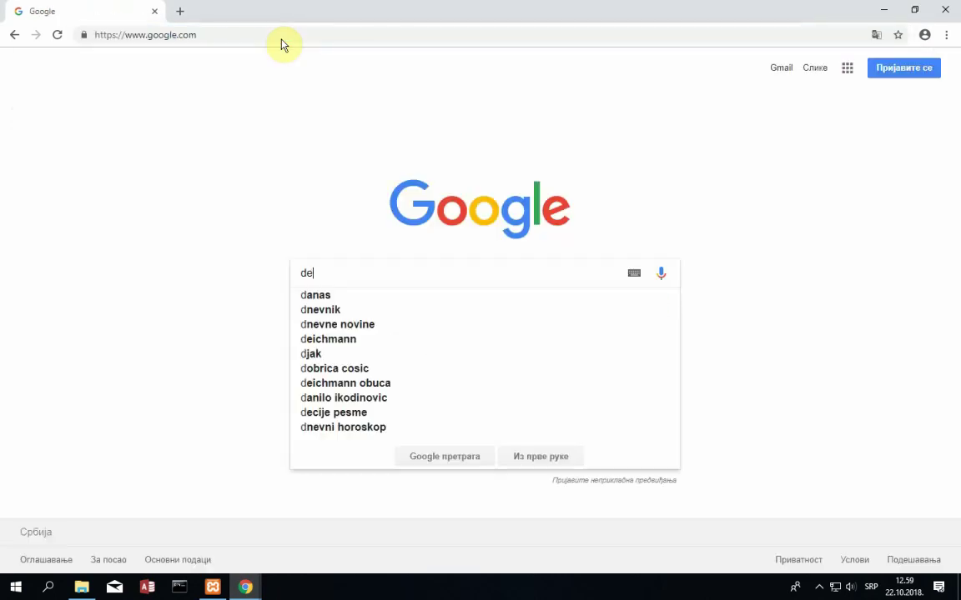
{"action": "type", "text": "s"}
{"action": "key", "text": "BackSpace"}
{"action": "key", "text": "BackSpace"}
{"action": "key", "text": "BackSpace"}
{"action": "type", "text": "alienwar"}
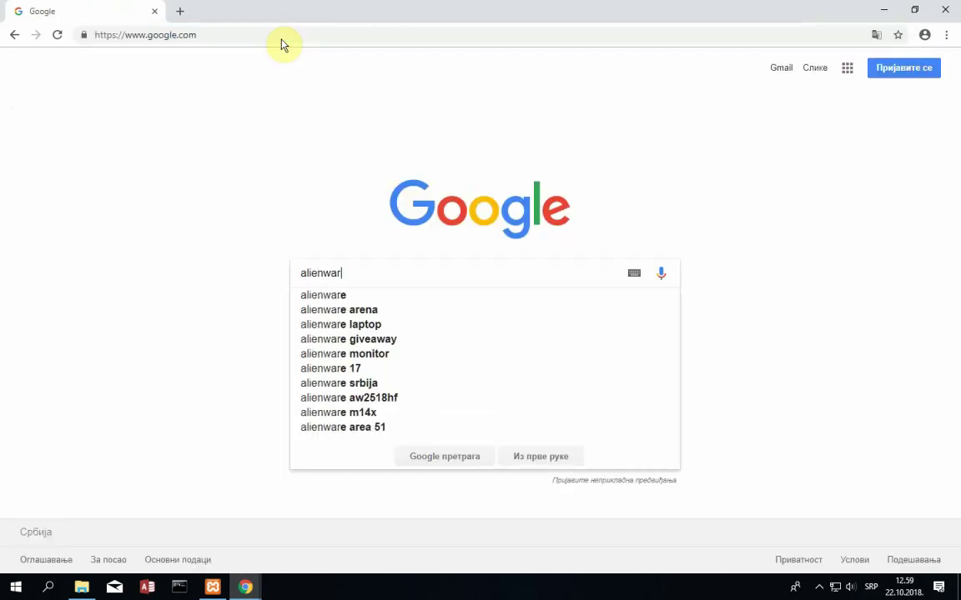
{"action": "type", "text": "e desktop"}
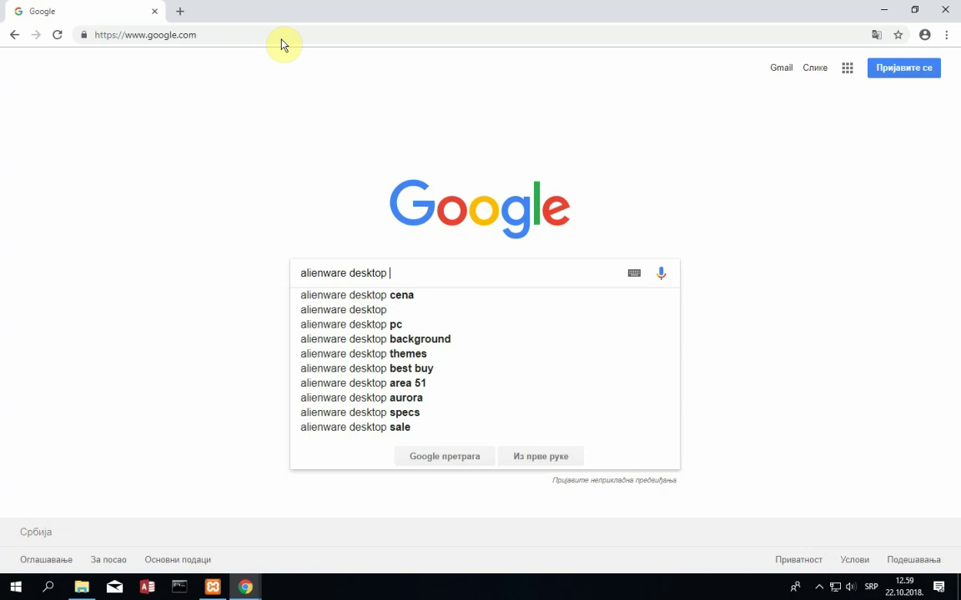
{"action": "type", "text": "area 51"}
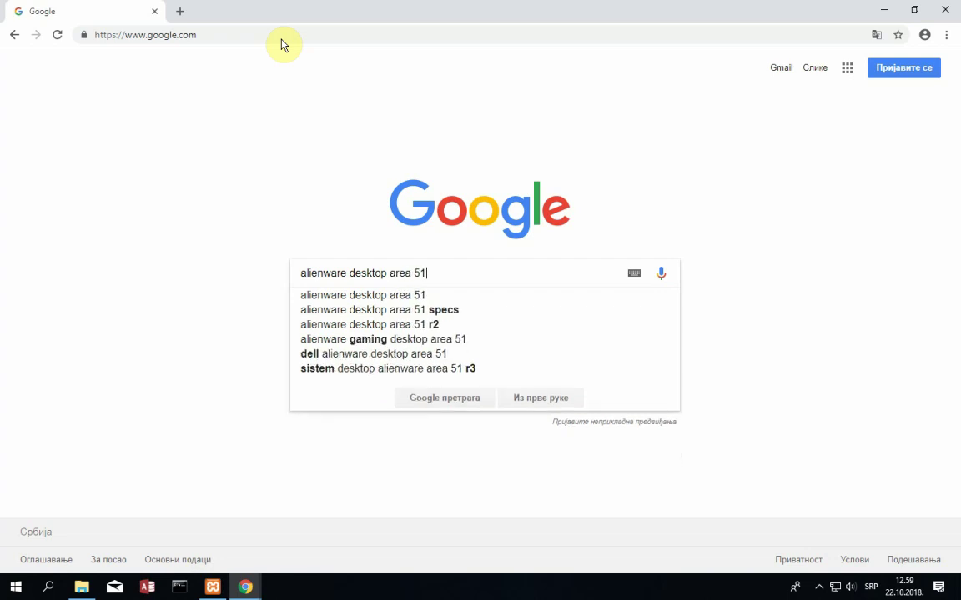
{"action": "key", "text": "Return"}
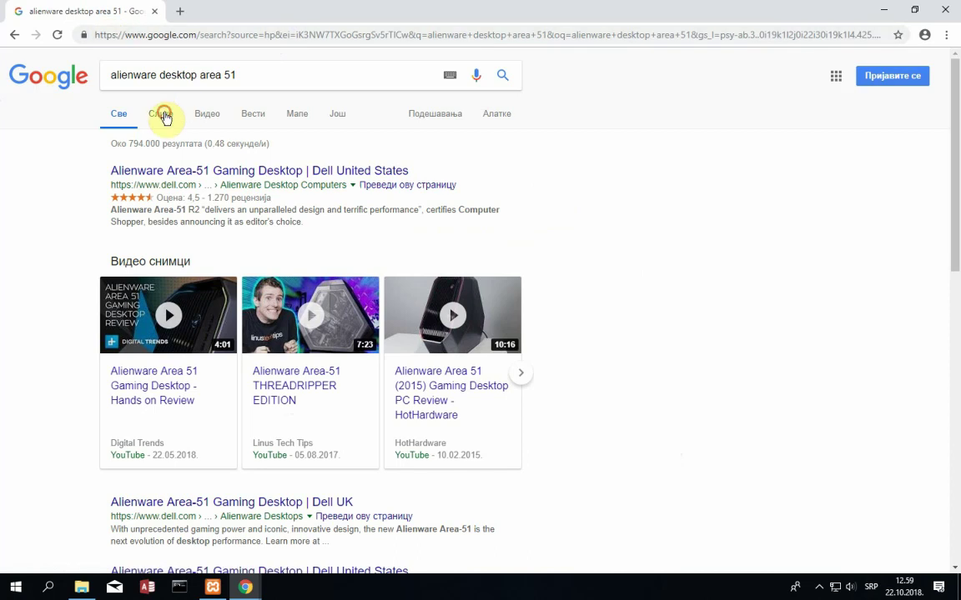
- Enlarge the New Atlas Area-51 desktop photo in the image results
{"action": "left_click", "coordinate": [162, 115]}
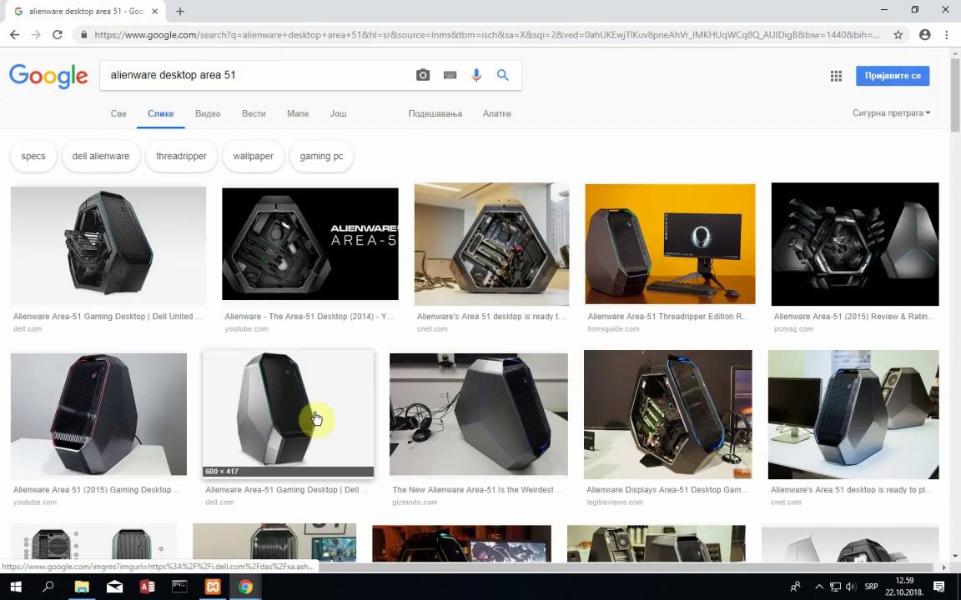
{"action": "scroll", "coordinate": [316, 419], "scroll_direction": "down", "scroll_amount": 2}
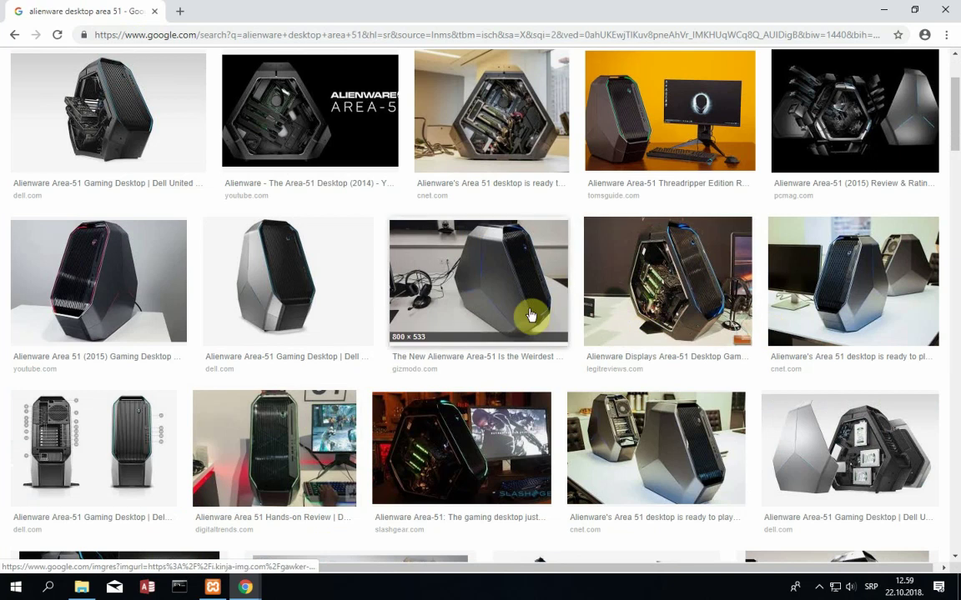
{"action": "scroll", "coordinate": [492, 367], "scroll_direction": "down", "scroll_amount": 3}
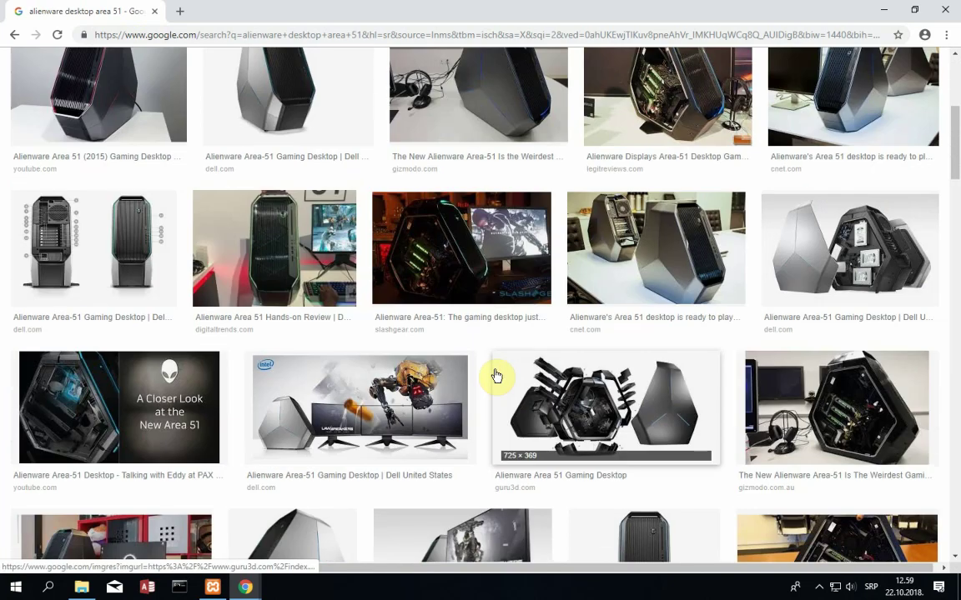
{"action": "scroll", "coordinate": [496, 377], "scroll_direction": "down", "scroll_amount": 3}
{"action": "scroll", "coordinate": [476, 451], "scroll_direction": "down", "scroll_amount": 2}
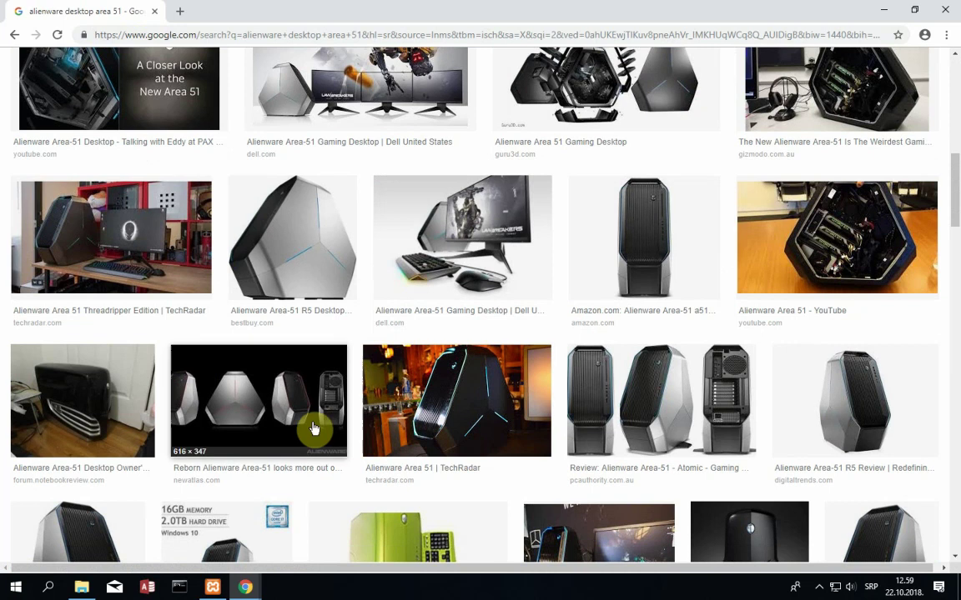
{"action": "left_click", "coordinate": [274, 429]}
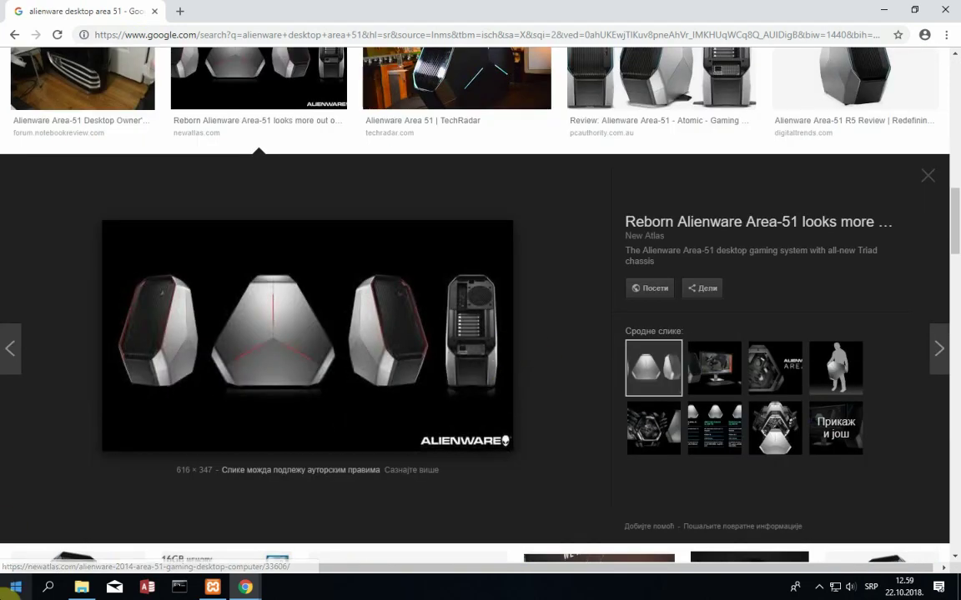
{"action": "left_click", "coordinate": [6, 590]}
- Snip the Area-51 preview image and save it as desktop in the slike za sajt folder
{"action": "type", "text": "s"}
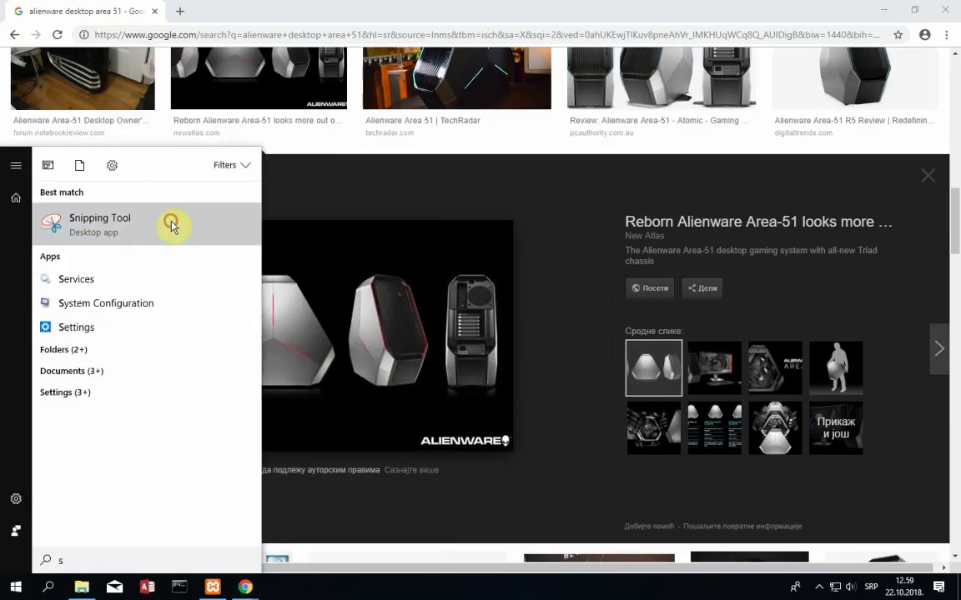
{"action": "left_click", "coordinate": [170, 226]}
{"action": "left_click", "coordinate": [405, 161]}
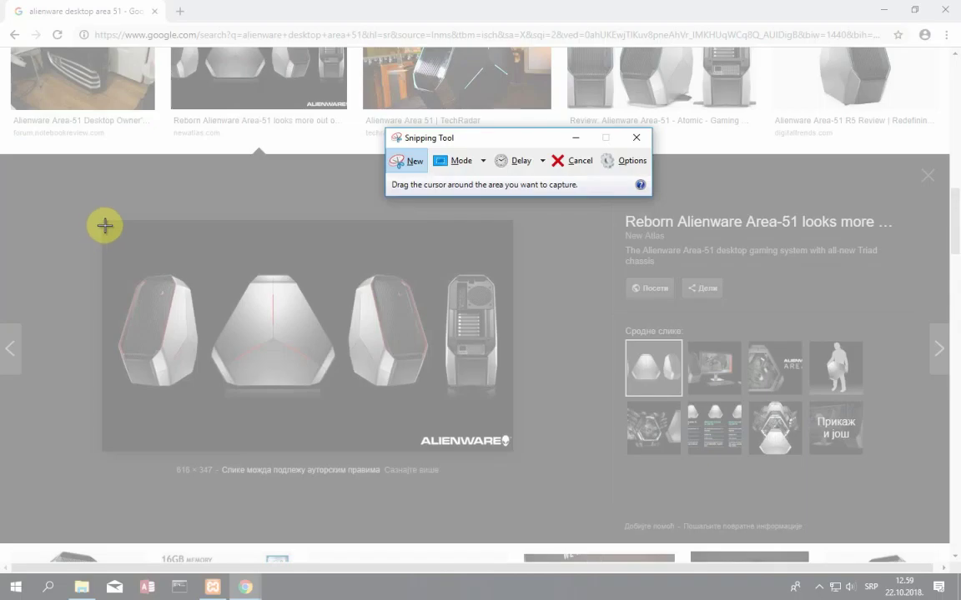
{"action": "left_click_drag", "start_coordinate": [105, 225], "coordinate": [513, 451]}
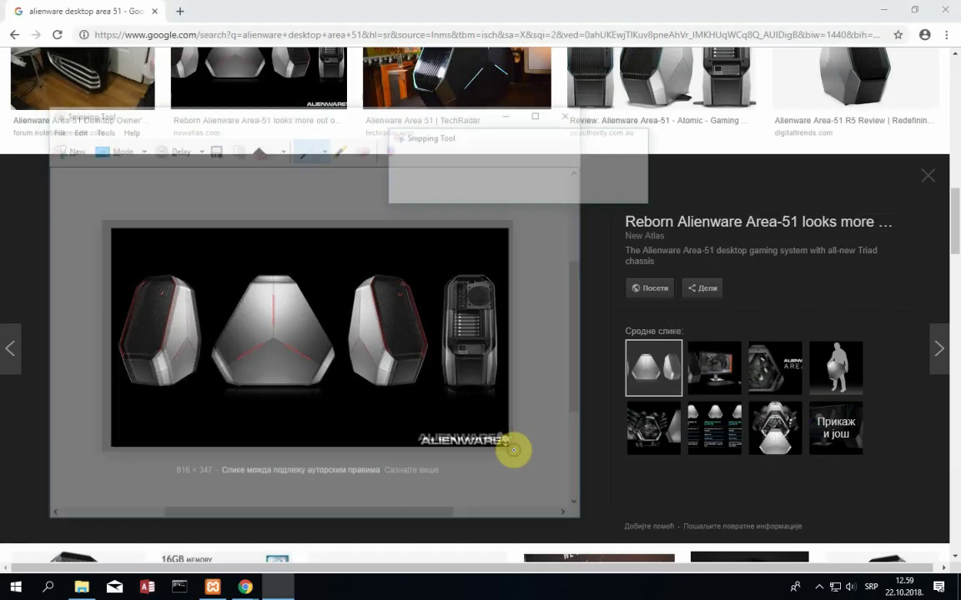
{"action": "key", "text": "ctrl+s"}
{"action": "type", "text": "des"}
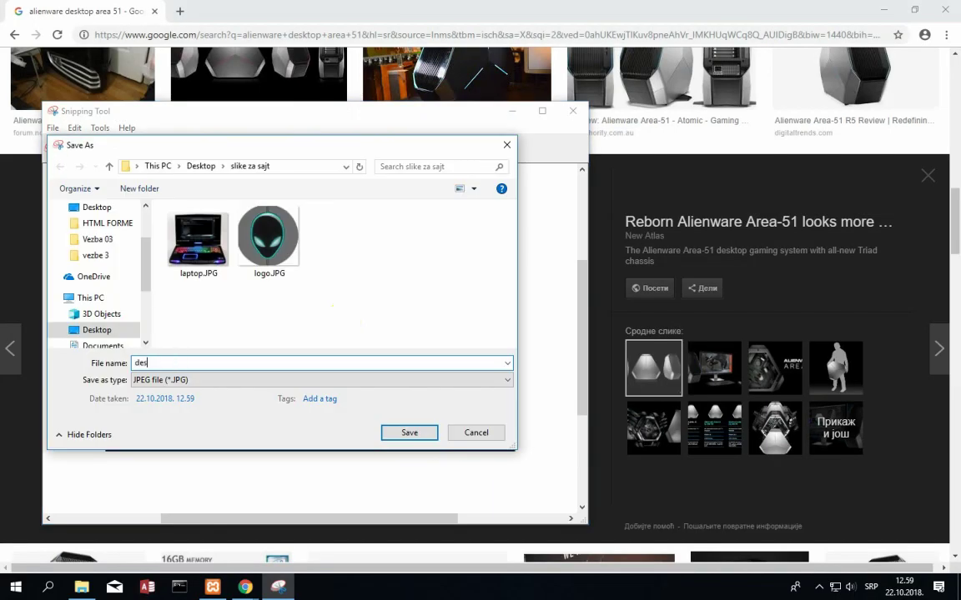
{"action": "type", "text": "kto"}
{"action": "key", "text": "Return"}
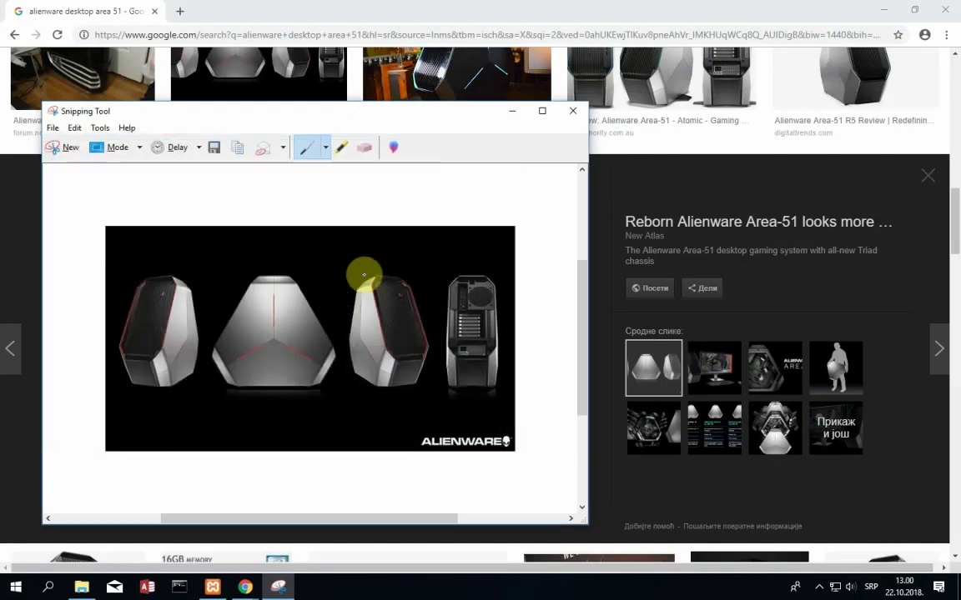
{"action": "left_click", "coordinate": [576, 106]}
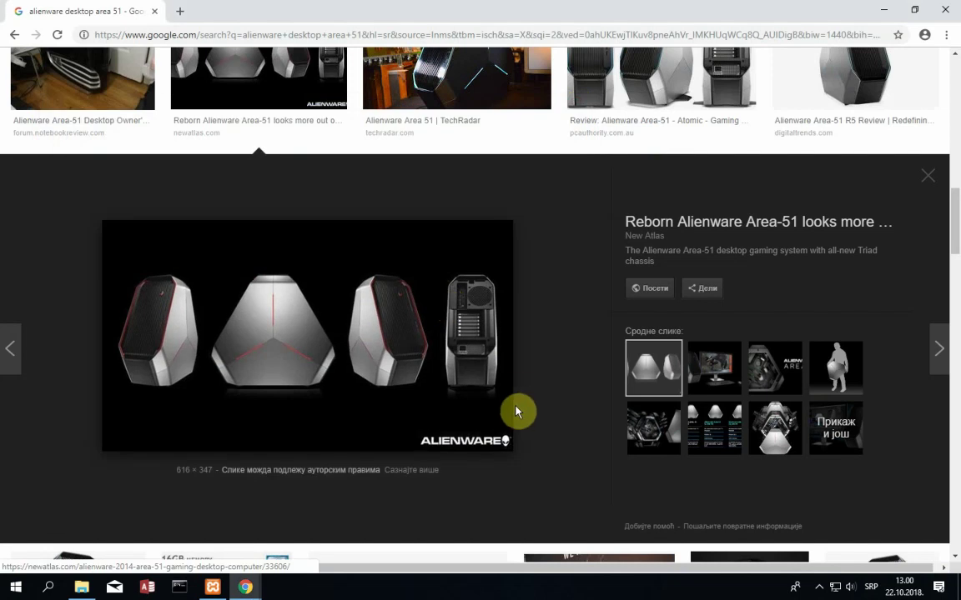
- Browse related Area-51 images, including the price table and Setup shots, then minimize Google Images
{"action": "left_click", "coordinate": [718, 365]}
{"action": "left_click", "coordinate": [712, 411]}
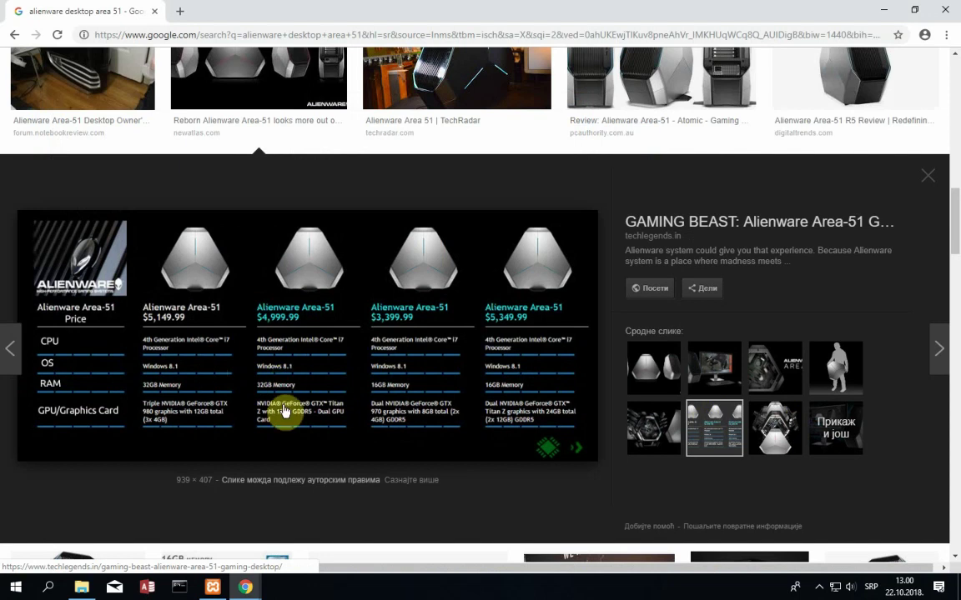
{"action": "left_click", "coordinate": [665, 442]}
{"action": "left_click", "coordinate": [715, 433]}
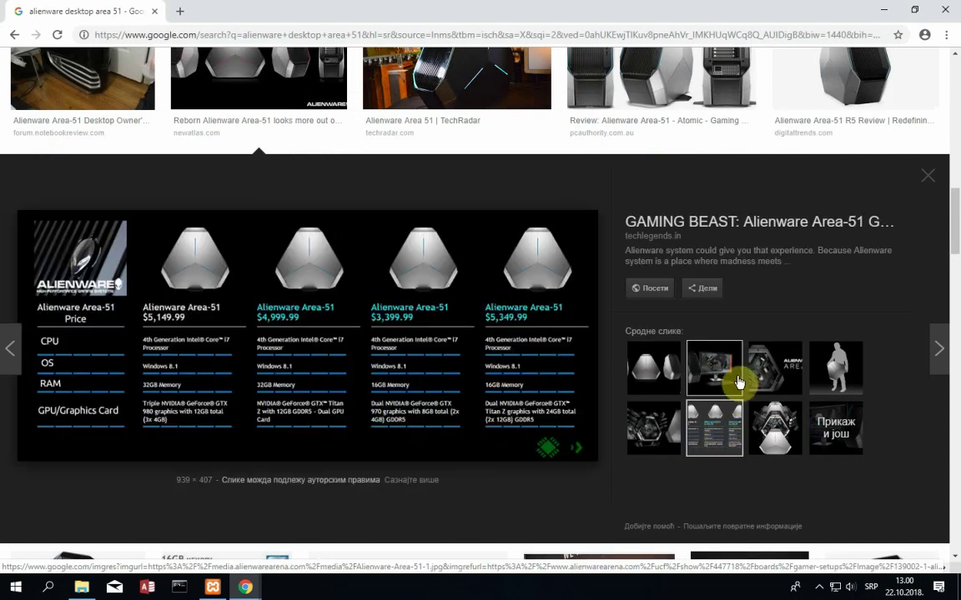
{"action": "left_click", "coordinate": [737, 380]}
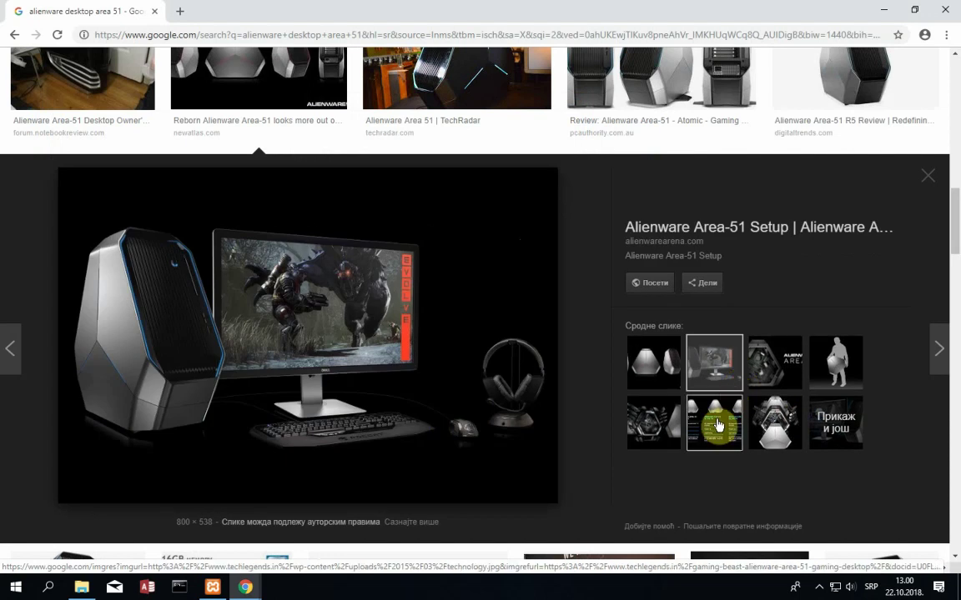
{"action": "left_click", "coordinate": [709, 426]}
{"action": "left_click", "coordinate": [893, 12]}
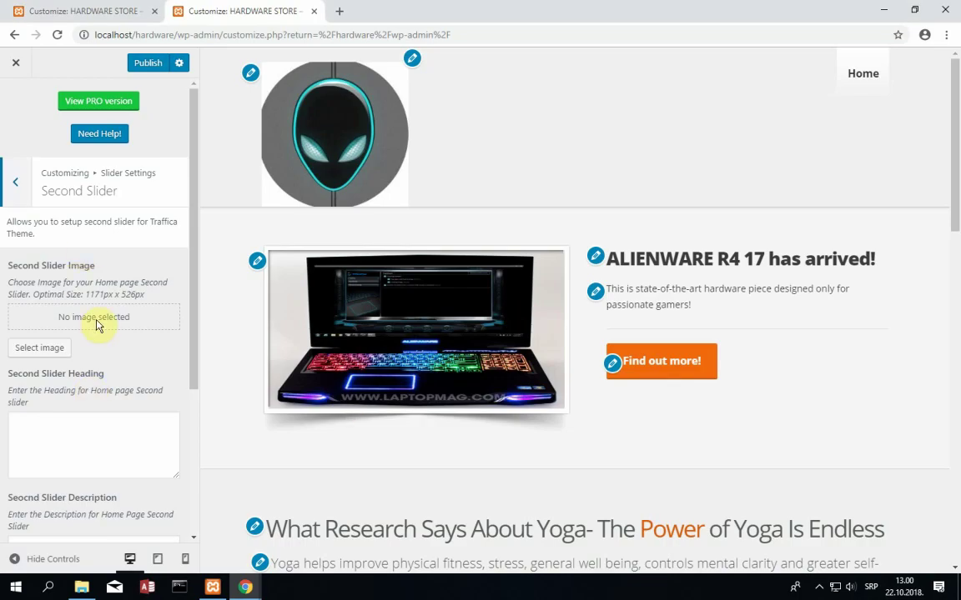
- Upload desktop.JPG through the second slide's image picker
{"action": "left_click", "coordinate": [55, 350]}
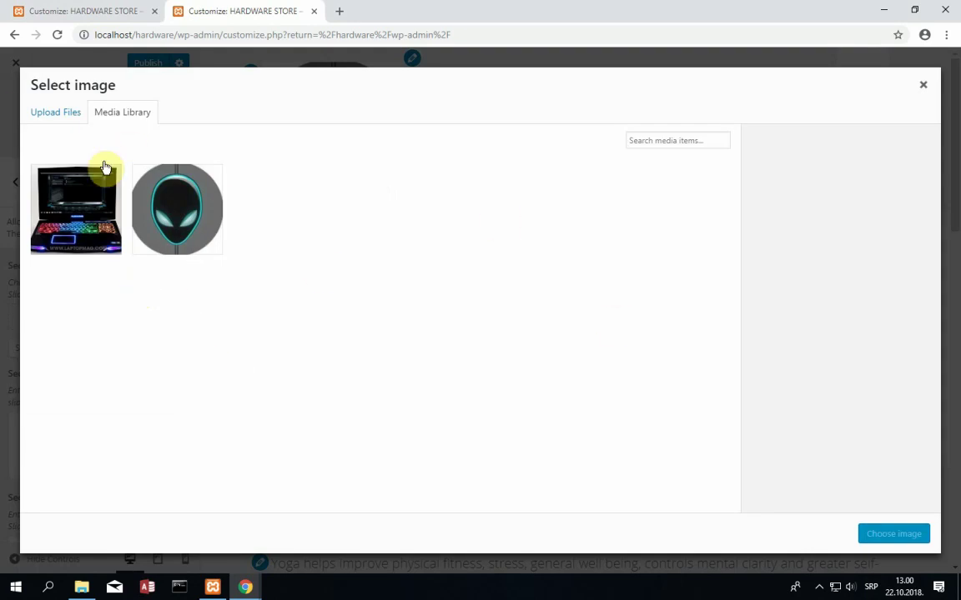
{"action": "left_click", "coordinate": [49, 119]}
{"action": "left_click", "coordinate": [488, 317]}
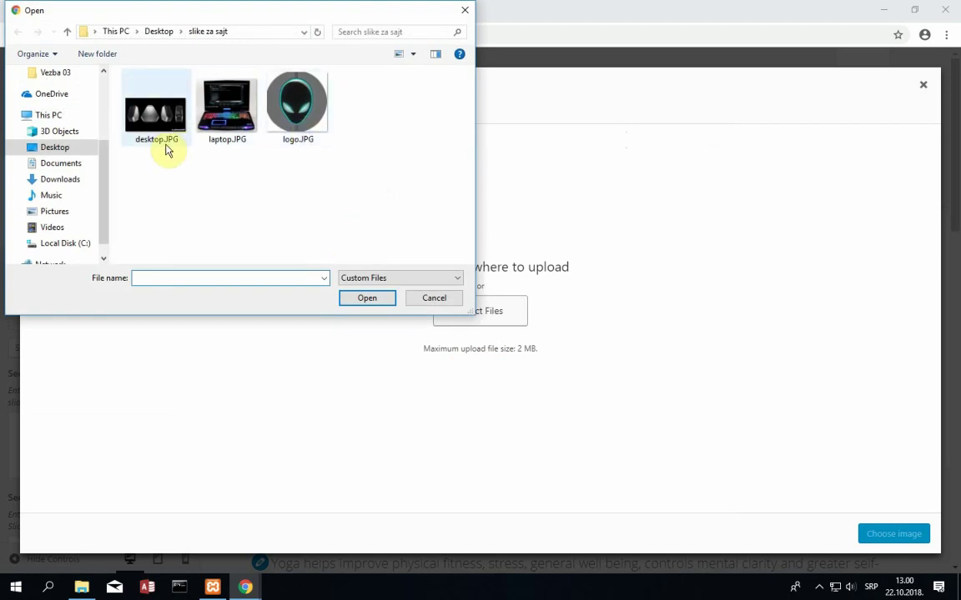
{"action": "double_click", "coordinate": [167, 148]}
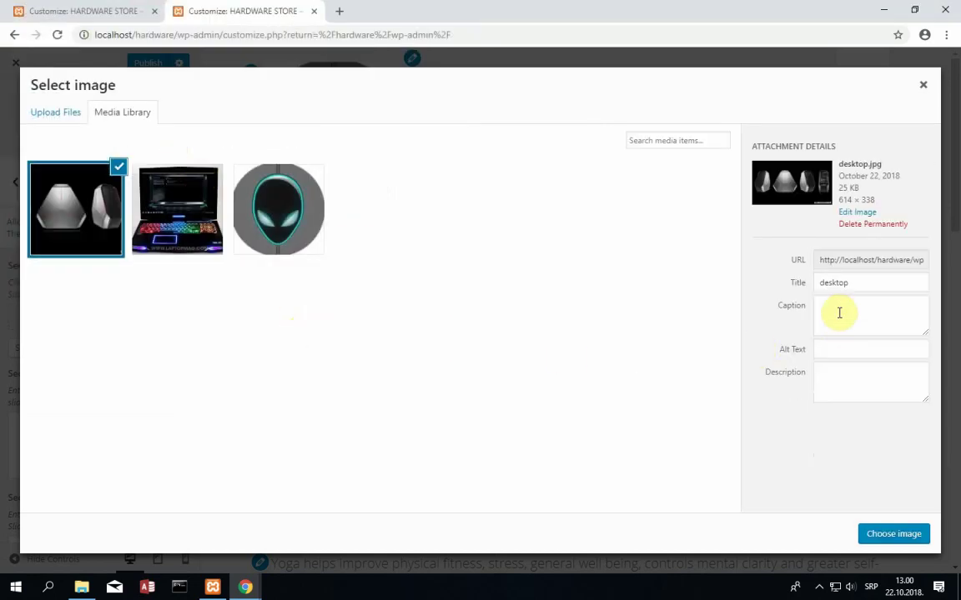
- Title the image 'Area 51', caption it 'Alienware Area 51', add alt text and description, and use it
{"action": "left_click", "coordinate": [840, 313]}
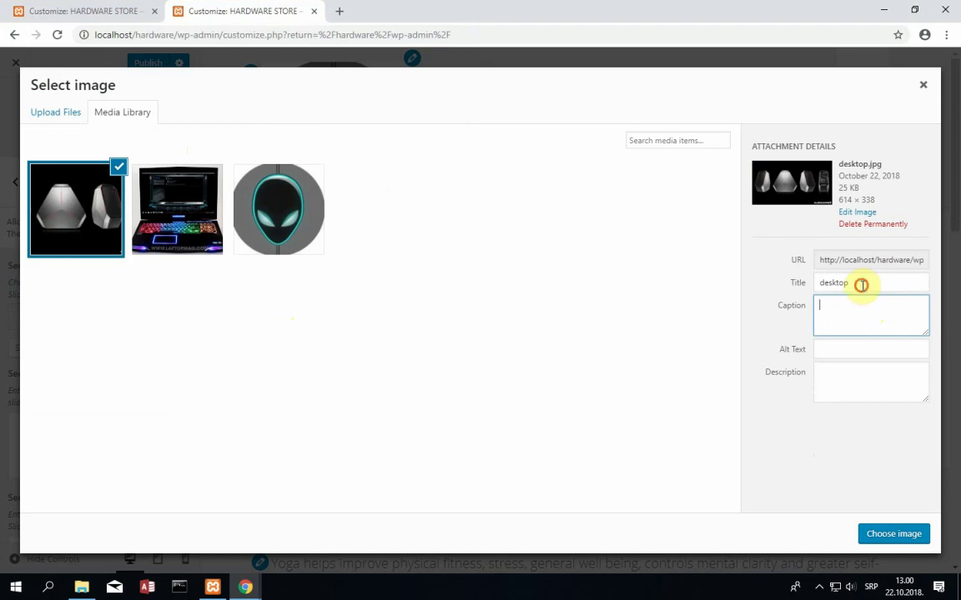
{"action": "left_click_drag", "start_coordinate": [860, 284], "coordinate": [821, 301]}
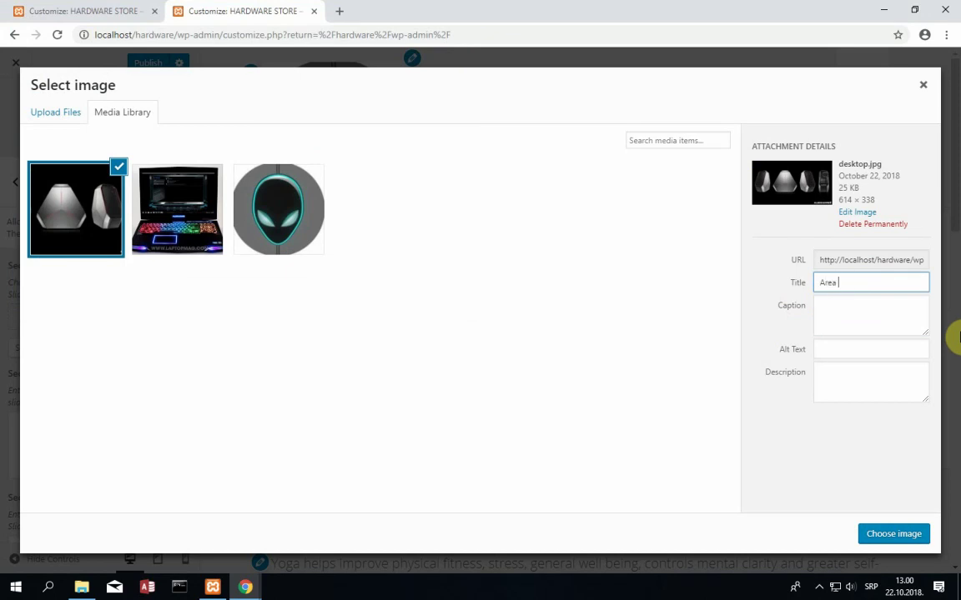
{"action": "key", "text": "Tab"}
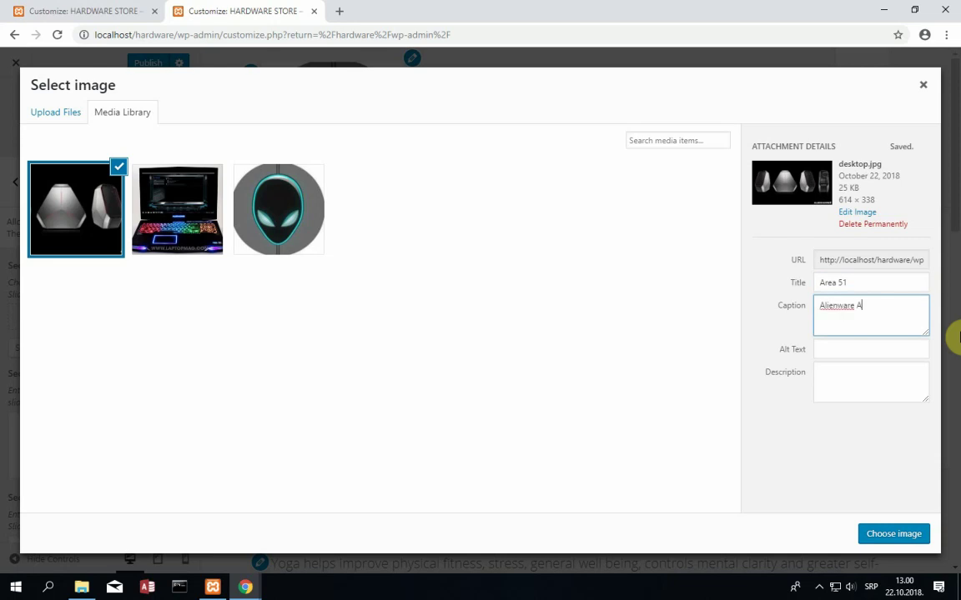
{"action": "type", "text": "Alienware Area 51"}
{"action": "key", "text": "Tab"}
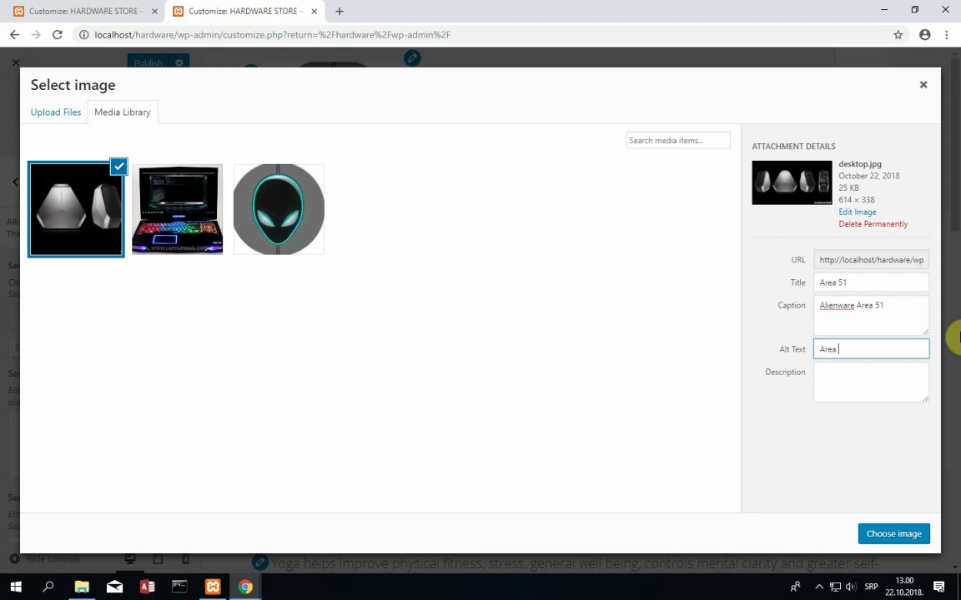
{"action": "key", "text": "Tab"}
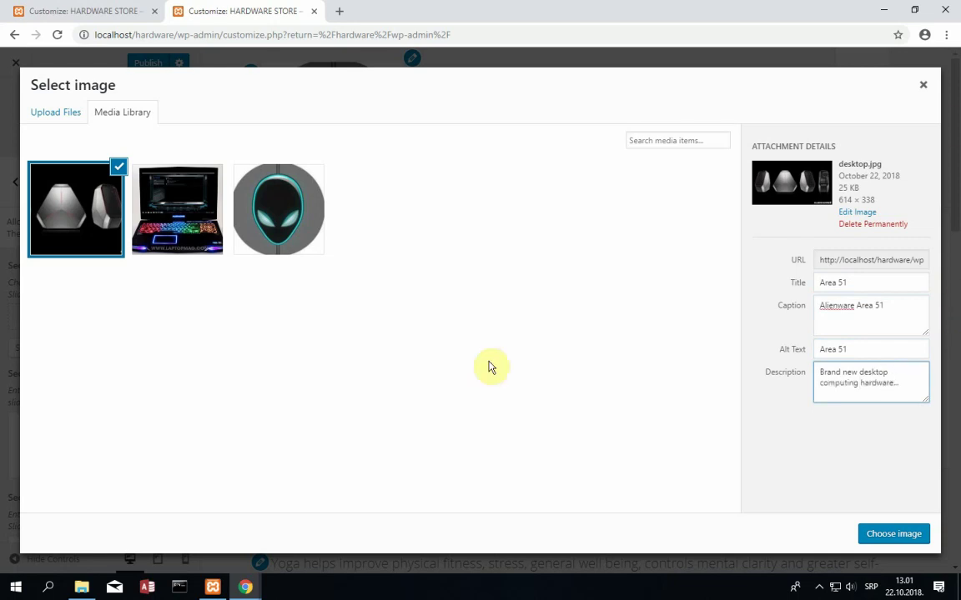
{"action": "left_click", "coordinate": [884, 538]}
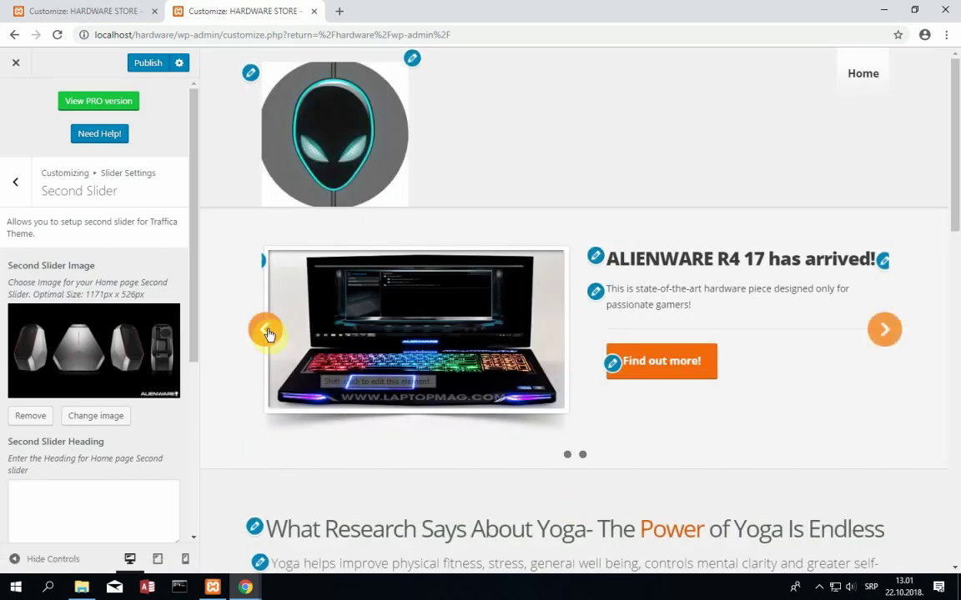
- Cycle the preview slides and set the second slide heading to 'ALIENWARE AREA 51 DESKTOP'
{"action": "left_click", "coordinate": [267, 331]}
{"action": "left_click", "coordinate": [266, 330]}
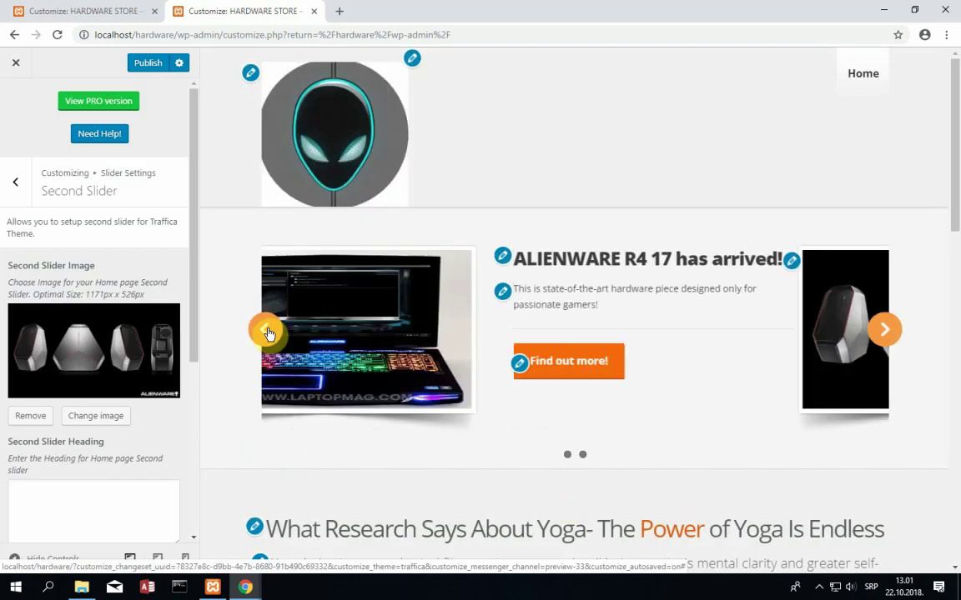
{"action": "left_click", "coordinate": [266, 331]}
{"action": "left_click", "coordinate": [266, 331]}
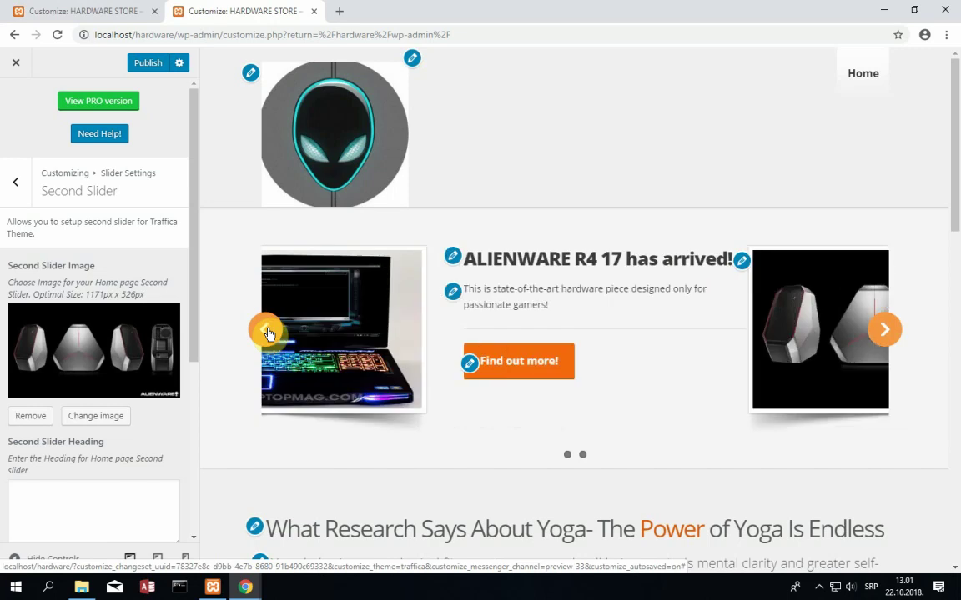
{"action": "scroll", "coordinate": [96, 333], "scroll_direction": "down", "scroll_amount": 3}
{"action": "left_click", "coordinate": [114, 321]}
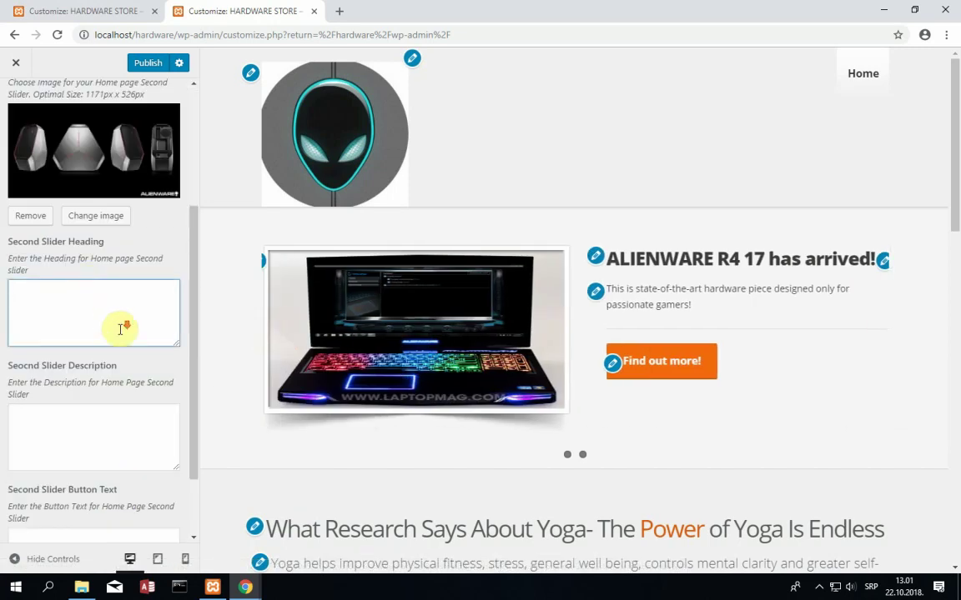
{"action": "left_click", "coordinate": [120, 329]}
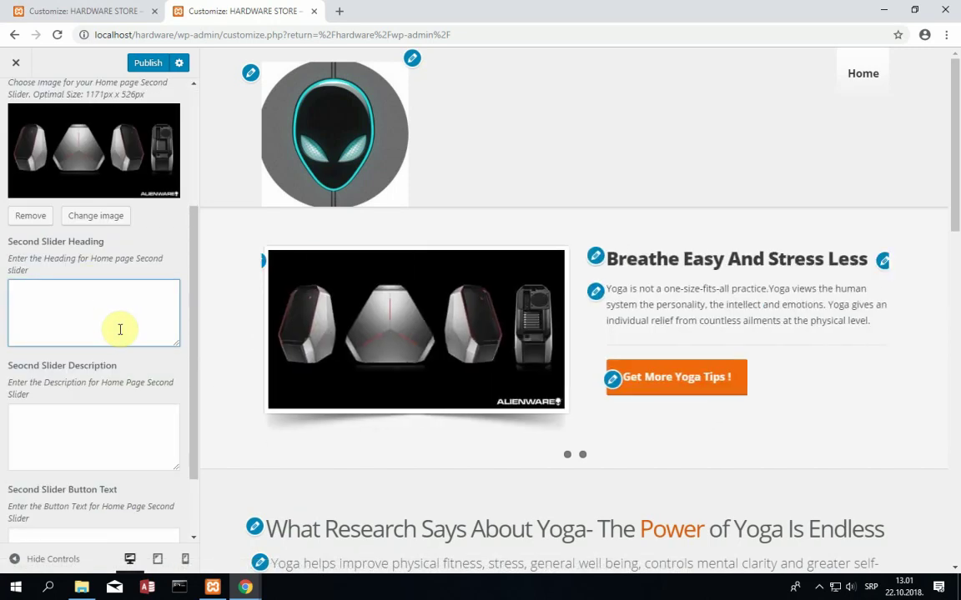
{"action": "type", "text": "AREAK"}
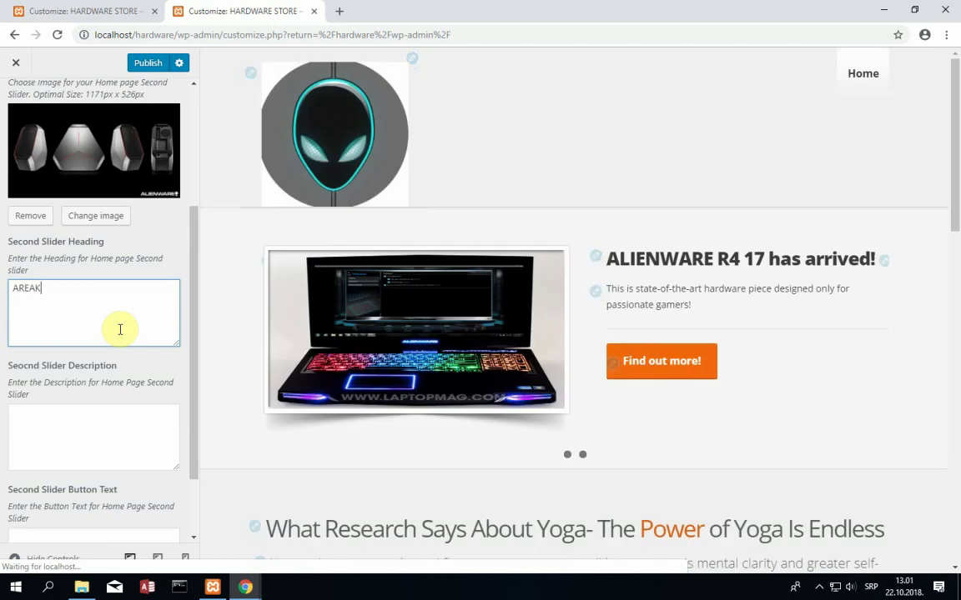
{"action": "key", "text": "BackSpace"}
{"action": "key", "text": "BackSpace"}
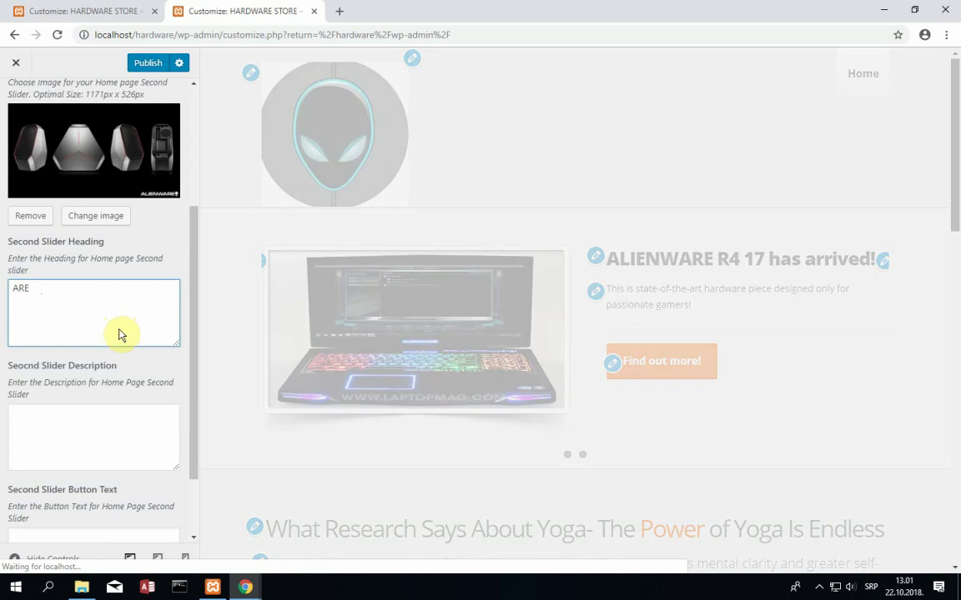
{"action": "type", "text": "A 51 DESKTOP"}
{"action": "left_click", "coordinate": [13, 289]}
{"action": "type", "text": "ALU"}
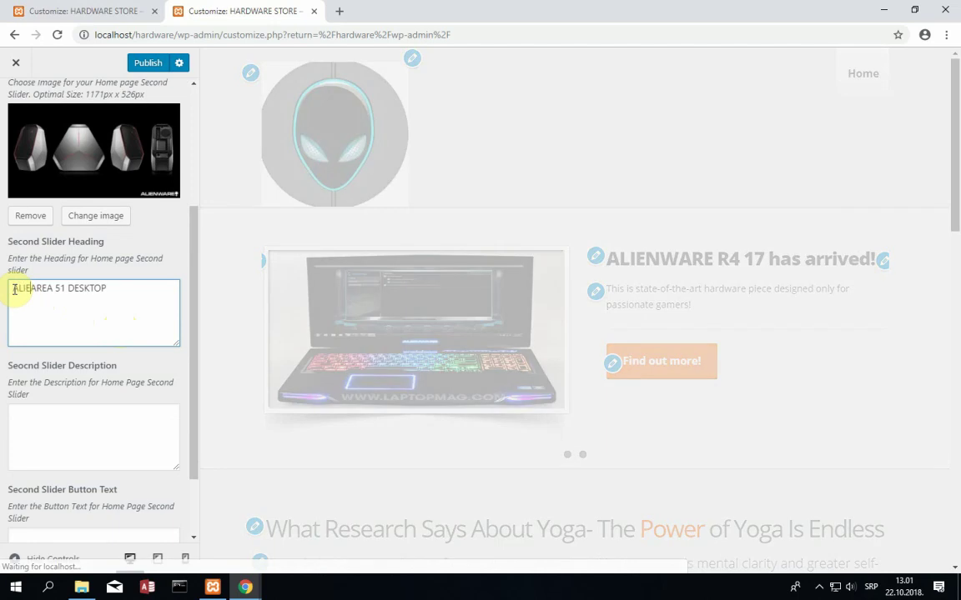
{"action": "type", "text": "NWARE"}
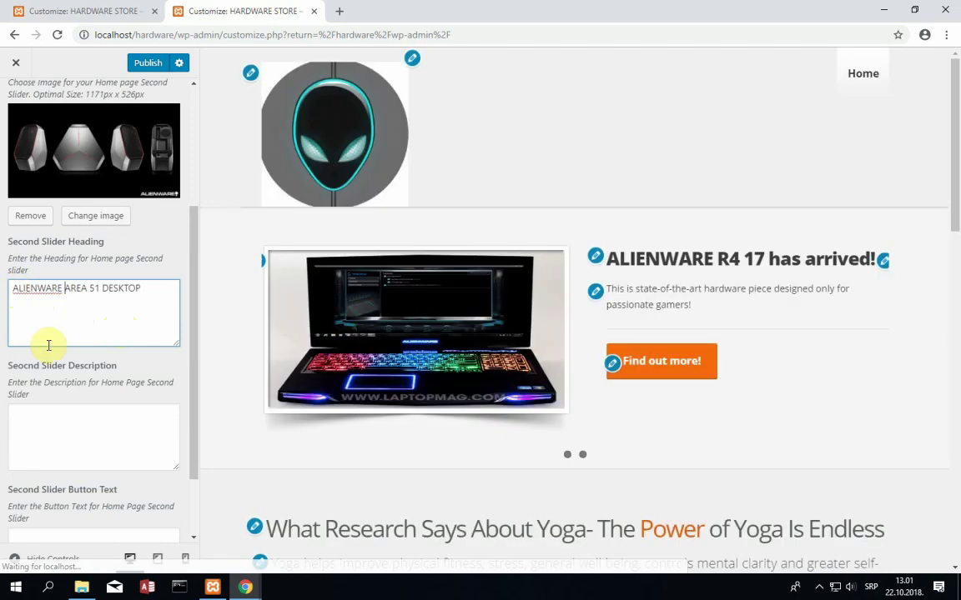
- Write the second slide description: newest i7 processor, 32 GB of memory, ultra fast SSD
{"action": "left_click", "coordinate": [67, 418]}
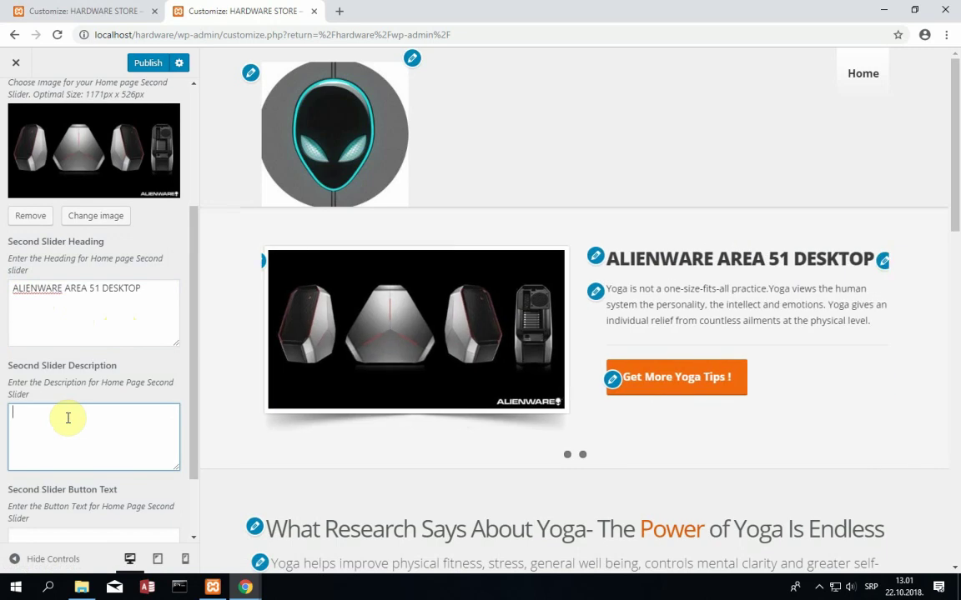
{"action": "scroll", "coordinate": [68, 417], "scroll_direction": "down", "scroll_amount": 1}
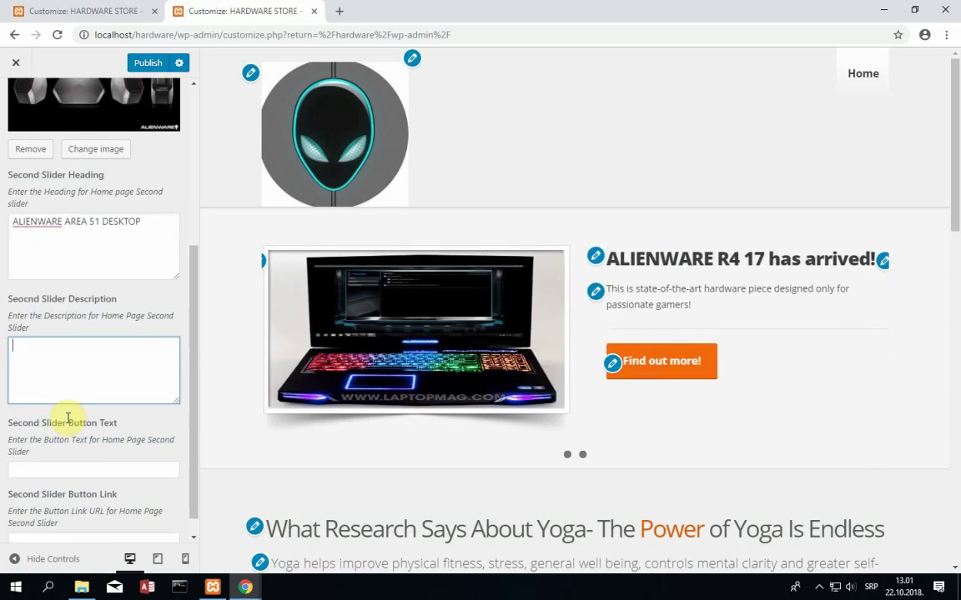
{"action": "type", "text": "State-of-"}
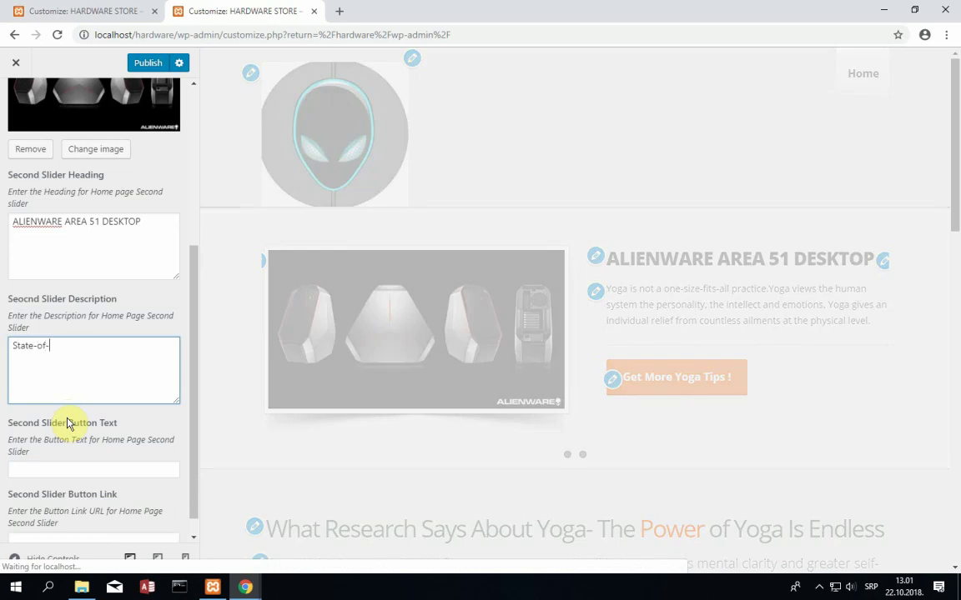
{"action": "type", "text": "the-art de"}
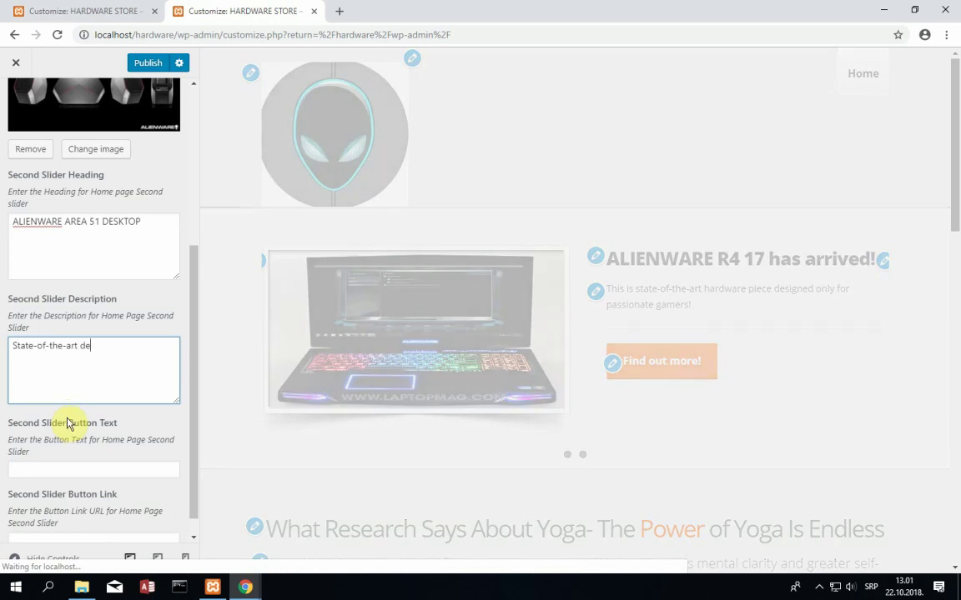
{"action": "type", "text": "sktop pla"}
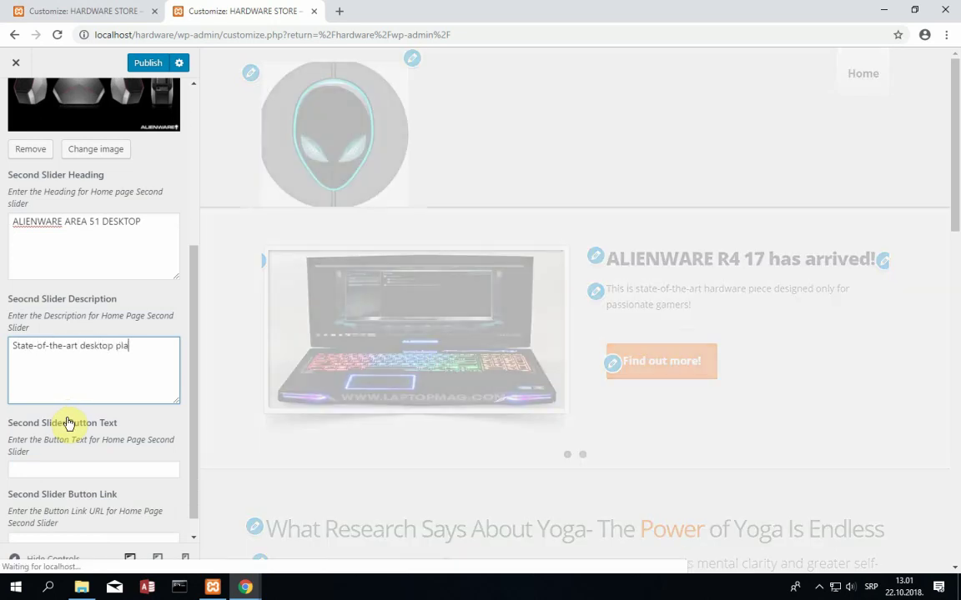
{"action": "type", "text": "tform with th"}
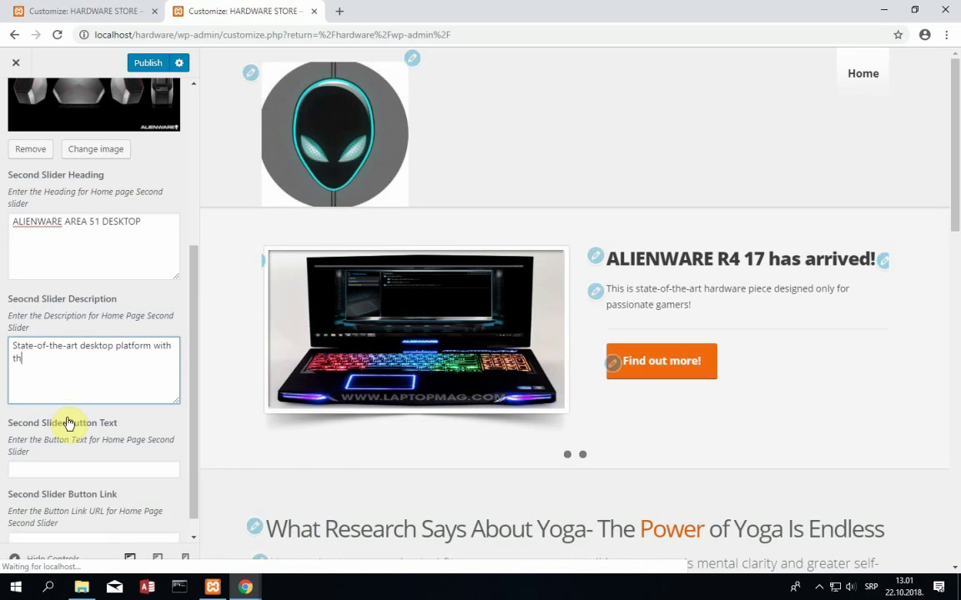
{"action": "type", "text": "e newest i7 p"}
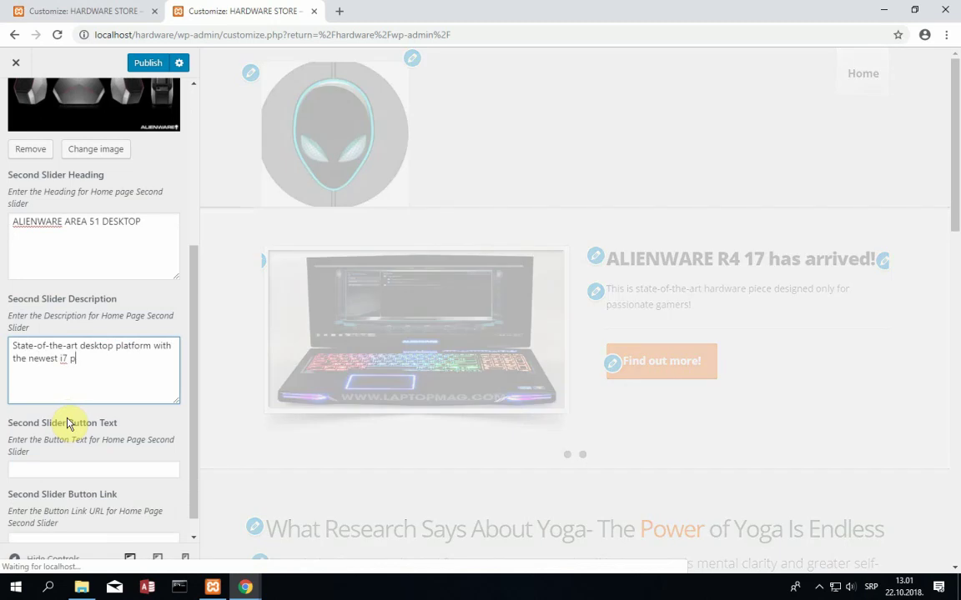
{"action": "type", "text": "rocessor and 6"}
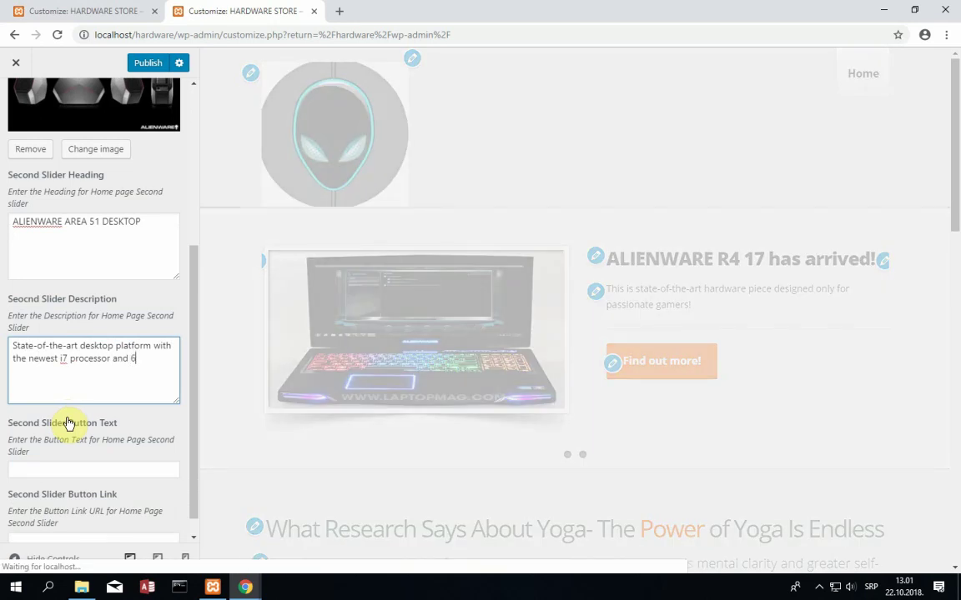
{"action": "key", "text": "BackSpace"}
{"action": "type", "text": "32 G"}
{"action": "key", "text": "BackSpace"}
{"action": "key", "text": "BackSpace"}
{"action": "type", "text": "of "}
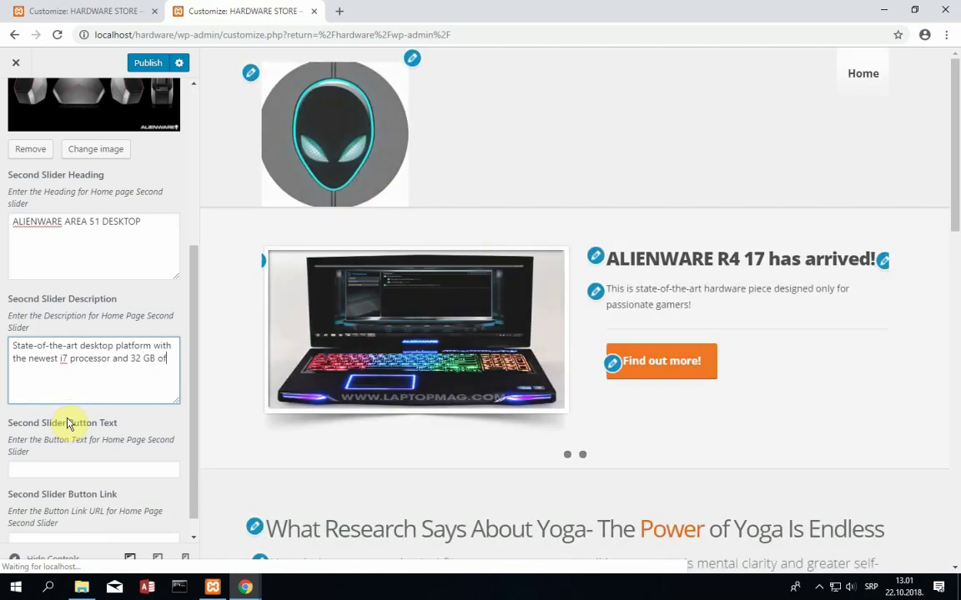
{"action": "type", "text": "memorz wi"}
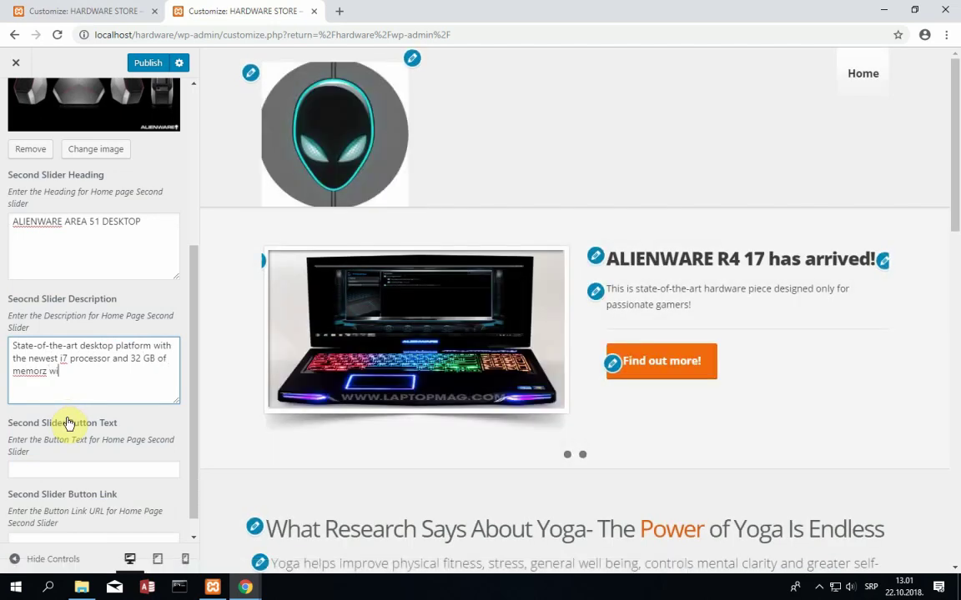
{"action": "key", "text": "BackSpace"}
{"action": "key", "text": "BackSpace"}
{"action": "key", "text": "BackSpace"}
{"action": "key", "text": "BackSpace"}
{"action": "type", "text": "y with ultra "}
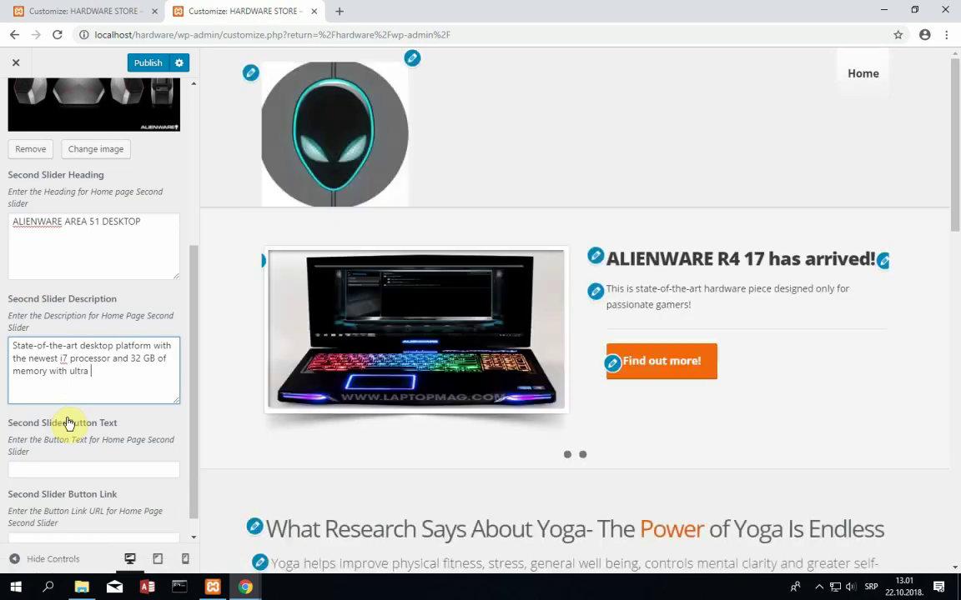
{"action": "type", "text": "fast SSD"}
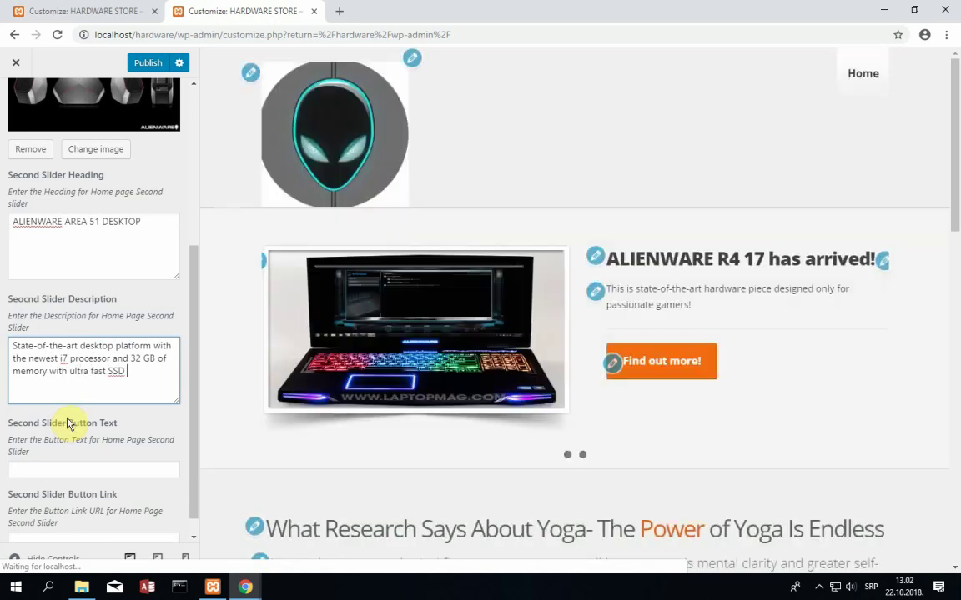
{"action": "type", "text": " device..."}
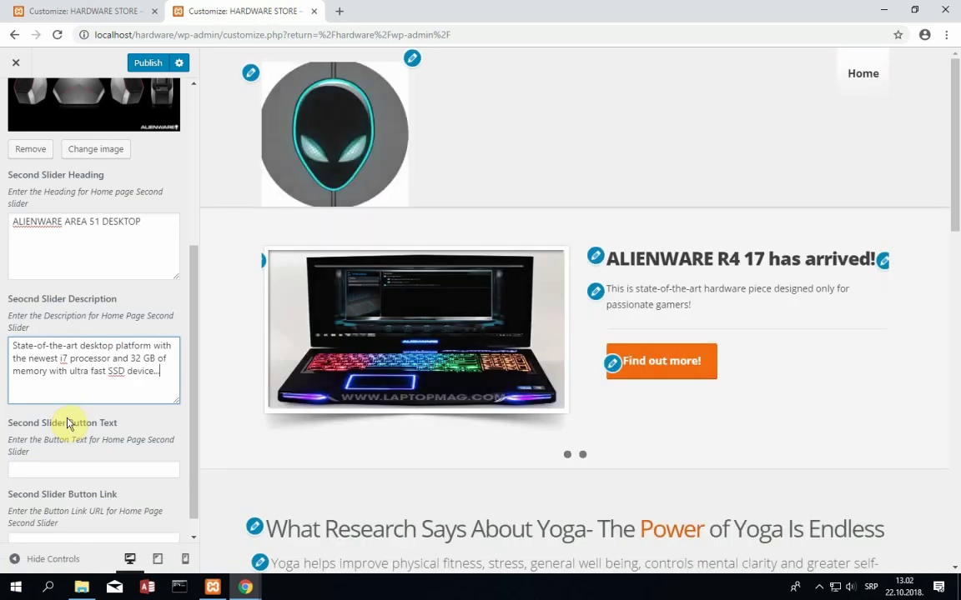
- Set the second slide's button text to 'Find out more!' and return to the slider settings list
{"action": "left_click", "coordinate": [46, 468]}
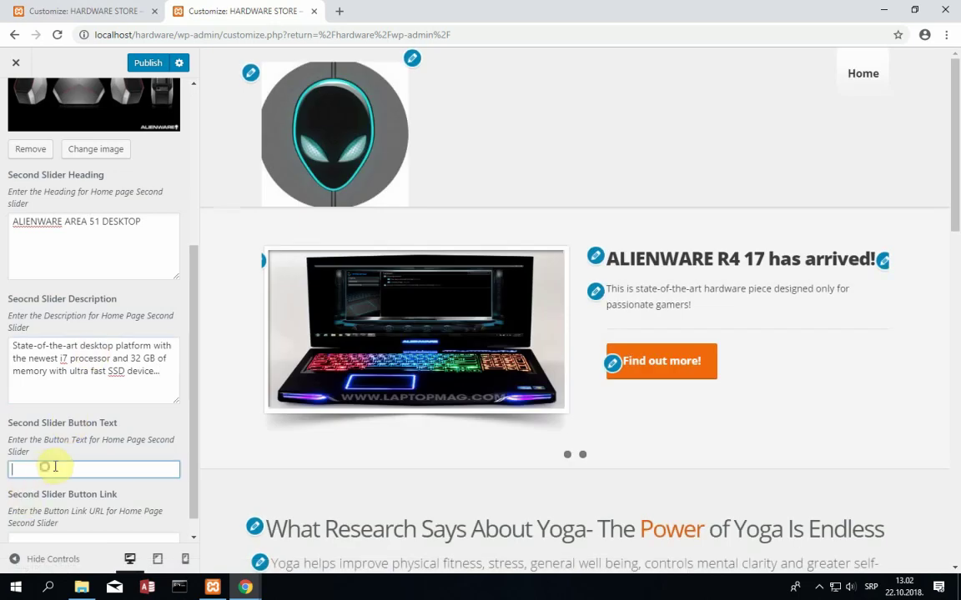
{"action": "type", "text": "FI"}
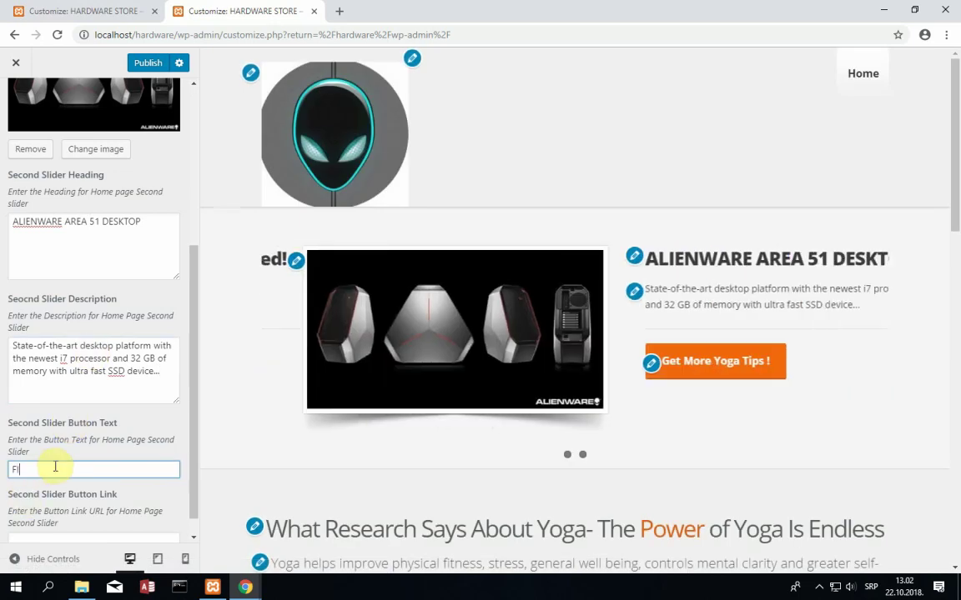
{"action": "type", "text": "ND OUT MORE"}
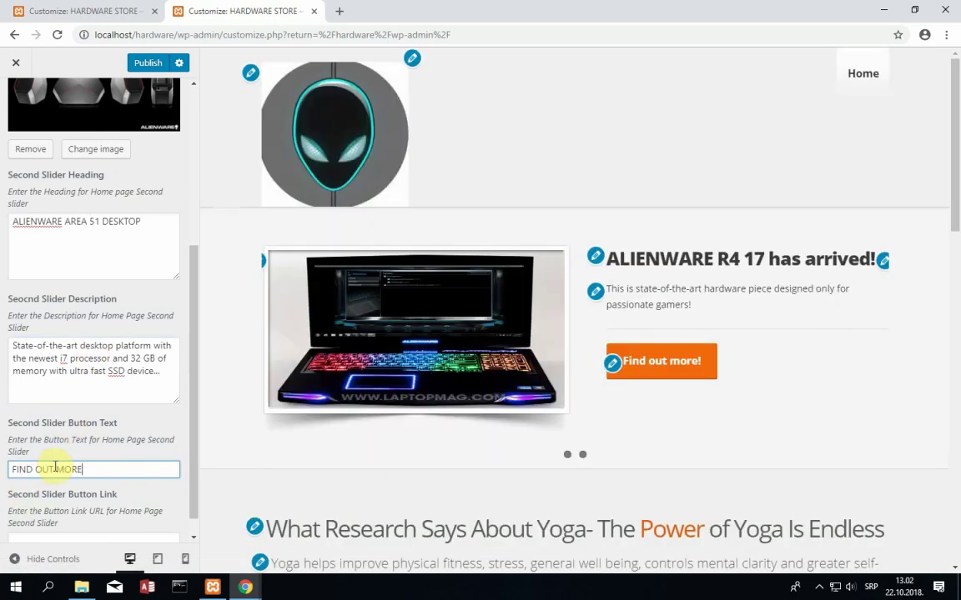
{"action": "key", "text": "BackSpace"}
{"action": "key", "text": "BackSpace"}
{"action": "key", "text": "BackSpace"}
{"action": "type", "text": "Find out m"}
{"action": "type", "text": "ut more!"}
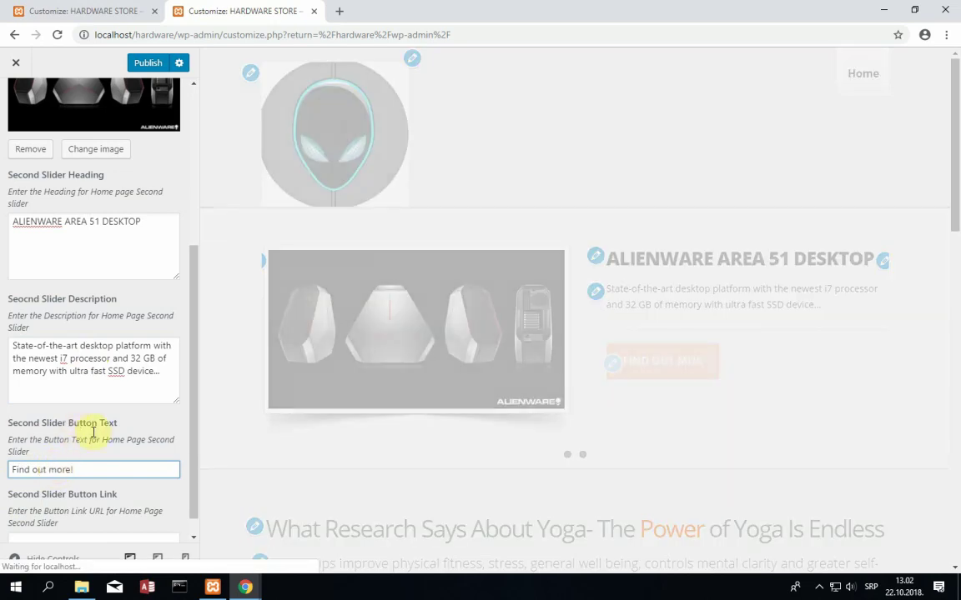
{"action": "scroll", "coordinate": [80, 484], "scroll_direction": "down", "scroll_amount": 1}
{"action": "left_click", "coordinate": [69, 519]}
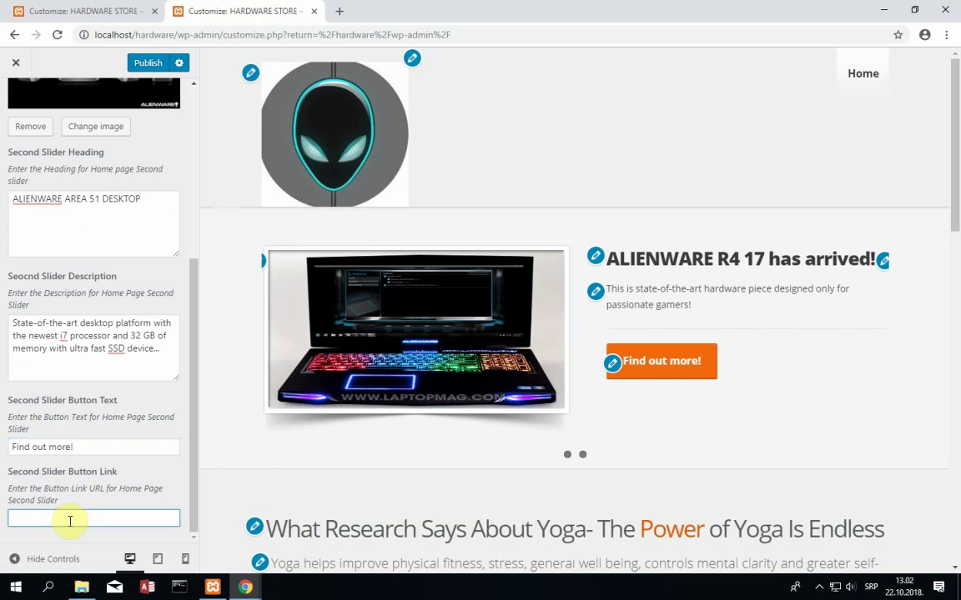
{"action": "scroll", "coordinate": [70, 522], "scroll_direction": "up", "scroll_amount": 3}
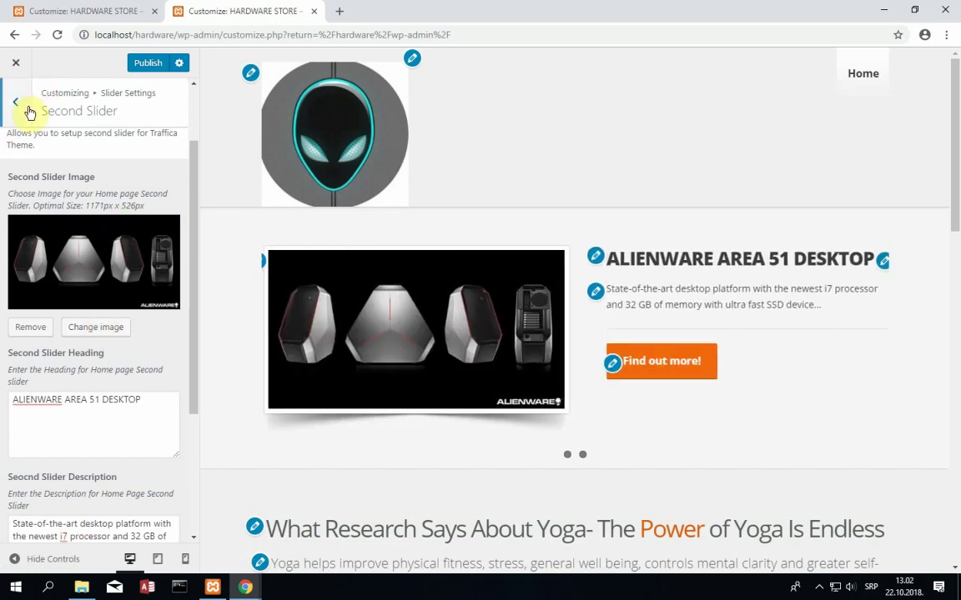
{"action": "left_click", "coordinate": [26, 108]}
- Publish the two hardware slides and exit the Customizer back to the Dashboard
{"action": "left_click", "coordinate": [151, 67]}
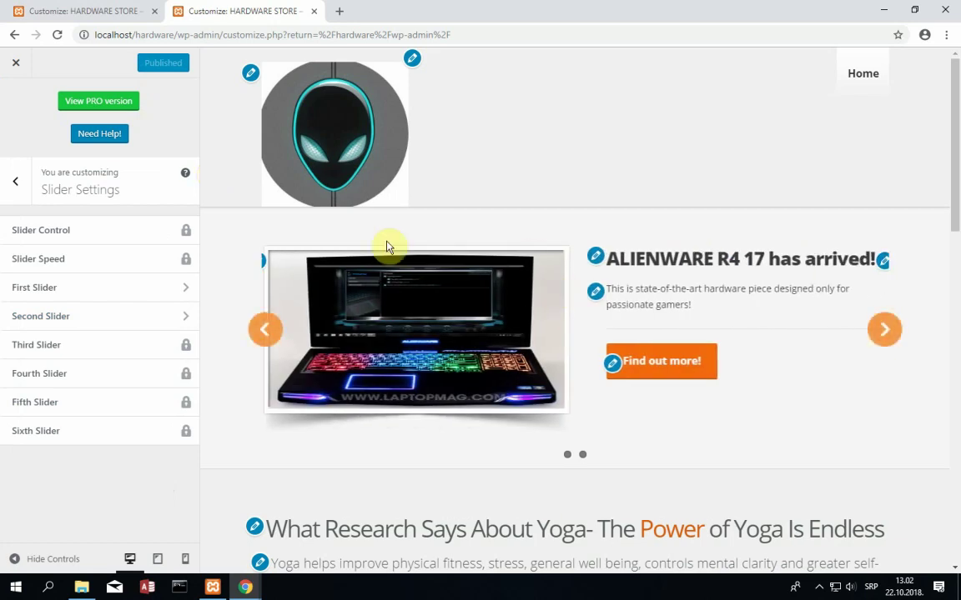
{"action": "left_click", "coordinate": [18, 66]}
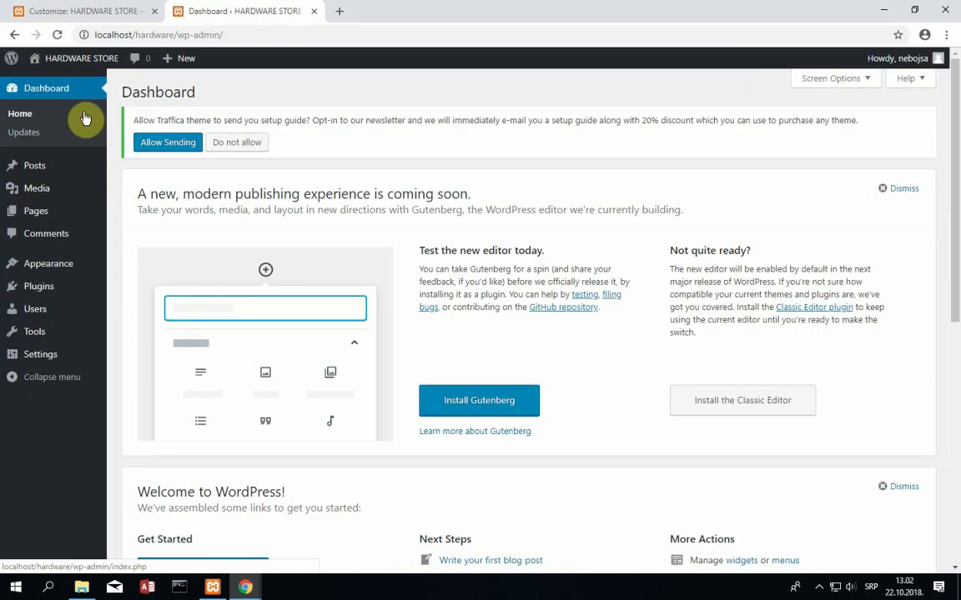
- View the live site and cycle its slider between the R4 17 and Area-51 slides
{"action": "left_click", "coordinate": [42, 58]}
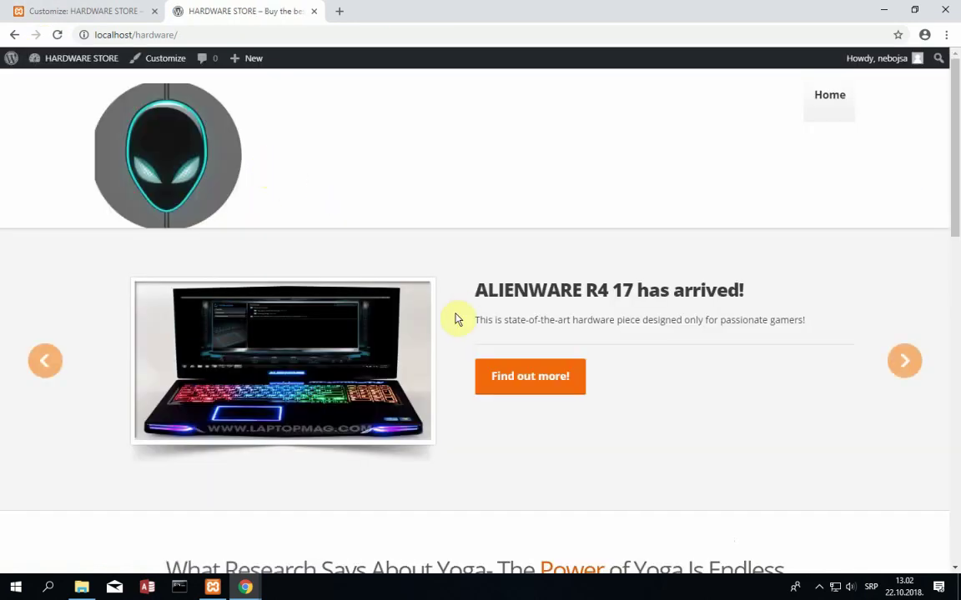
{"action": "left_click", "coordinate": [909, 368]}
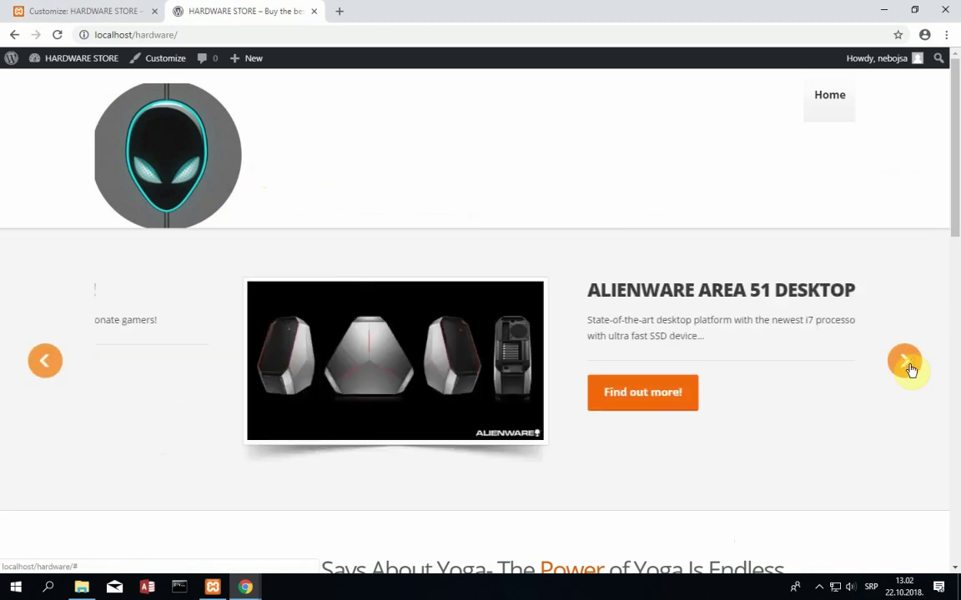
{"action": "left_click", "coordinate": [910, 368]}
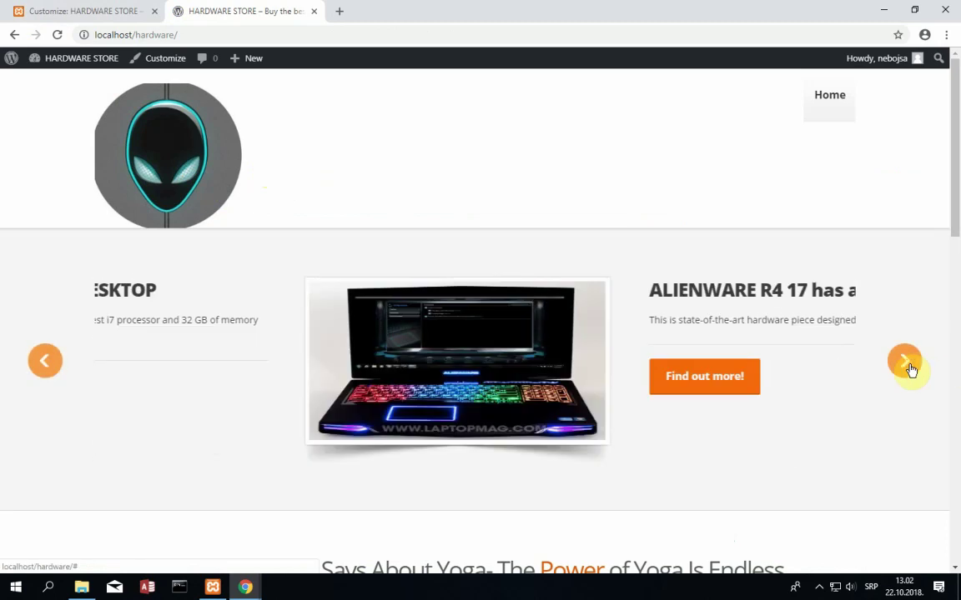
{"action": "left_click", "coordinate": [910, 369]}
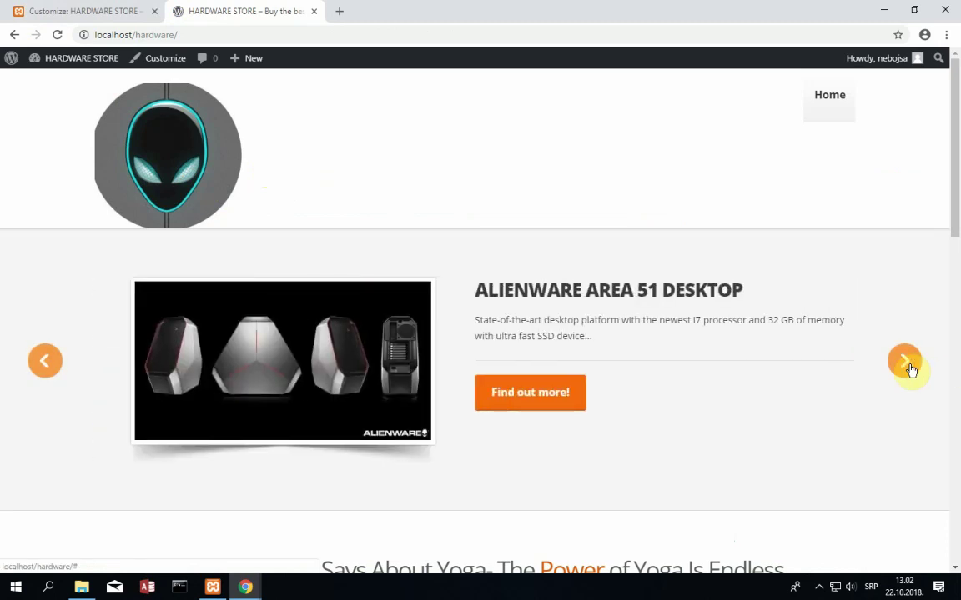
{"action": "left_click", "coordinate": [910, 368]}
{"action": "left_click", "coordinate": [910, 368]}
{"action": "left_click", "coordinate": [910, 368]}
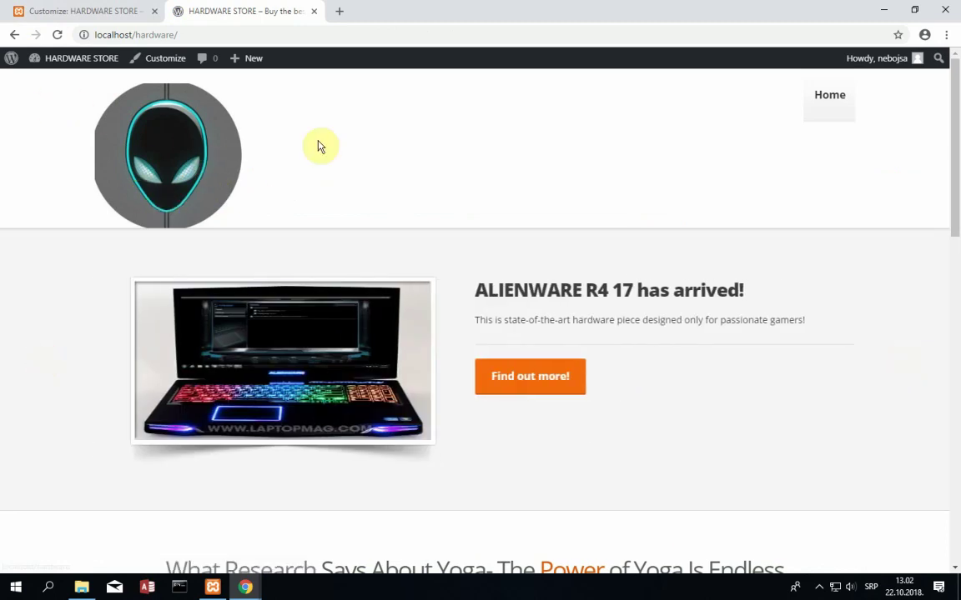
{"action": "left_click", "coordinate": [52, 365]}
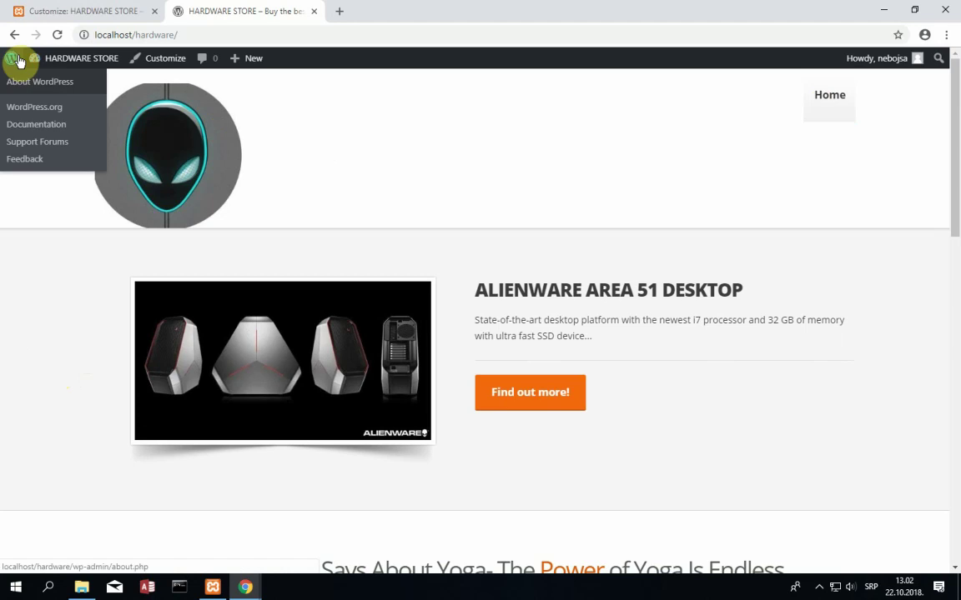
- Return to the admin Dashboard and reopen the Customizer via Appearance > Customize
{"action": "mouse_move", "coordinate": [41, 60]}
{"action": "left_click", "coordinate": [39, 89]}
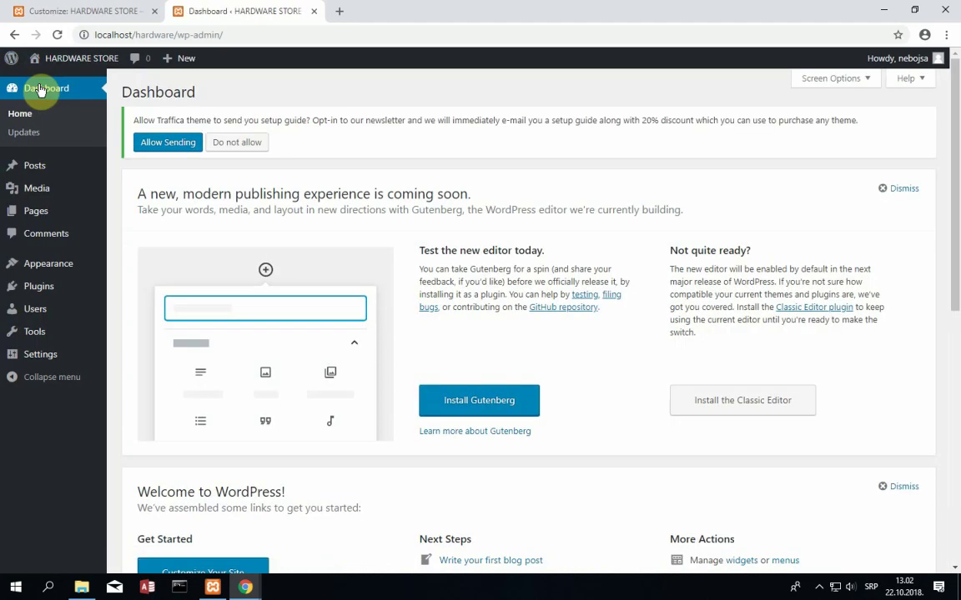
{"action": "scroll", "coordinate": [400, 459], "scroll_direction": "down", "scroll_amount": 5}
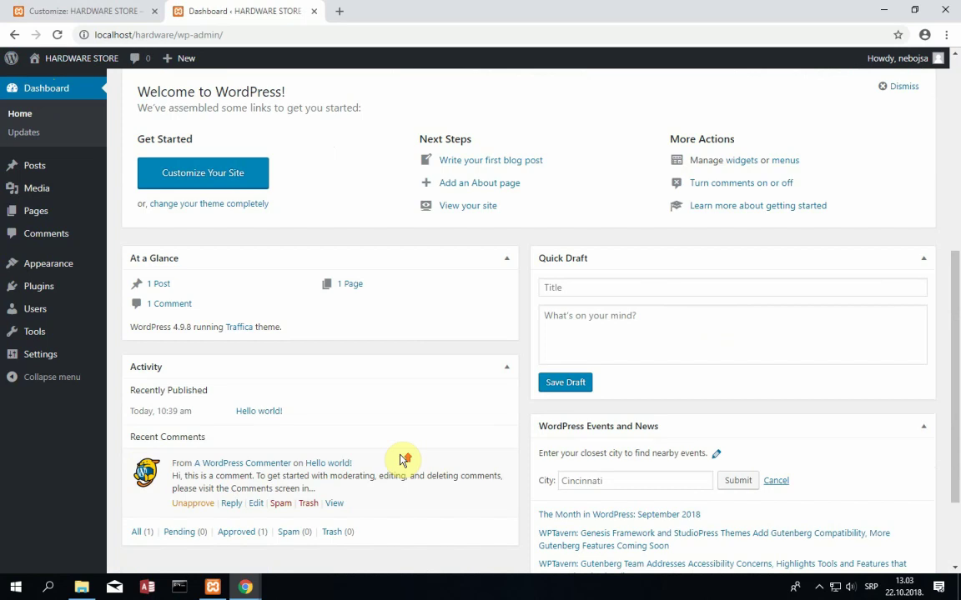
{"action": "scroll", "coordinate": [400, 460], "scroll_direction": "up", "scroll_amount": 3}
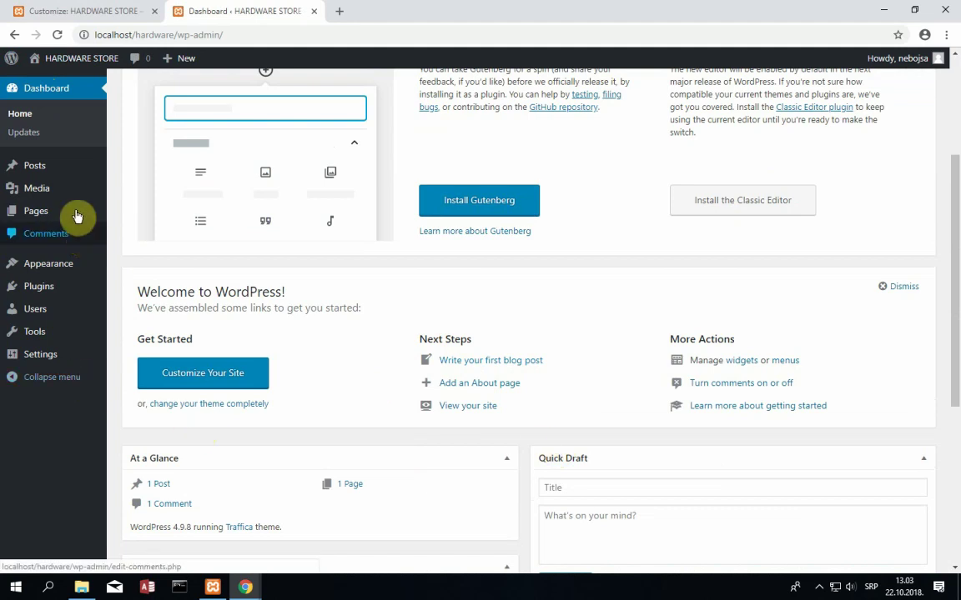
{"action": "mouse_move", "coordinate": [66, 267]}
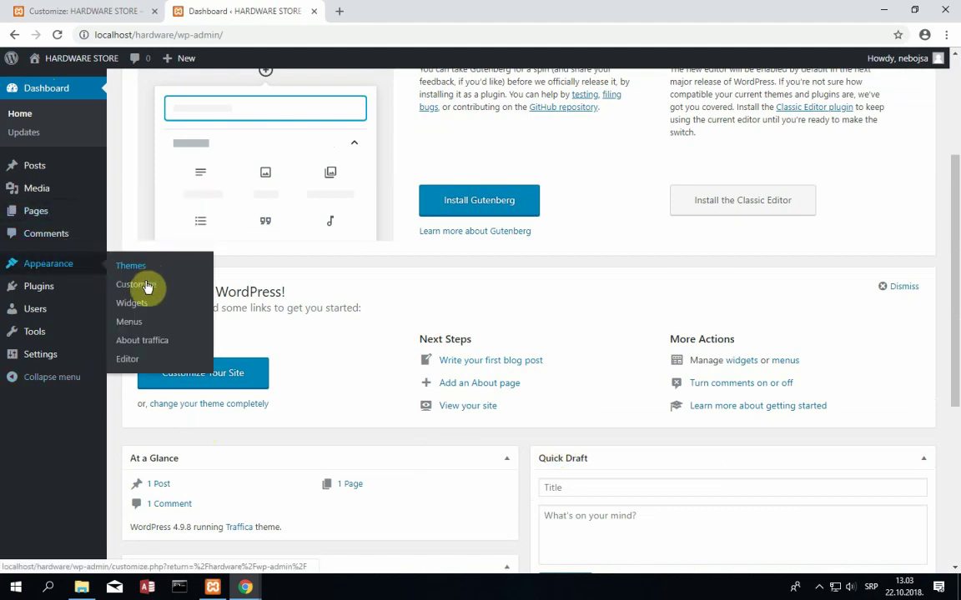
{"action": "left_click", "coordinate": [145, 289]}
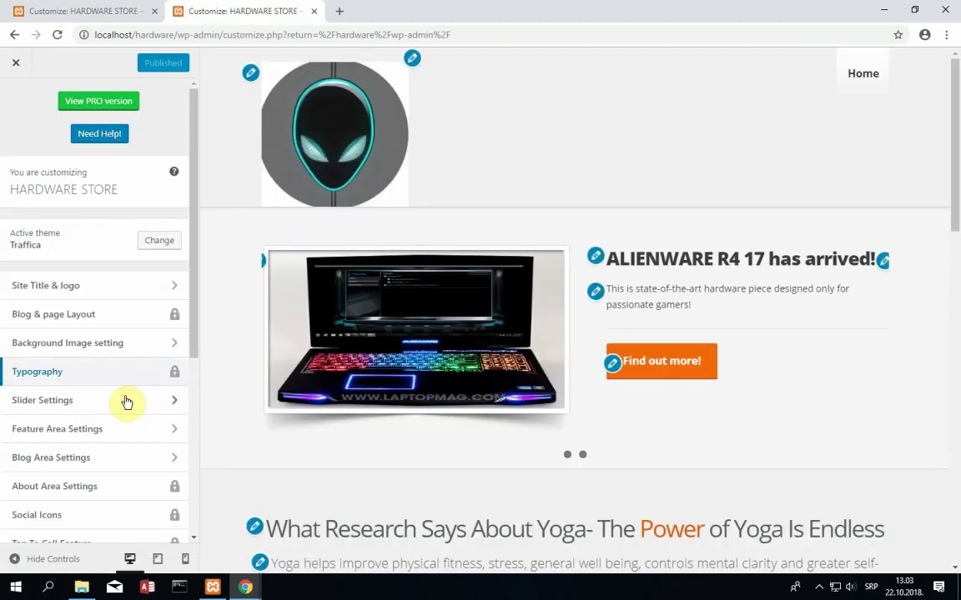
- Go into Feature Area Settings and open the First Feature Area panel
{"action": "scroll", "coordinate": [128, 402], "scroll_direction": "down", "scroll_amount": 3}
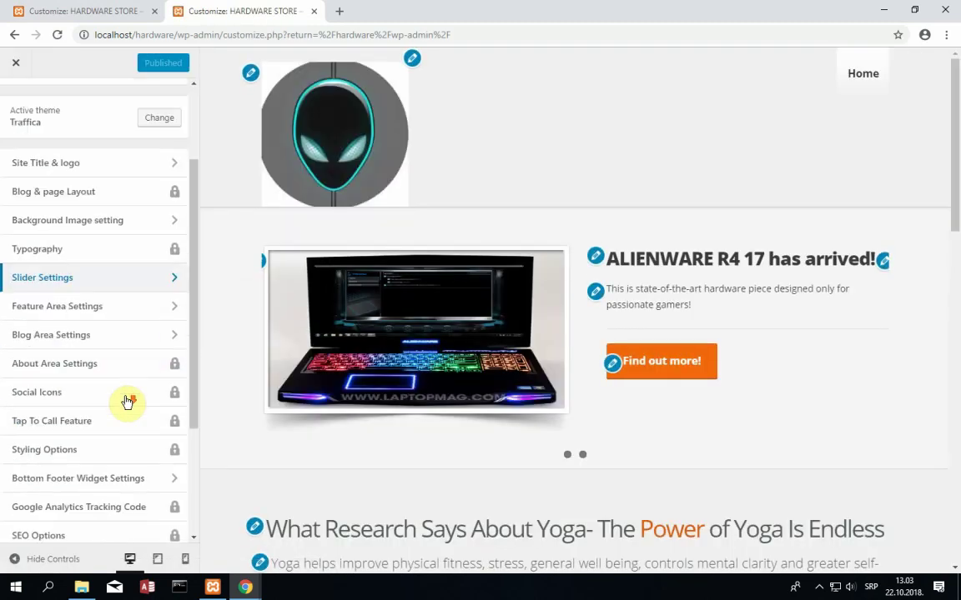
{"action": "left_click", "coordinate": [167, 300]}
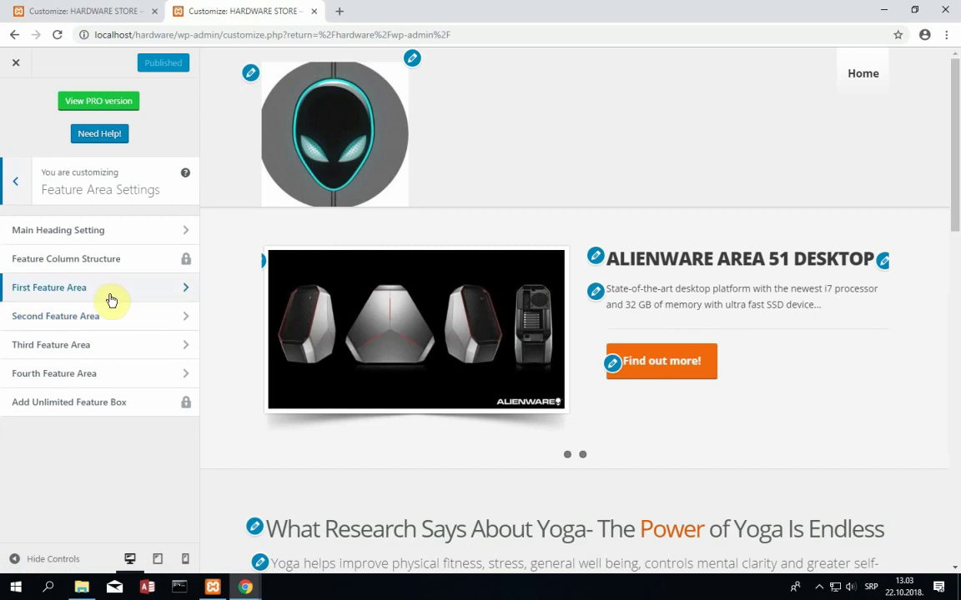
{"action": "scroll", "coordinate": [382, 450], "scroll_direction": "down", "scroll_amount": 3}
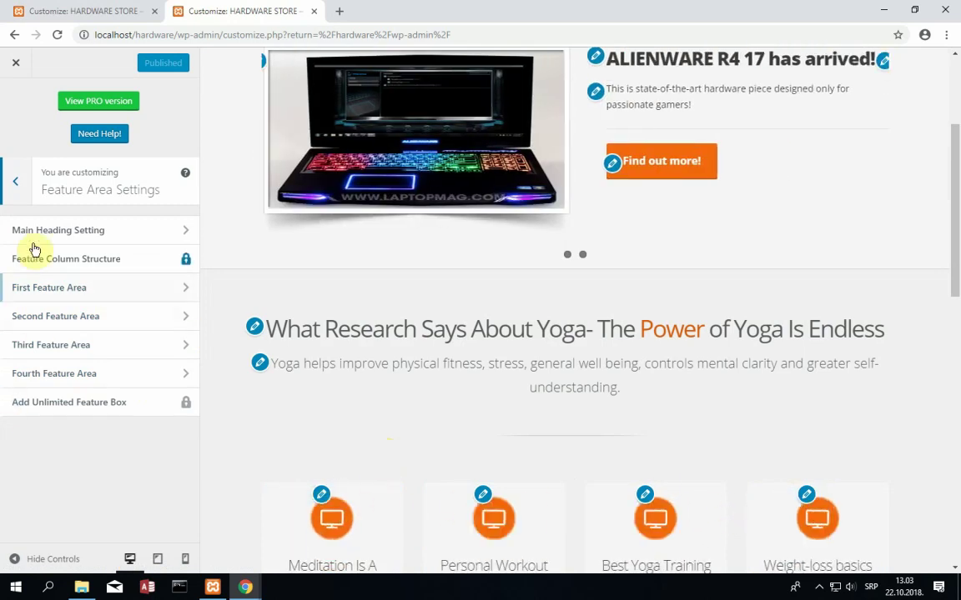
{"action": "left_click", "coordinate": [93, 299]}
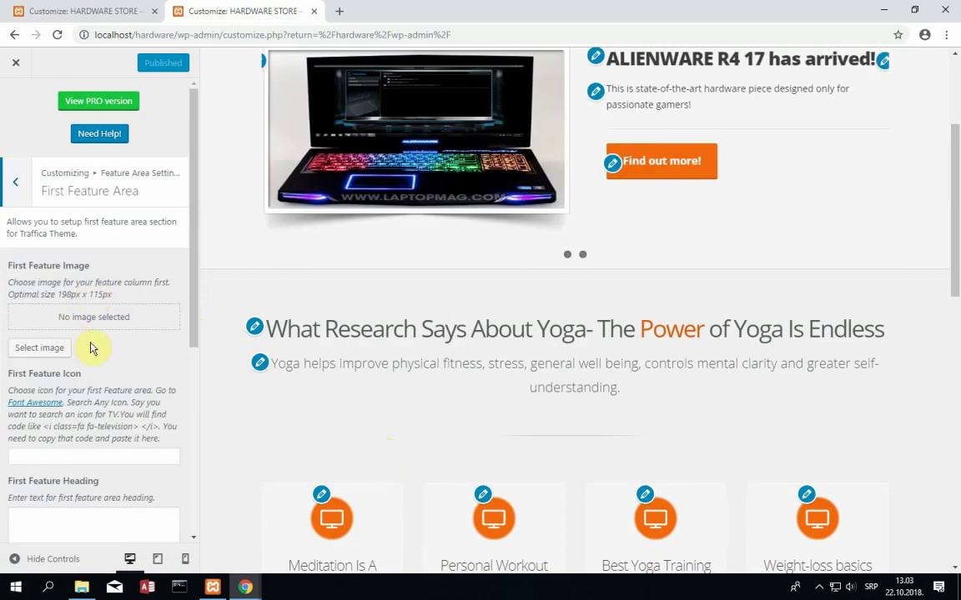
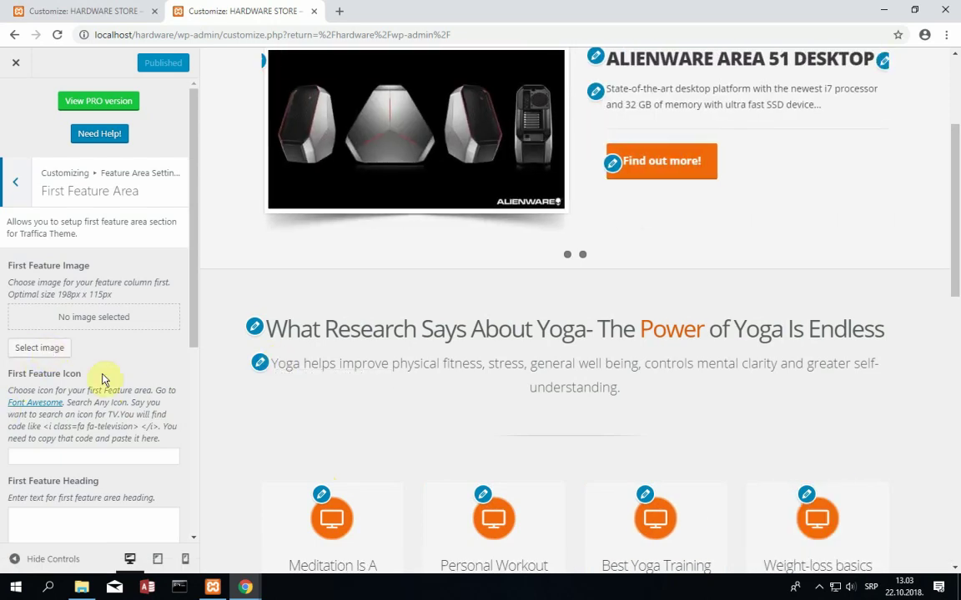
- Set the First Feature Image to the backlit gaming laptop photo from the Media Library
{"action": "left_click", "coordinate": [35, 347]}
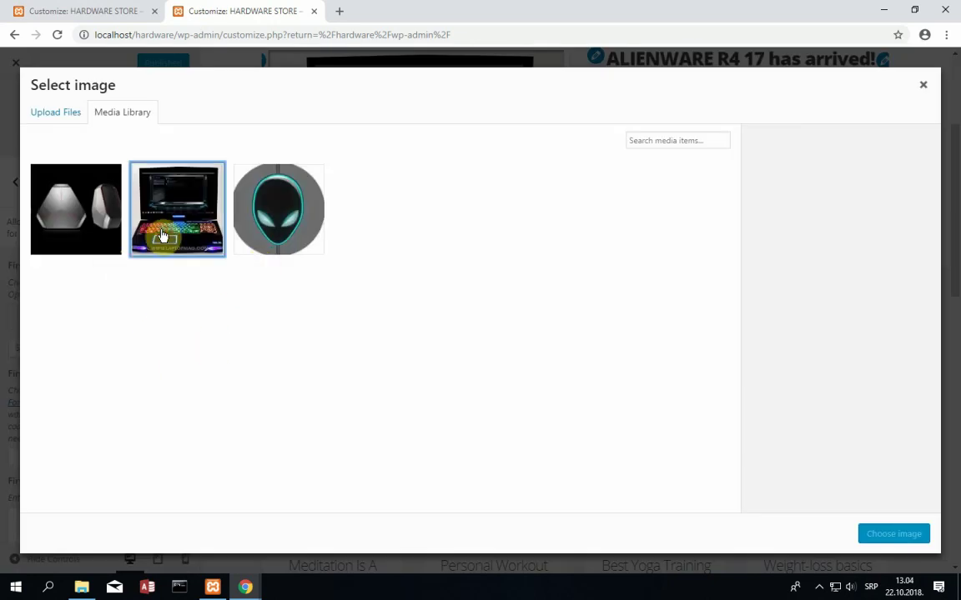
{"action": "left_click", "coordinate": [162, 237]}
{"action": "left_click", "coordinate": [909, 537]}
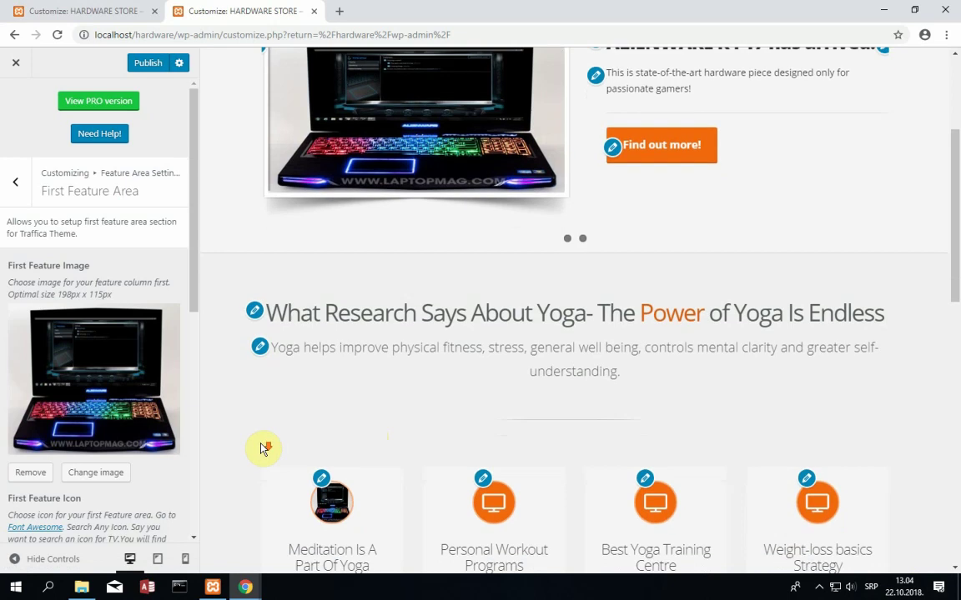
{"action": "scroll", "coordinate": [261, 449], "scroll_direction": "down", "scroll_amount": 1}
{"action": "left_click_drag", "start_coordinate": [190, 280], "coordinate": [211, 368]}
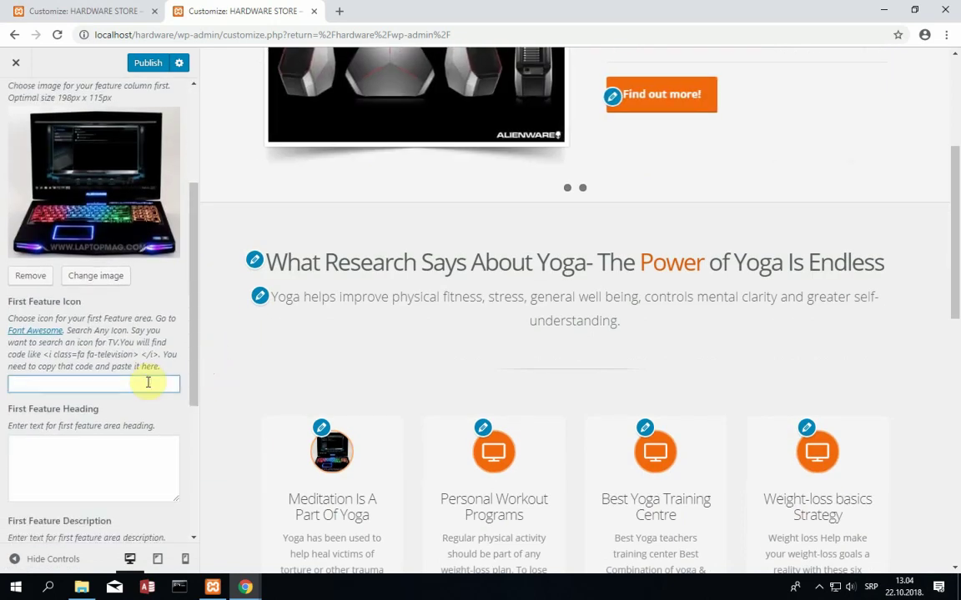
- Enter 'ALIENWARE R4 17' as the first feature icon and 'Brand new gaming hardware' as its heading
{"action": "left_click", "coordinate": [147, 382]}
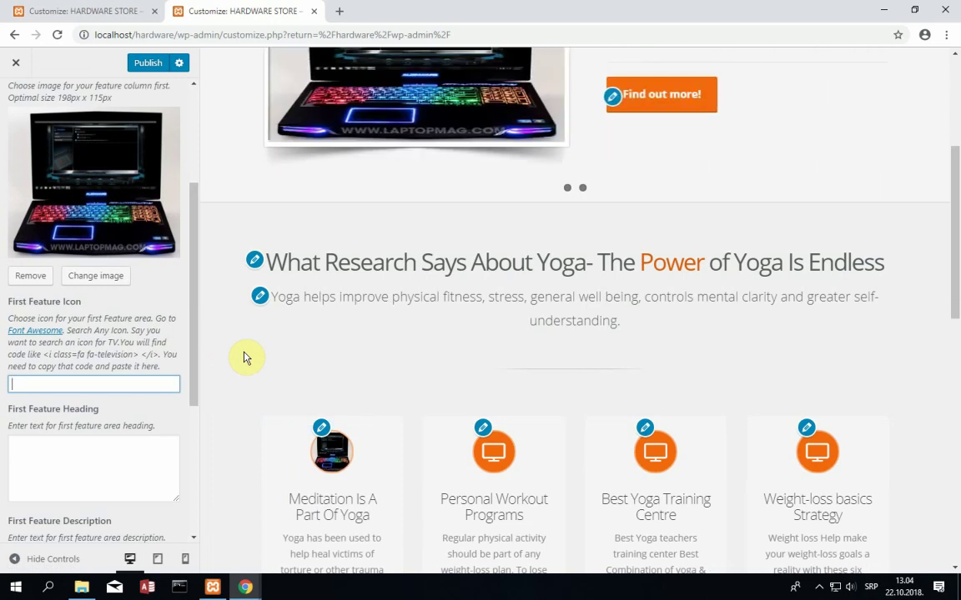
{"action": "type", "text": "AL"}
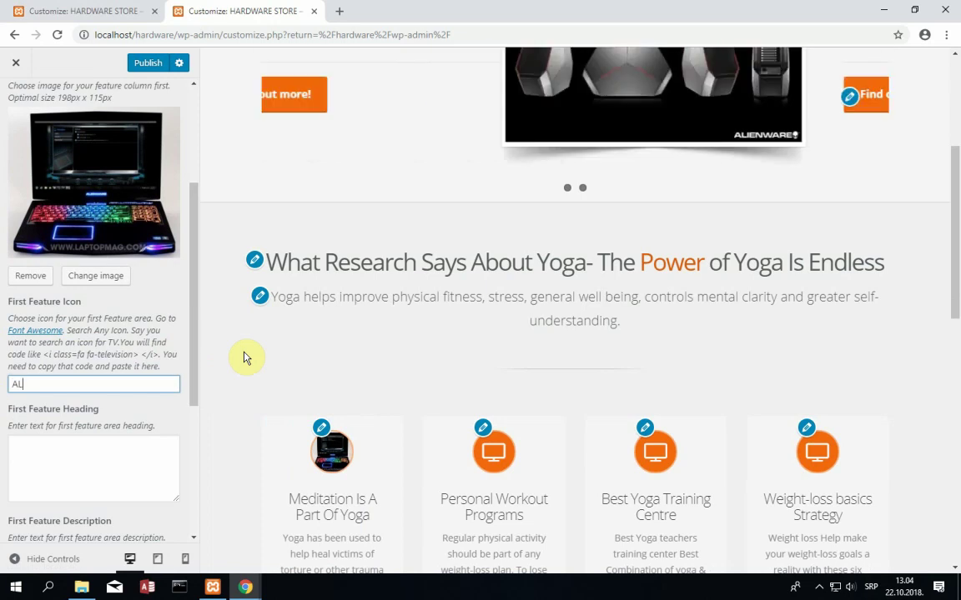
{"action": "type", "text": "IENWARE R"}
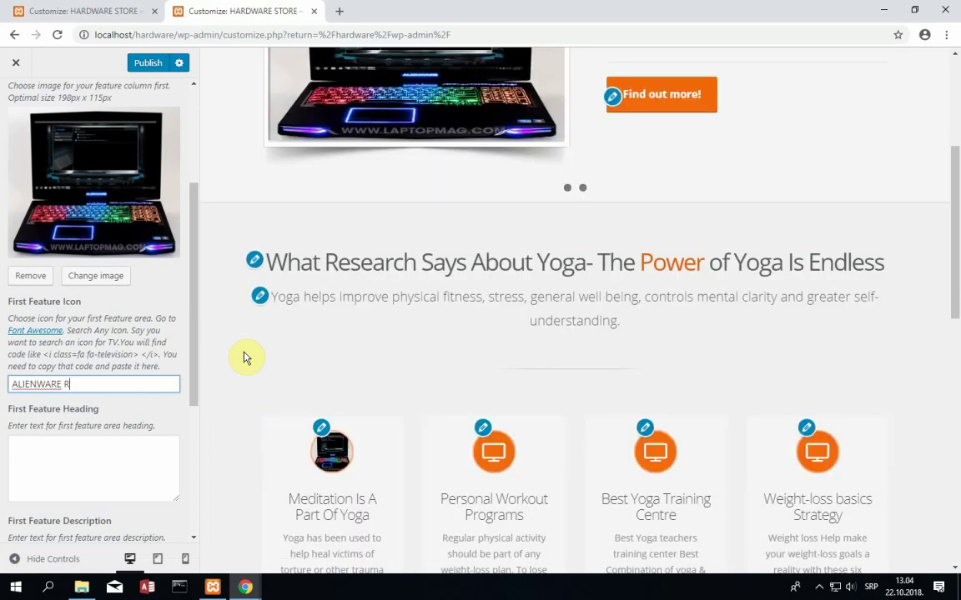
{"action": "type", "text": "4 17"}
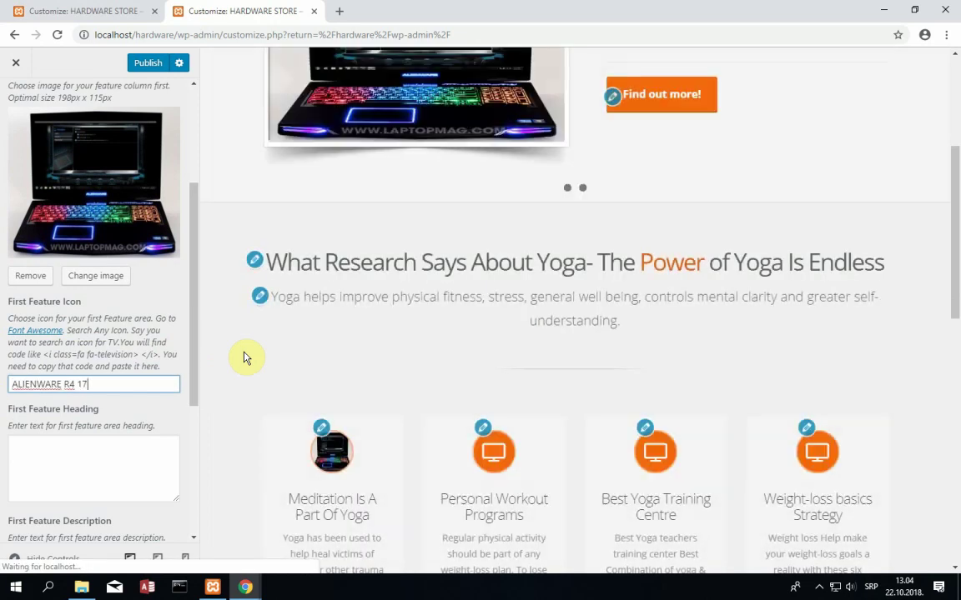
{"action": "left_click", "coordinate": [132, 463]}
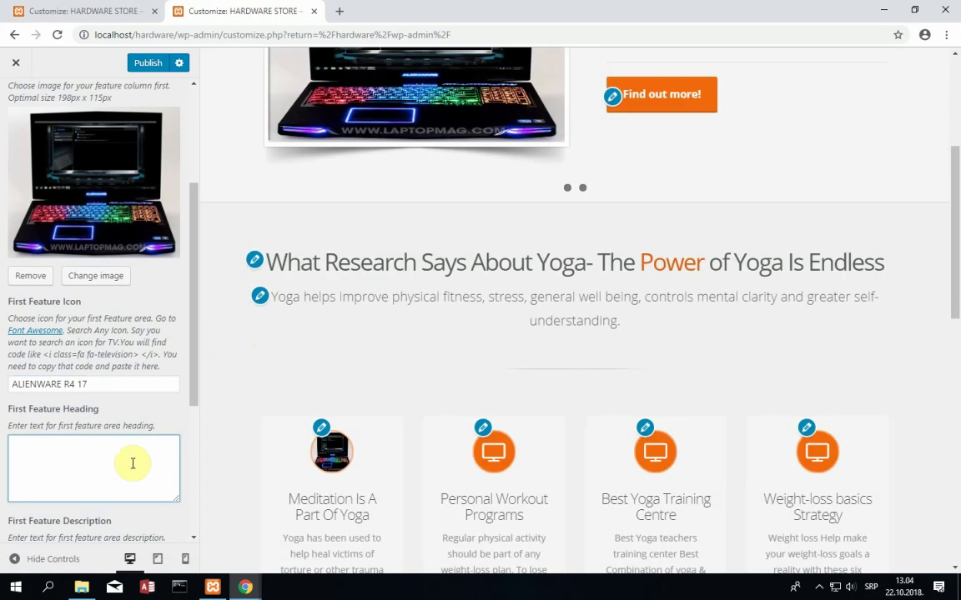
{"action": "type", "text": "Brand new"}
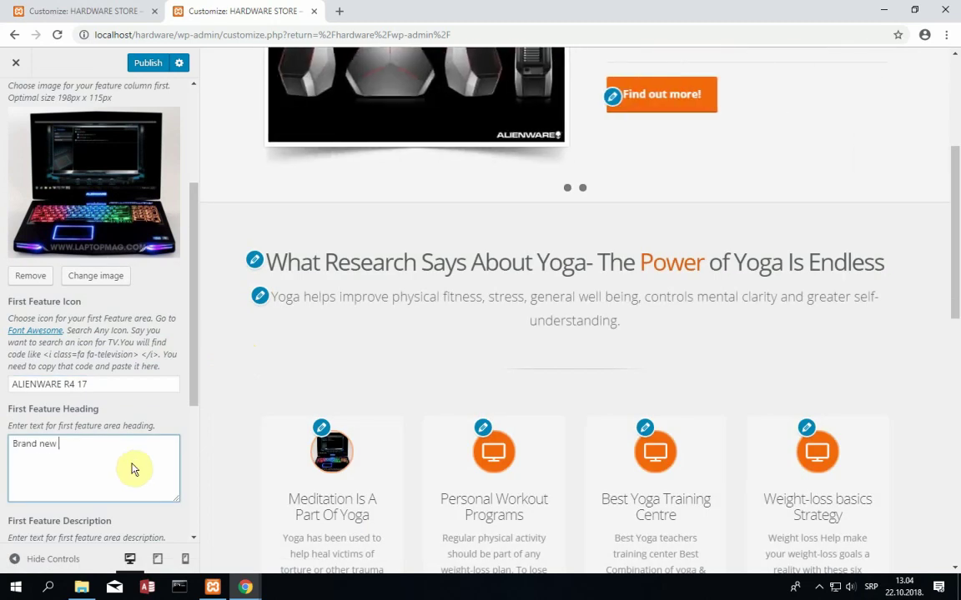
{"action": "type", "text": " gaming hardware"}
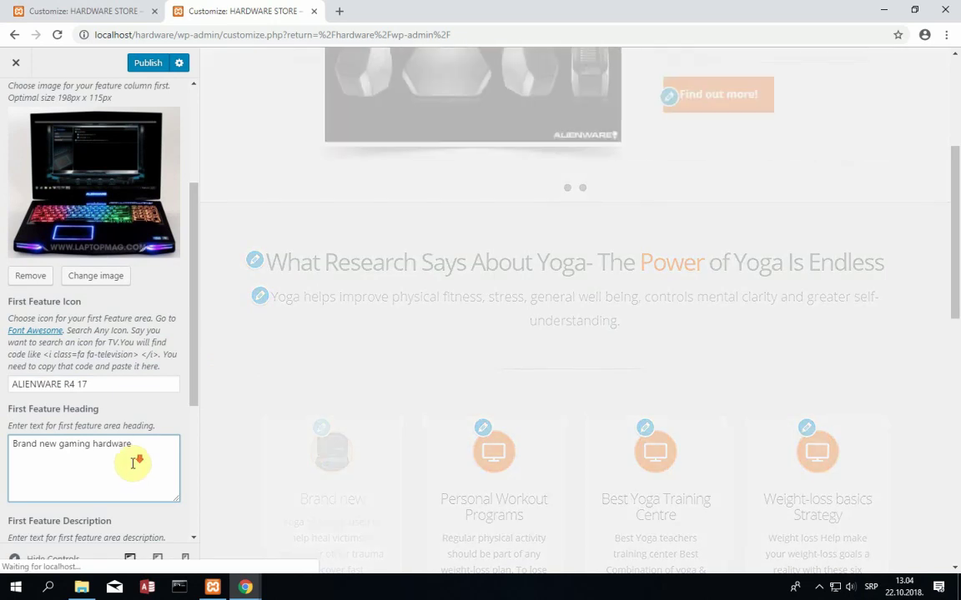
{"action": "scroll", "coordinate": [132, 464], "scroll_direction": "down", "scroll_amount": 1}
{"action": "scroll", "coordinate": [132, 464], "scroll_direction": "down", "scroll_amount": 1}
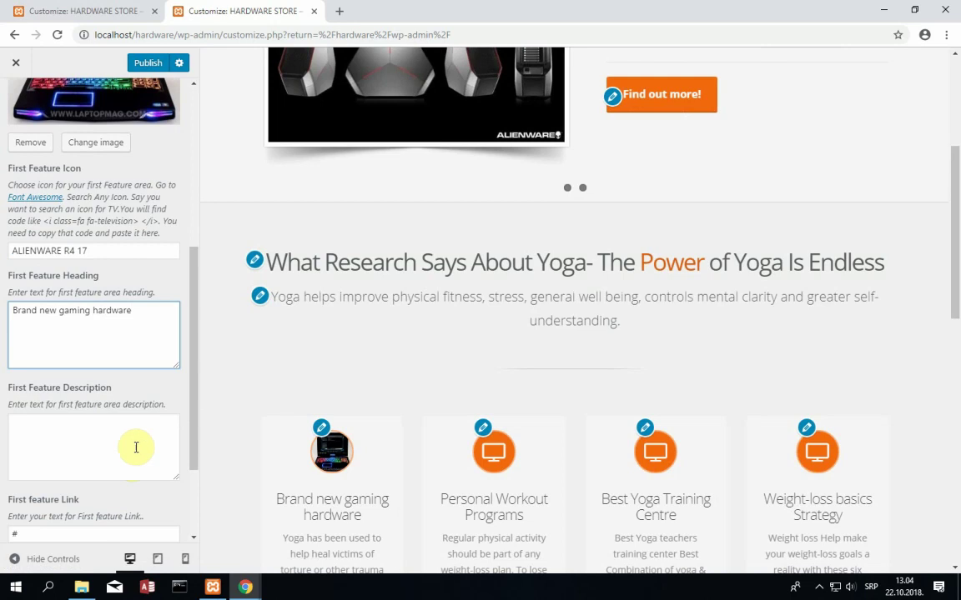
- Enter 'the best mobile gaming device' as the first feature description
{"action": "left_click", "coordinate": [121, 452]}
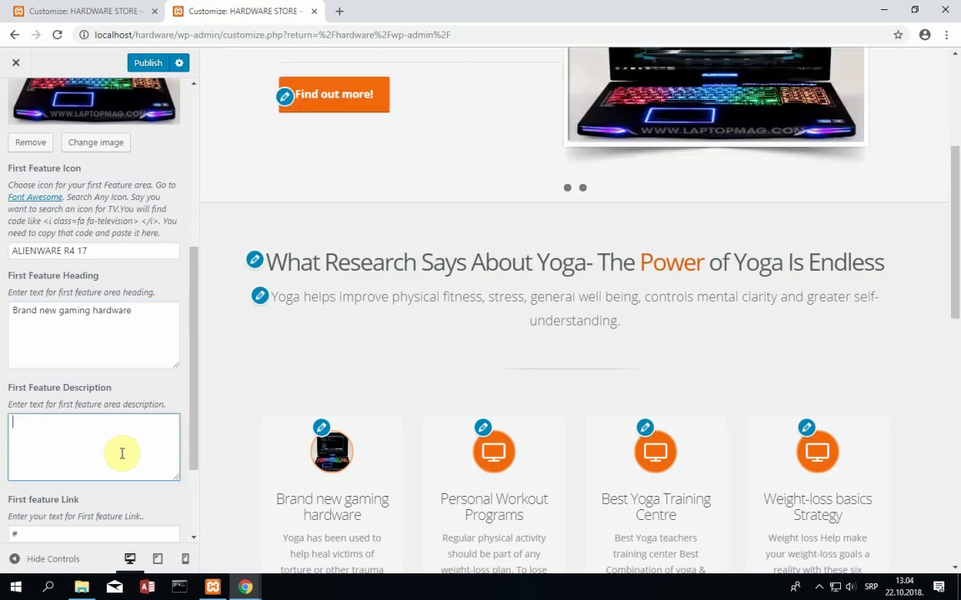
{"action": "type", "text": "the b"}
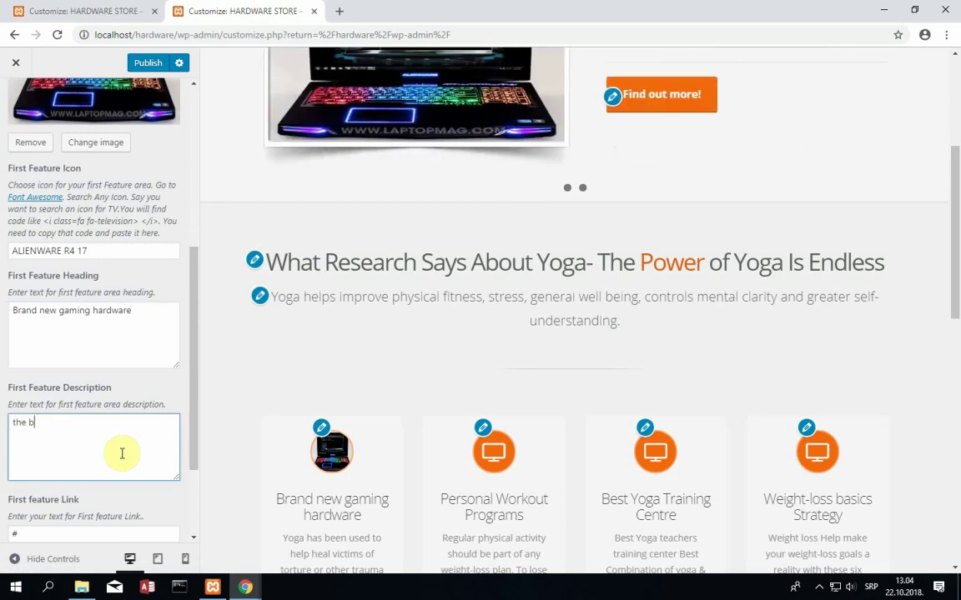
{"action": "type", "text": "est mobile"}
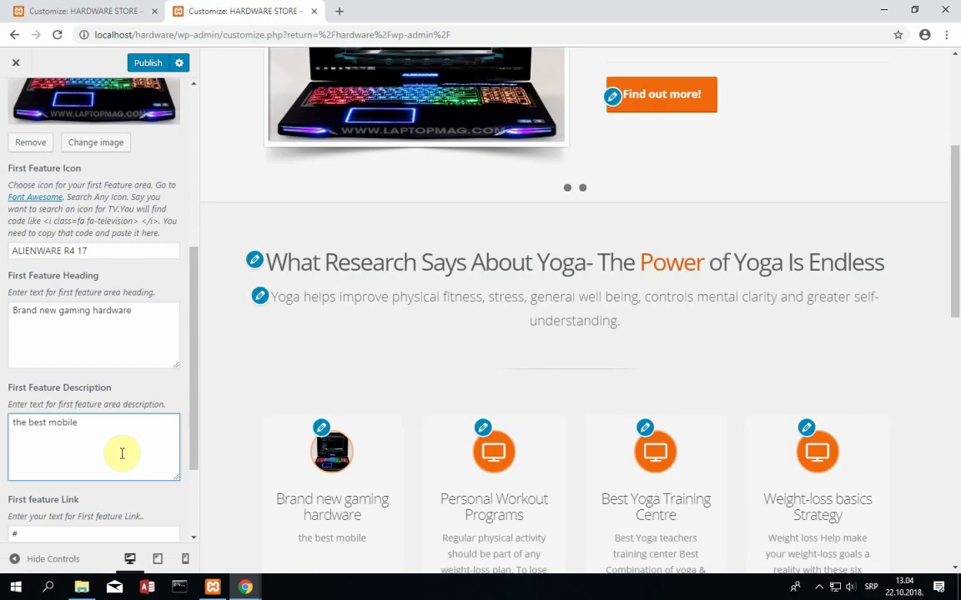
{"action": "type", "text": " gaming device"}
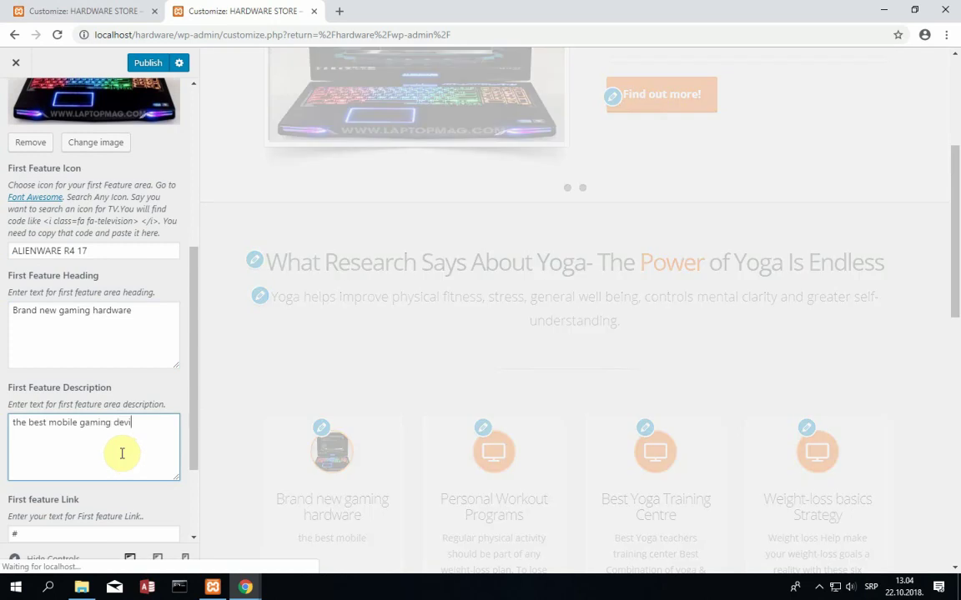
{"action": "left_click", "coordinate": [68, 532]}
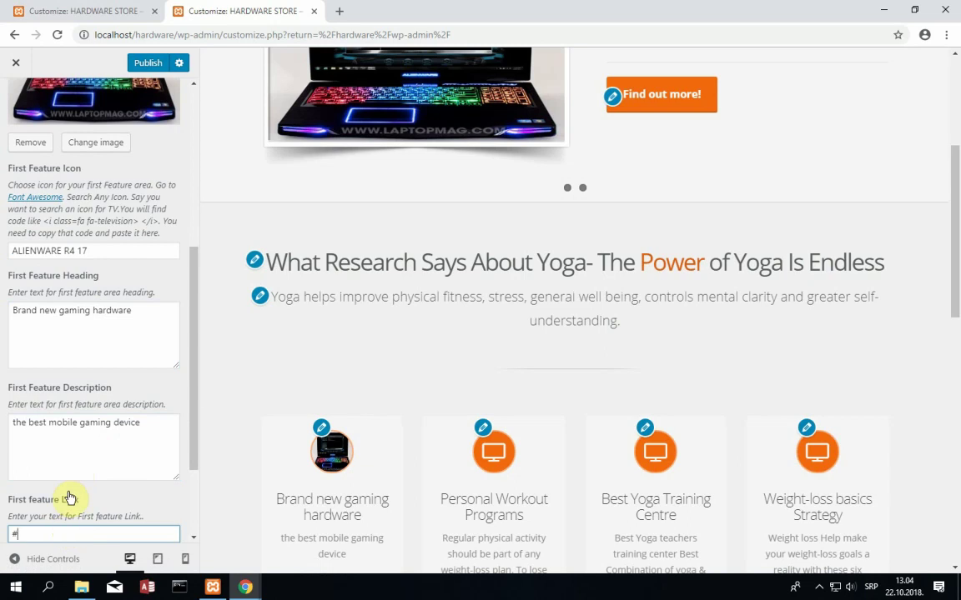
{"action": "scroll", "coordinate": [75, 485], "scroll_direction": "up", "scroll_amount": 1}
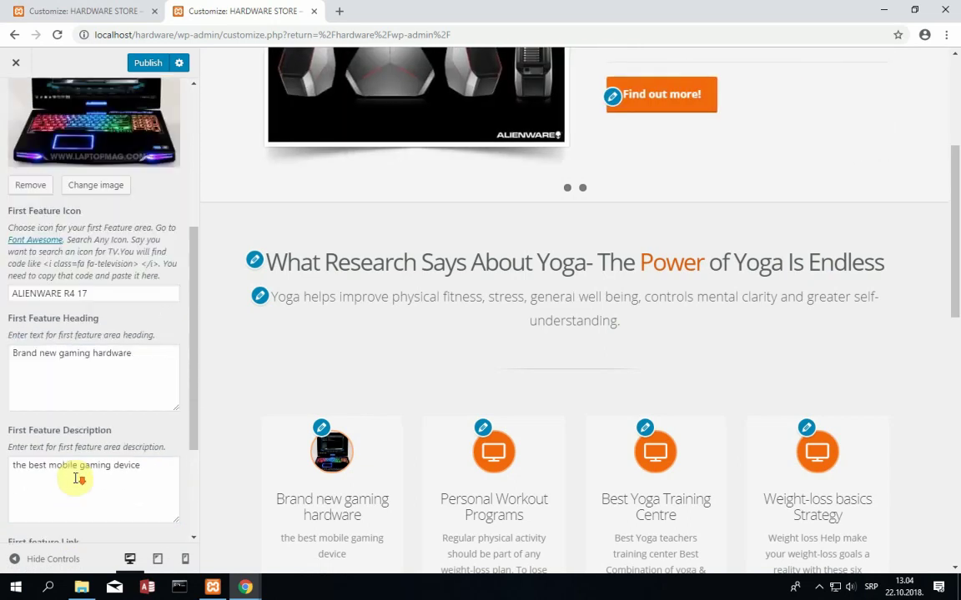
{"action": "scroll", "coordinate": [75, 480], "scroll_direction": "down", "scroll_amount": 3}
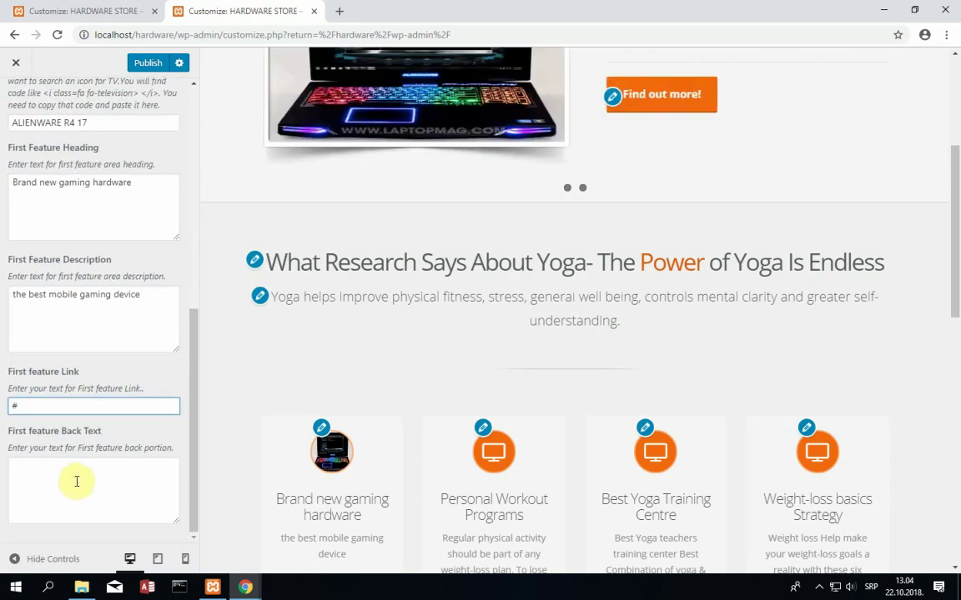
- Set the first feature back text to 'you will be surprised with the performance of this gaming beast'
{"action": "left_click", "coordinate": [76, 481]}
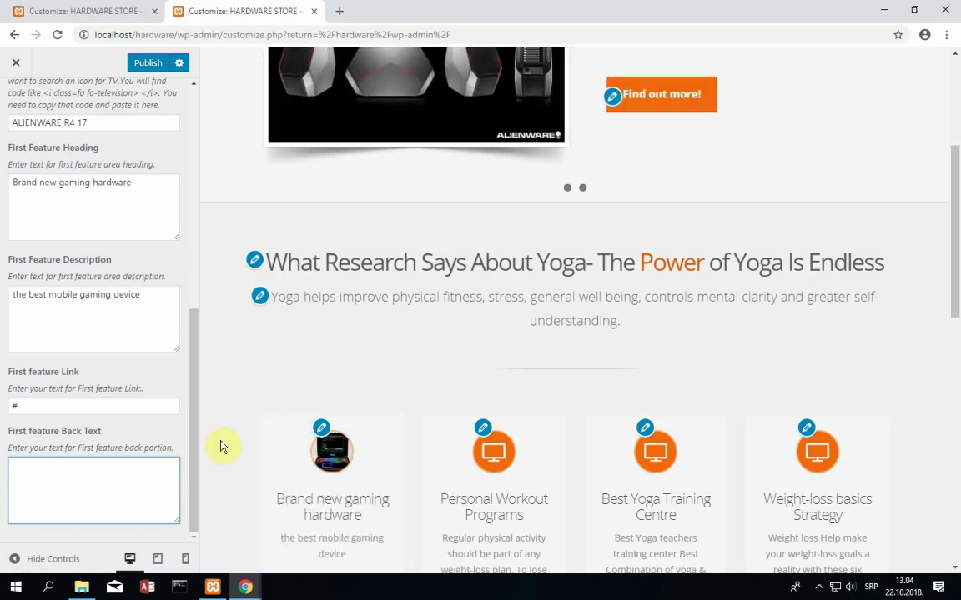
{"action": "mouse_move", "coordinate": [309, 452]}
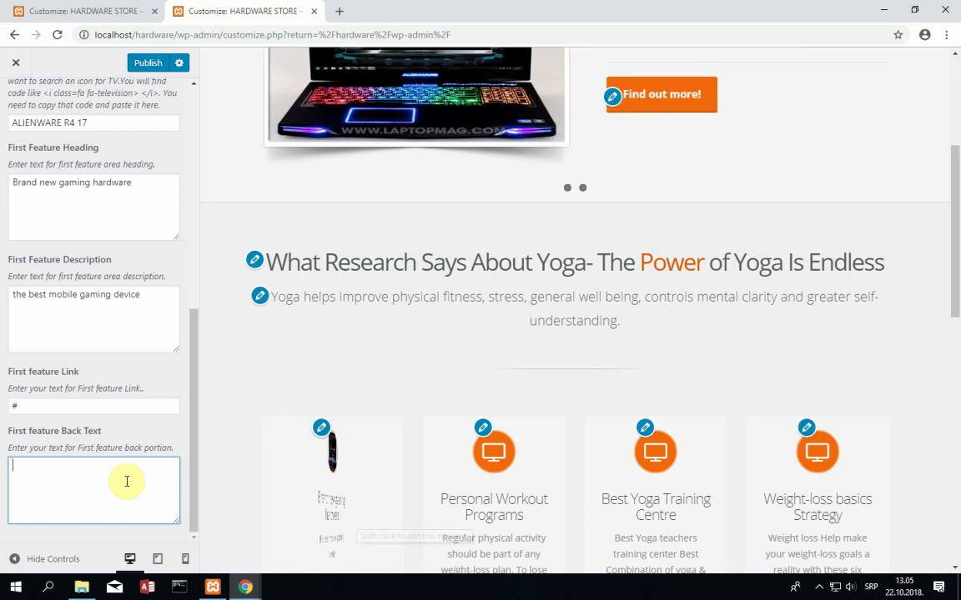
{"action": "type", "text": "z"}
{"action": "key", "text": "BackSpace"}
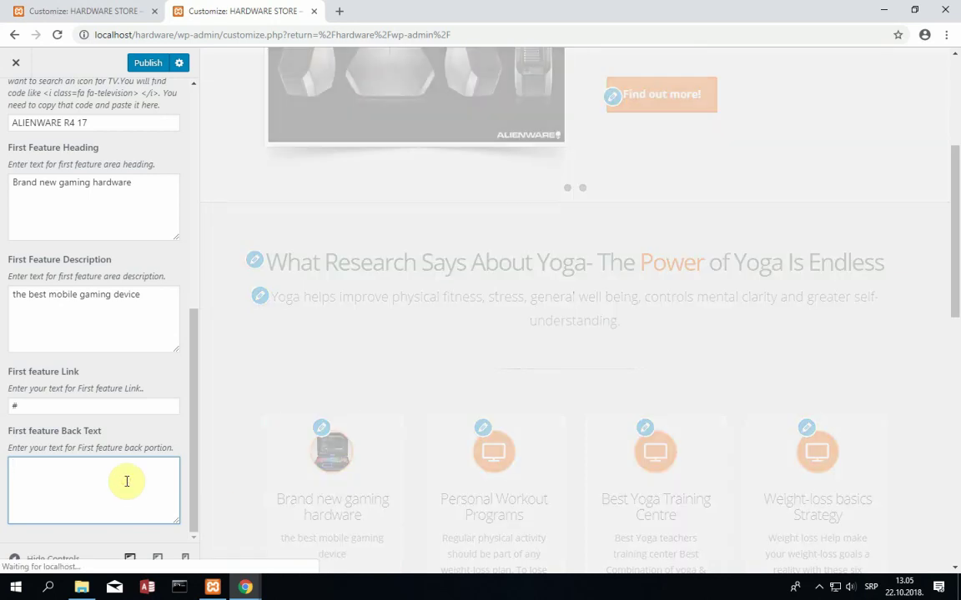
{"action": "type", "text": "yo"}
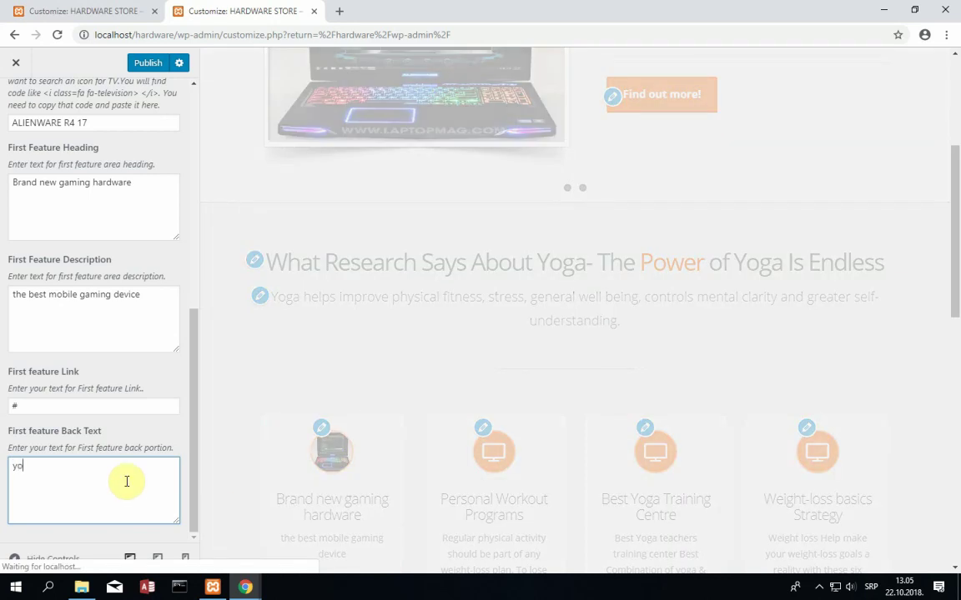
{"action": "type", "text": "u will be surpri"}
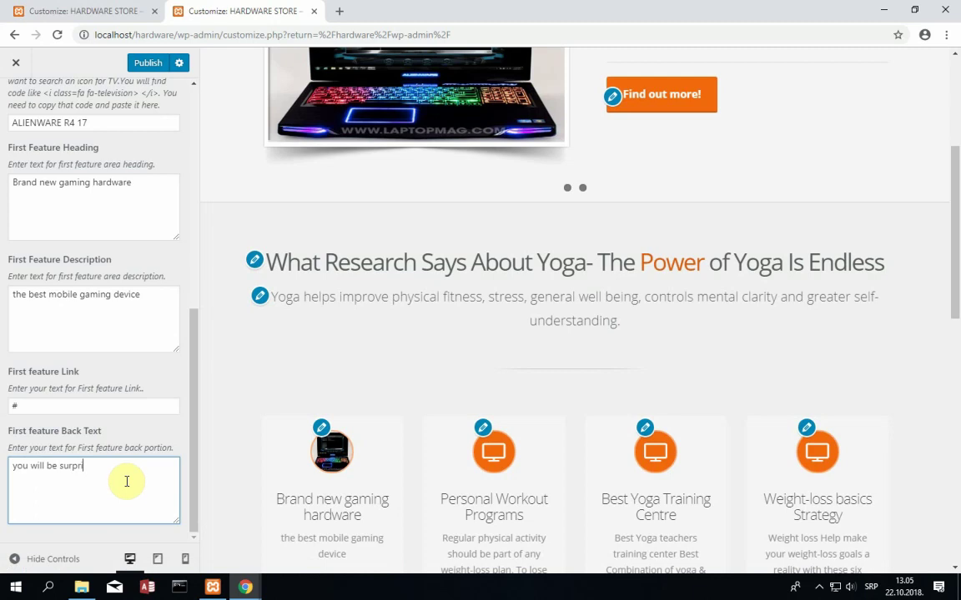
{"action": "type", "text": "sed with"}
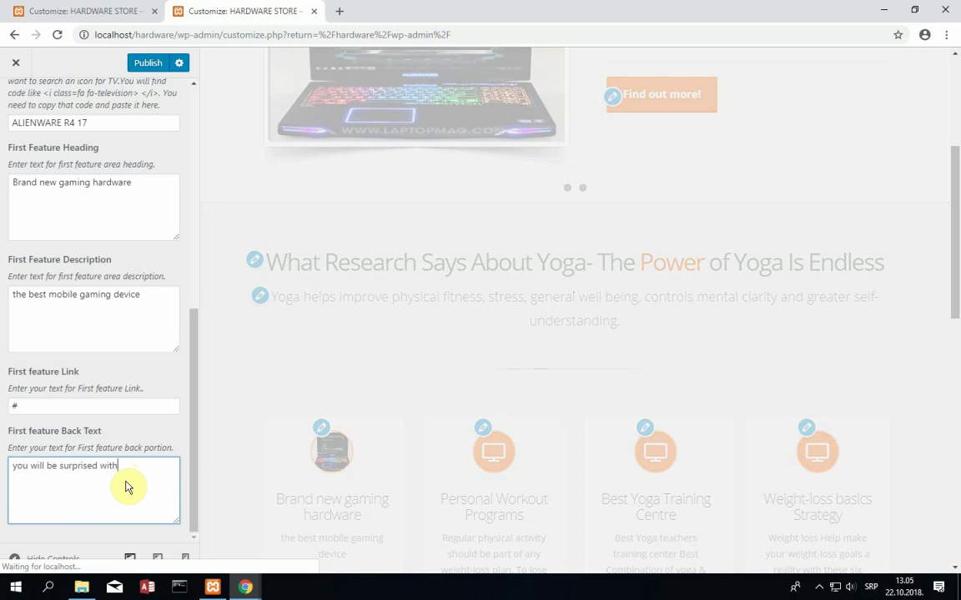
{"action": "type", "text": " the performance "}
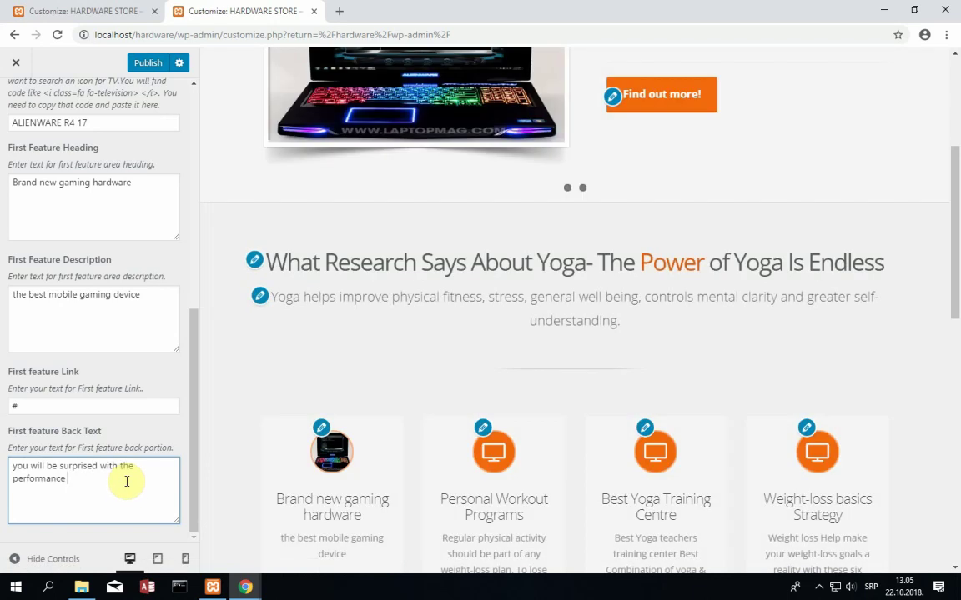
{"action": "type", "text": "of this ga"}
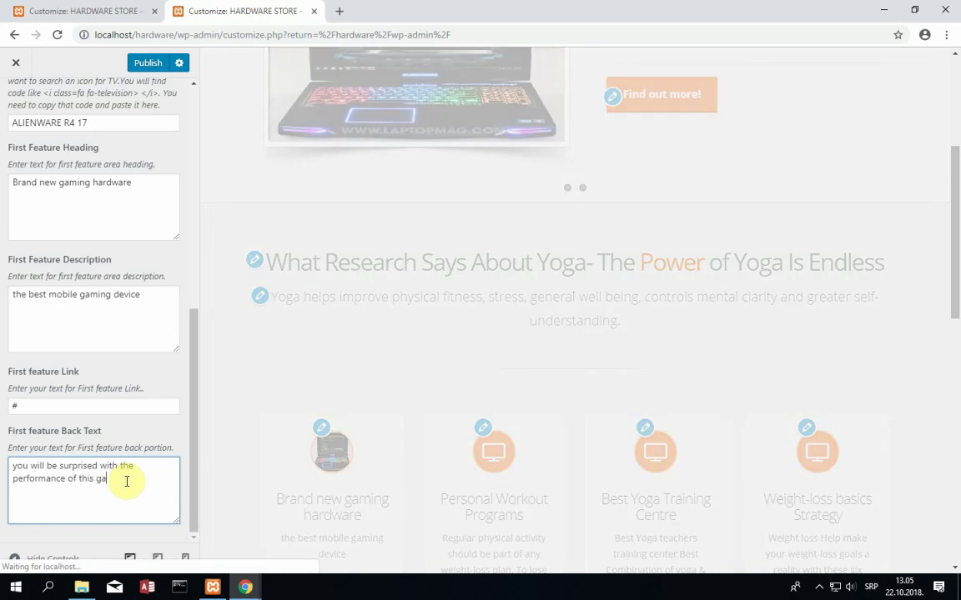
{"action": "type", "text": "ming beast"}
{"action": "mouse_move", "coordinate": [332, 498]}
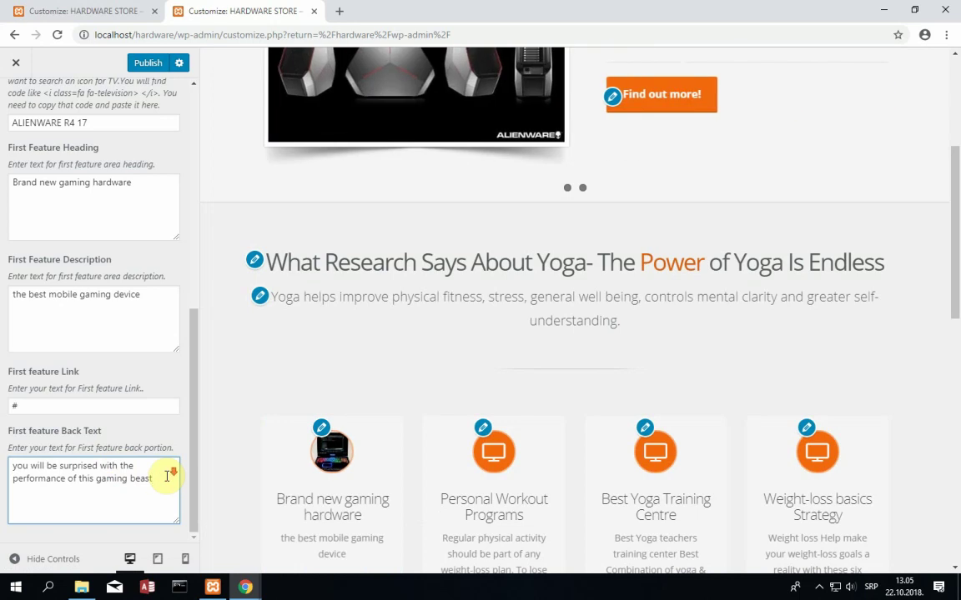
{"action": "scroll", "coordinate": [167, 476], "scroll_direction": "up", "scroll_amount": 8}
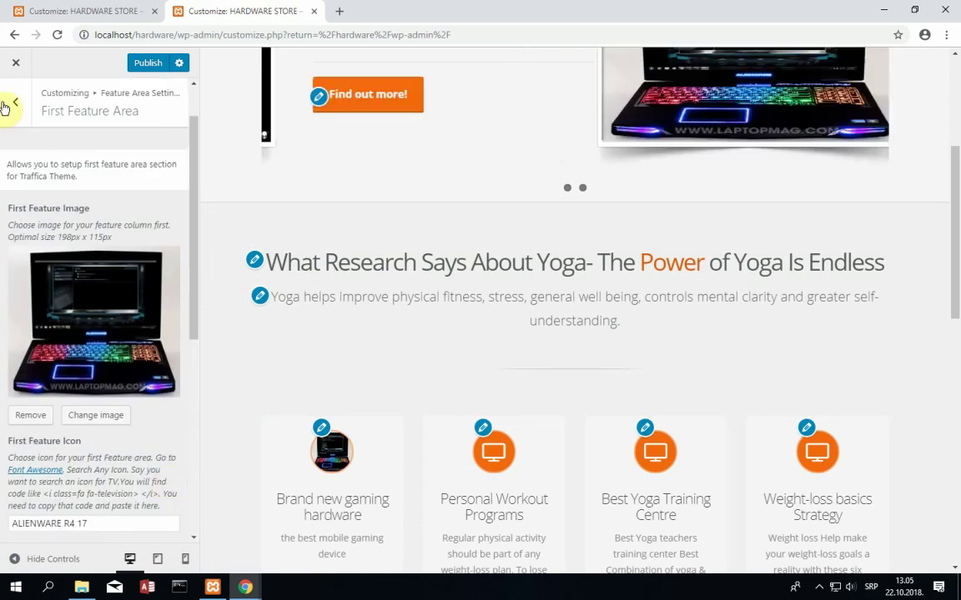
- Go back to Feature Area Settings and open the Second Feature Area
{"action": "left_click", "coordinate": [20, 112]}
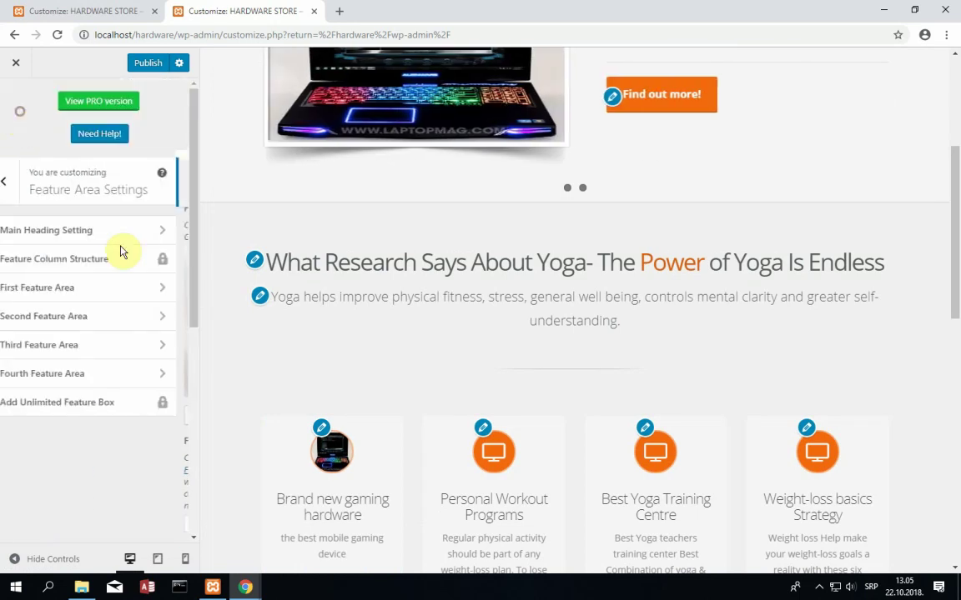
{"action": "left_click", "coordinate": [80, 325]}
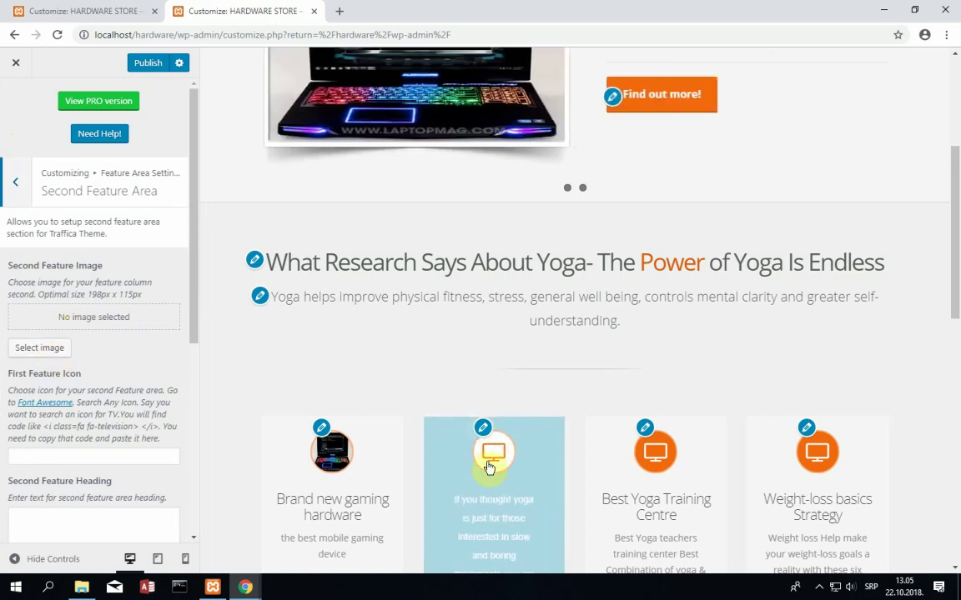
{"action": "left_click", "coordinate": [16, 183]}
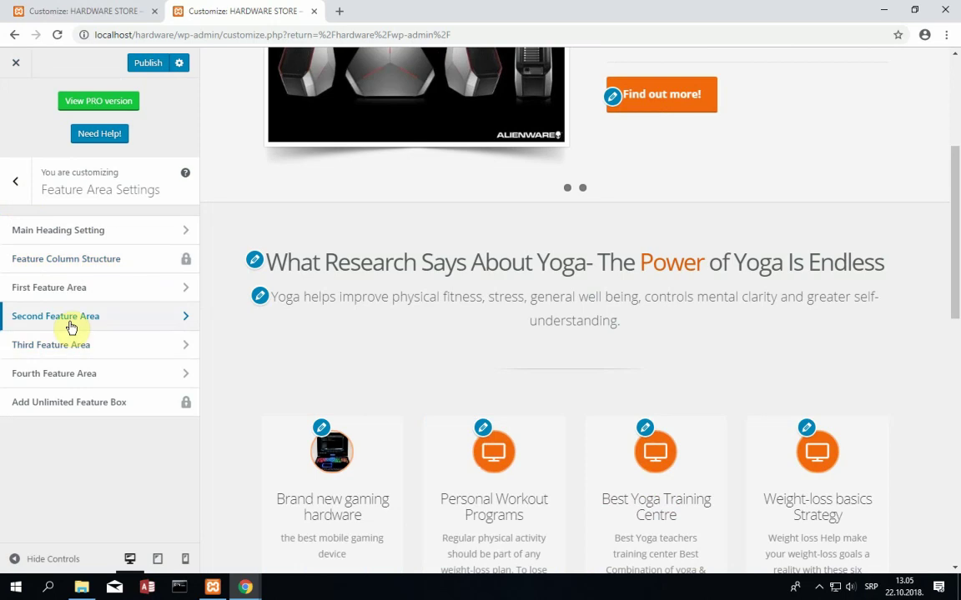
{"action": "left_click", "coordinate": [109, 323]}
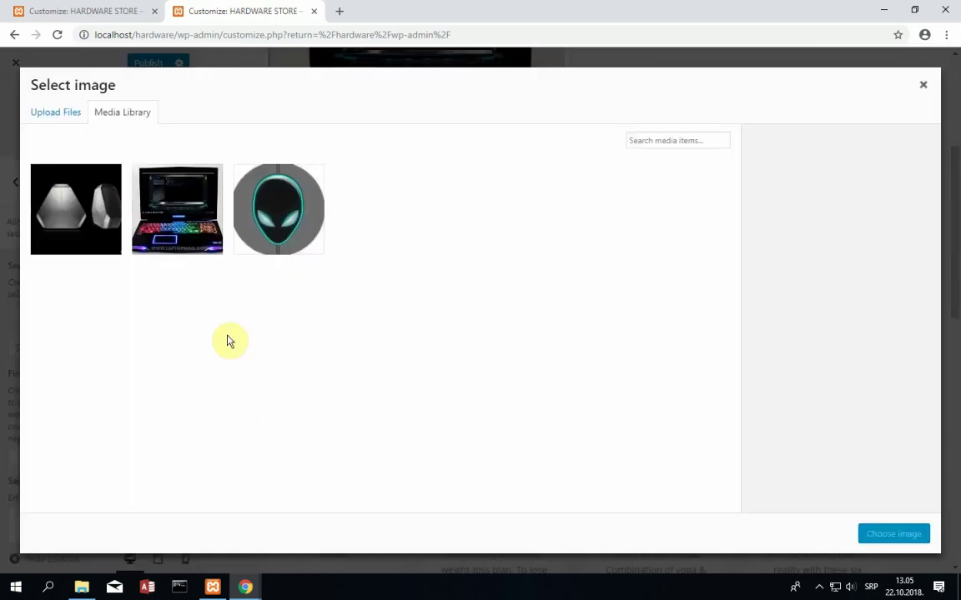
- Choose desktop.jpg, the Alienware towers photo, as the Second Feature Image
{"action": "left_click", "coordinate": [94, 250]}
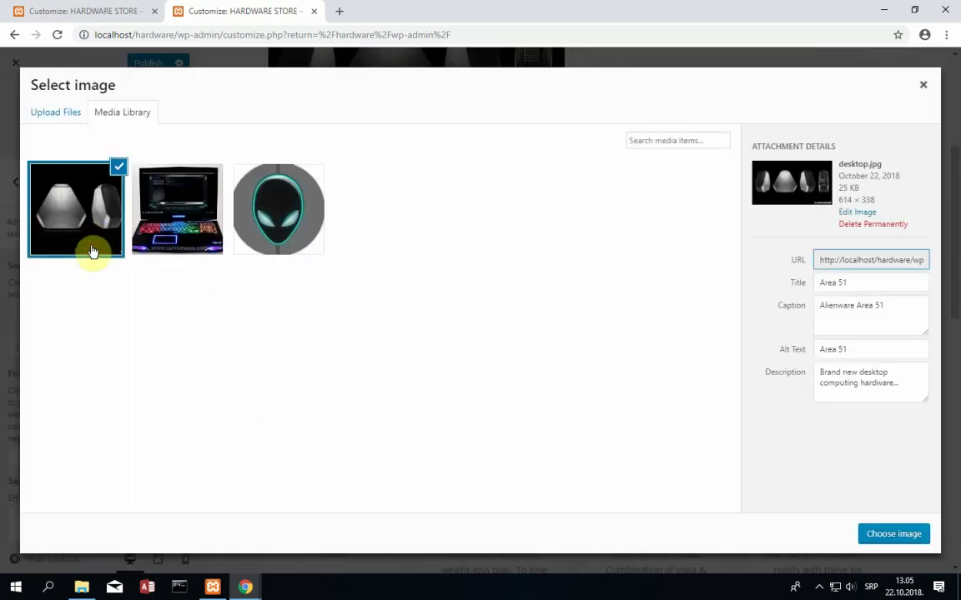
{"action": "left_click", "coordinate": [933, 538]}
{"action": "scroll", "coordinate": [146, 371], "scroll_direction": "down", "scroll_amount": 3}
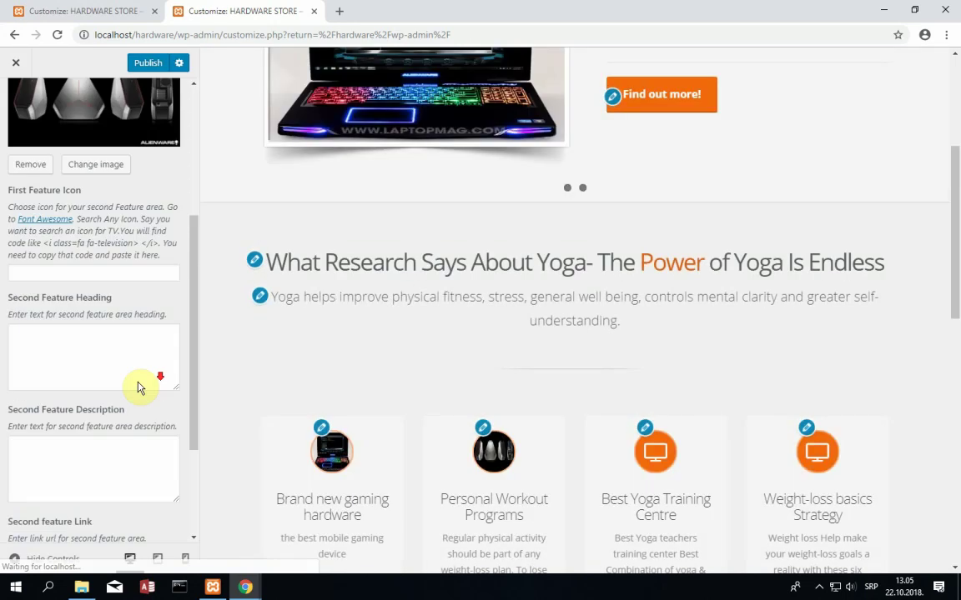
- Enter heading 'Brand new gaming desktop hardware' and icon text ALIENWARE AREA 51 for the second feature
{"action": "left_click", "coordinate": [70, 332]}
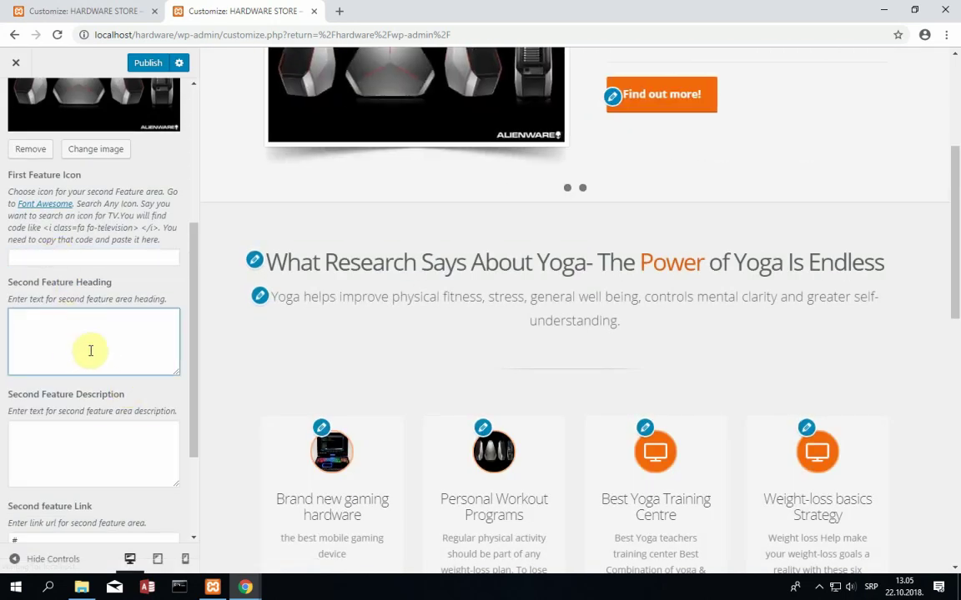
{"action": "type", "text": "BR"}
{"action": "key", "text": "BackSpace"}
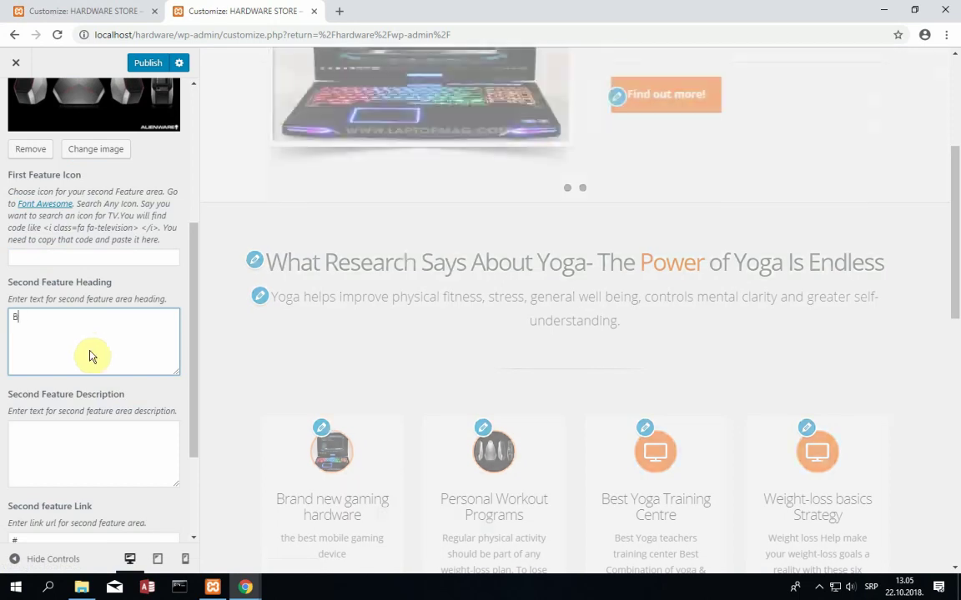
{"action": "type", "text": "rand new gami"}
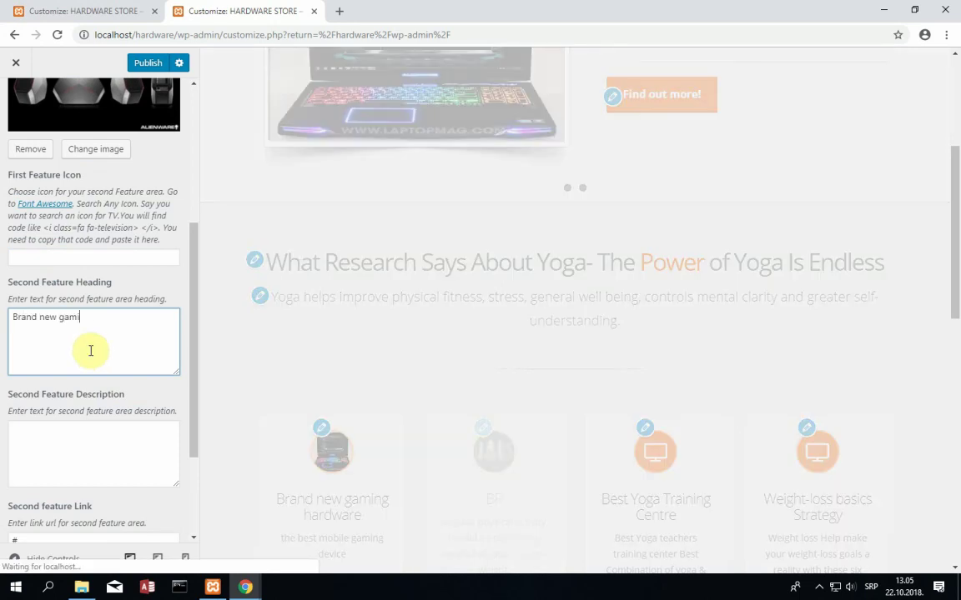
{"action": "type", "text": "ng desktops"}
{"action": "key", "text": "BackSpace"}
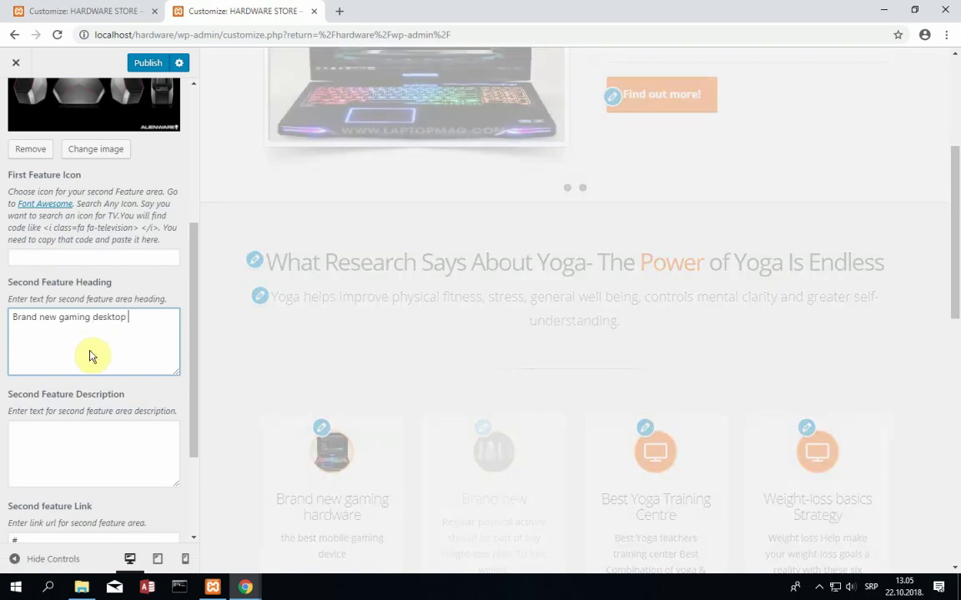
{"action": "type", "text": "hardware"}
{"action": "left_click", "coordinate": [123, 256]}
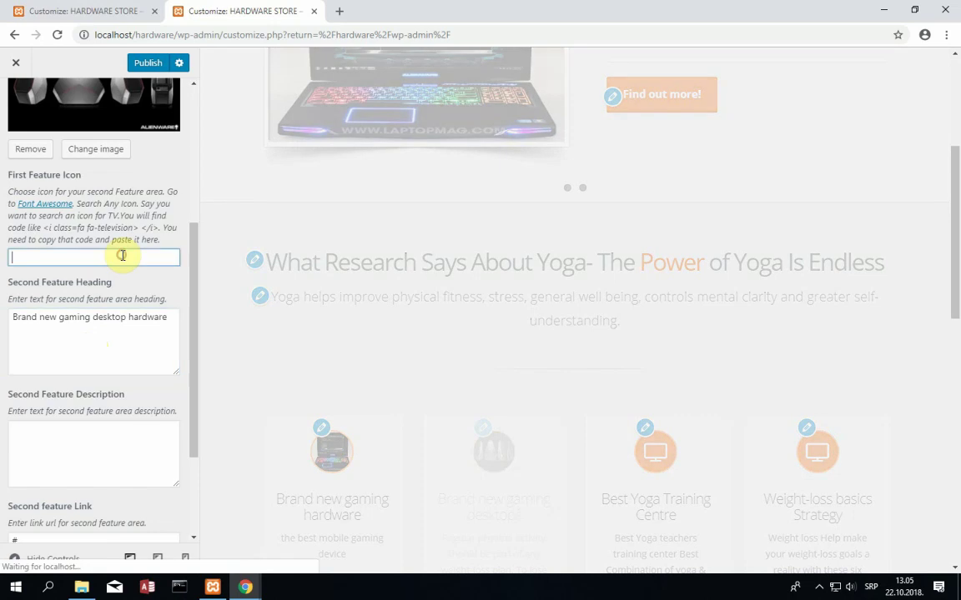
{"action": "type", "text": "ALIENWARE "}
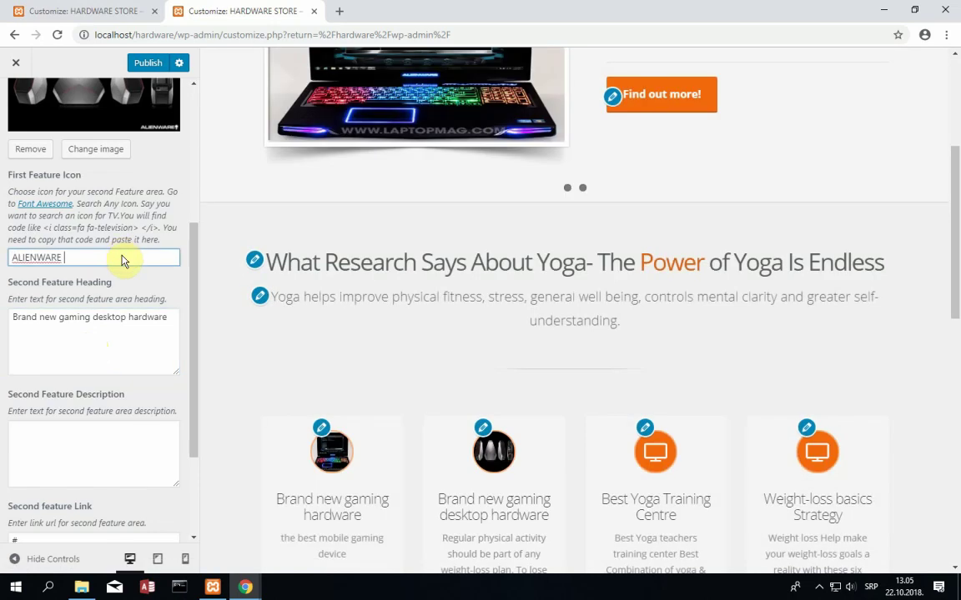
{"action": "type", "text": "AREA 51"}
- Set the second feature description to 'This hardware can run all newest games'
{"action": "left_click", "coordinate": [95, 430]}
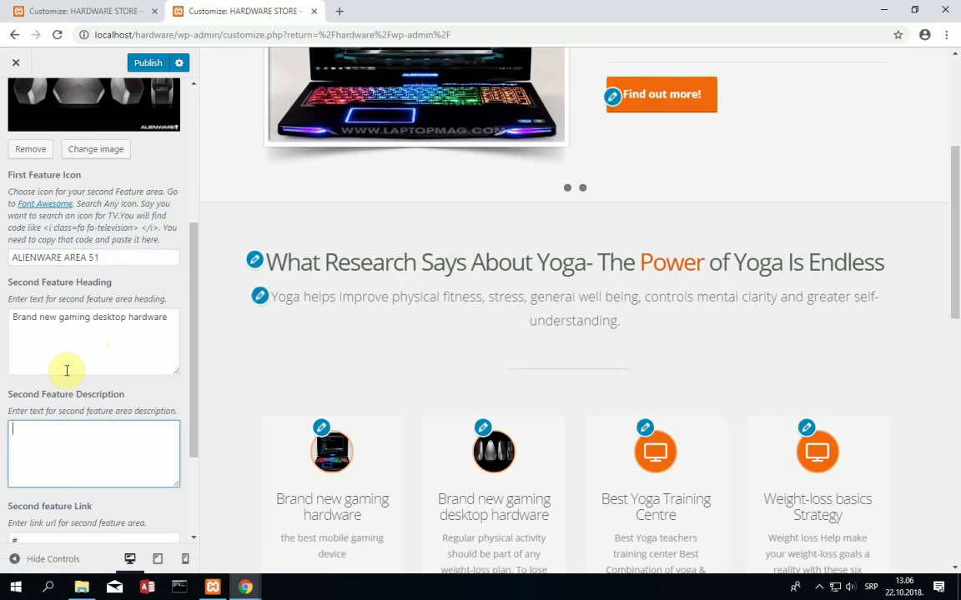
{"action": "scroll", "coordinate": [66, 370], "scroll_direction": "down", "scroll_amount": 1}
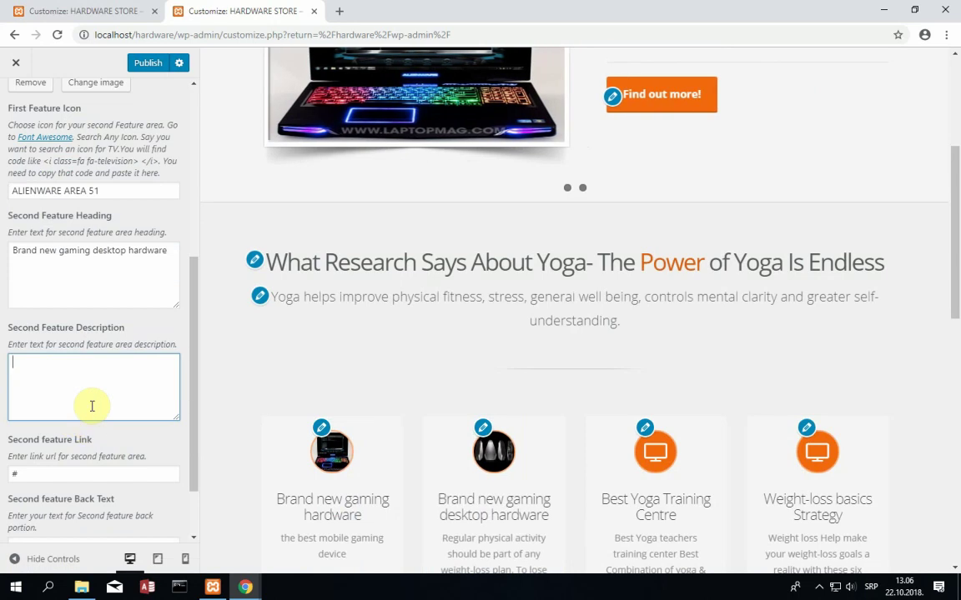
{"action": "type", "text": "This har"}
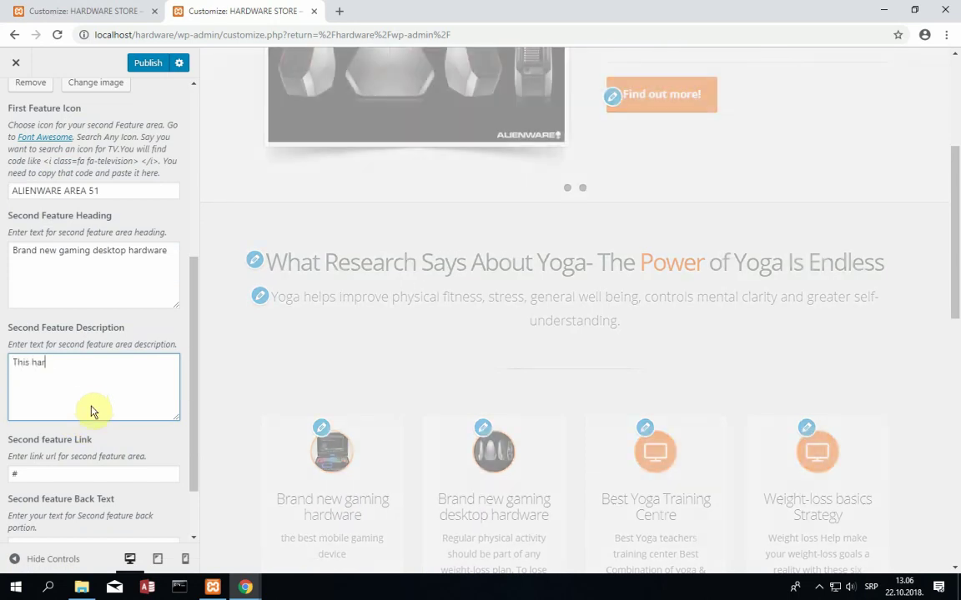
{"action": "type", "text": "dware can run the most of"}
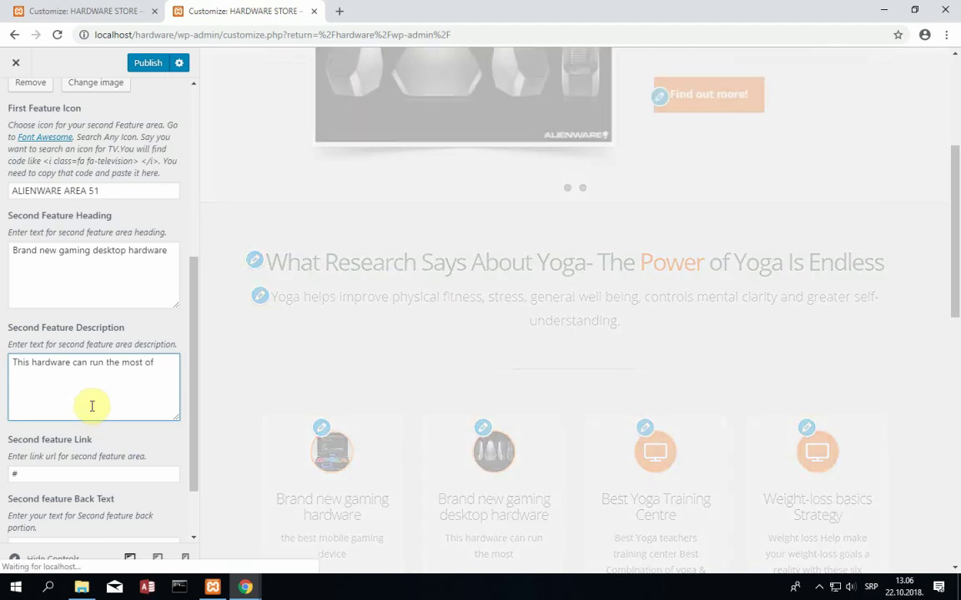
{"action": "key", "text": "BackSpace"}
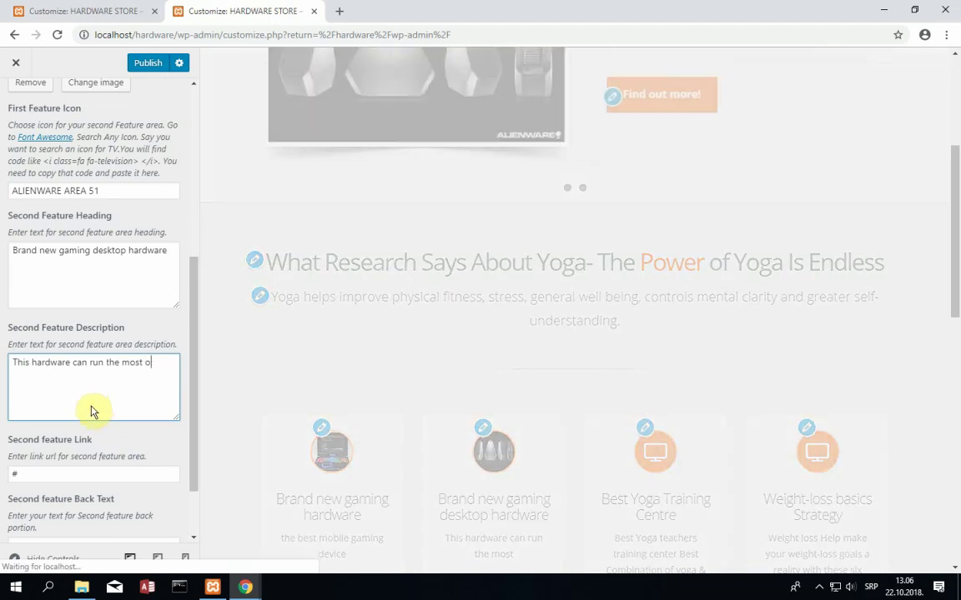
{"action": "key", "text": "BackSpace"}
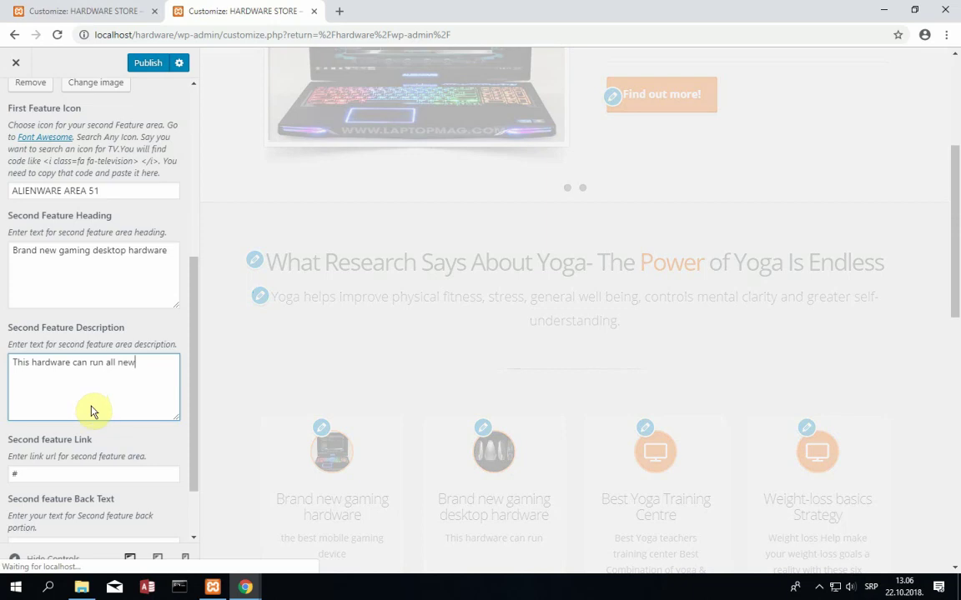
{"action": "type", "text": "est ga"}
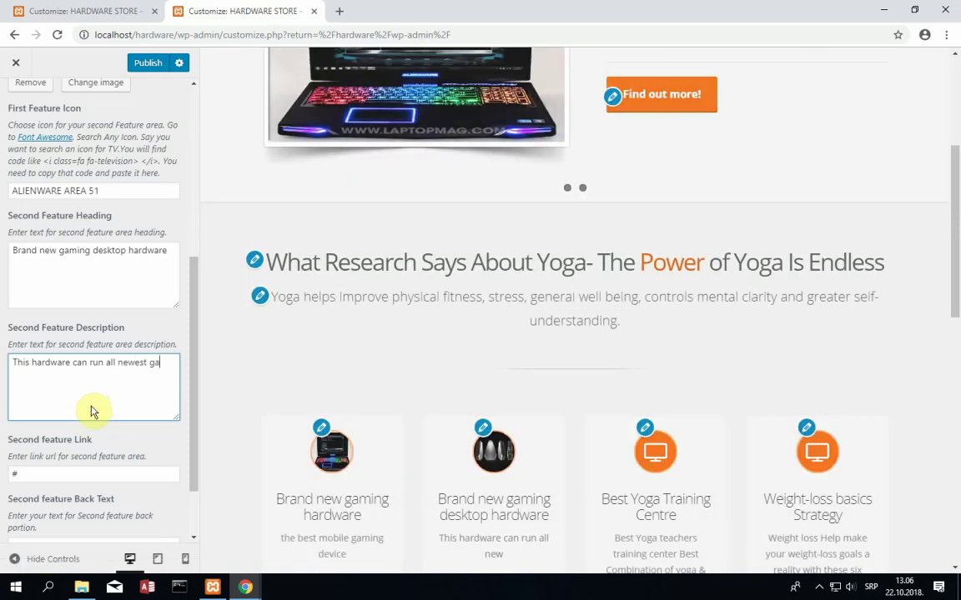
{"action": "type", "text": "mes"}
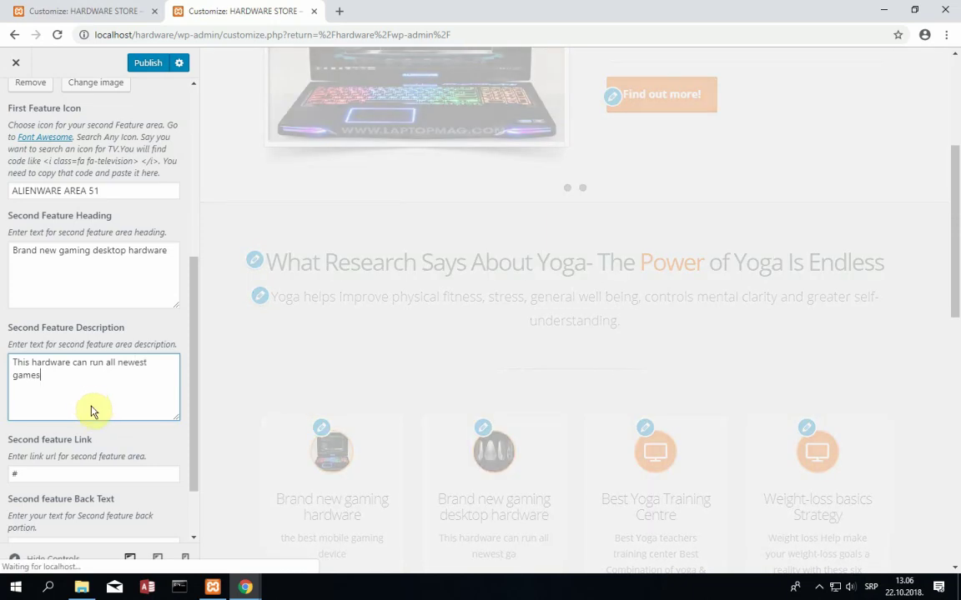
{"action": "scroll", "coordinate": [95, 406], "scroll_direction": "down", "scroll_amount": 2}
- Set second feature back text to 'Try this desktop beast and you will see the difference', then return
{"action": "left_click", "coordinate": [101, 497]}
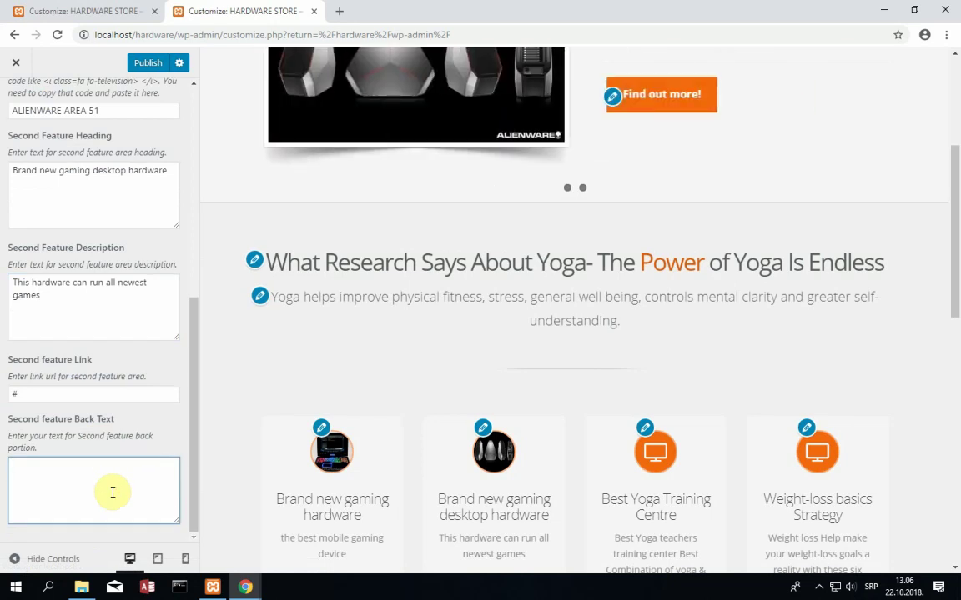
{"action": "type", "text": "Trz t"}
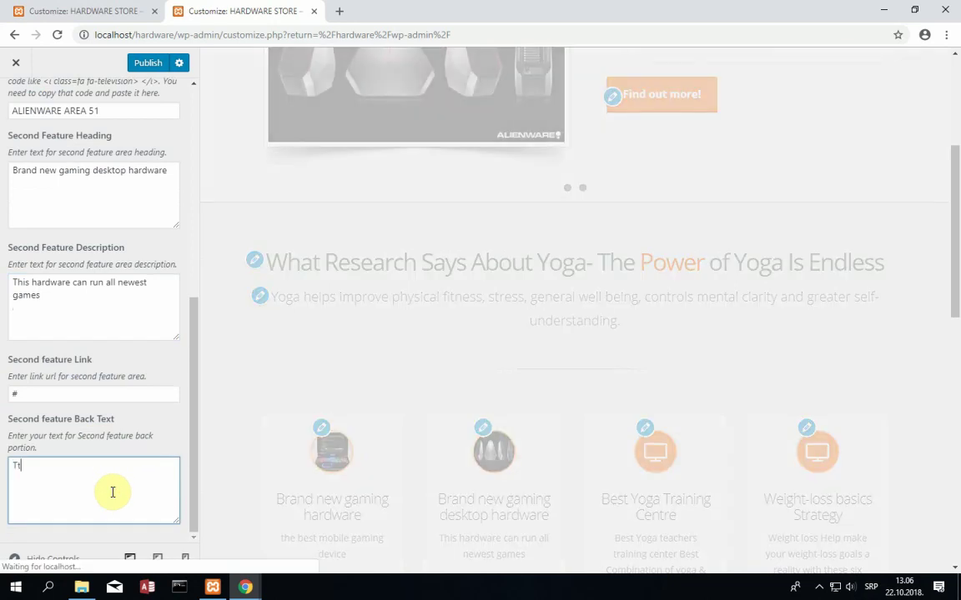
{"action": "key", "text": "BackSpace"}
{"action": "key", "text": "BackSpace"}
{"action": "key", "text": "BackSpace"}
{"action": "type", "text": "y thi"}
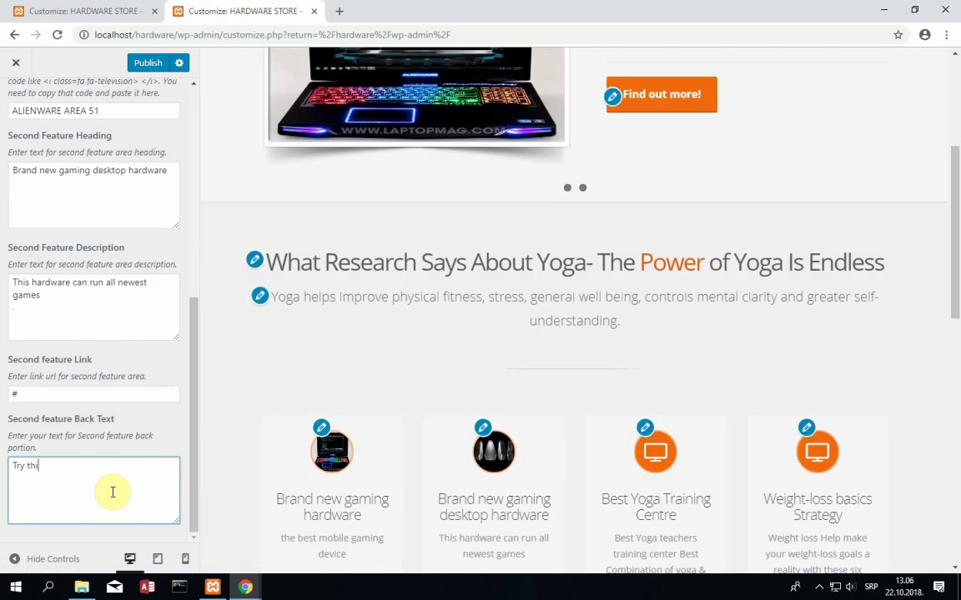
{"action": "type", "text": "s desktop beast a"}
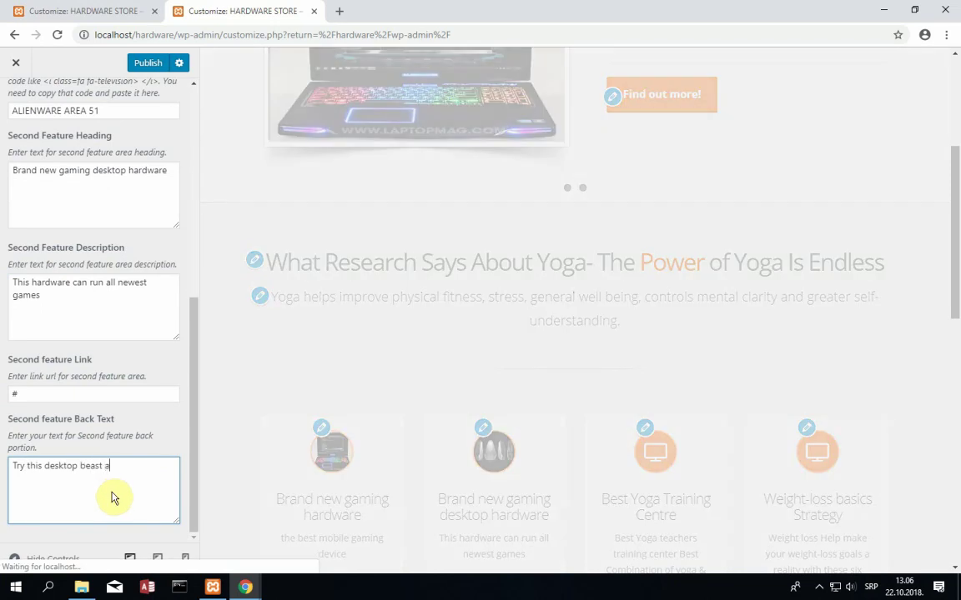
{"action": "type", "text": "nd you will see t"}
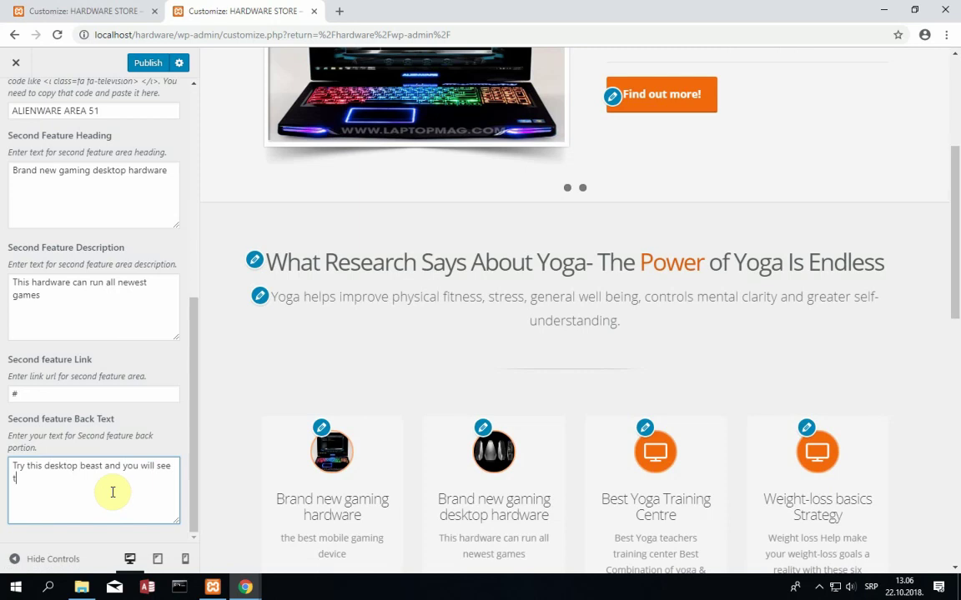
{"action": "type", "text": "he difference"}
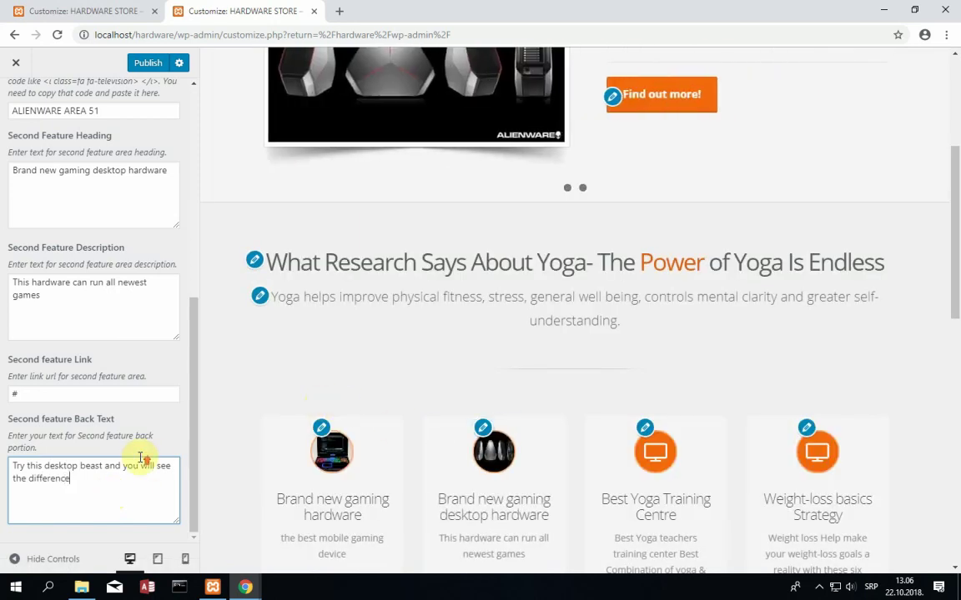
{"action": "scroll", "coordinate": [135, 457], "scroll_direction": "up", "scroll_amount": 3}
{"action": "scroll", "coordinate": [136, 457], "scroll_direction": "down", "scroll_amount": 3}
{"action": "scroll", "coordinate": [140, 457], "scroll_direction": "up", "scroll_amount": 5}
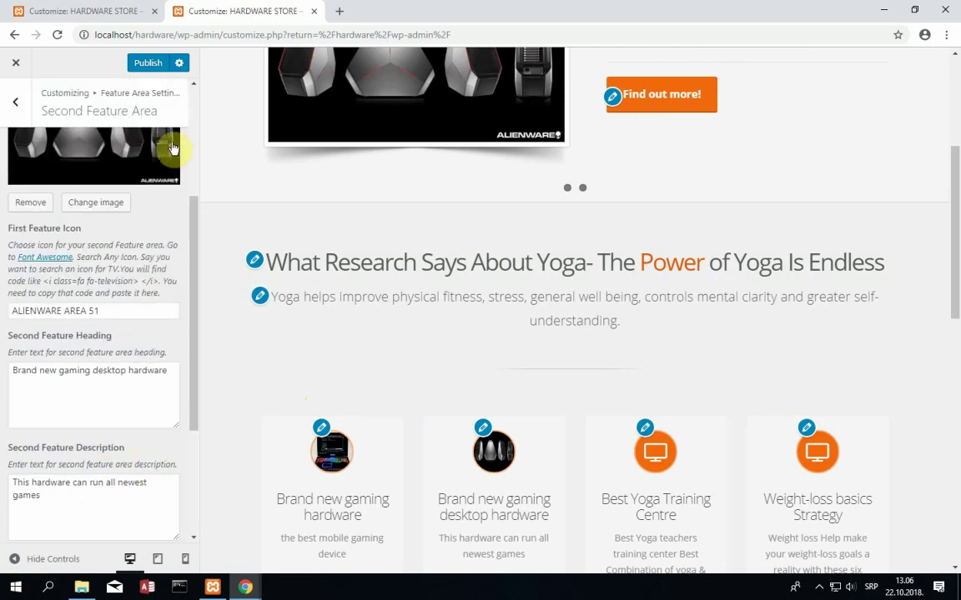
{"action": "left_click", "coordinate": [10, 111]}
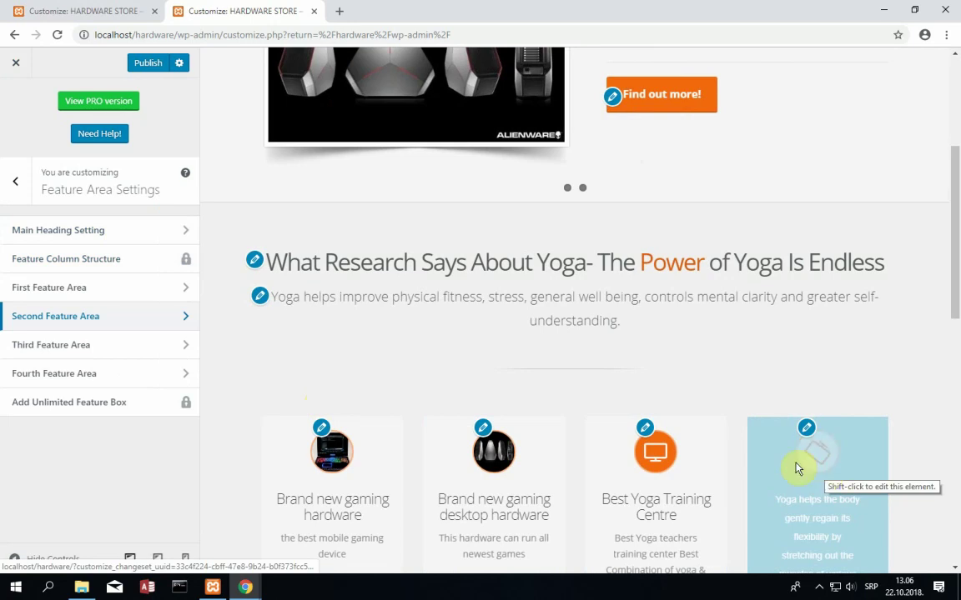
- Search Google Images for 'contact us' and preview the GRS Group contact banner
{"action": "mouse_move", "coordinate": [245, 588]}
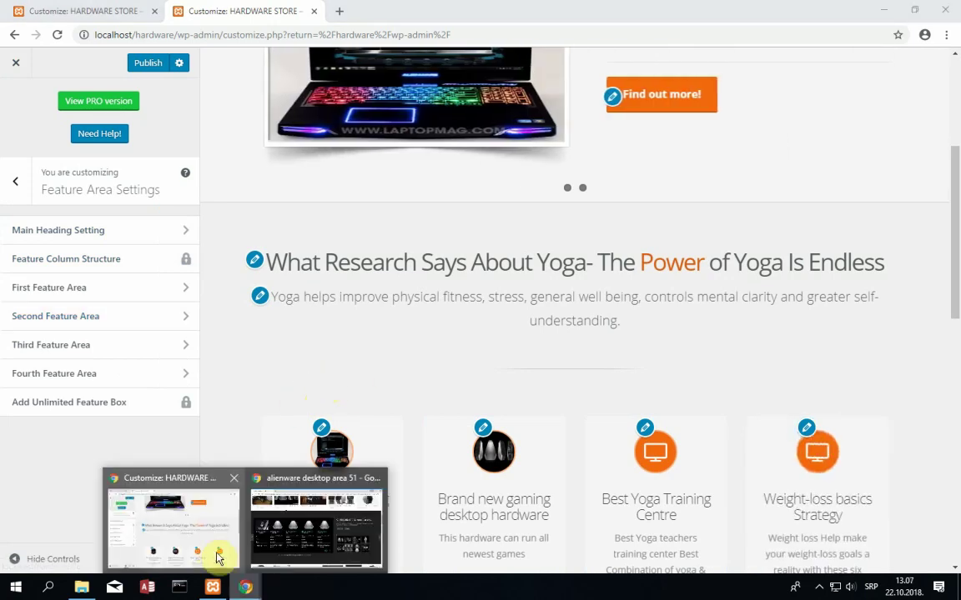
{"action": "left_click", "coordinate": [286, 523]}
{"action": "left_click", "coordinate": [239, 35]}
{"action": "type", "text": "google.com"}
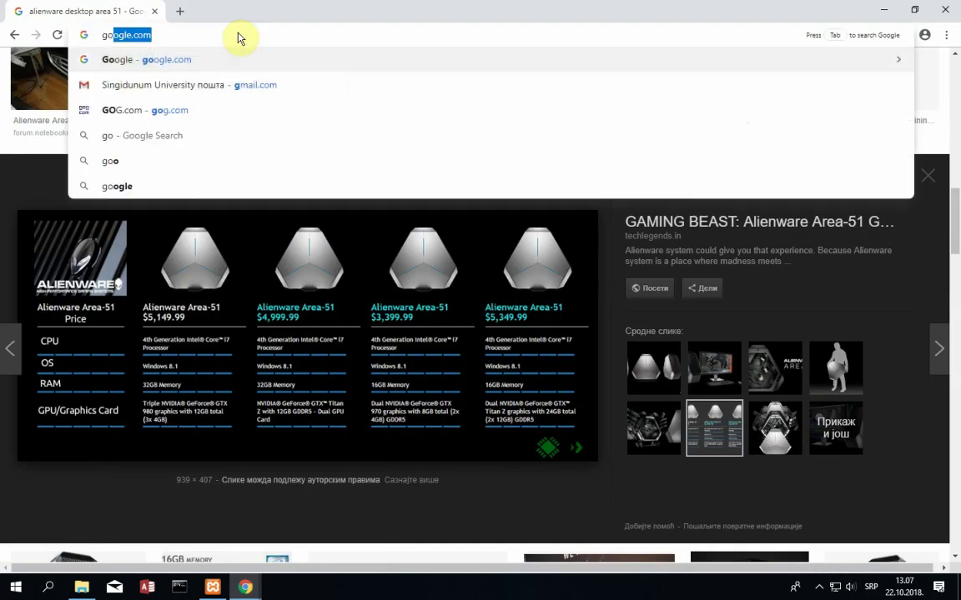
{"action": "key", "text": "Return"}
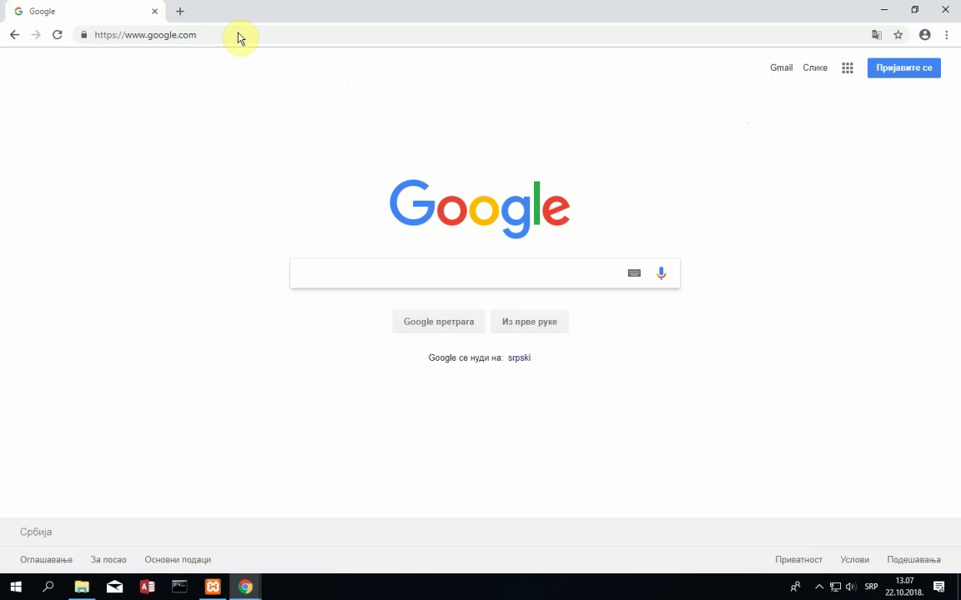
{"action": "type", "text": "contact "}
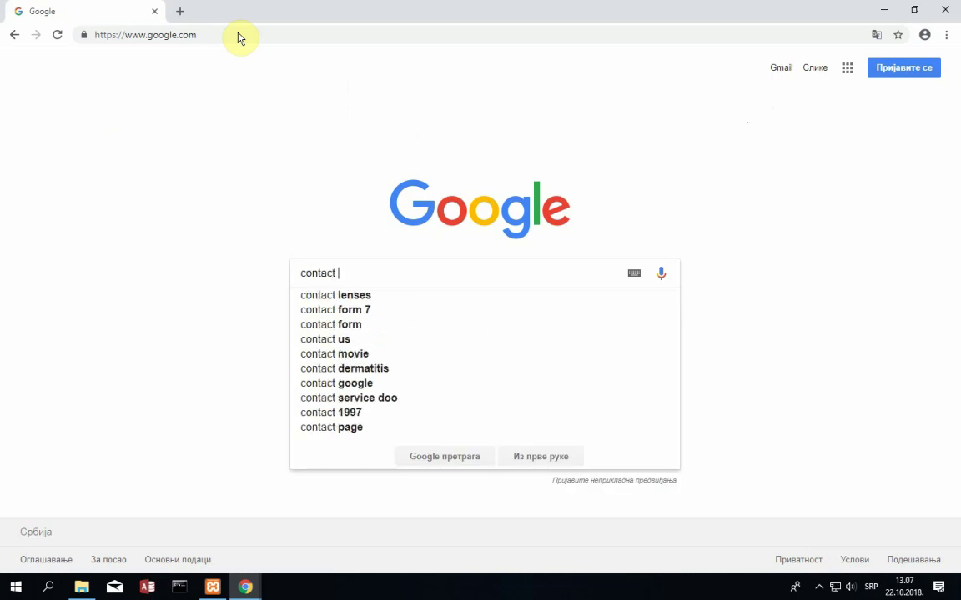
{"action": "type", "text": "us"}
{"action": "key", "text": "Return"}
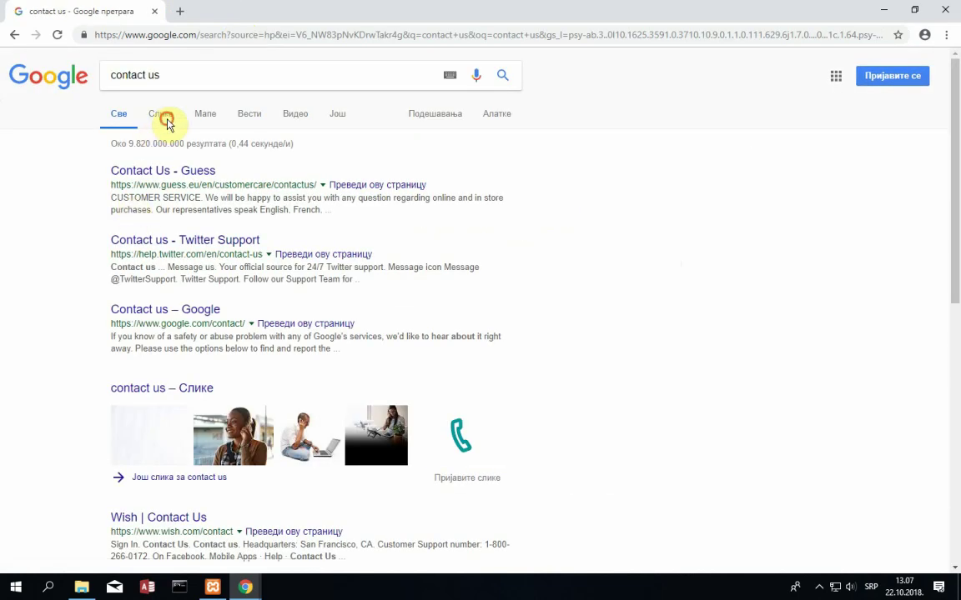
{"action": "left_click", "coordinate": [163, 119]}
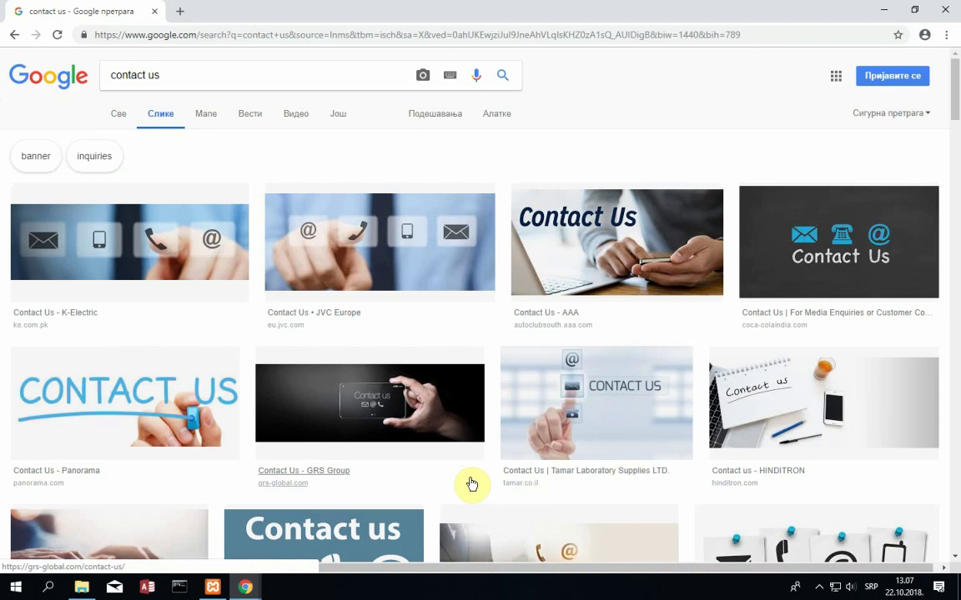
{"action": "left_click", "coordinate": [356, 417]}
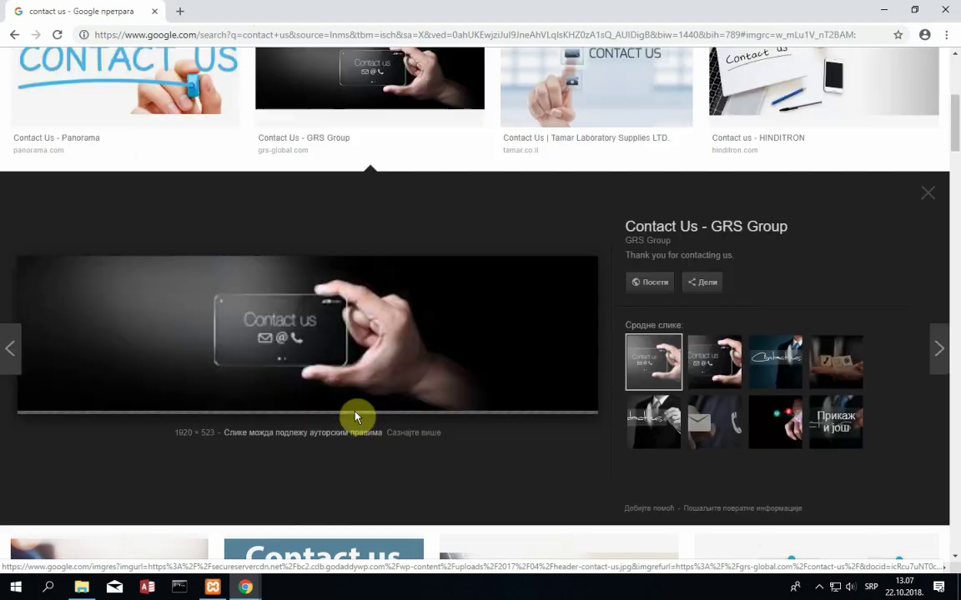